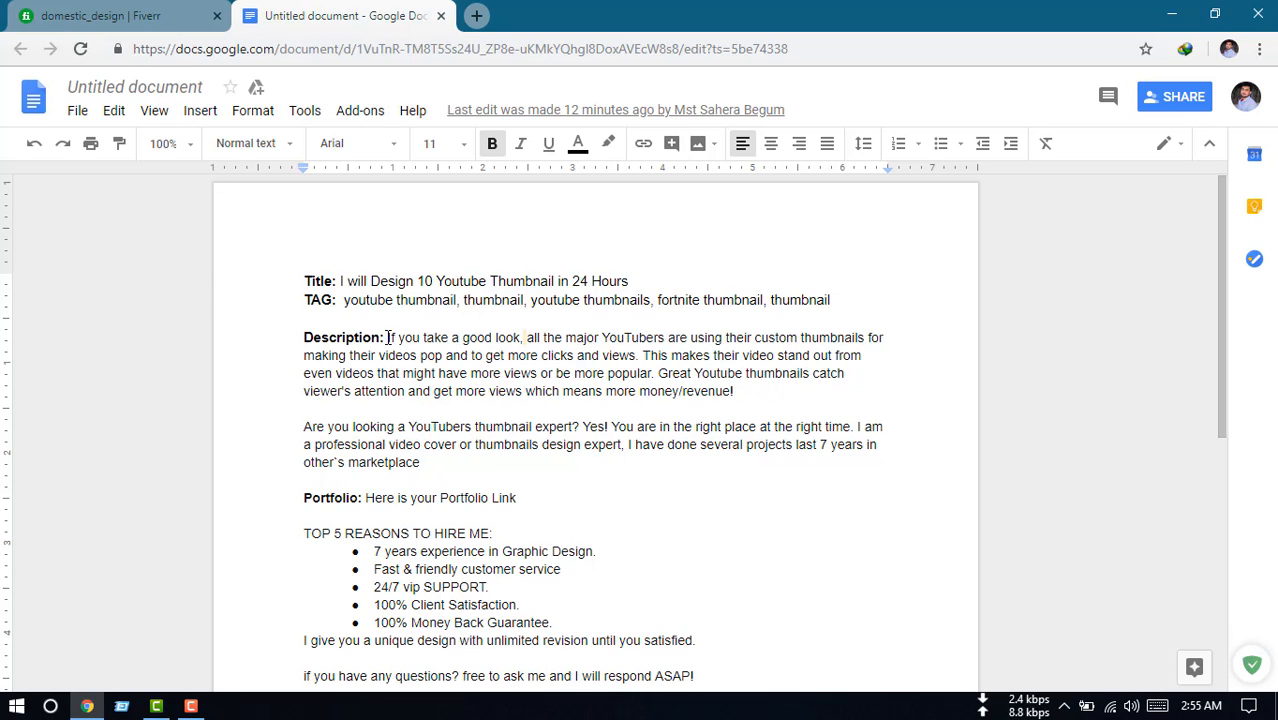
Review the Google Docs gig draft, select its Description paragraph, then return to the Fiverr profile.
scroll(419, 408, "down", 2)
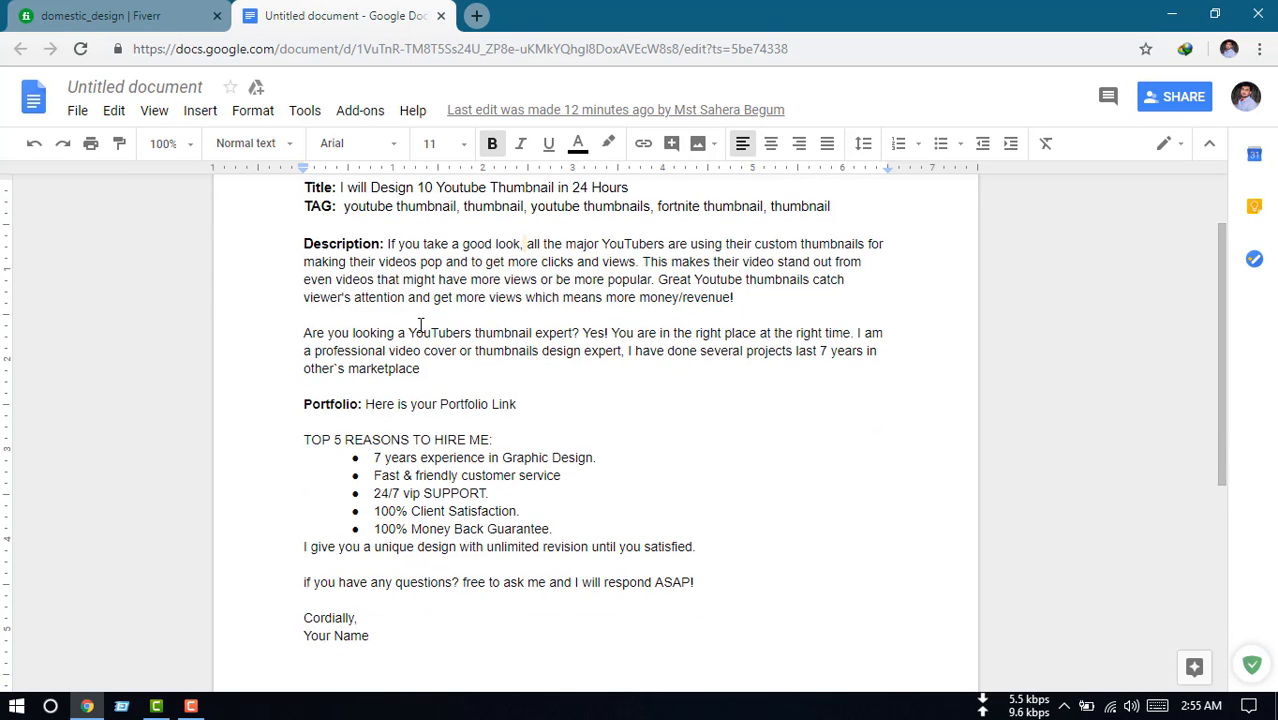
scroll(350, 312, "up", 2)
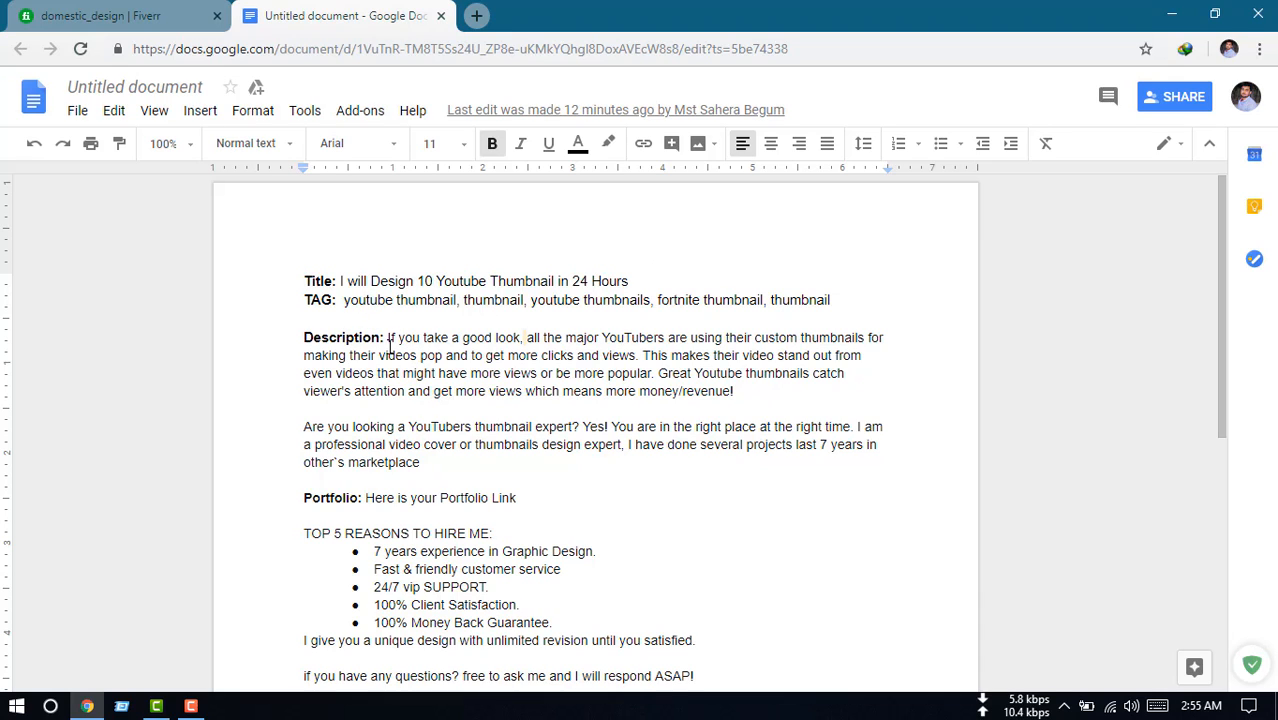
left_click_drag(389, 343, 739, 396)
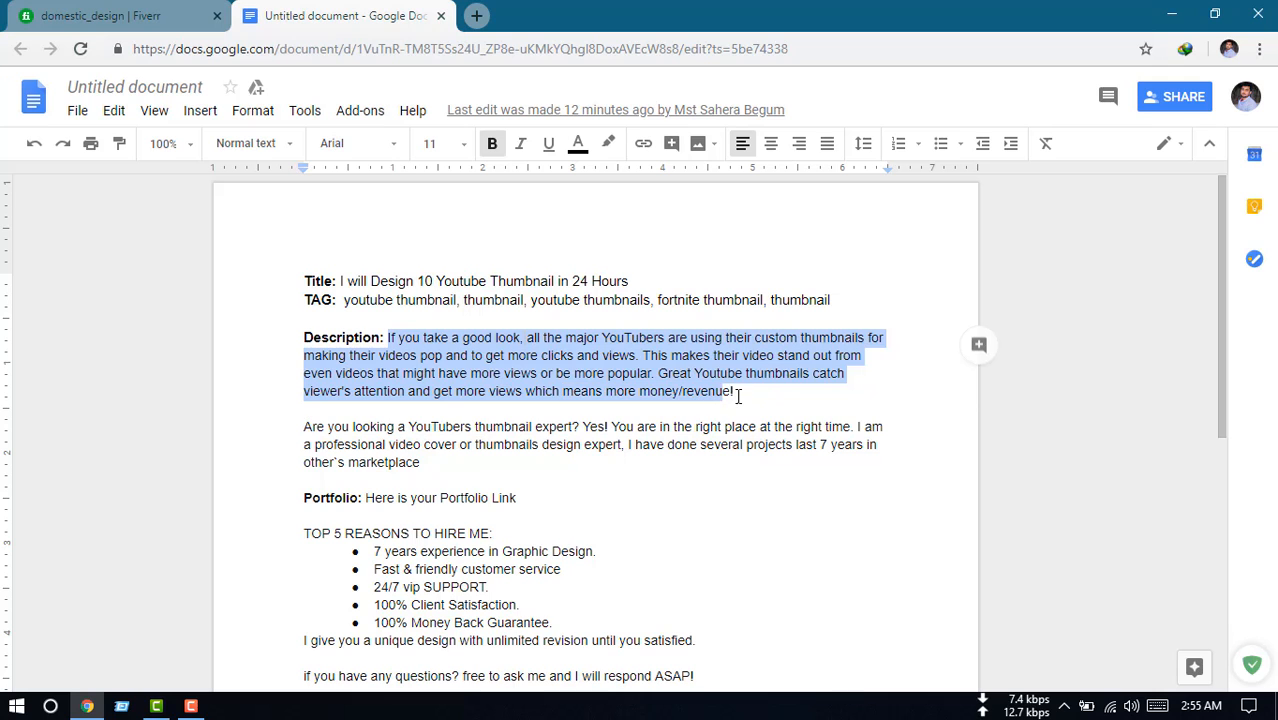
scroll(585, 451, "down", 3)
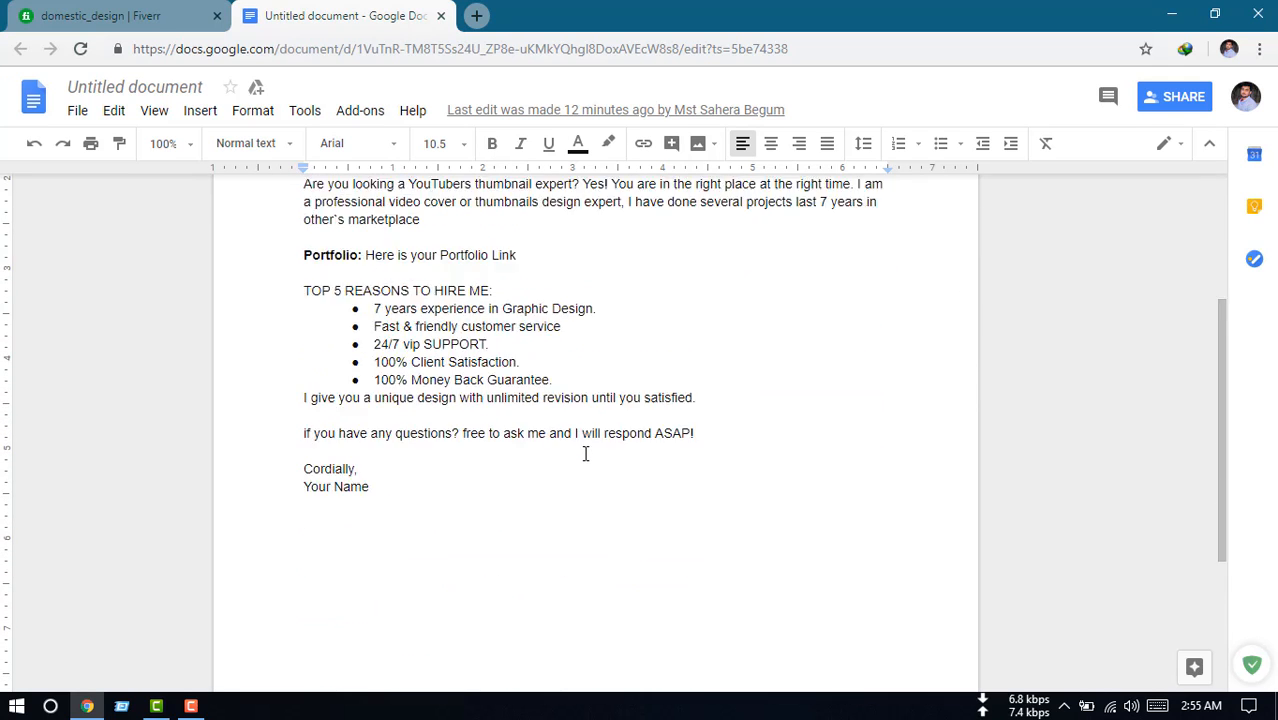
scroll(585, 453, "up", 3)
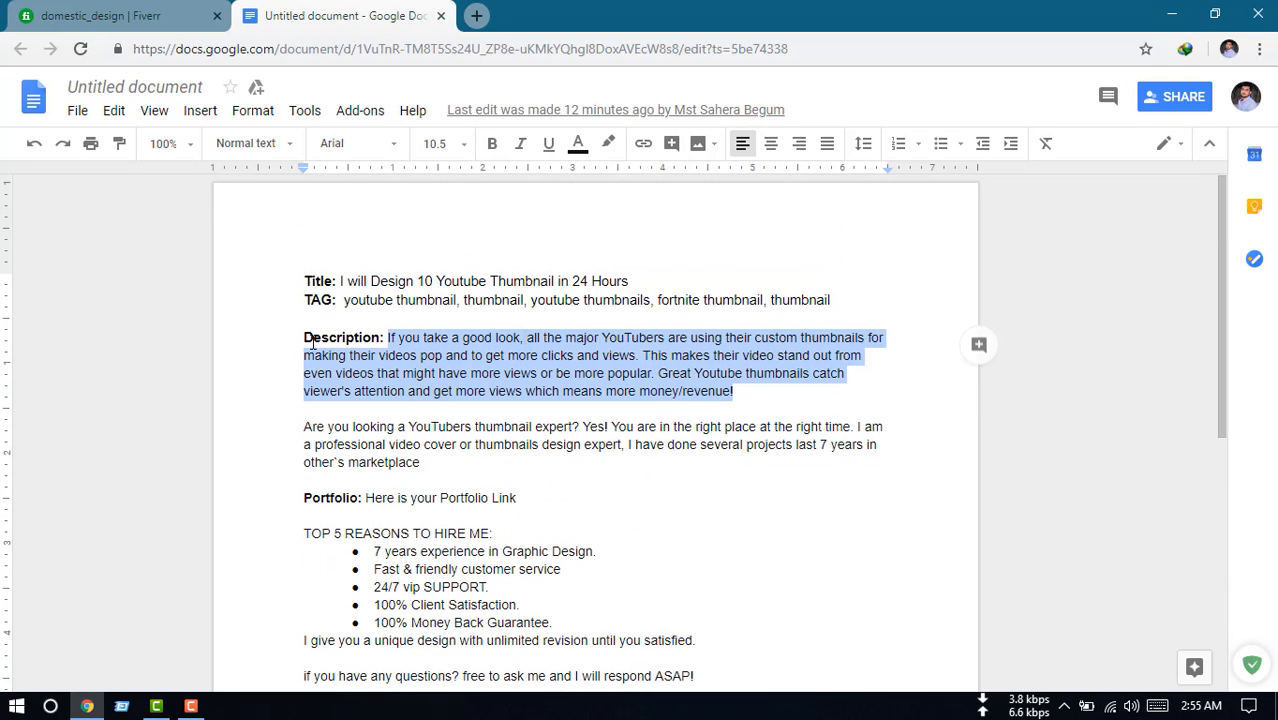
left_click(170, 16)
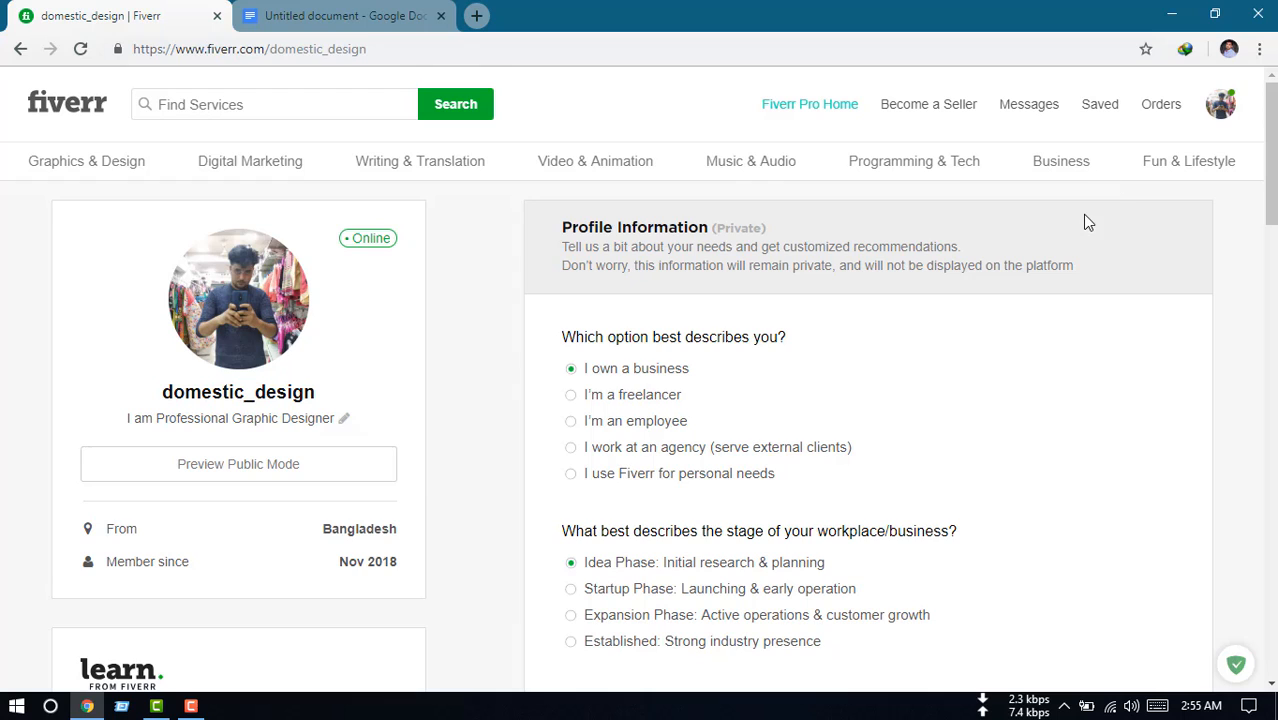
Review Account Settings from the avatar menu, then go to the Security settings.
left_click(1219, 106)
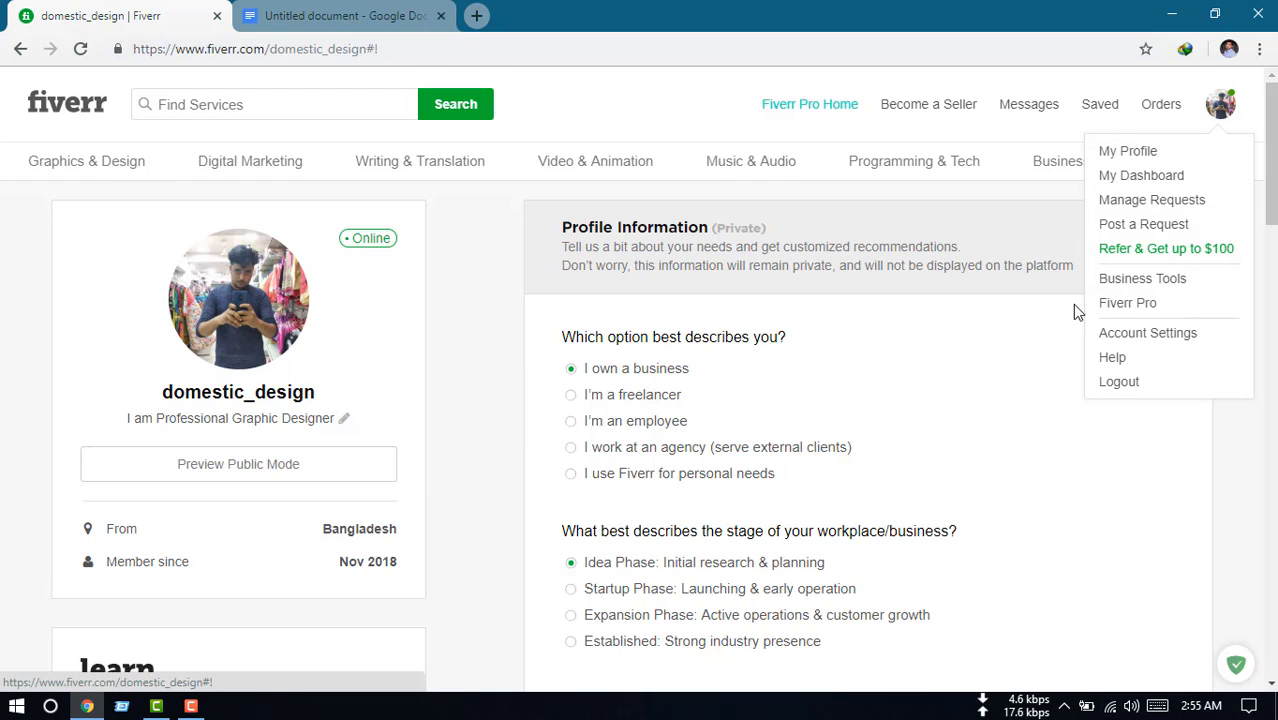
left_click(1141, 334)
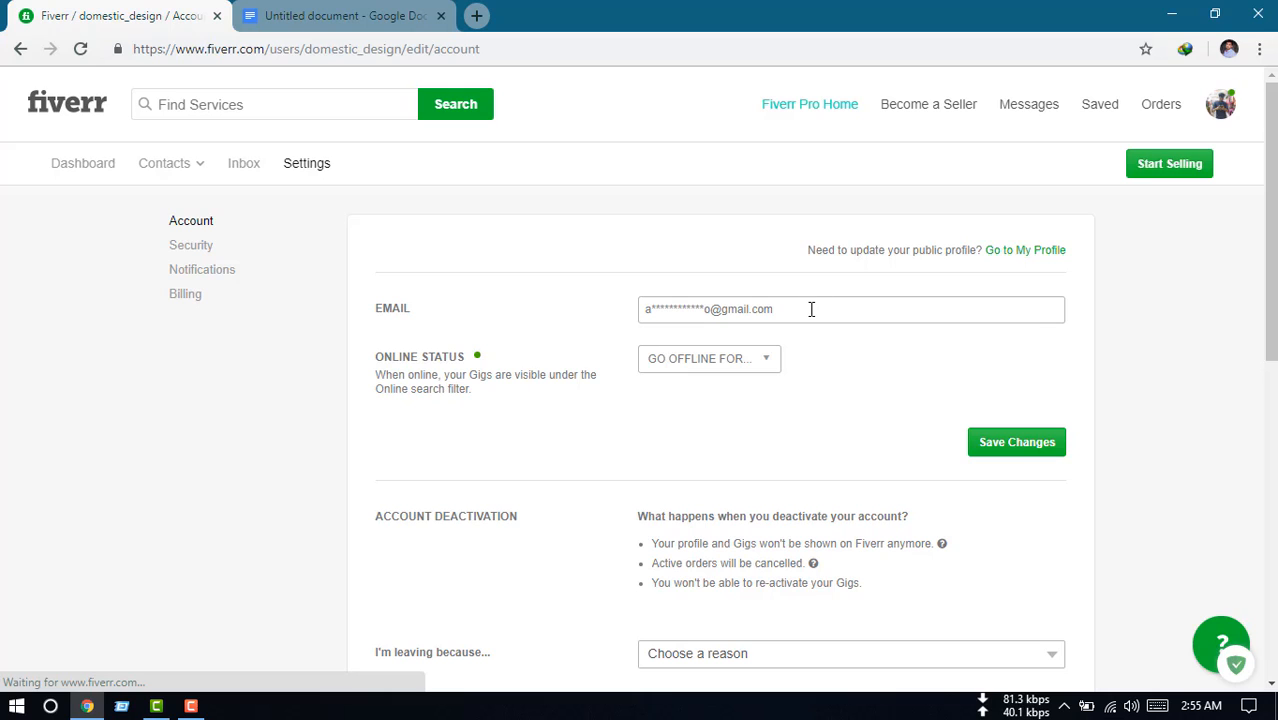
scroll(811, 309, "down", 2)
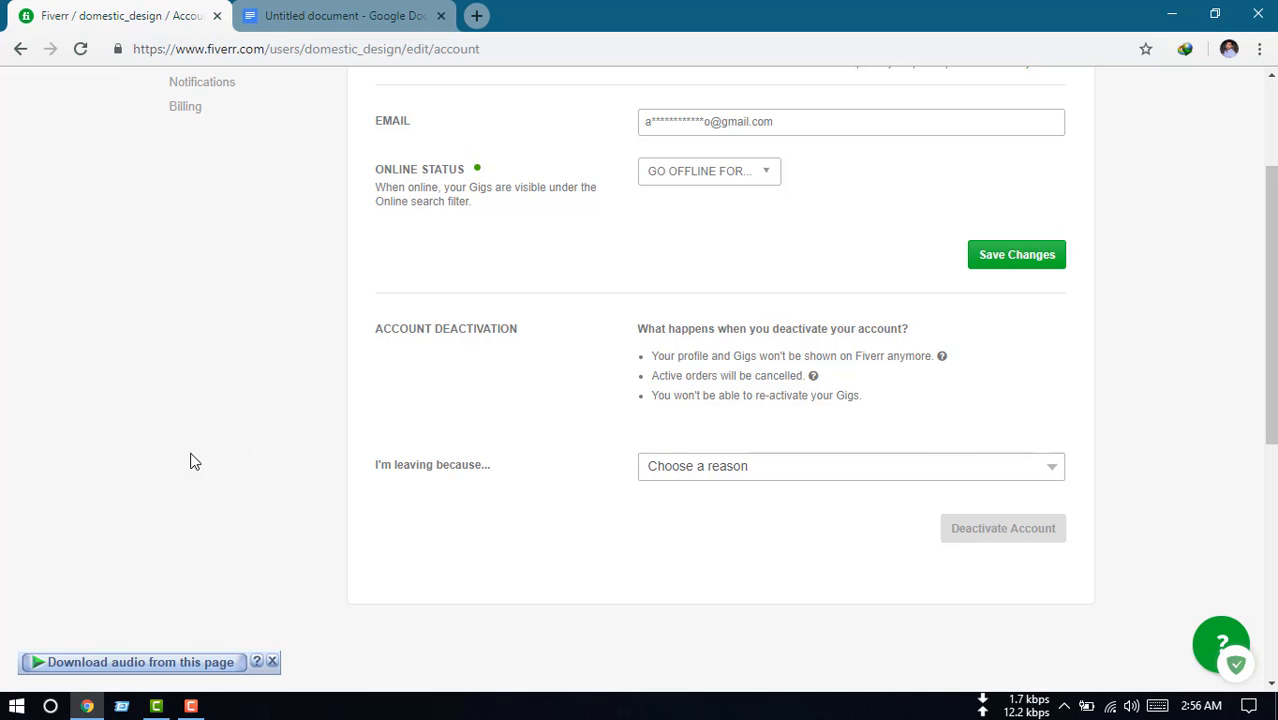
scroll(193, 459, "up", 2)
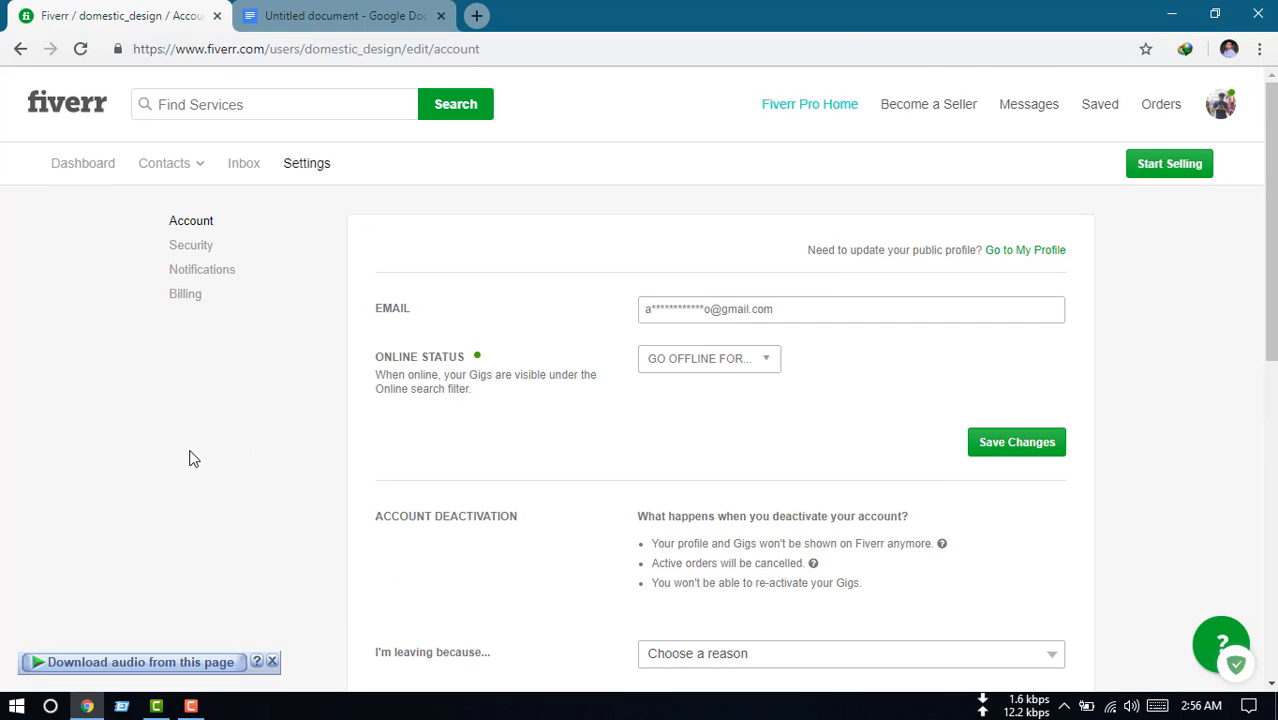
scroll(639, 277, "down", 1)
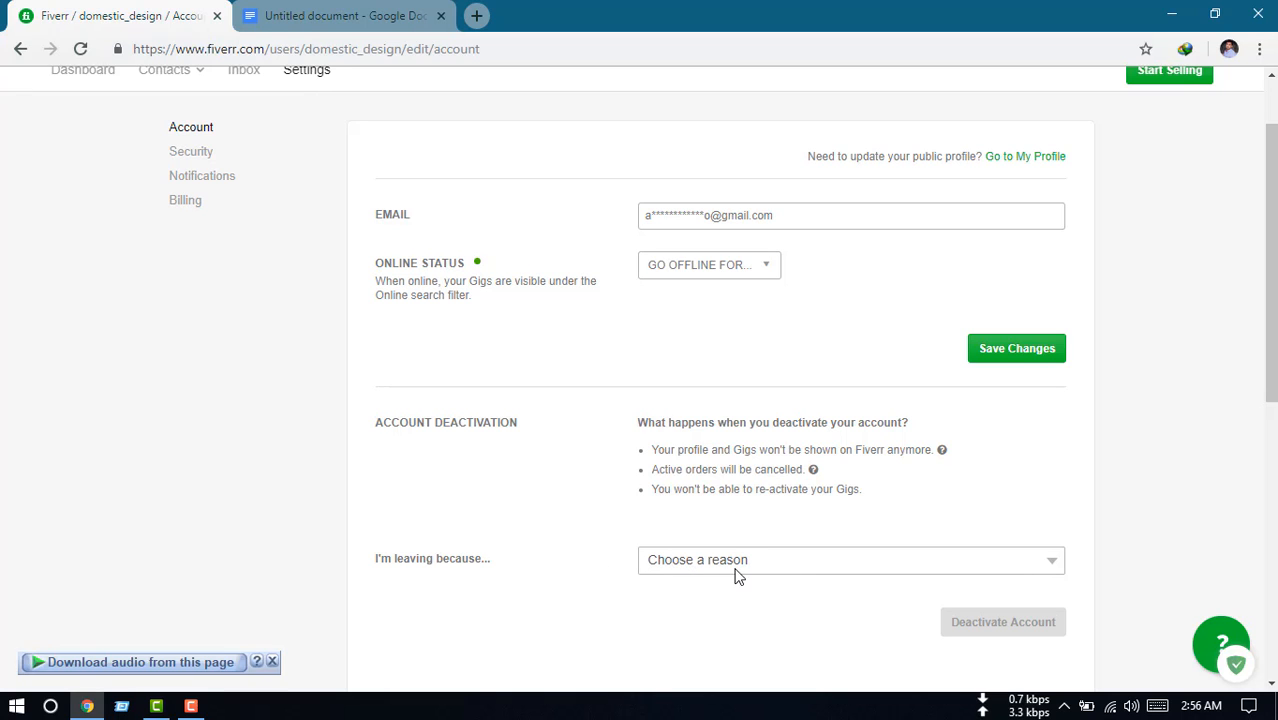
scroll(532, 404, "up", 1)
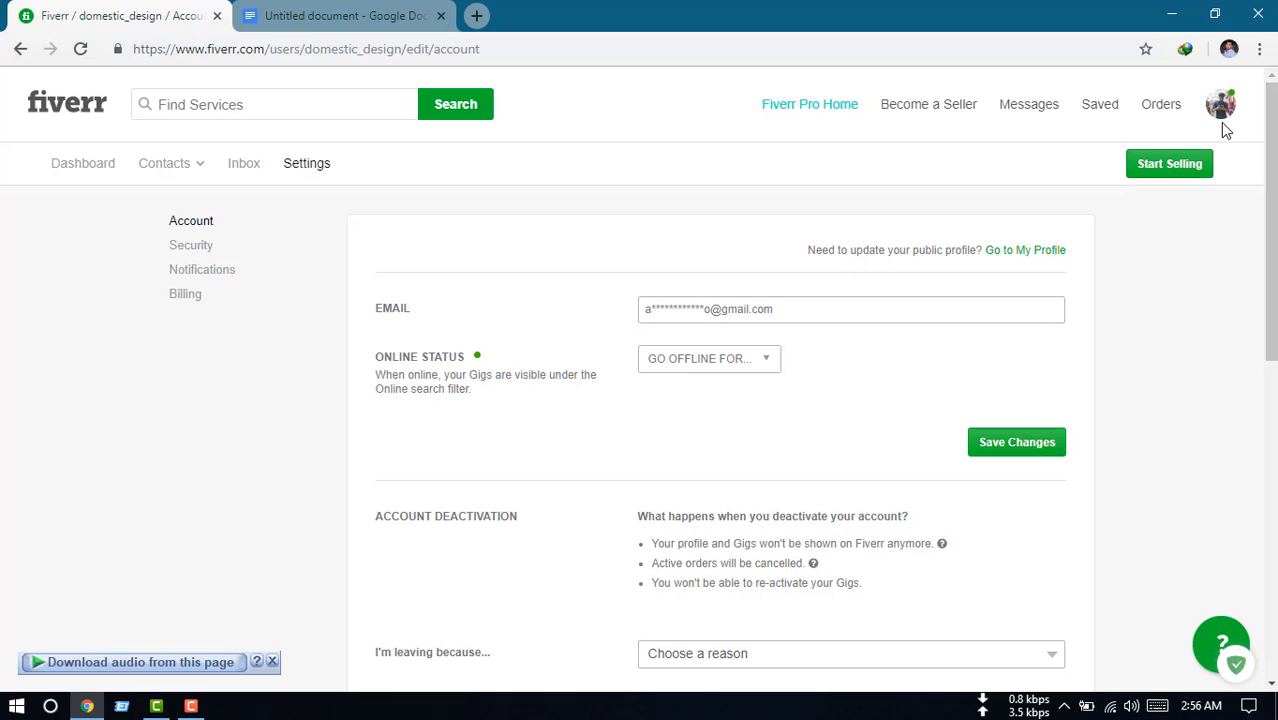
scroll(538, 512, "down", 2)
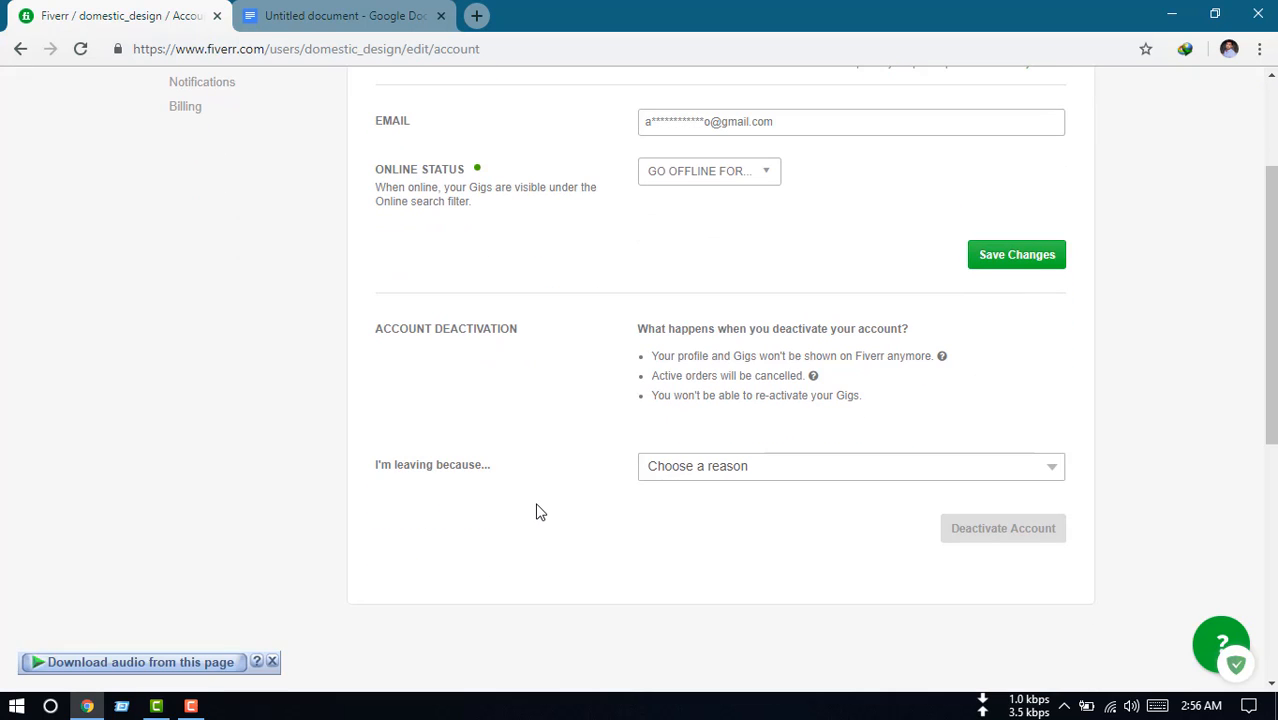
scroll(536, 511, "up", 2)
scroll(790, 568, "down", 2)
scroll(798, 563, "up", 2)
left_click(200, 248)
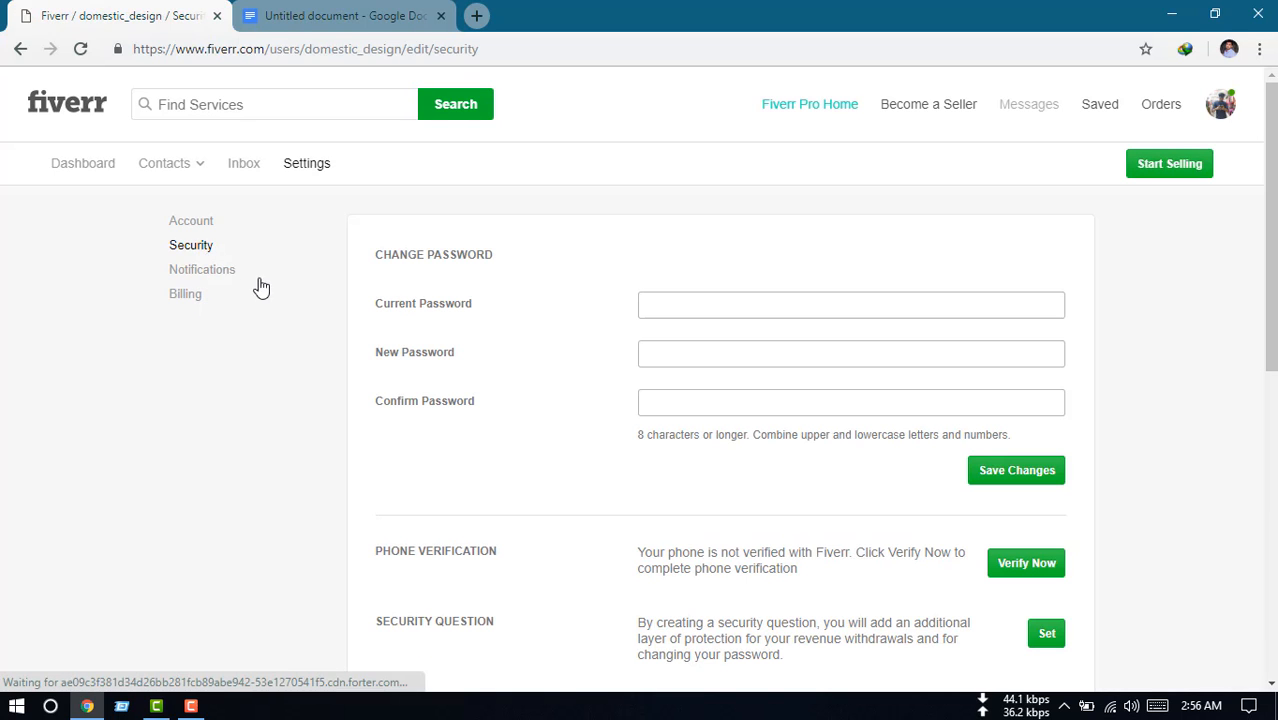
Start phone verification, enter a Bangladesh phone number, and request a verification call.
scroll(260, 288, "down", 2)
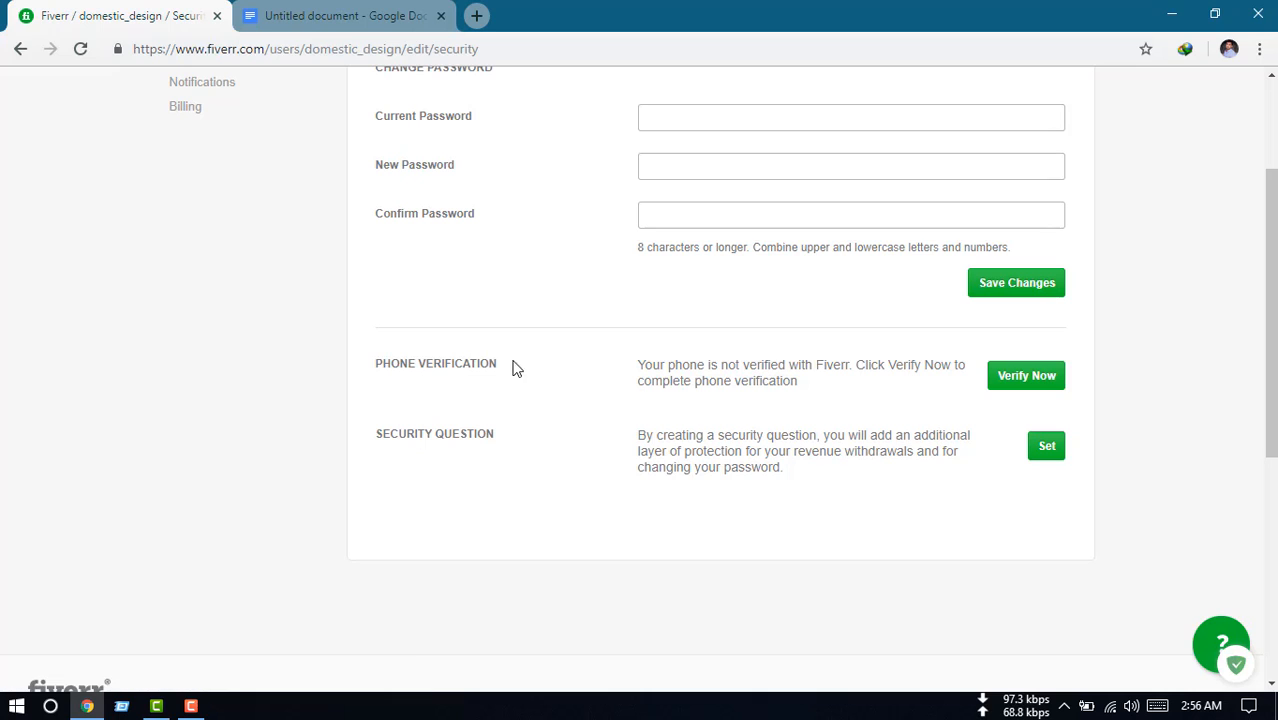
left_click(1024, 381)
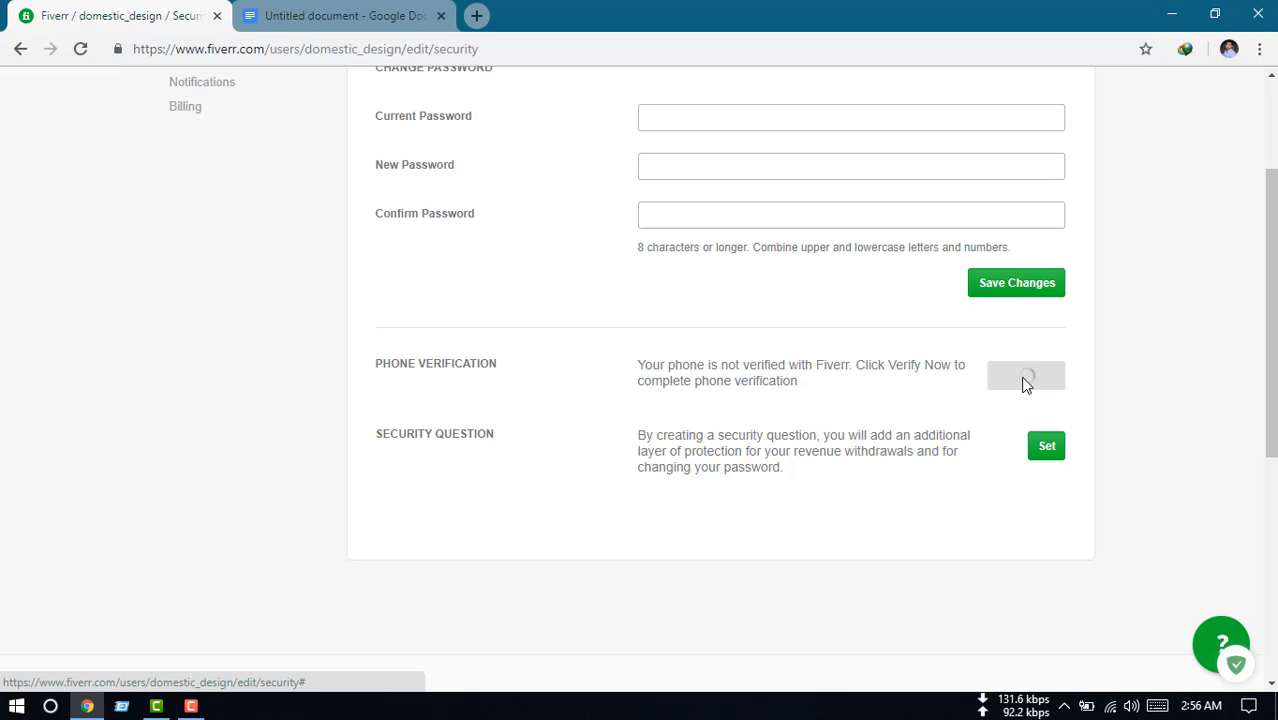
left_click(519, 364)
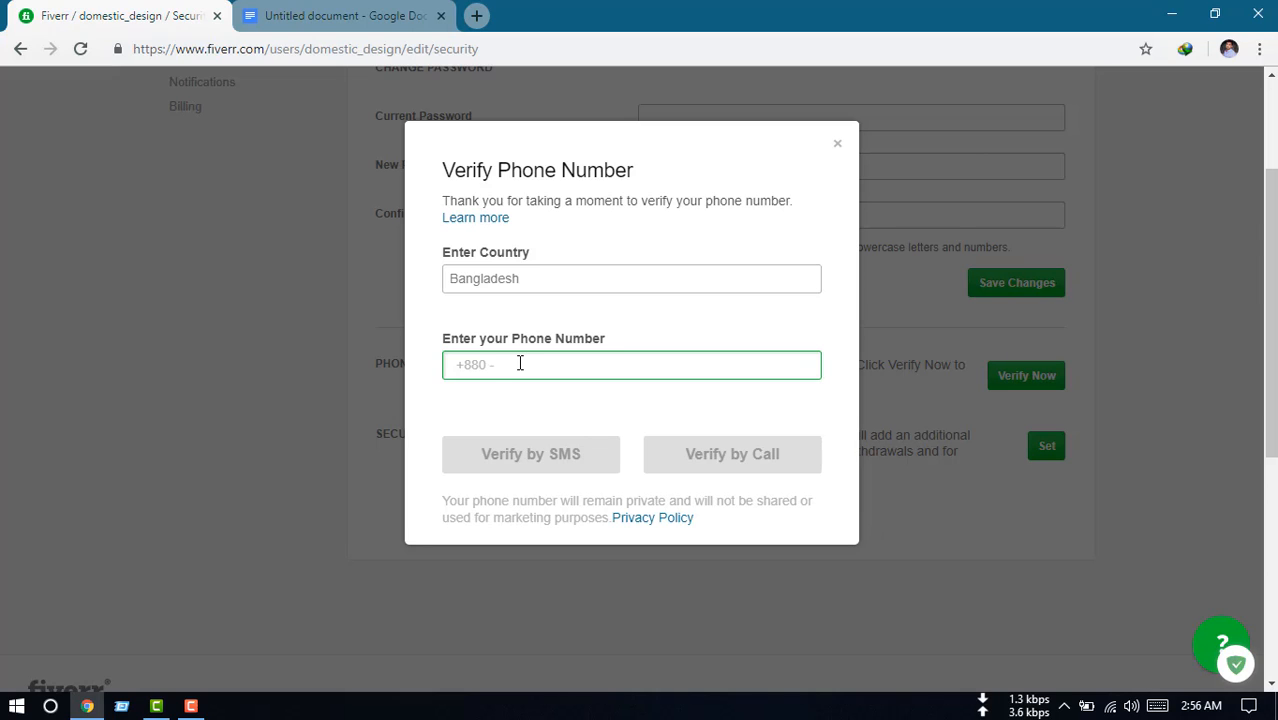
type("657")
left_click_drag(522, 364, 431, 365)
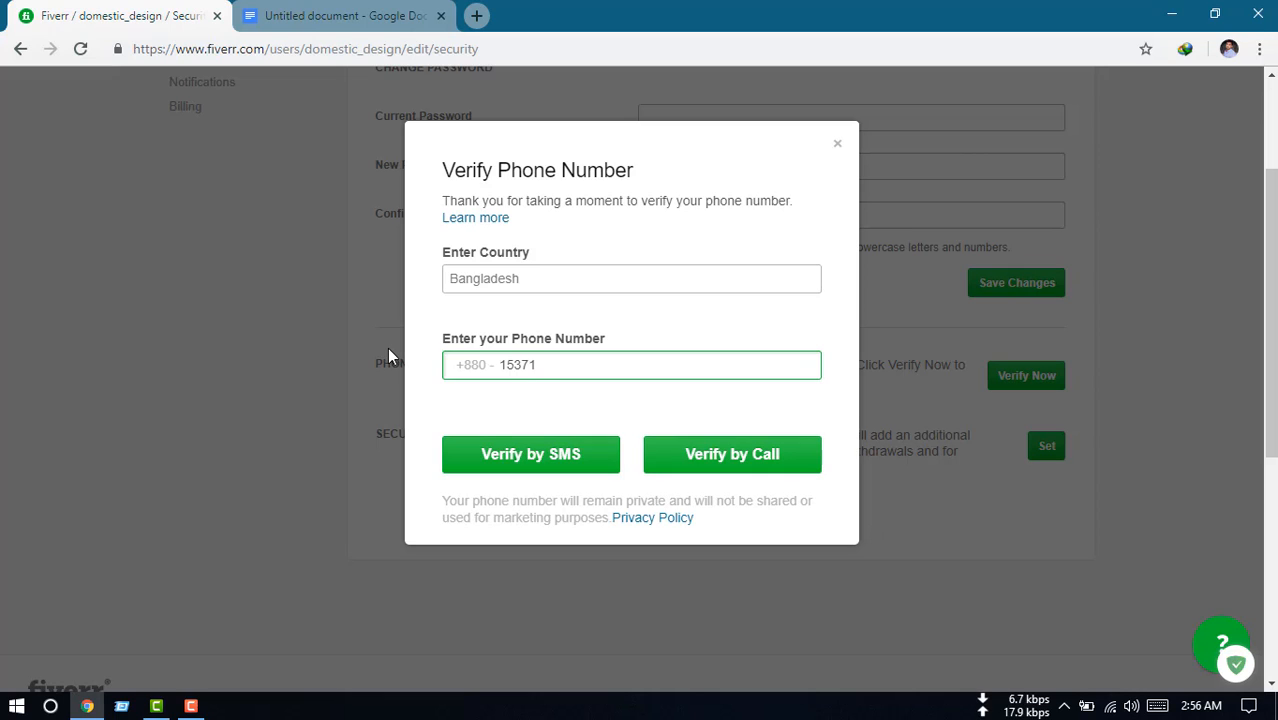
left_click(687, 463)
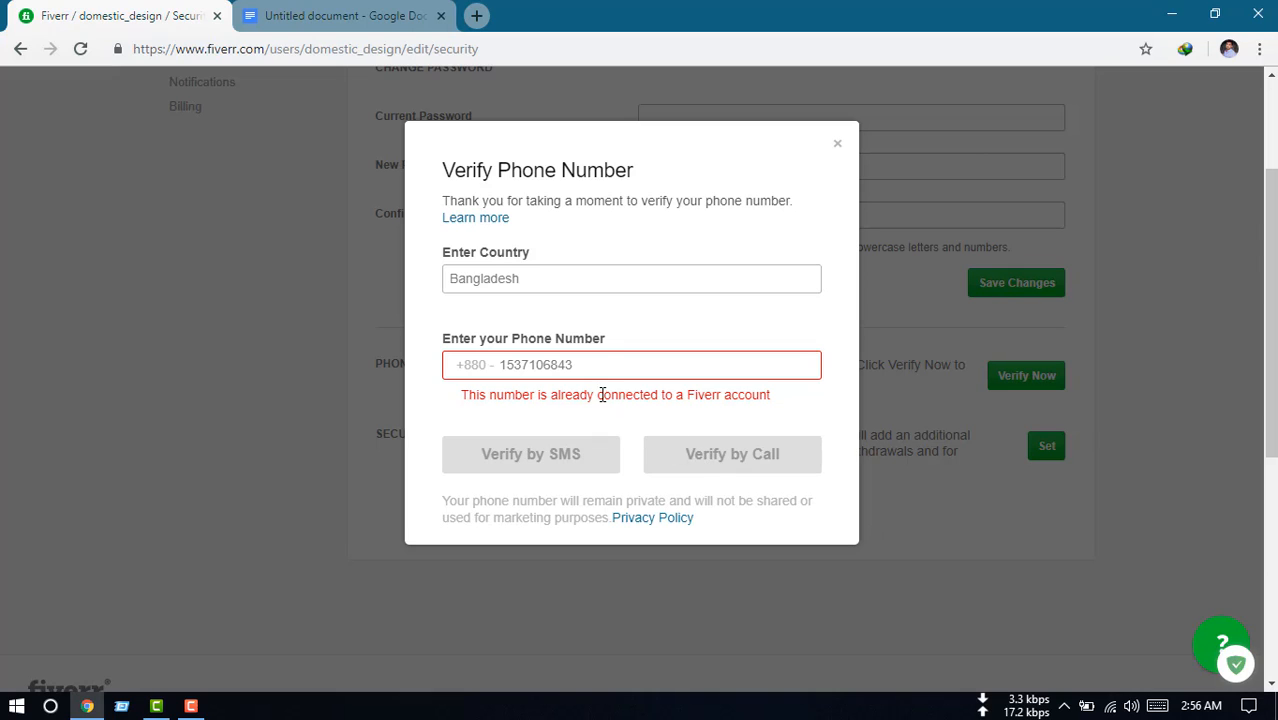
Replace the rejected phone number with another and request a verification call again.
left_click_drag(602, 368, 491, 368)
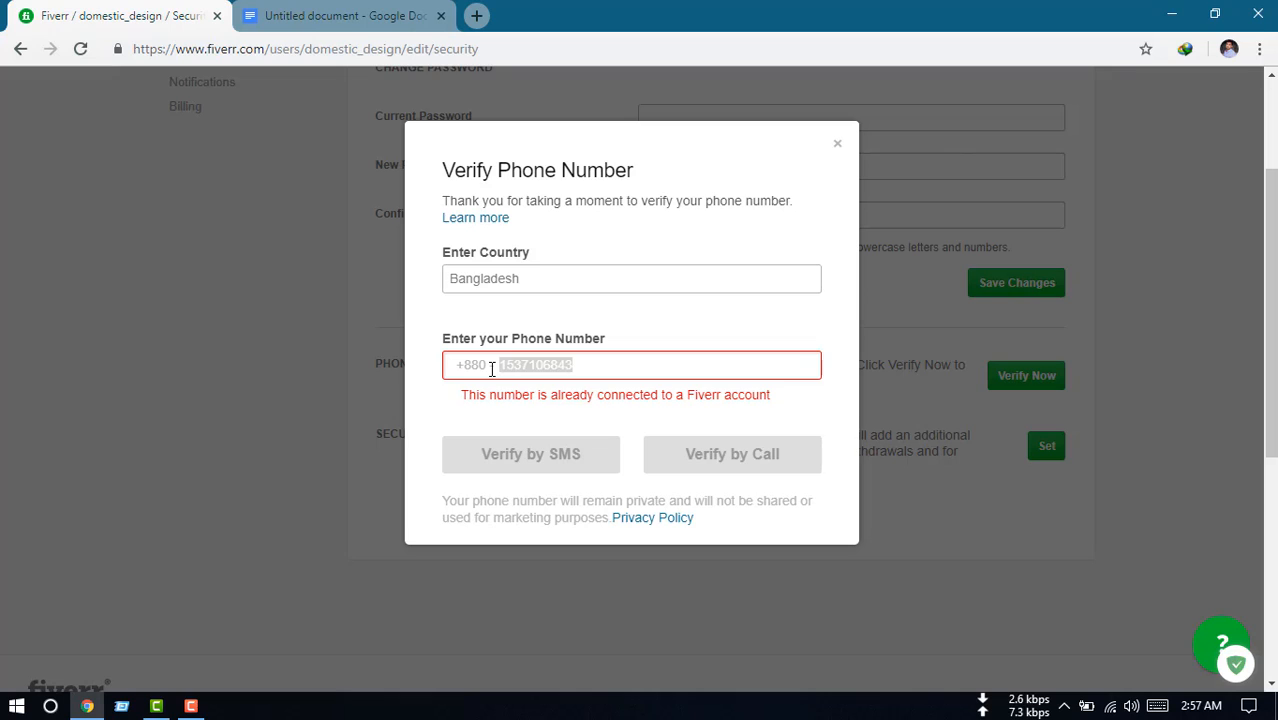
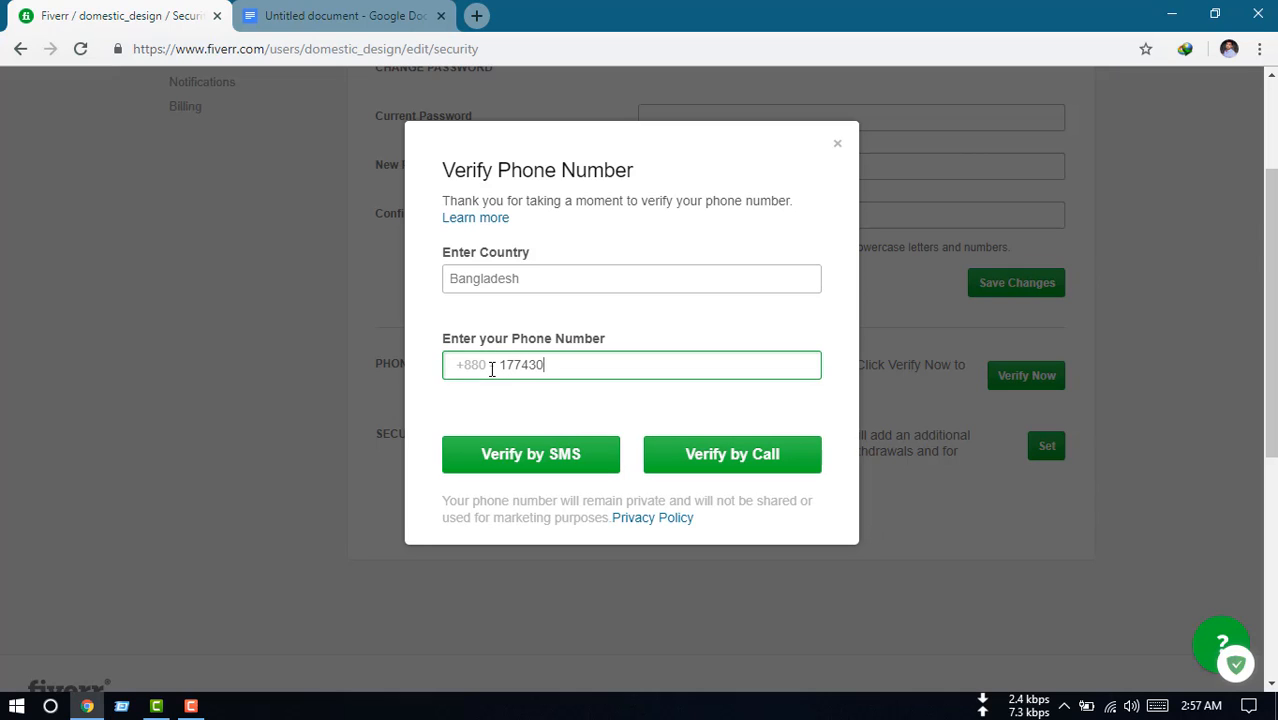
left_click(771, 461)
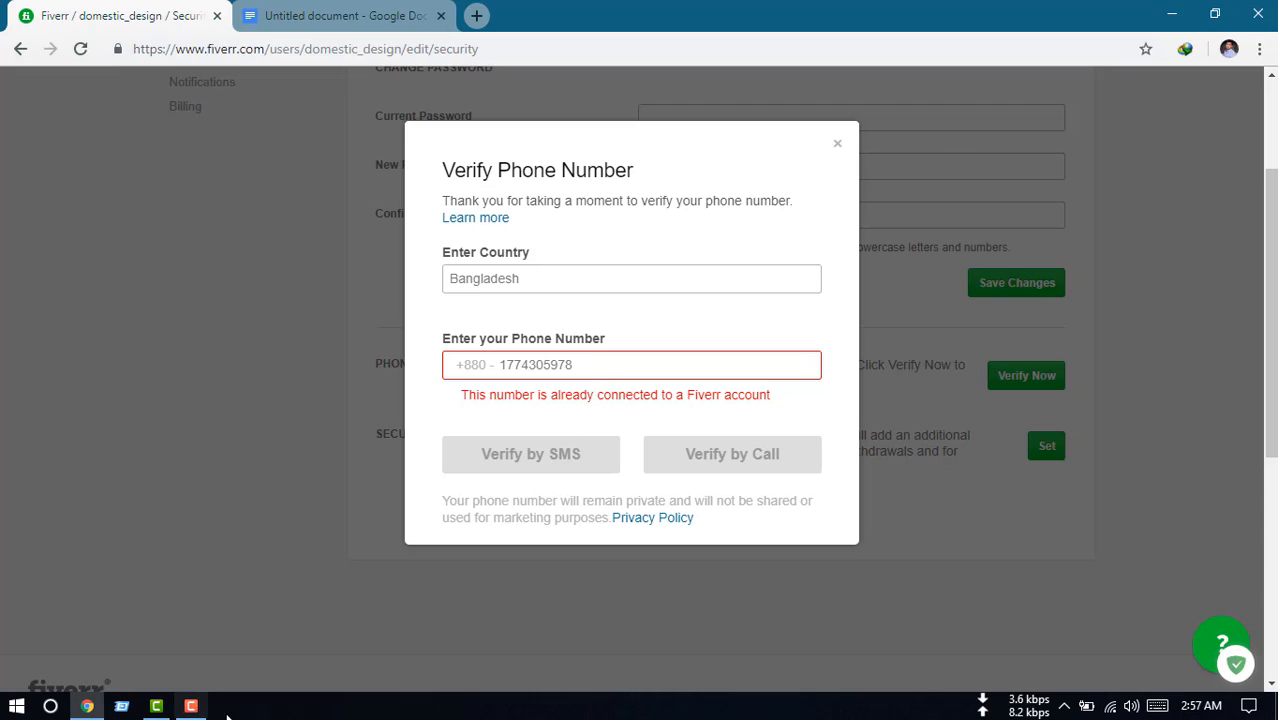
Enter a third phone number and request a verification call, which Fiverr accepts.
left_click(191, 706)
left_click(1188, 618)
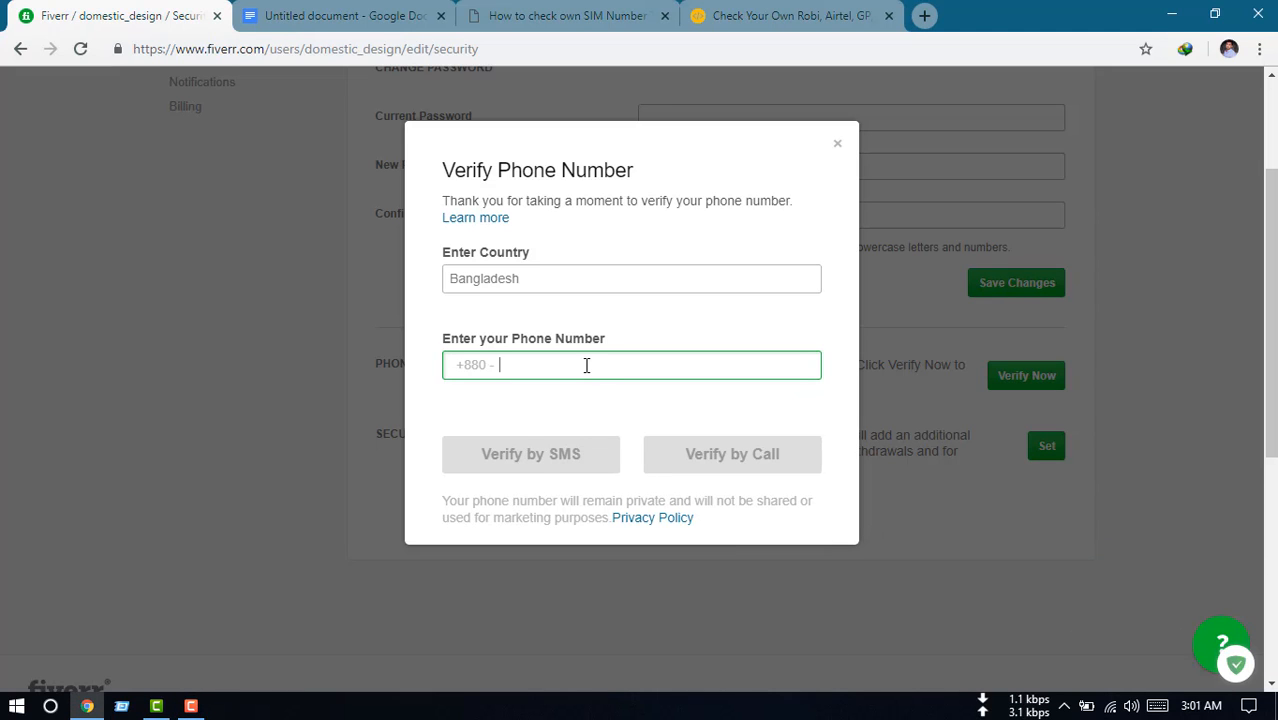
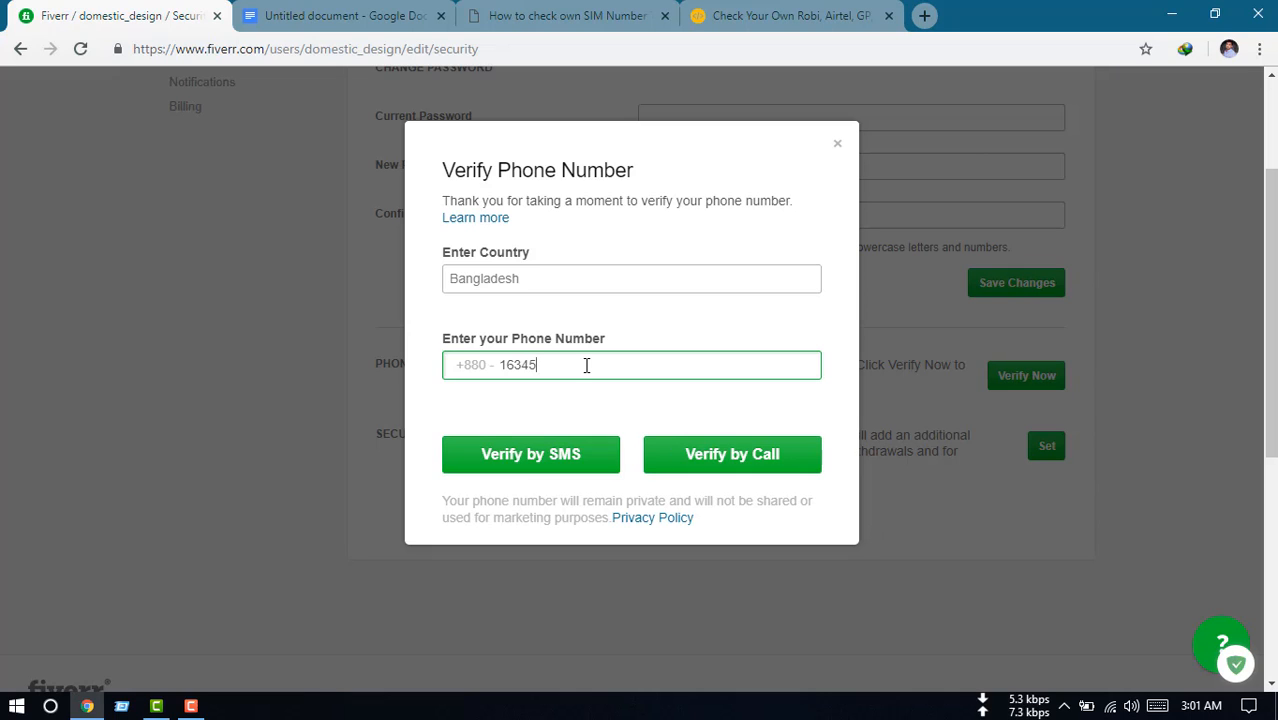
left_click(680, 456)
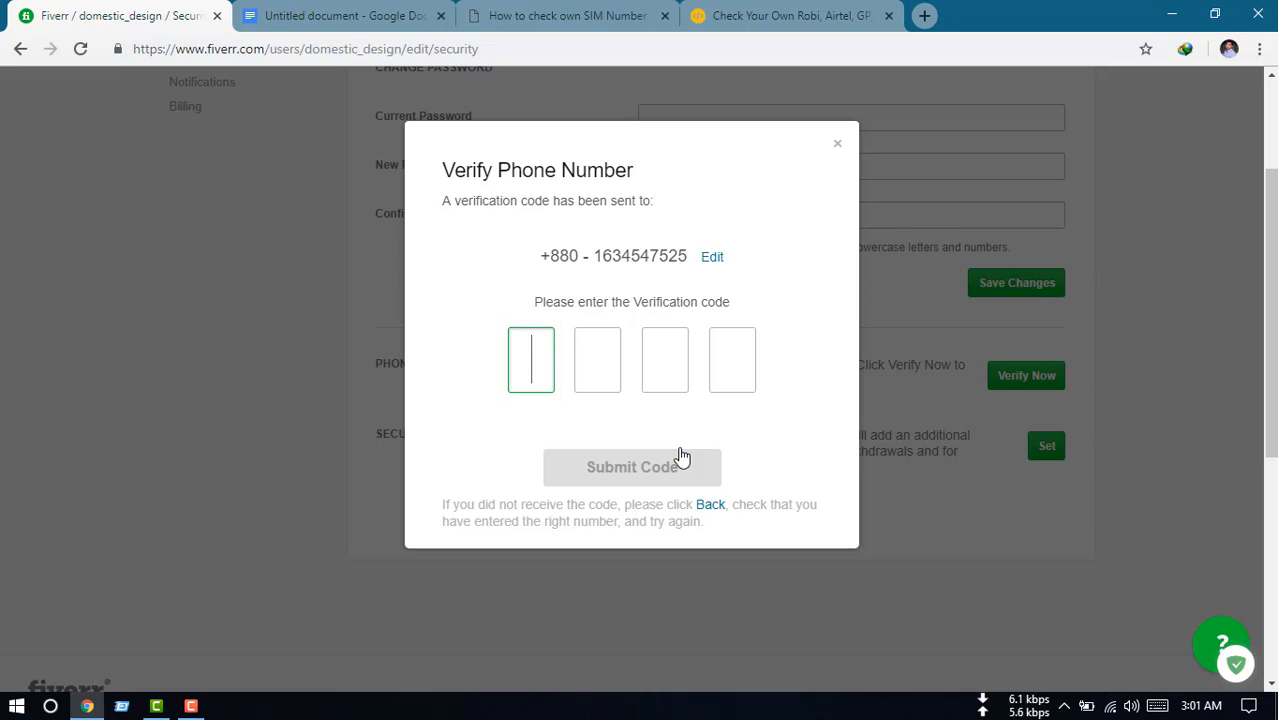
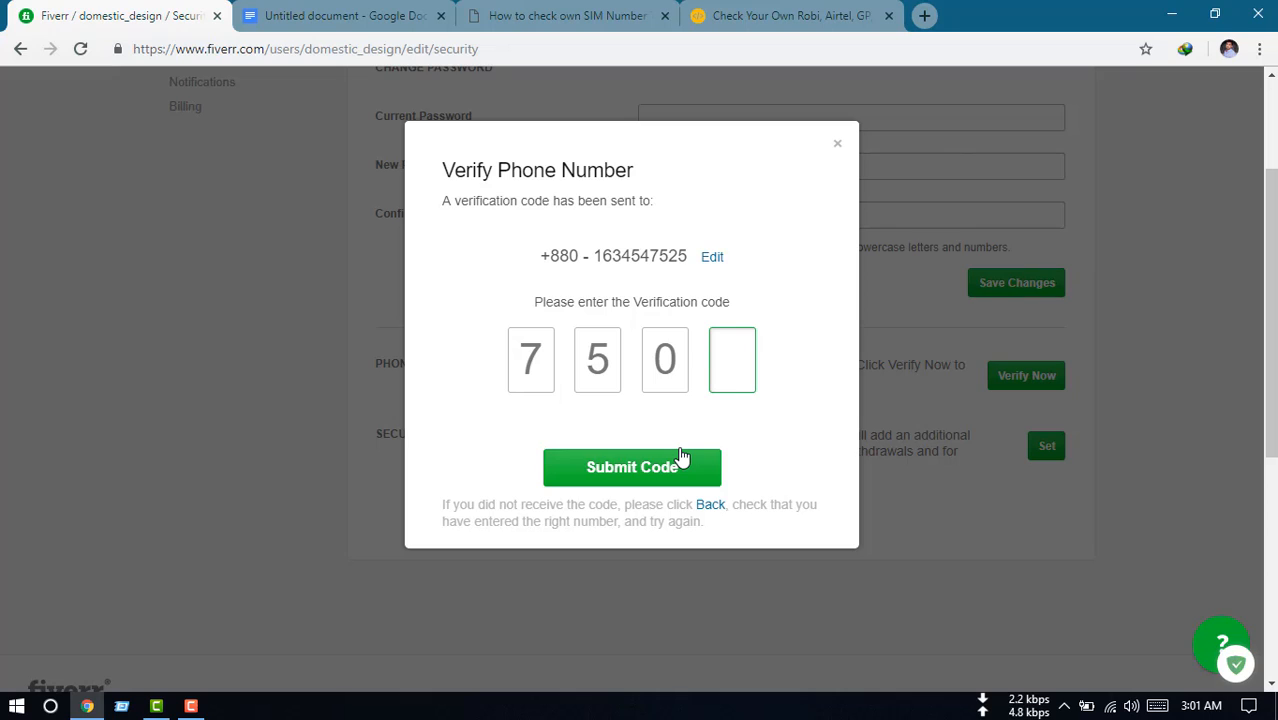
Submit the four-digit verification code and dismiss the Verification Complete message.
left_click(620, 471)
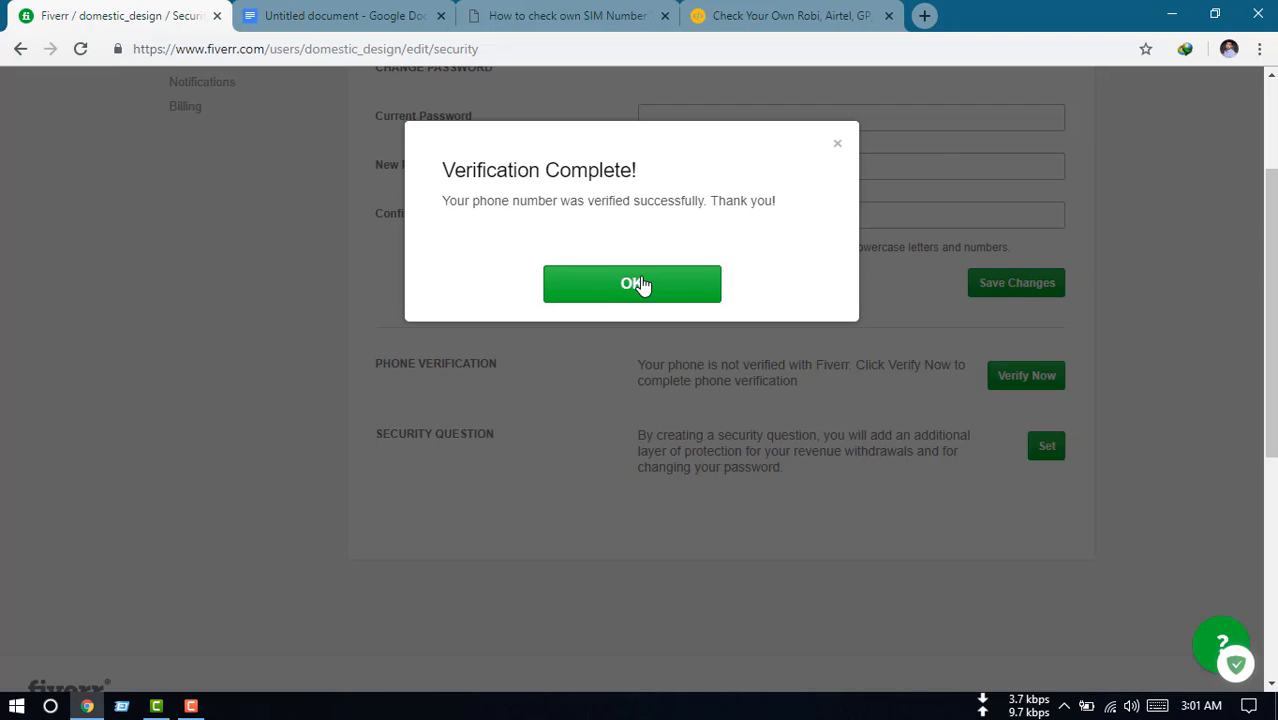
left_click(629, 290)
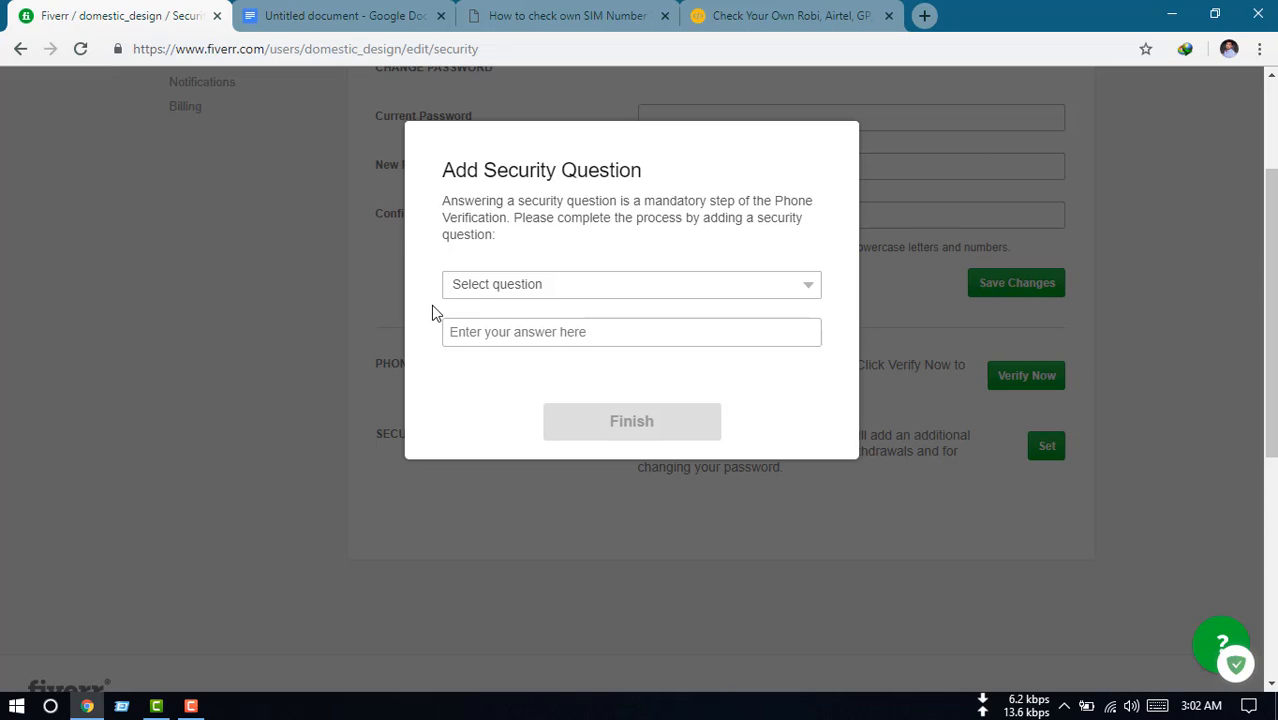
Save the childhood nickname security question with an answer and dismiss the confirmation.
left_click(505, 288)
left_click(505, 288)
left_click(533, 293)
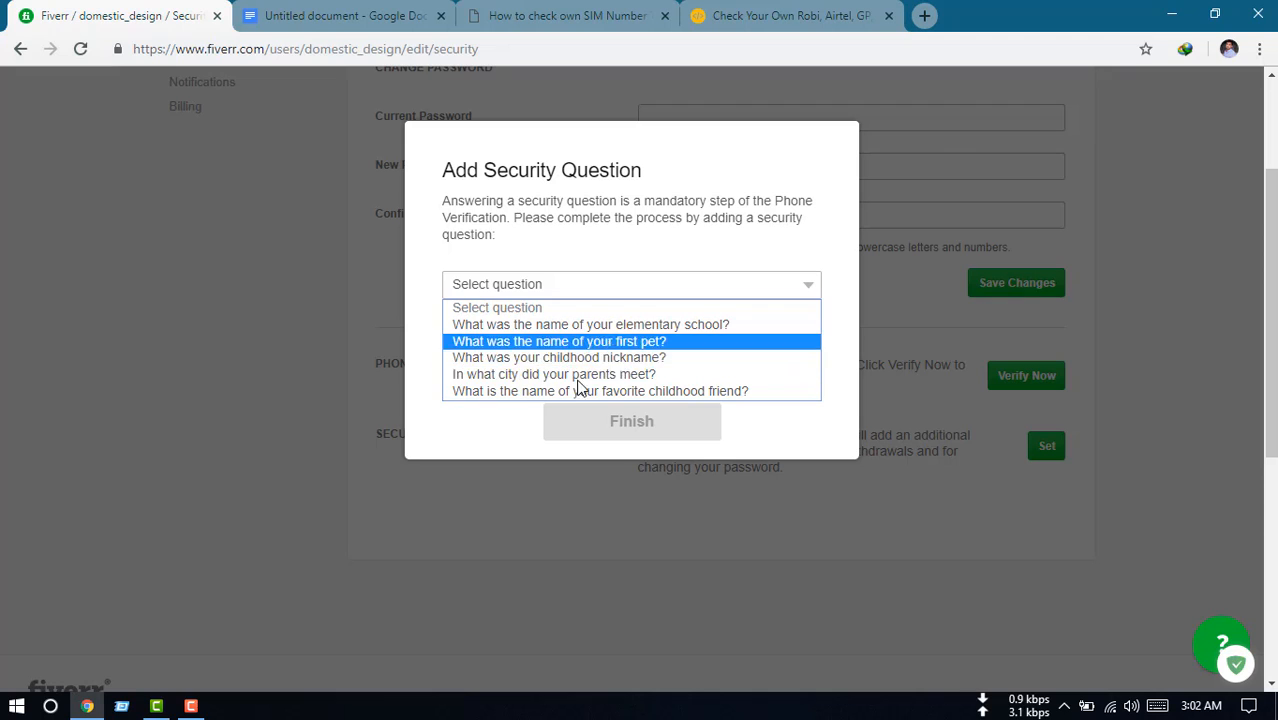
left_click(630, 358)
left_click(558, 334)
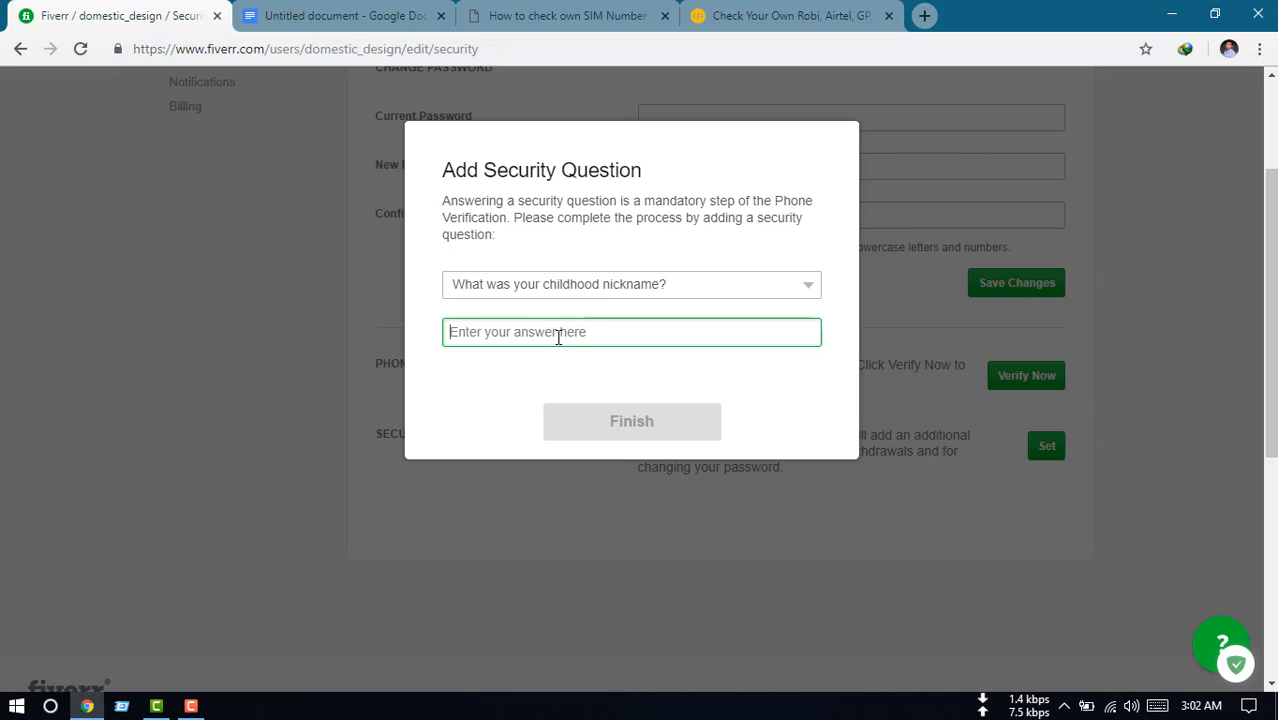
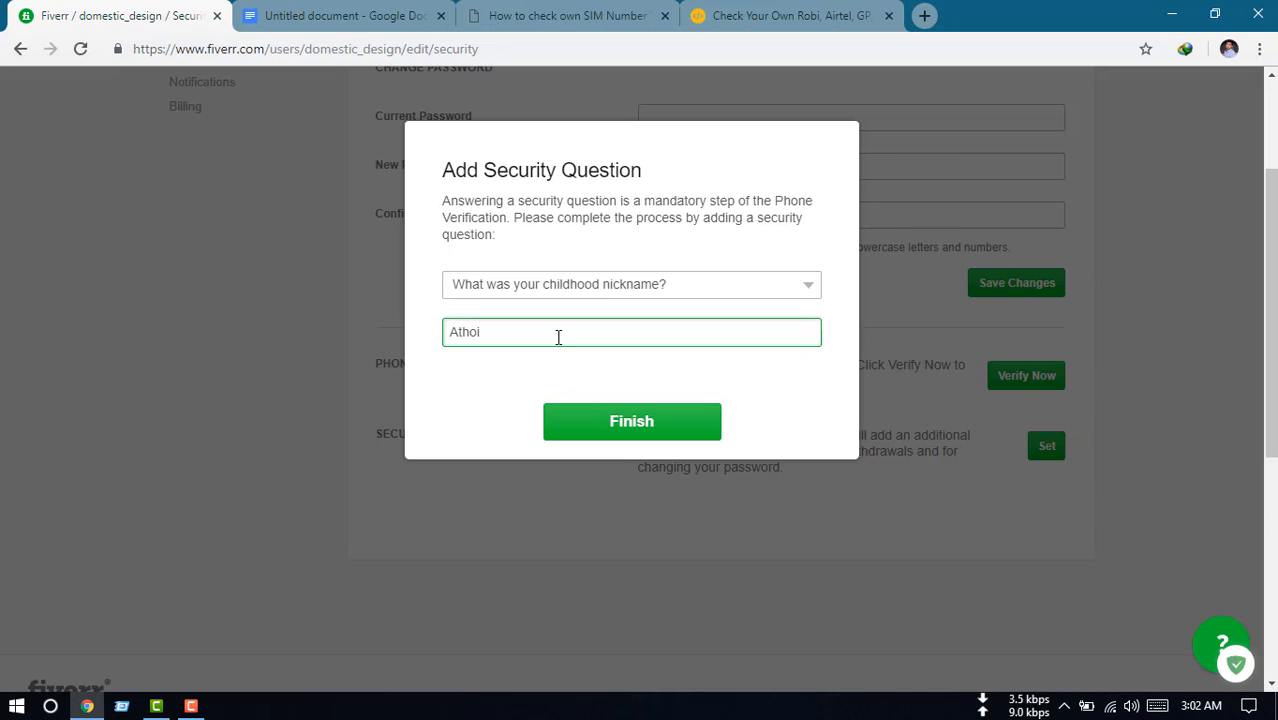
left_click(548, 418)
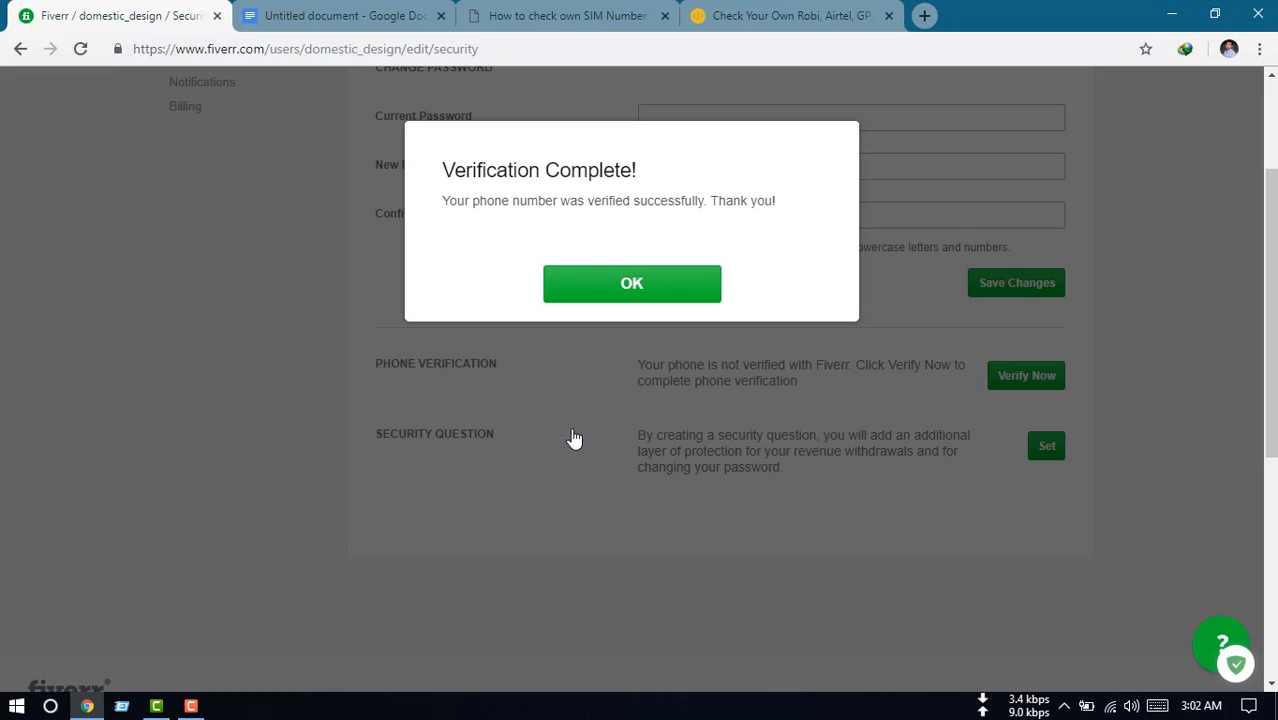
left_click(612, 296)
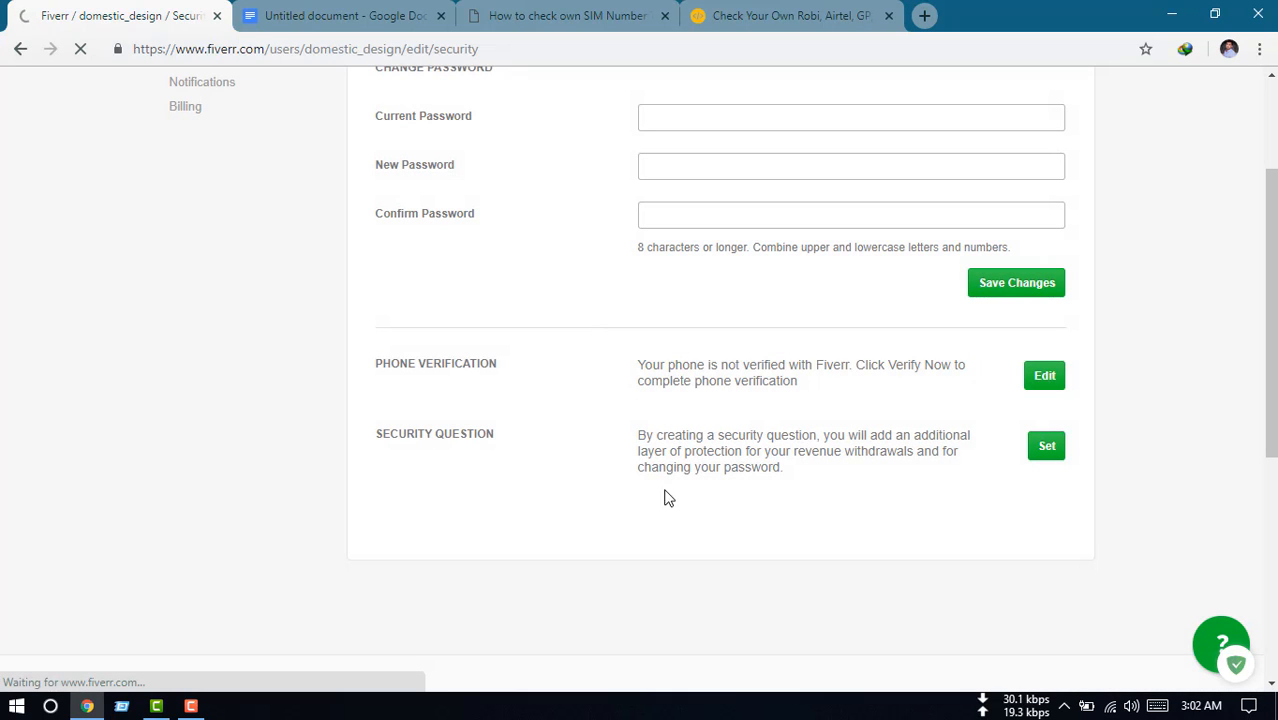
Open My Profile from the avatar menu and scroll down to the gigs section.
scroll(369, 466, "down", 4)
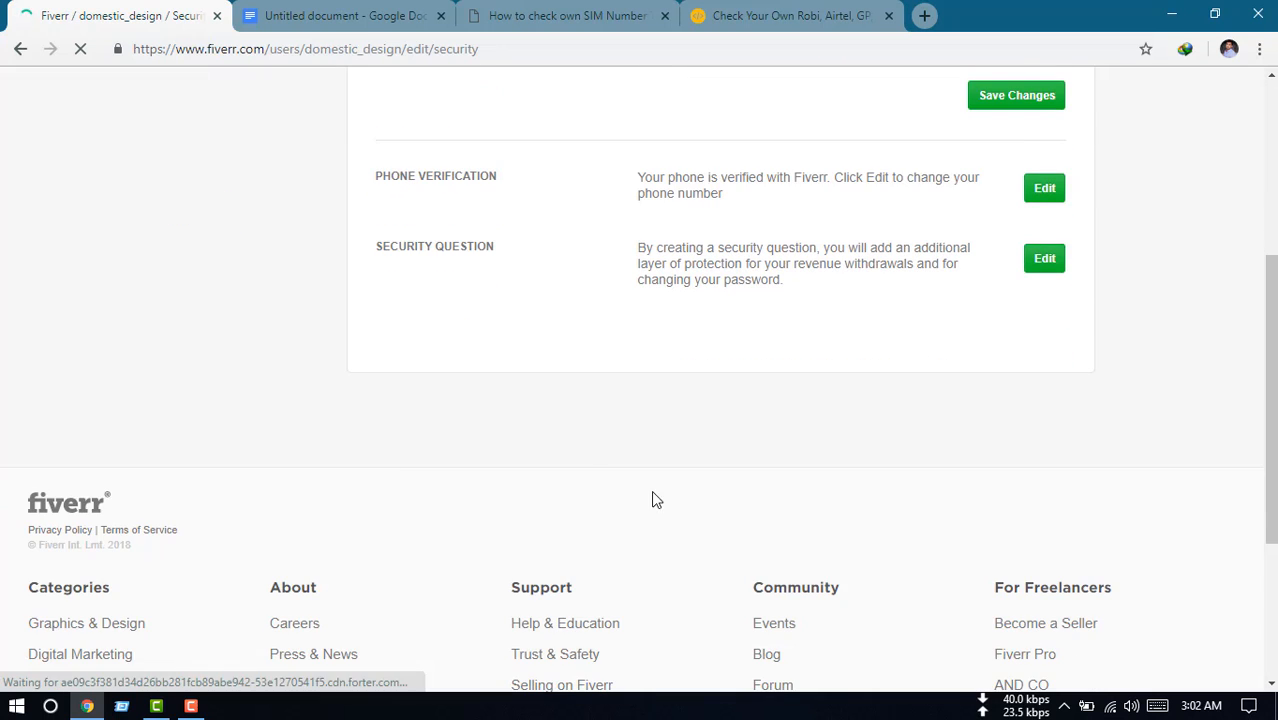
scroll(540, 315, "up", 3)
scroll(617, 457, "up", 1)
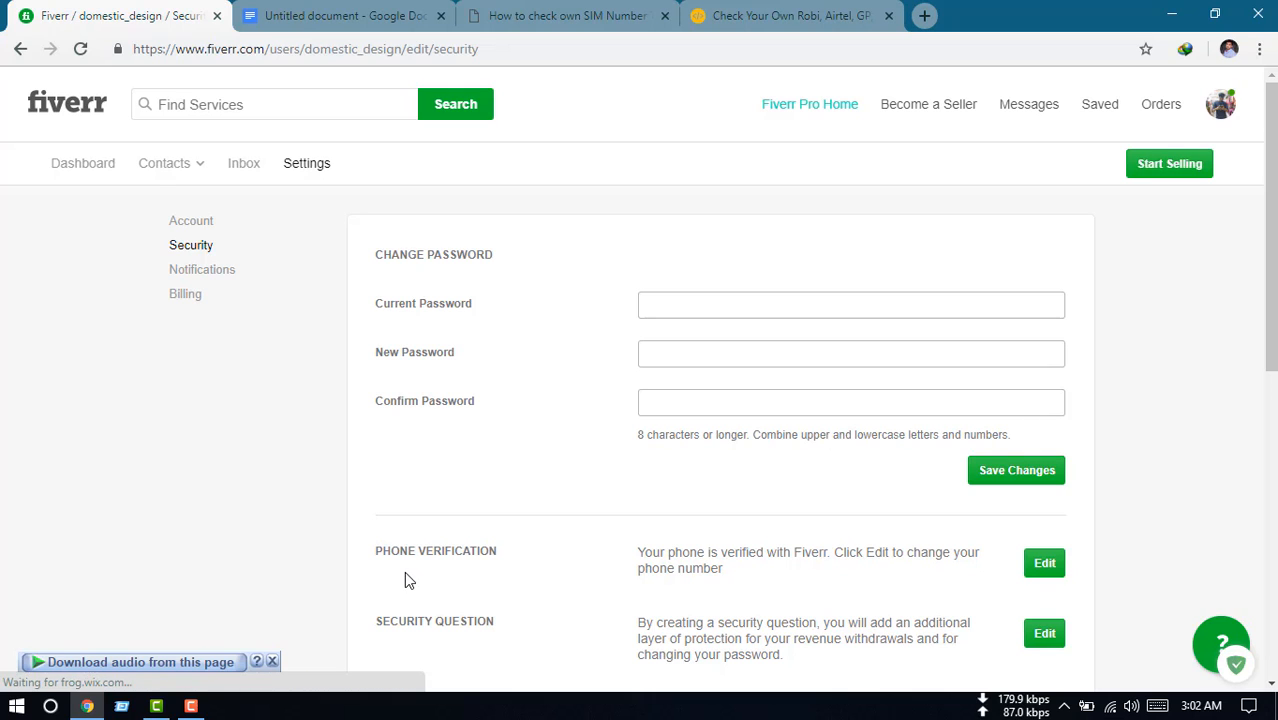
scroll(392, 550, "down", 2)
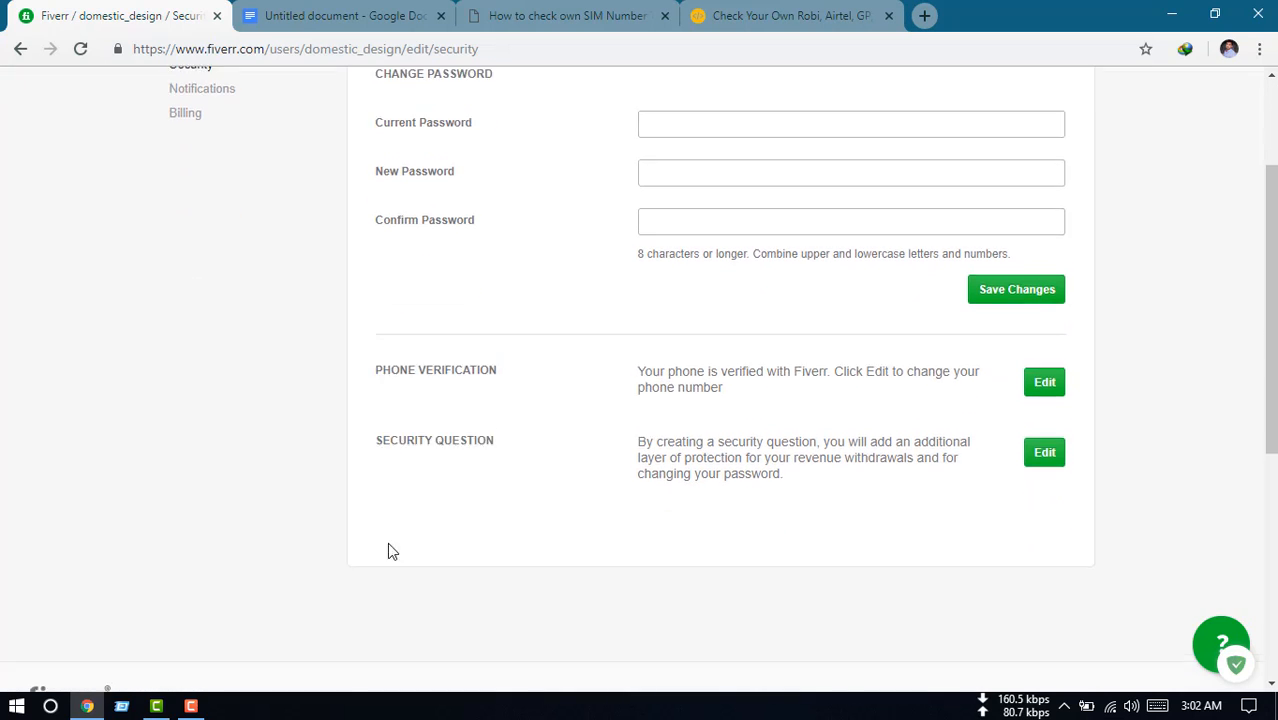
scroll(654, 492, "up", 2)
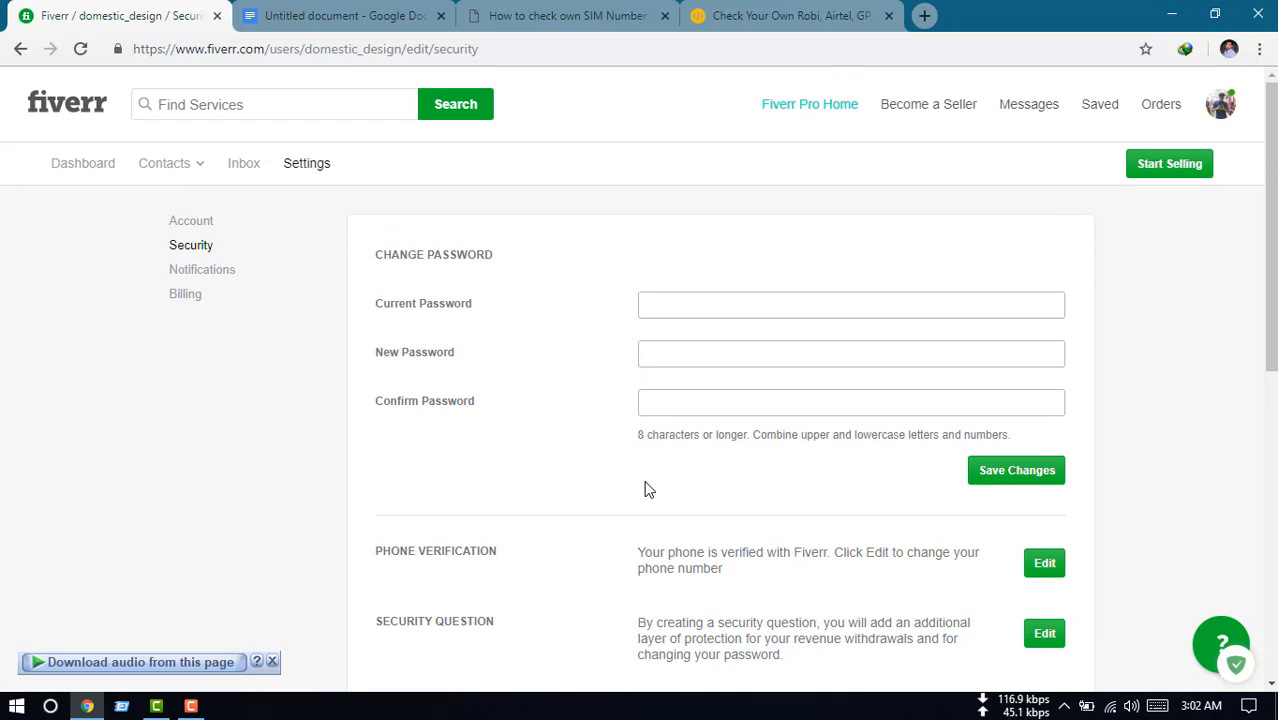
left_click(190, 706)
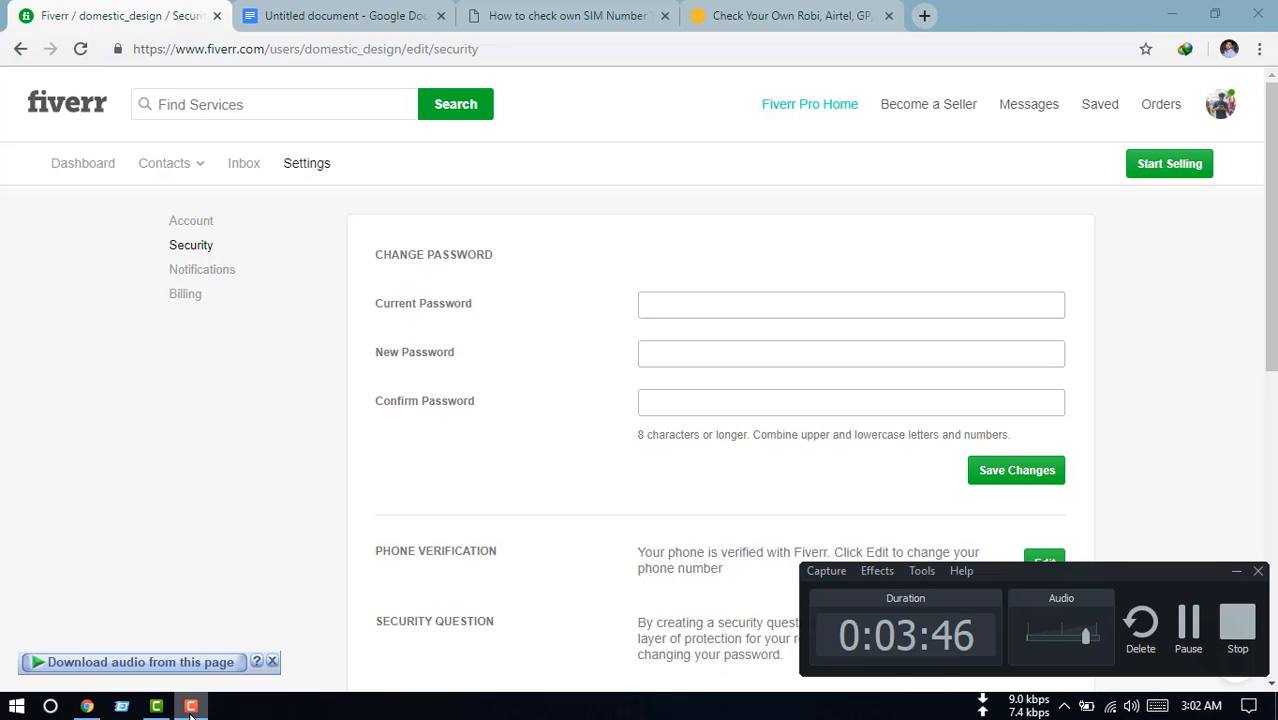
left_click(190, 706)
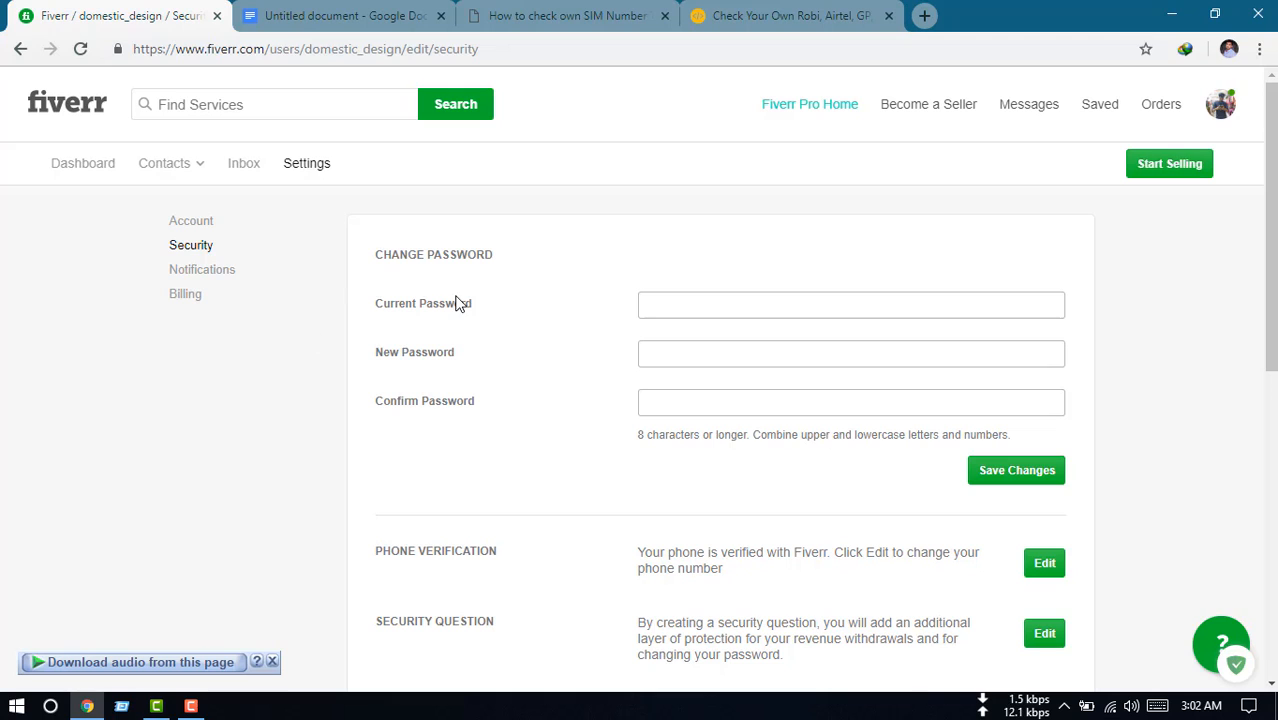
left_click(1190, 122)
left_click(1153, 154)
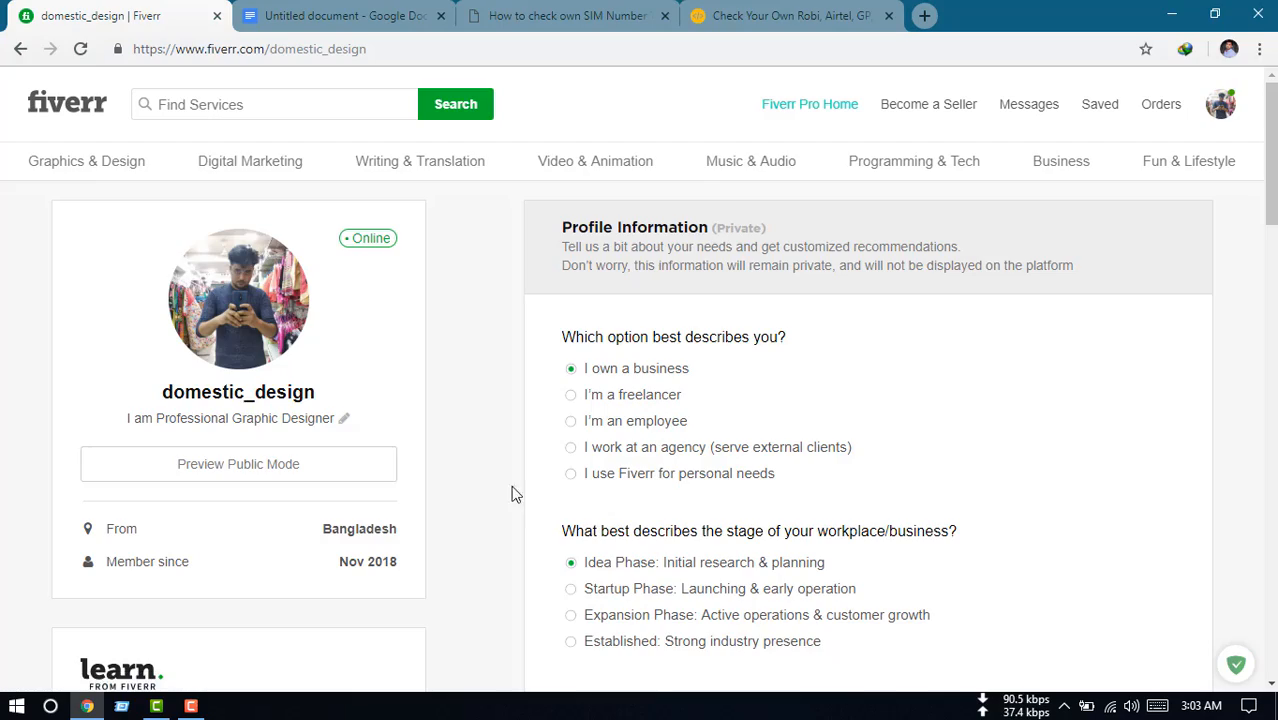
scroll(505, 497, "down", 8)
scroll(499, 491, "up", 8)
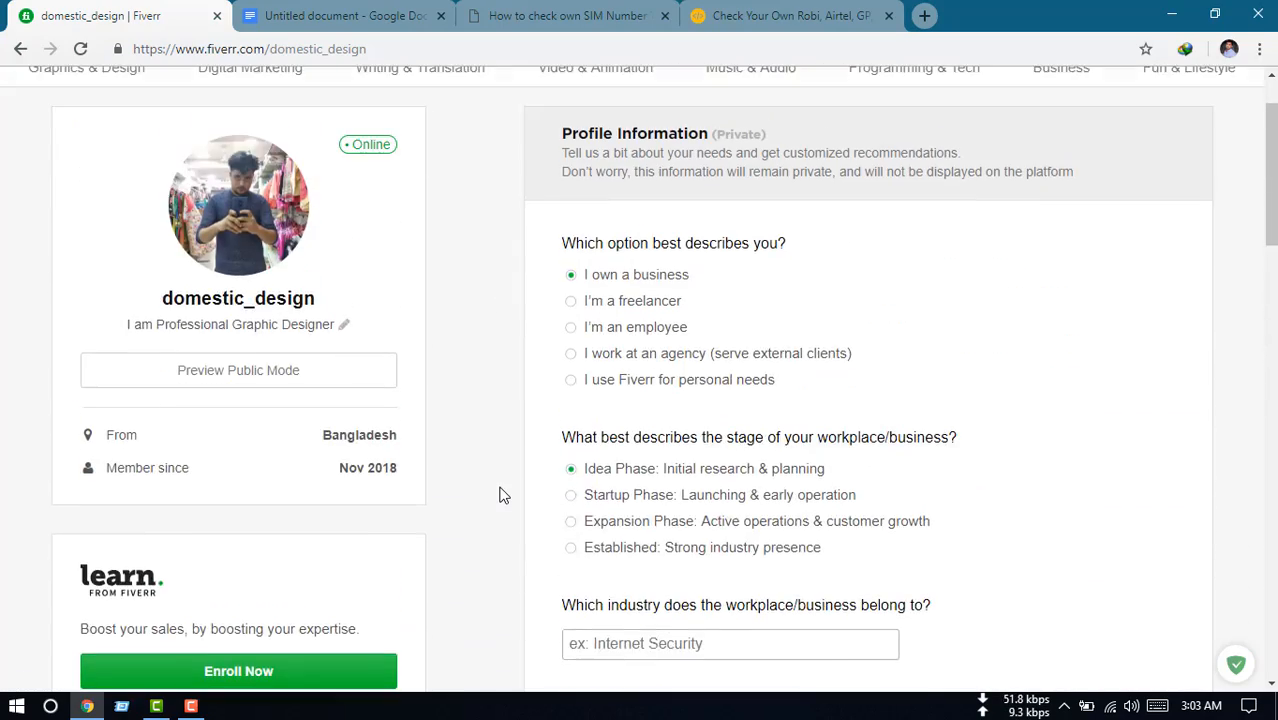
scroll(456, 363, "down", 8)
Start a new gig and close the Becoming a Fiverr Seller popup.
scroll(841, 428, "down", 1)
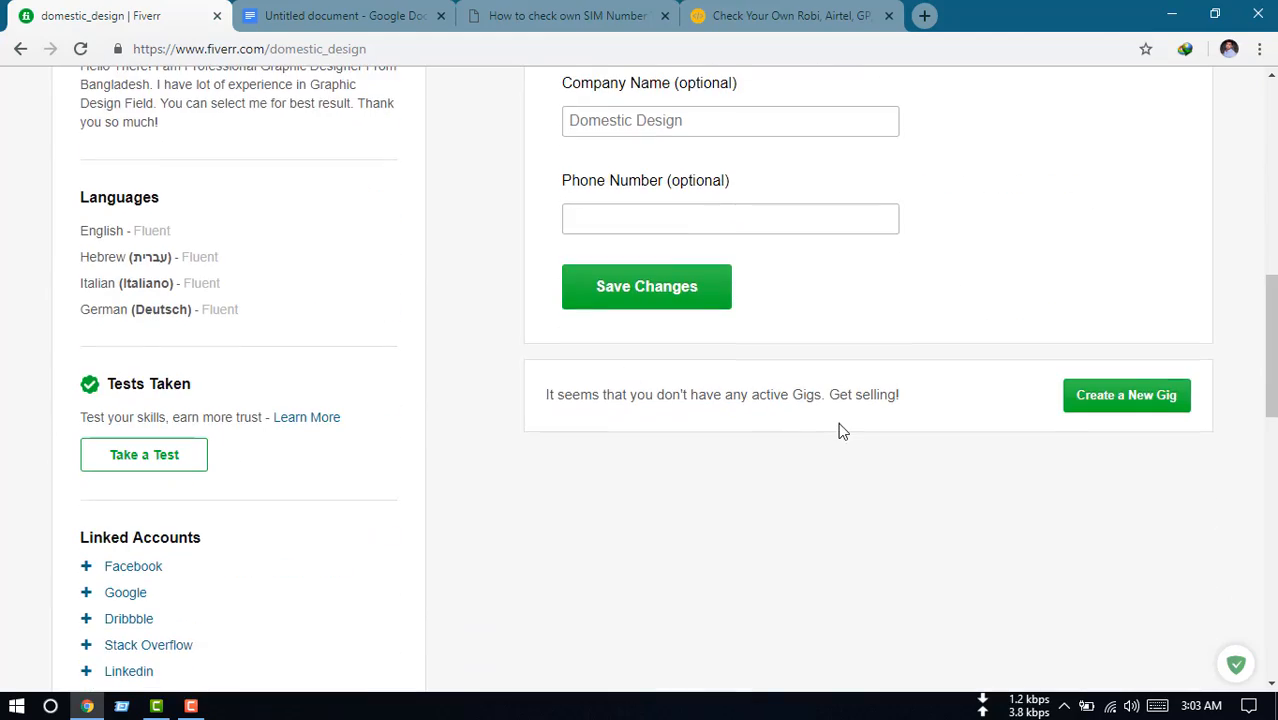
scroll(841, 425, "up", 4)
scroll(841, 422, "down", 5)
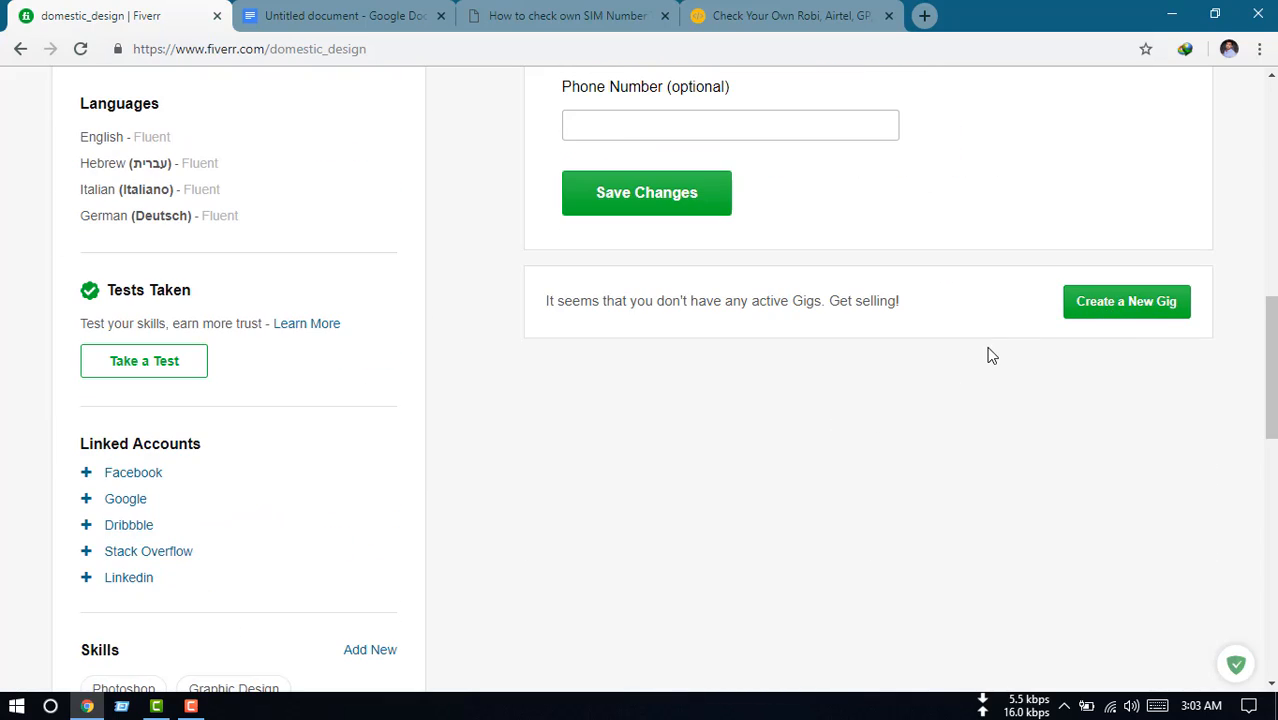
scroll(987, 352, "up", 9)
scroll(988, 355, "down", 10)
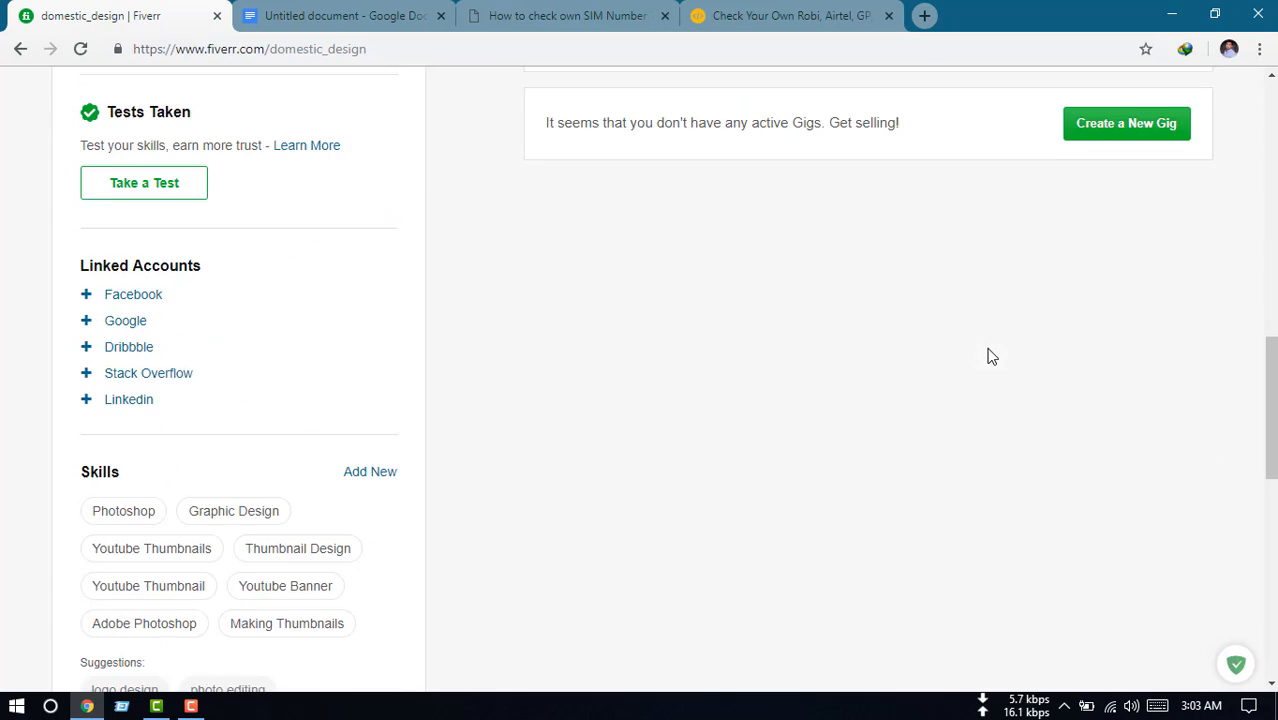
scroll(1060, 354, "up", 2)
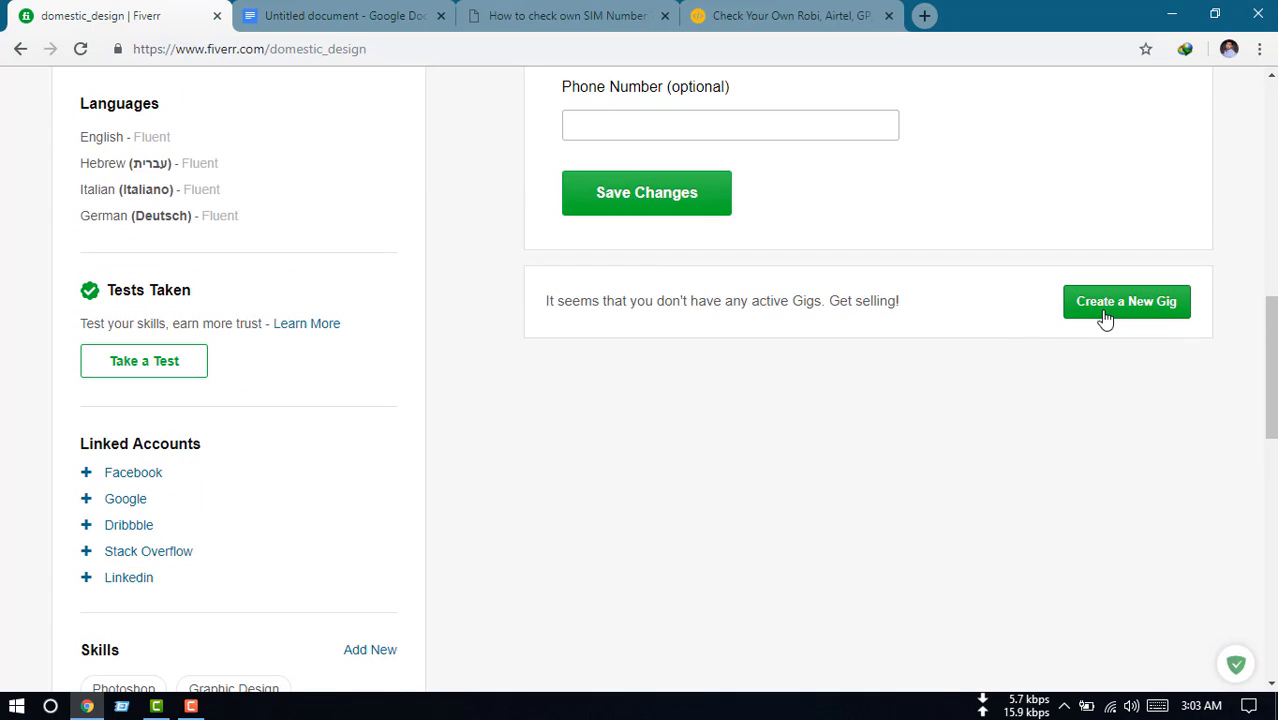
scroll(1075, 360, "down", 1)
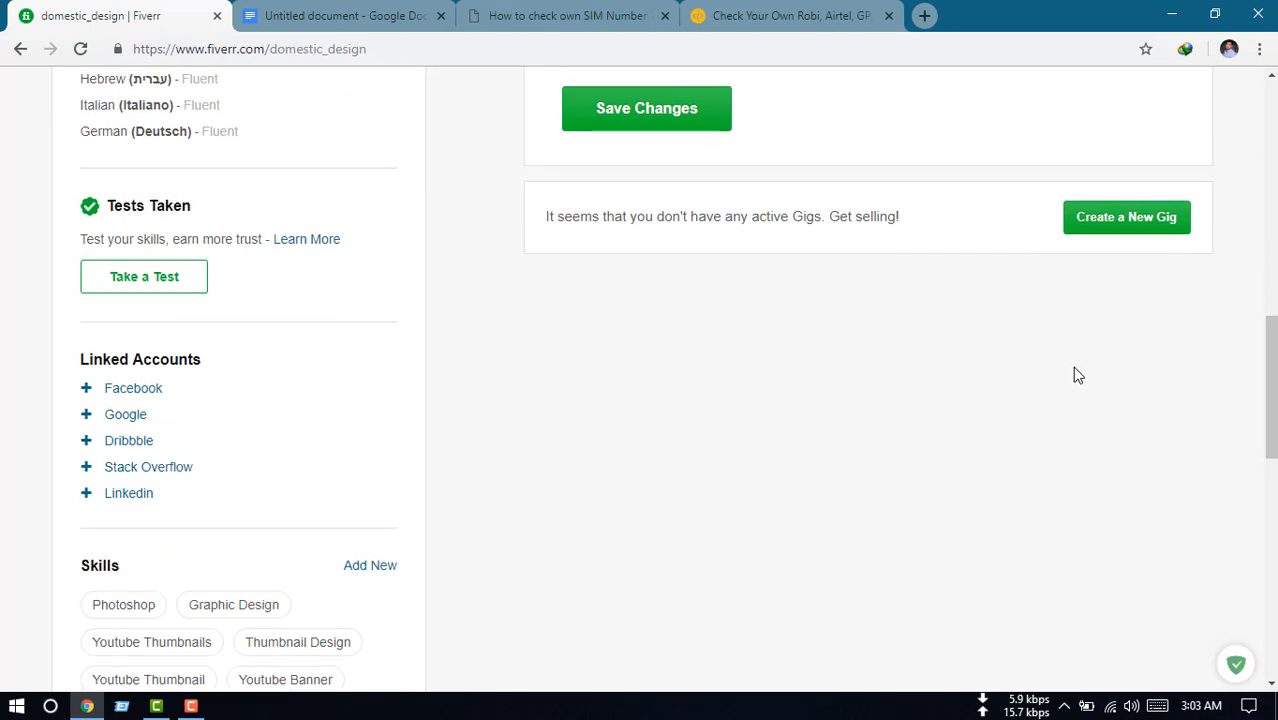
left_click(1100, 215)
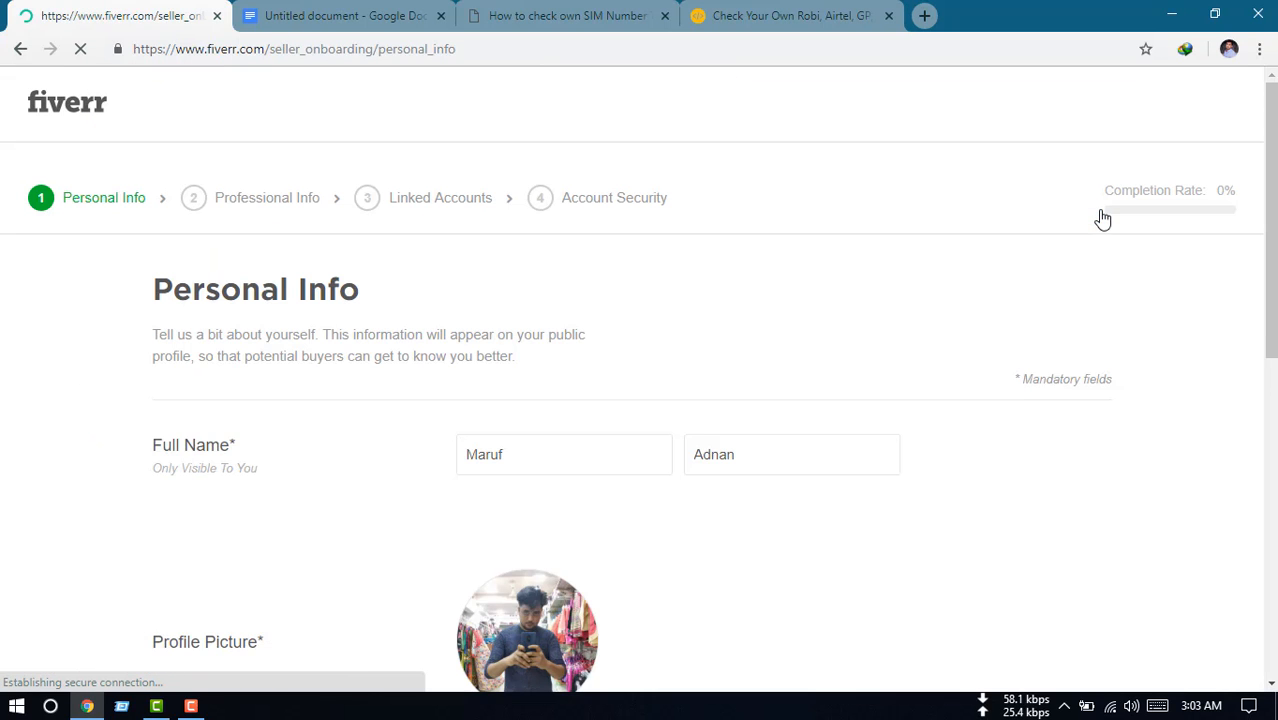
scroll(480, 426, "down", 2)
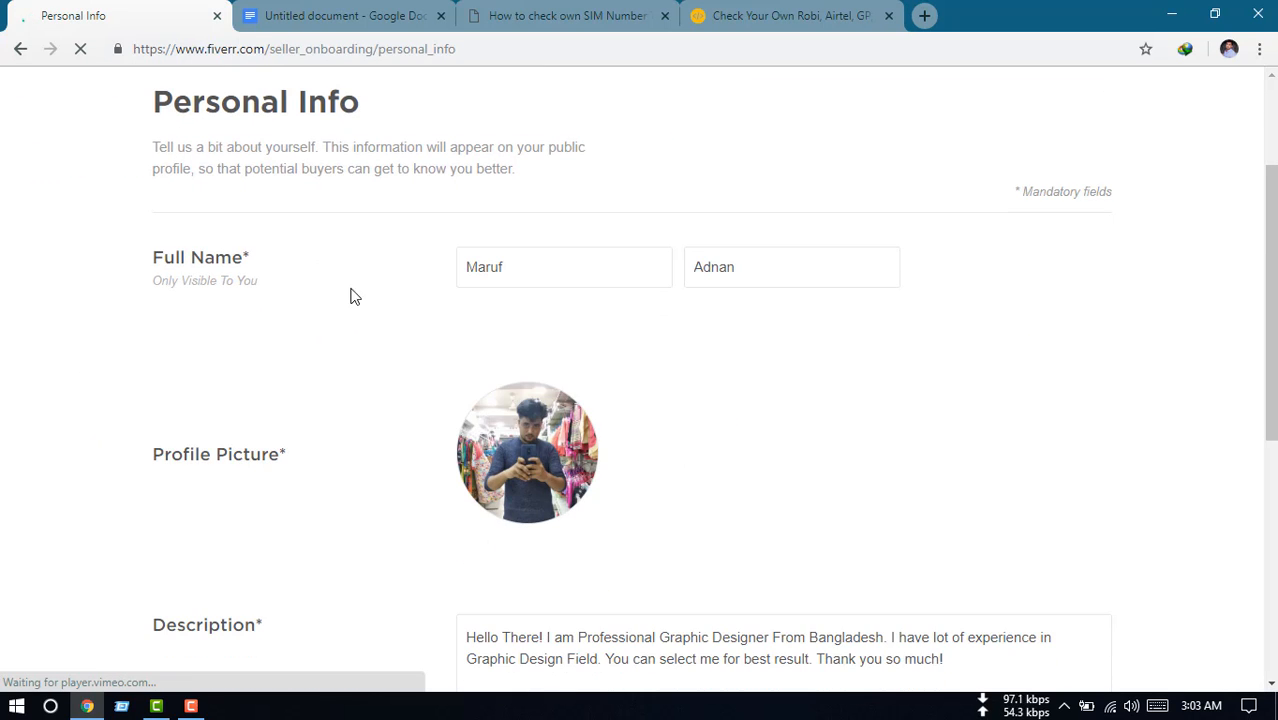
scroll(483, 306, "down", 2)
left_click(887, 196)
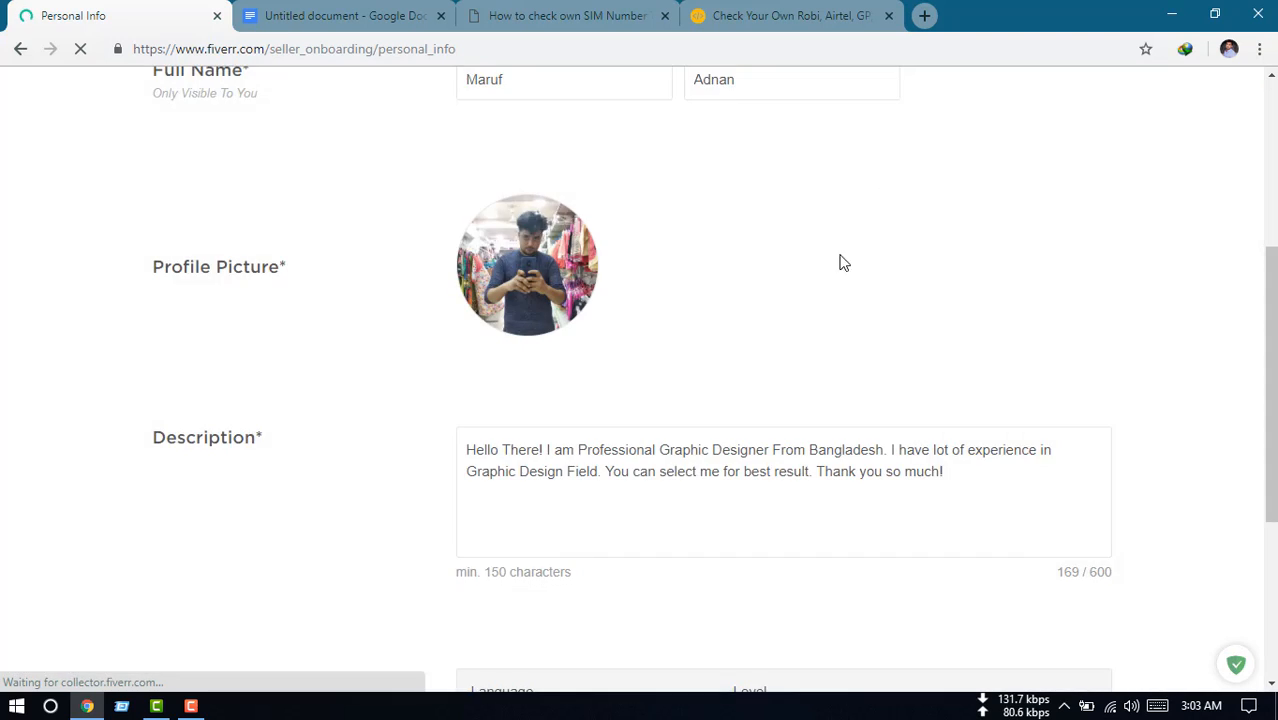
Continue through Professional Info, Linked Accounts and Account Security, finish onboarding, and choose Create a Gig.
scroll(745, 350, "down", 5)
scroll(518, 402, "down", 2)
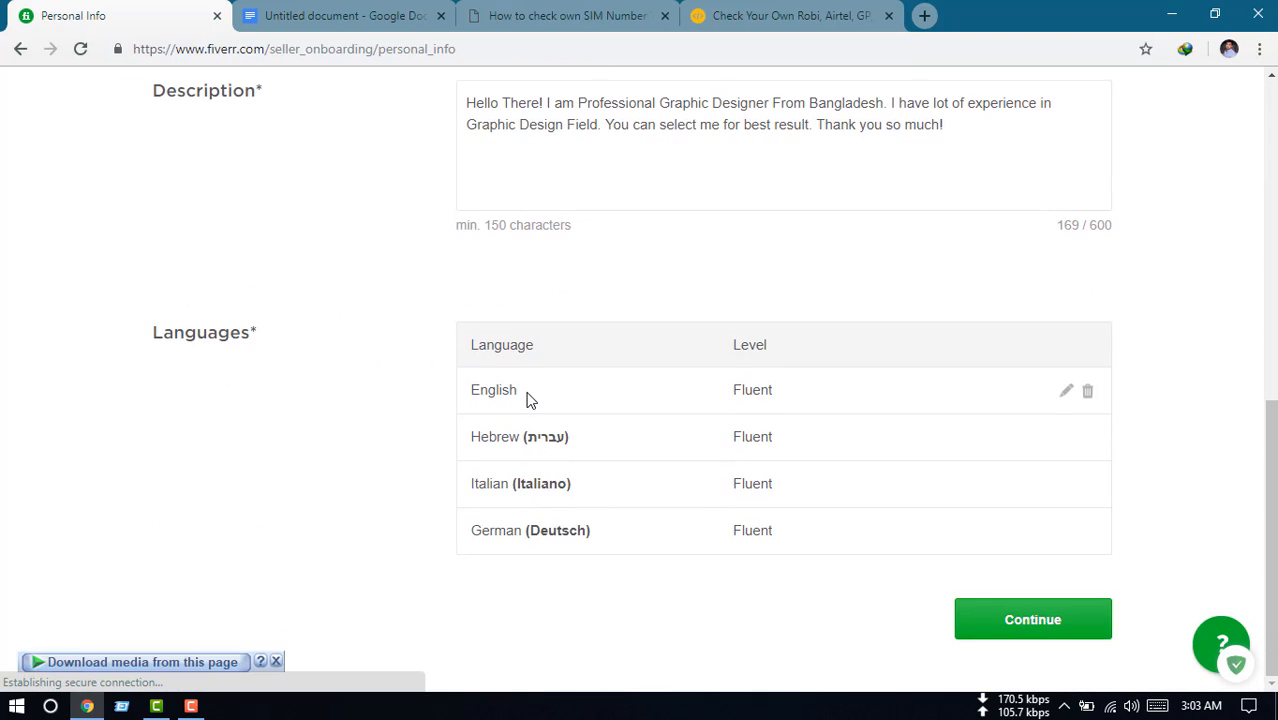
left_click(985, 625)
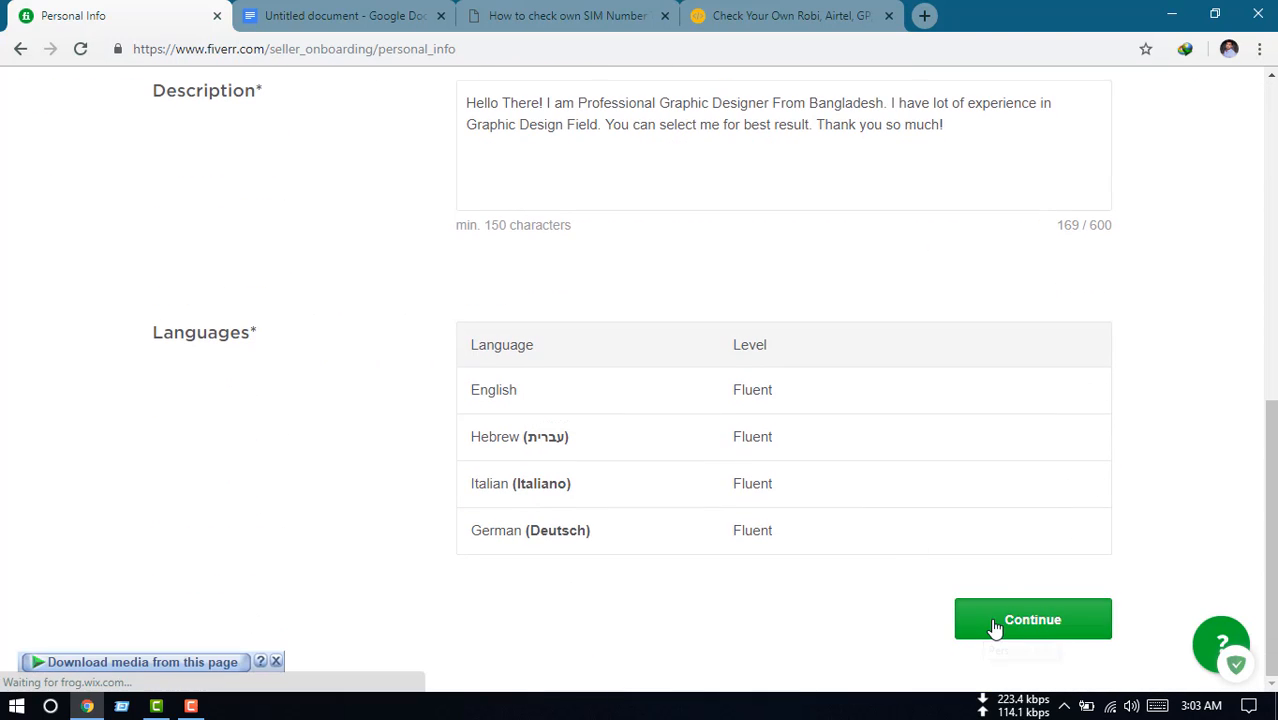
scroll(857, 556, "down", 3)
scroll(857, 556, "down", 7)
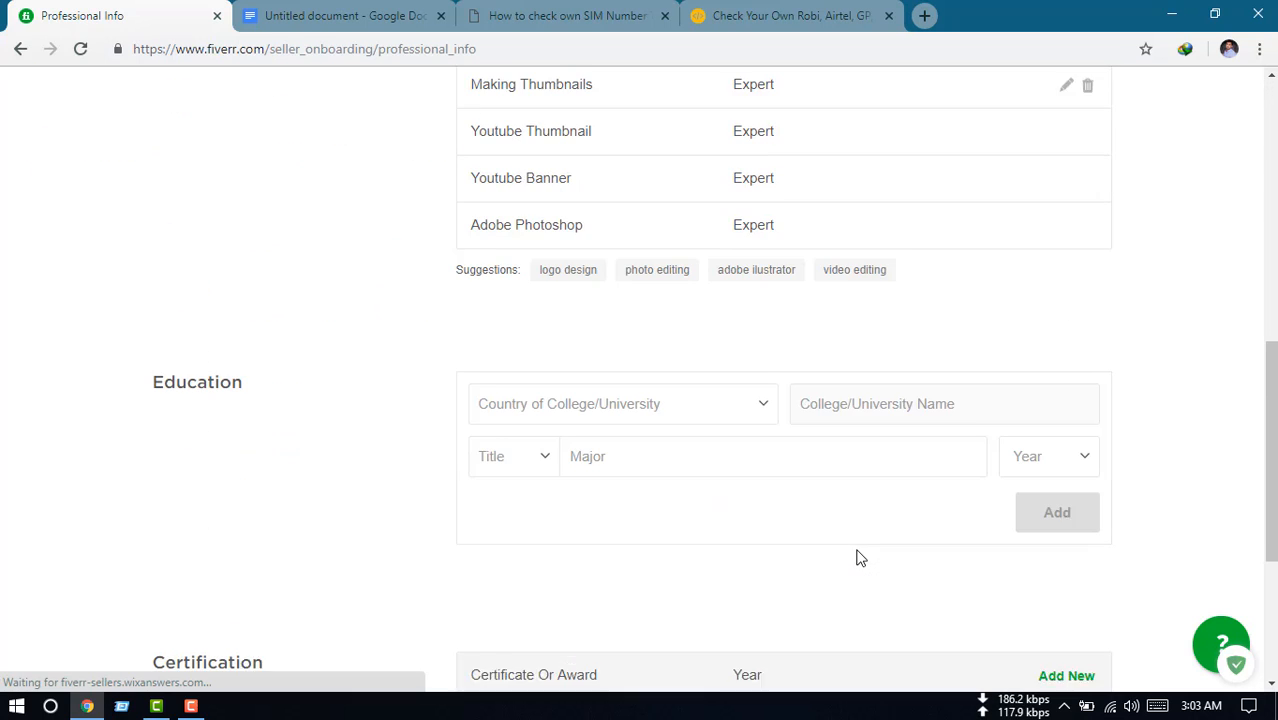
scroll(938, 413, "down", 1)
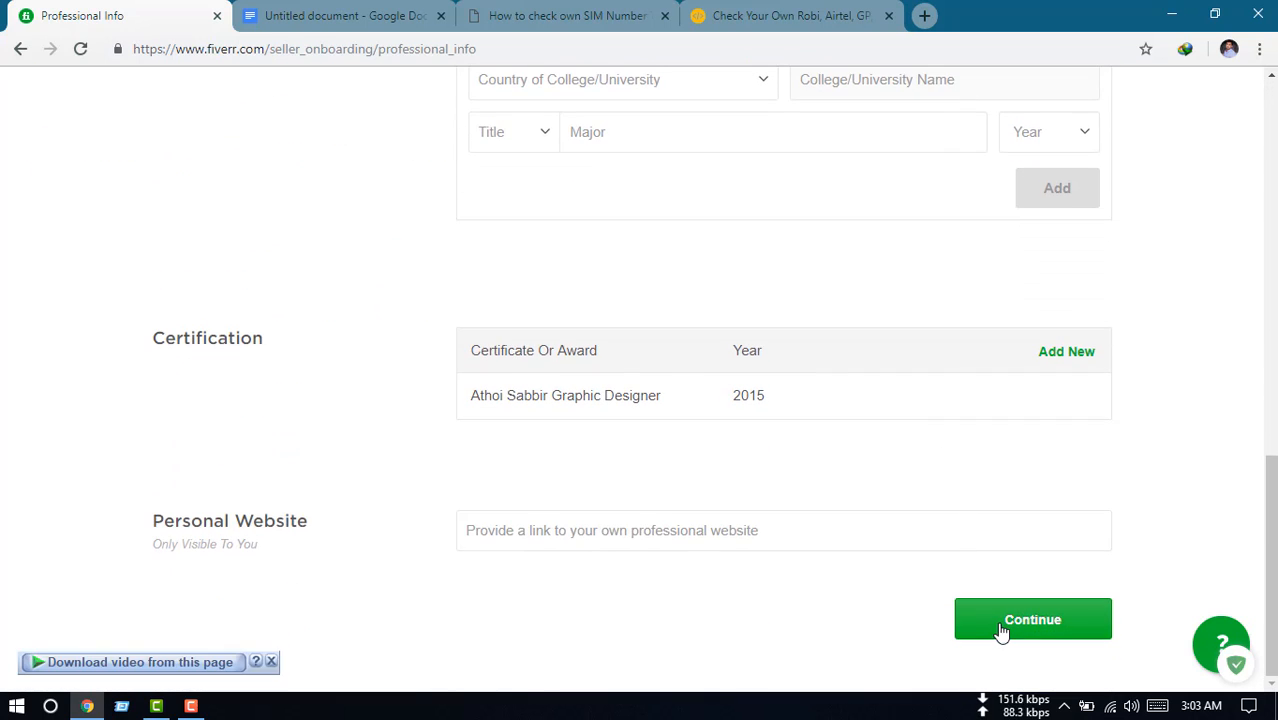
left_click(1000, 630)
scroll(782, 475, "down", 4)
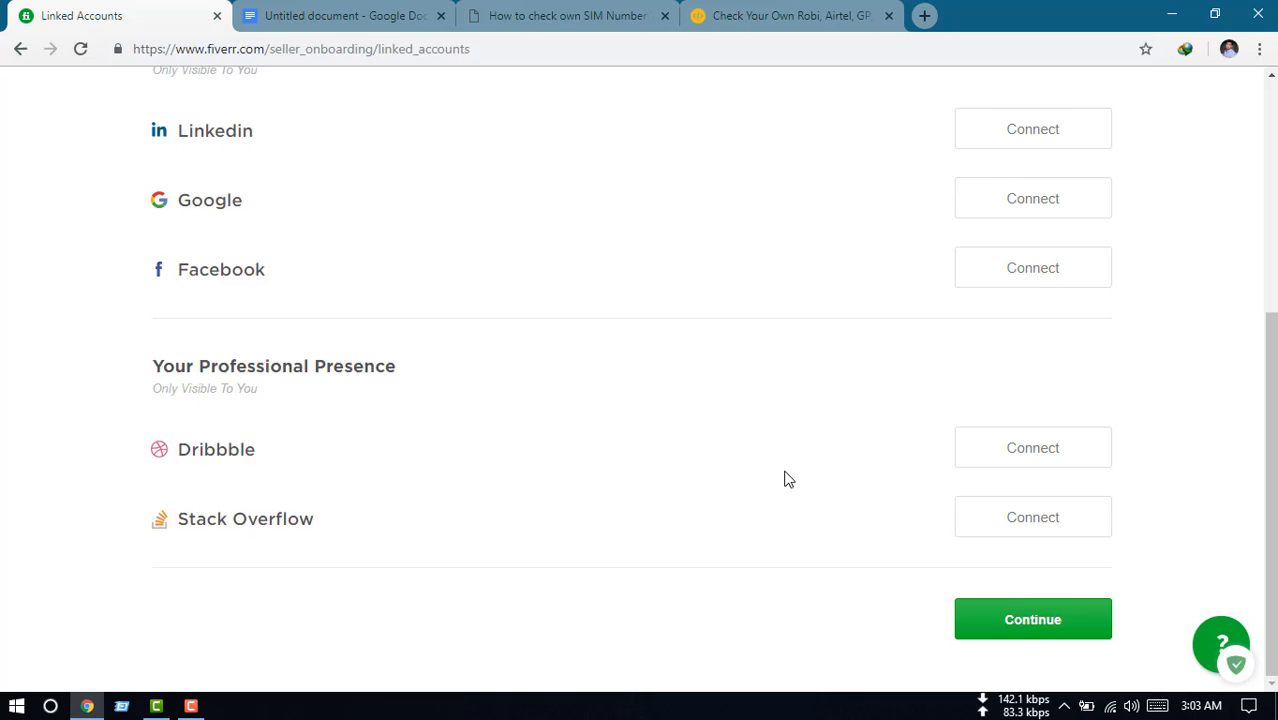
left_click(1020, 622)
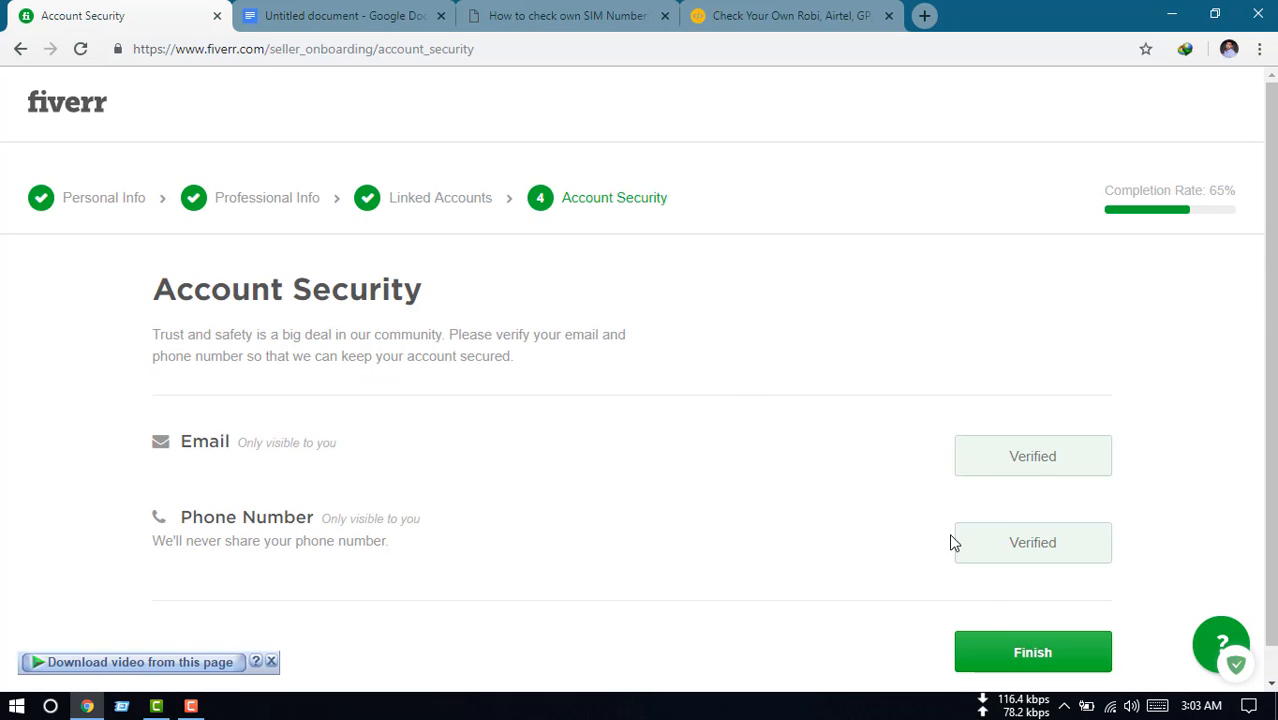
left_click(997, 655)
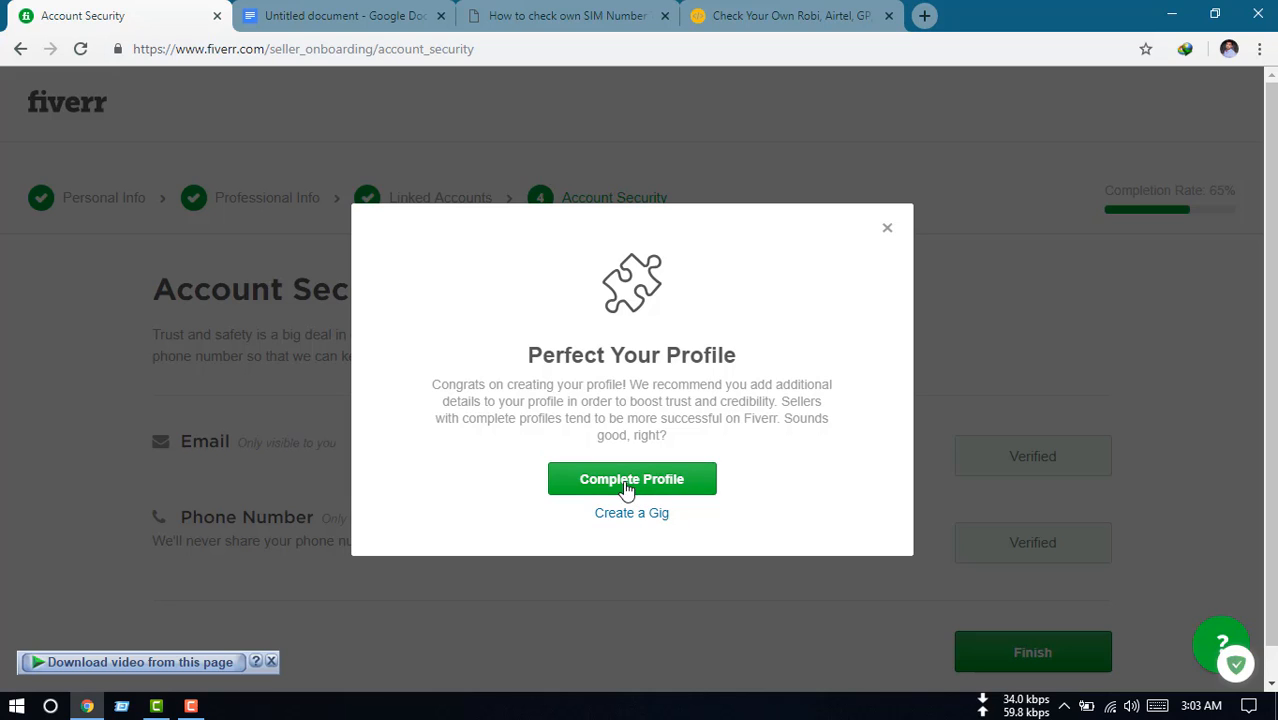
left_click(619, 526)
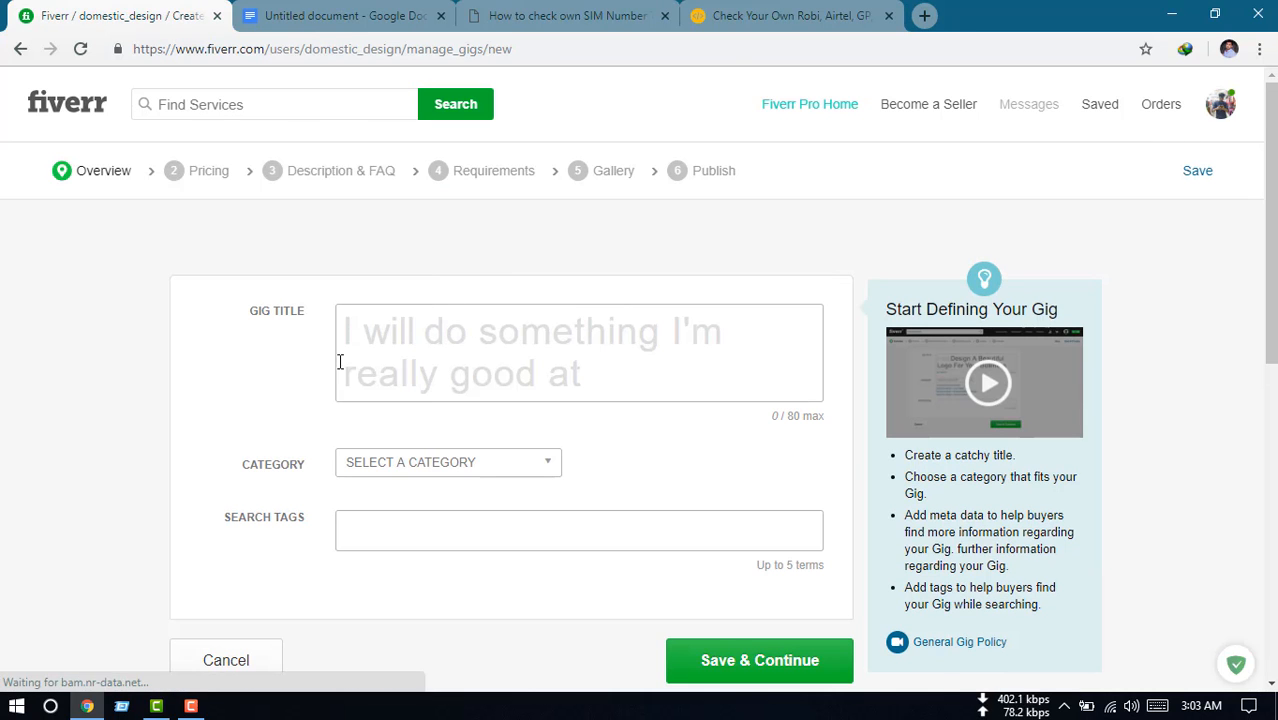
Focus the empty Gig Title field, then bring up the Google Docs gig draft.
left_click(340, 360)
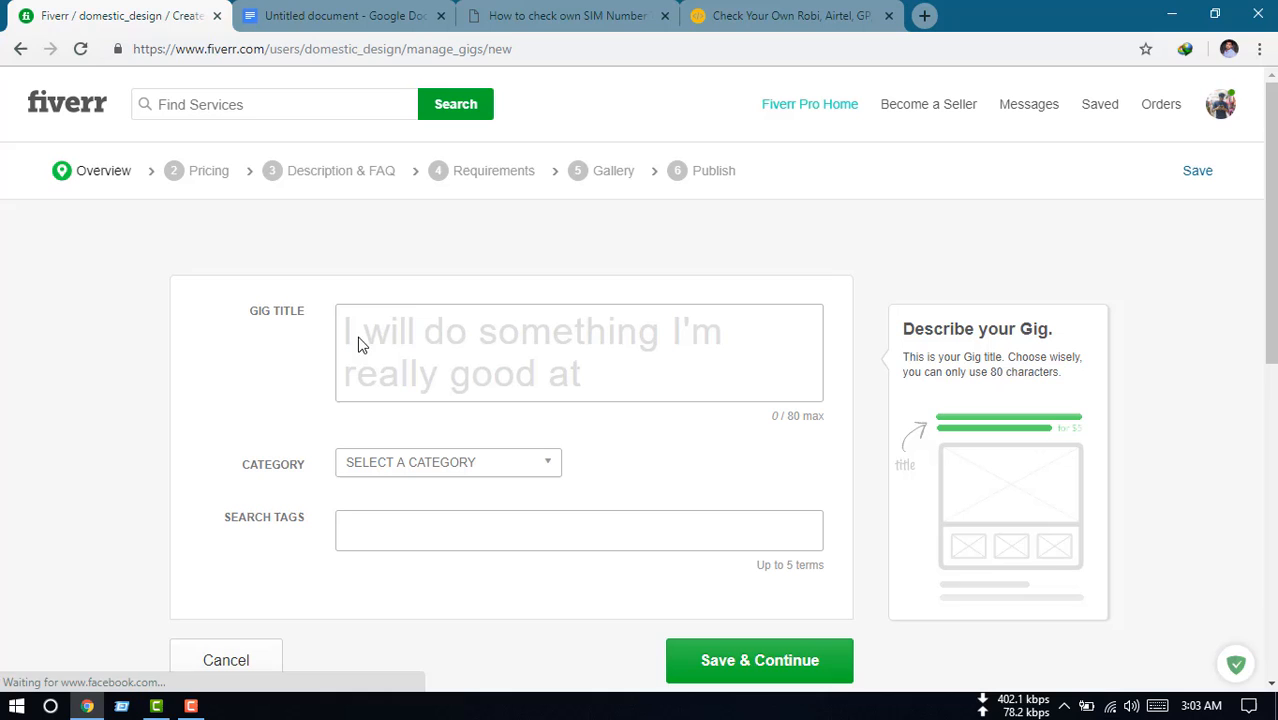
left_click(422, 338)
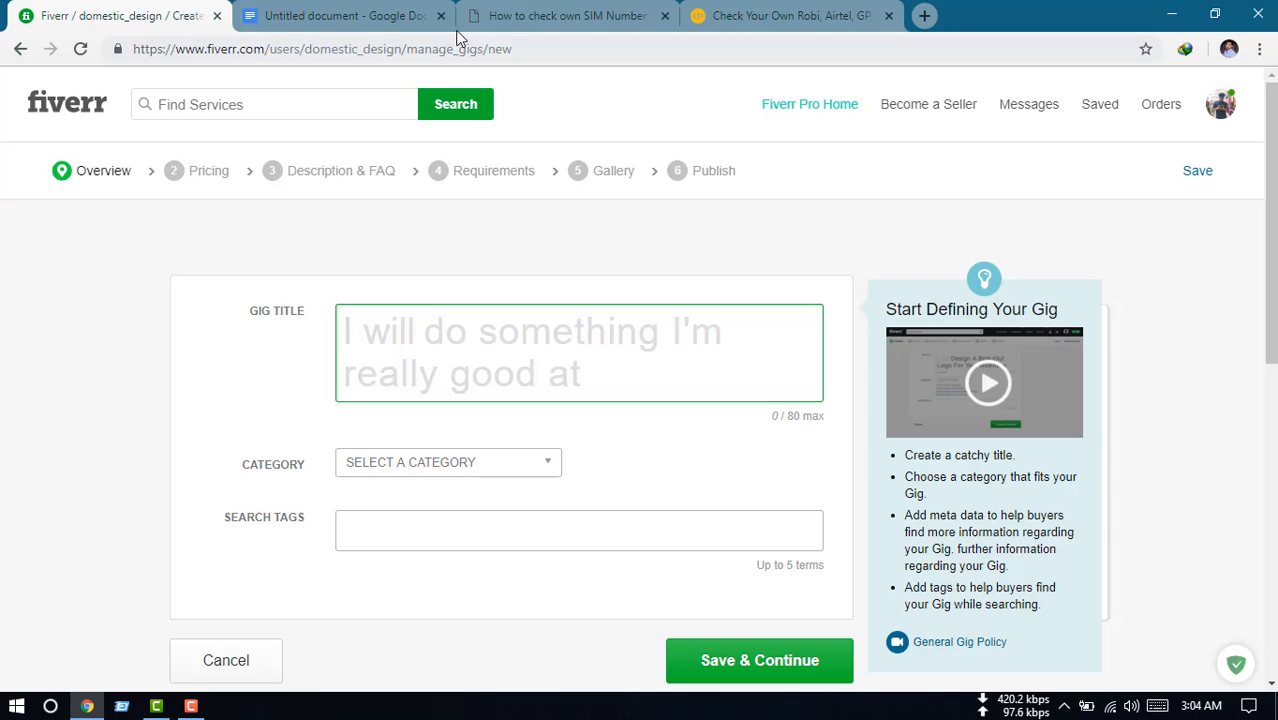
left_click(368, 22)
Copy 'Design 10 Youtube Thumbnail in 24 Hours' from the doc into Fiverr's Gig Title.
left_click(356, 283)
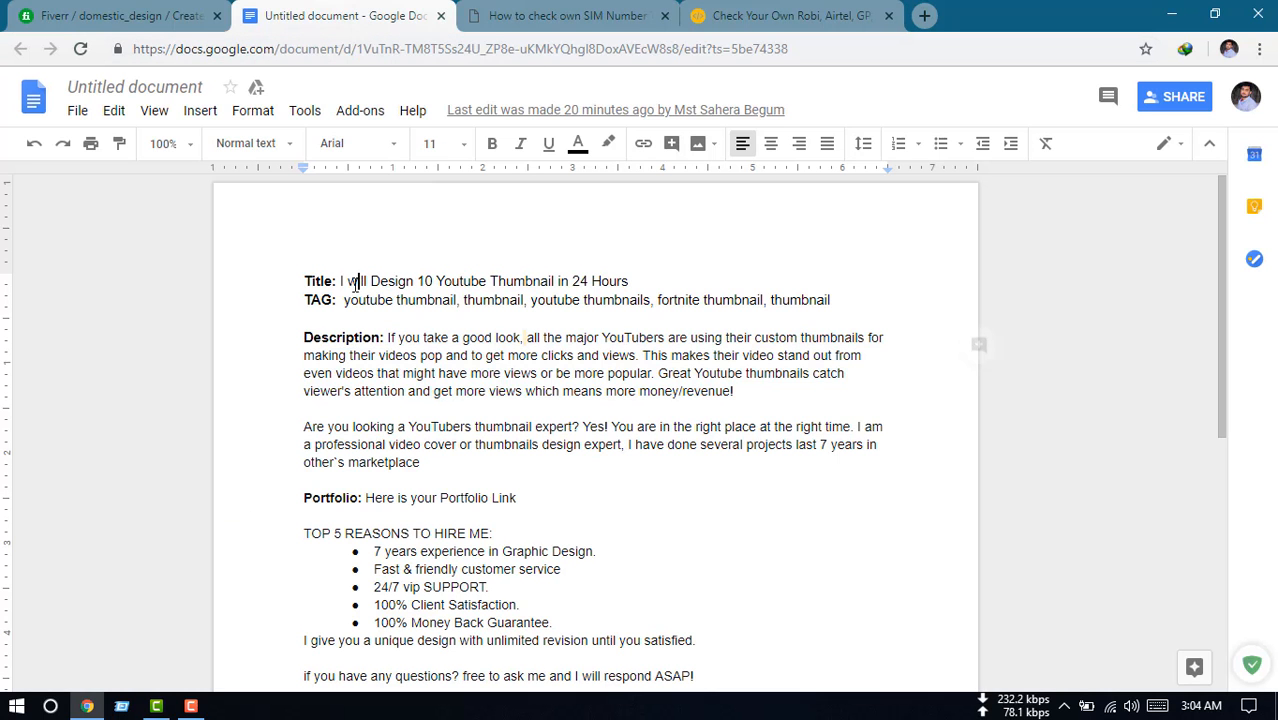
left_click_drag(370, 282, 616, 282)
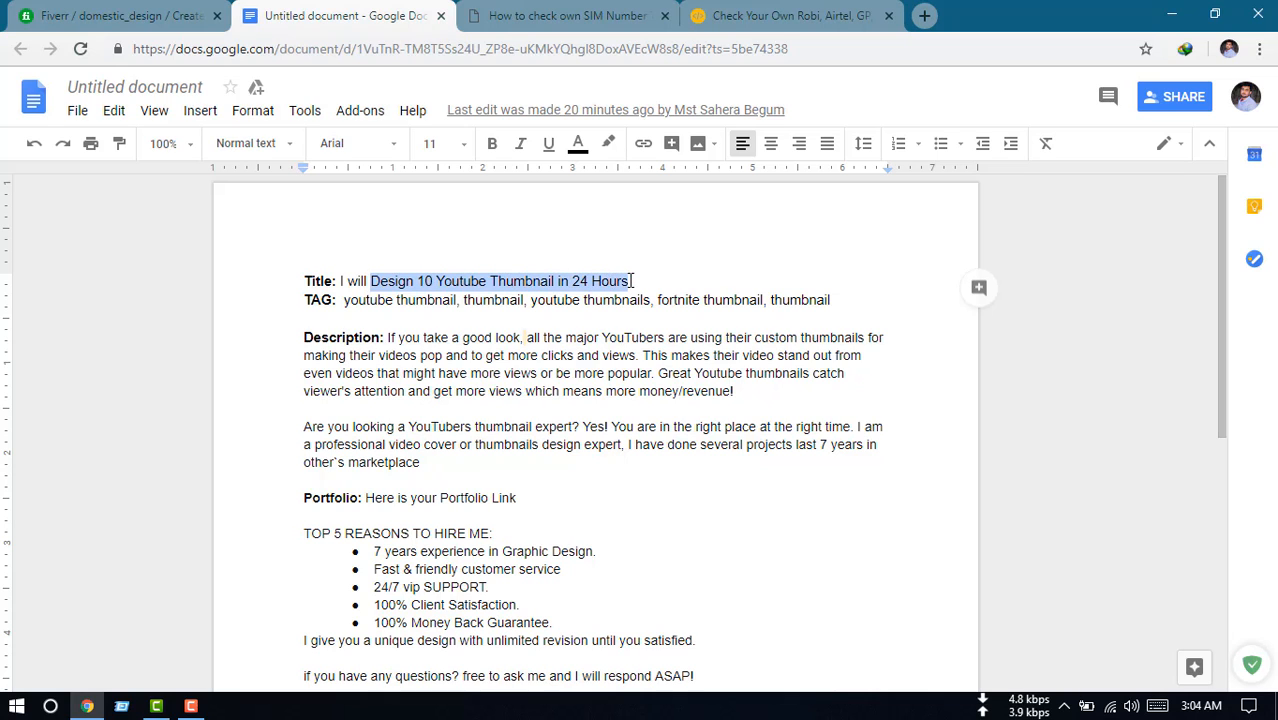
left_click(172, 20)
type("Design 10 Youtube Thumbnail in 24 Hours")
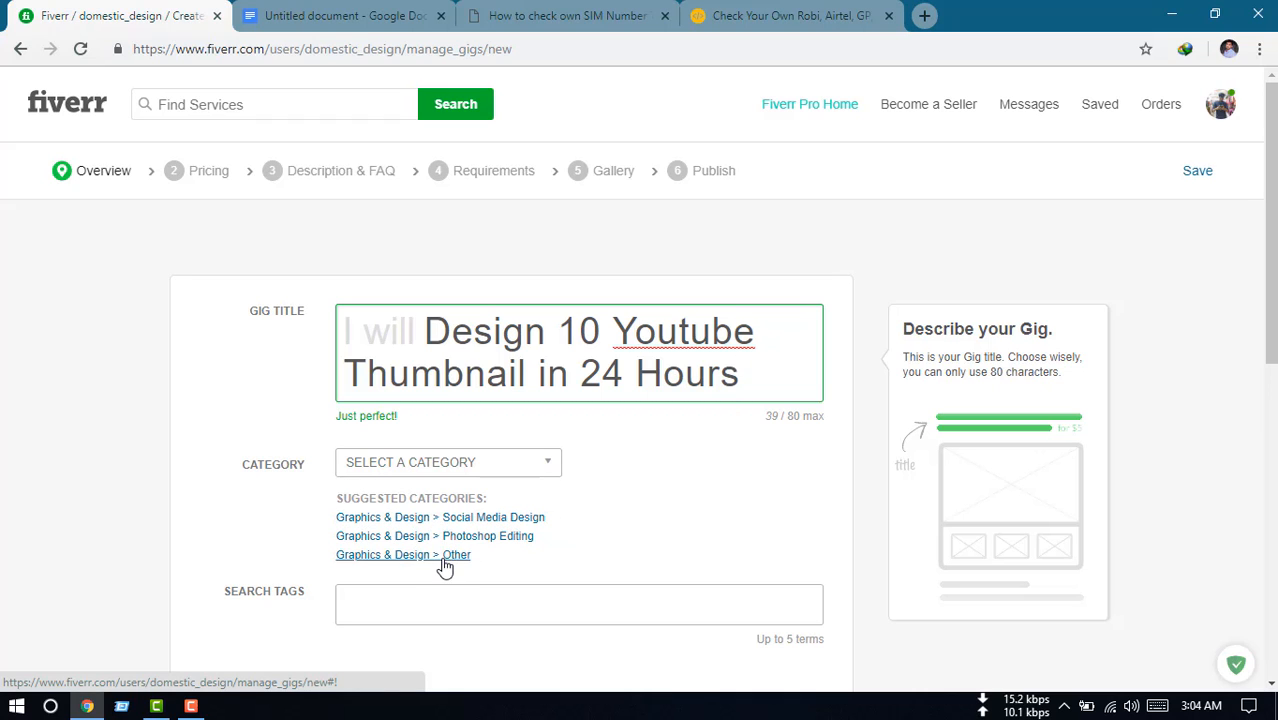
Choose the Graphics & Design > Social Media Design category for the gig.
left_click(445, 466)
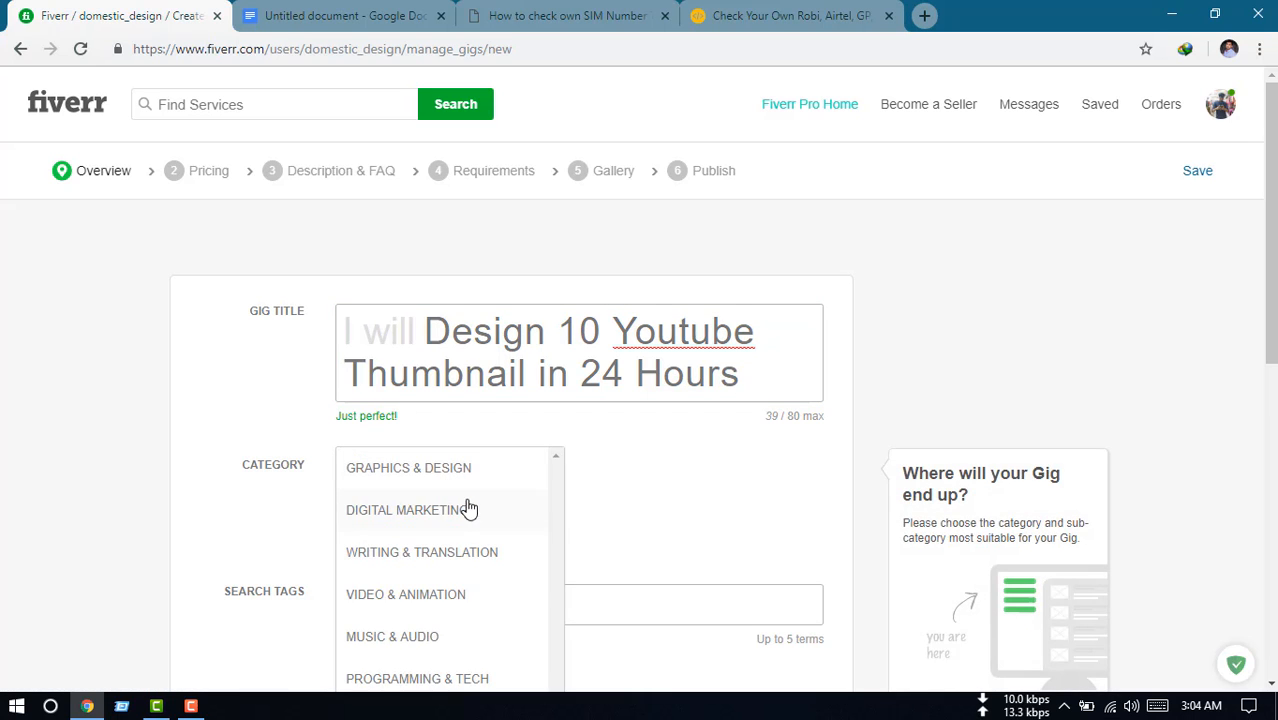
left_click(293, 467)
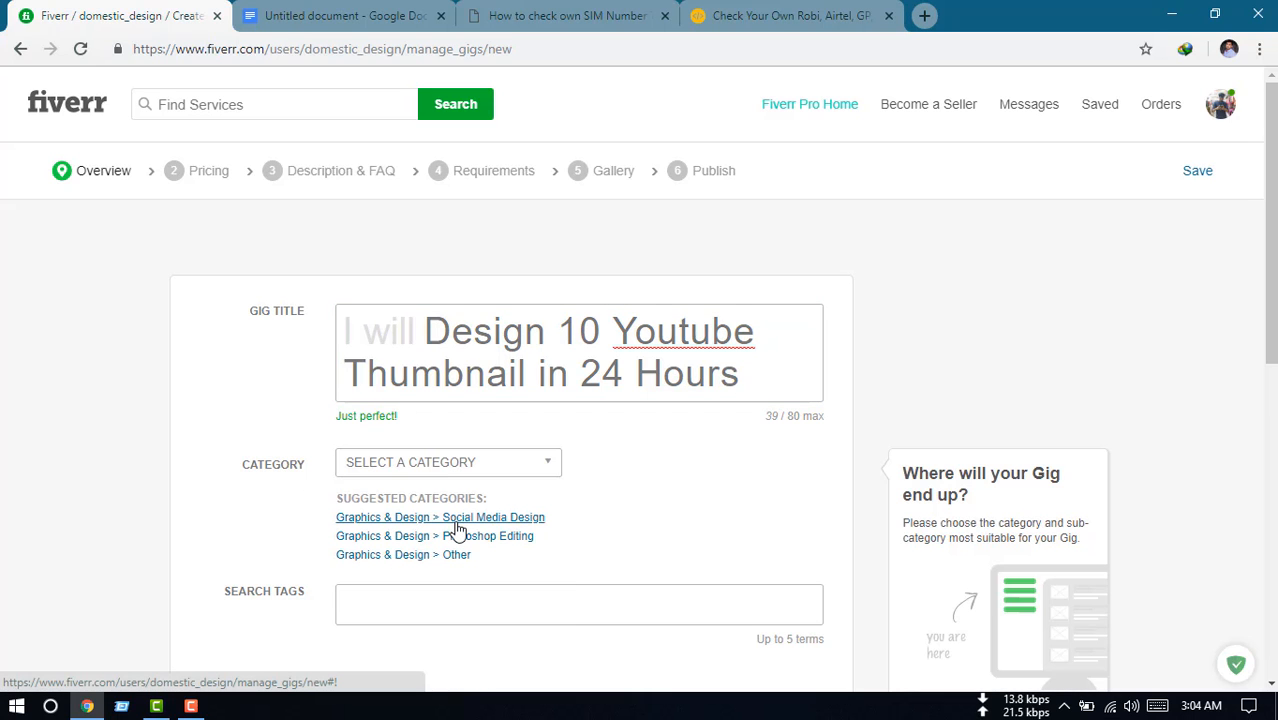
left_click(453, 527)
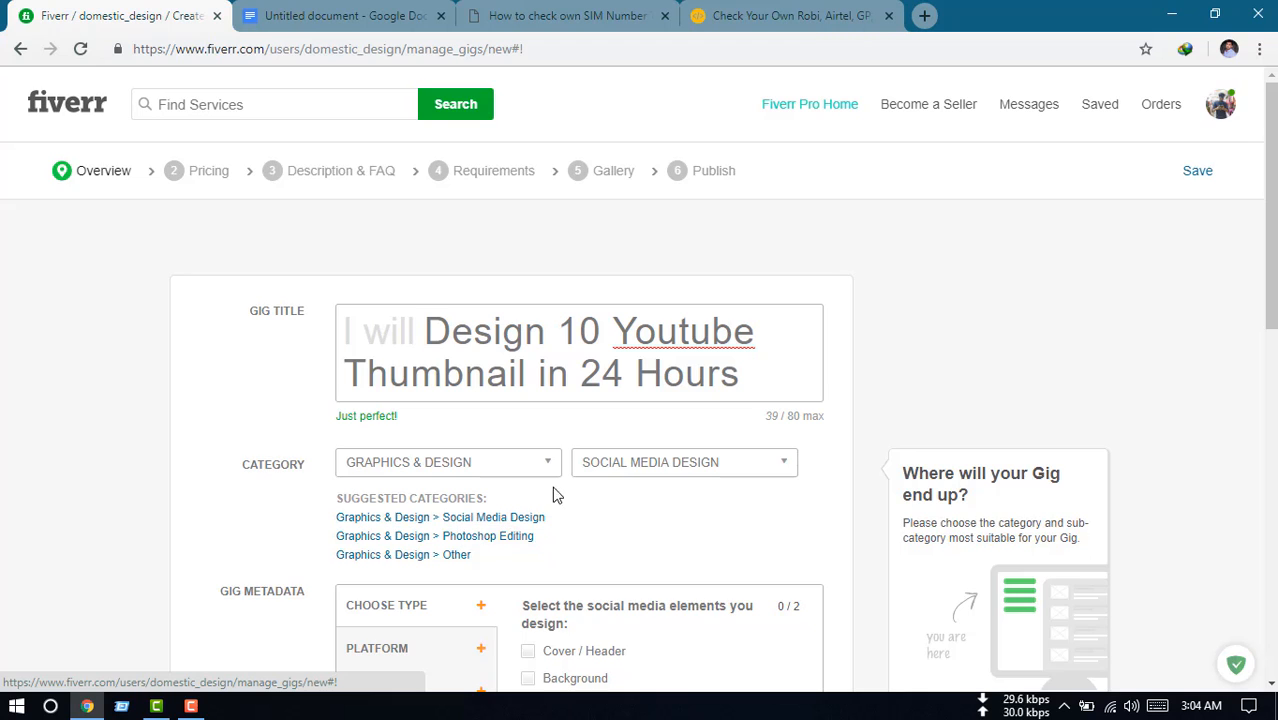
scroll(706, 511, "down", 3)
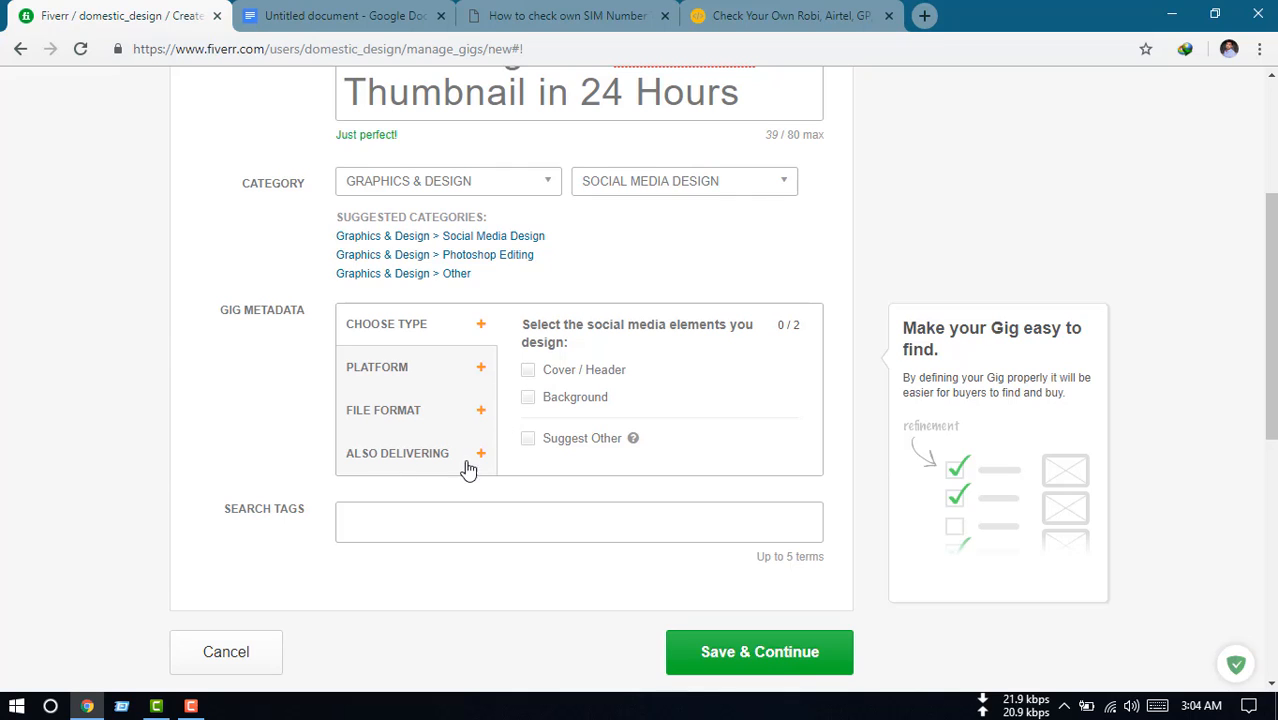
Tick Background, Suggest Other and Cover / Header as the designed element types.
left_click(528, 398)
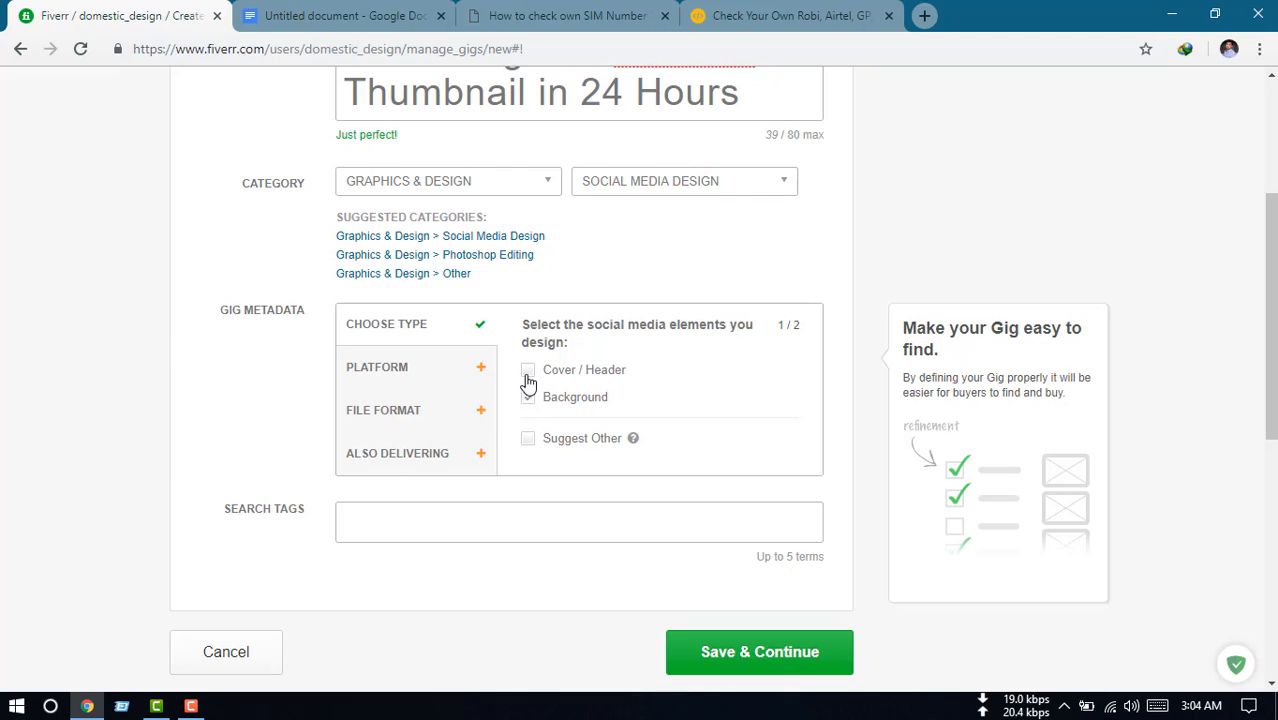
left_click(529, 441)
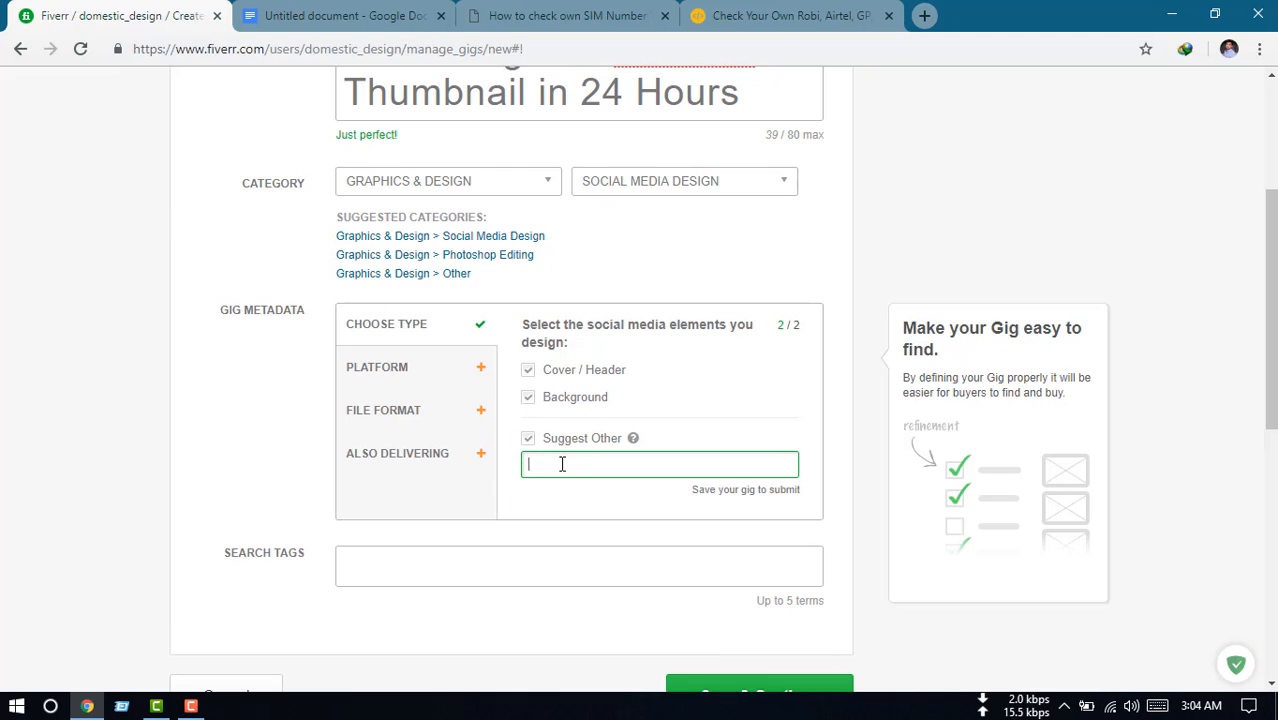
scroll(559, 461, "down", 1)
scroll(559, 431, "up", 1)
scroll(645, 494, "up", 2)
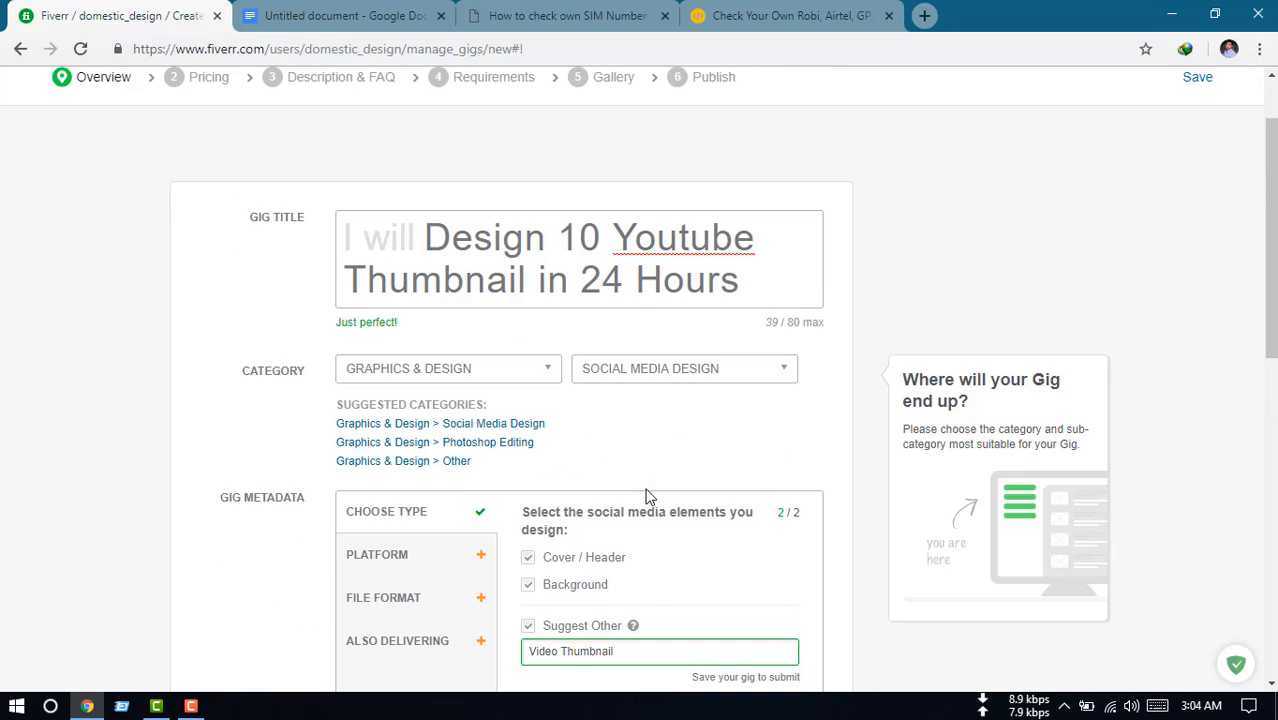
scroll(633, 499, "down", 2)
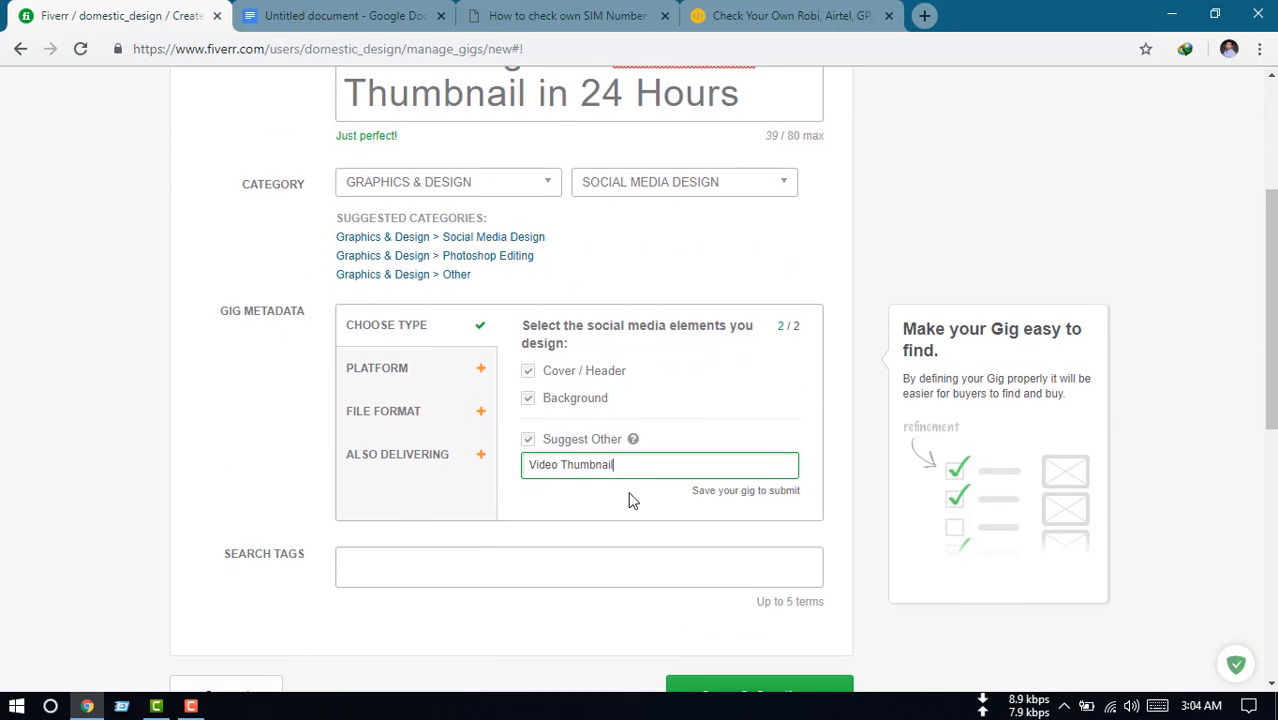
left_click(526, 369)
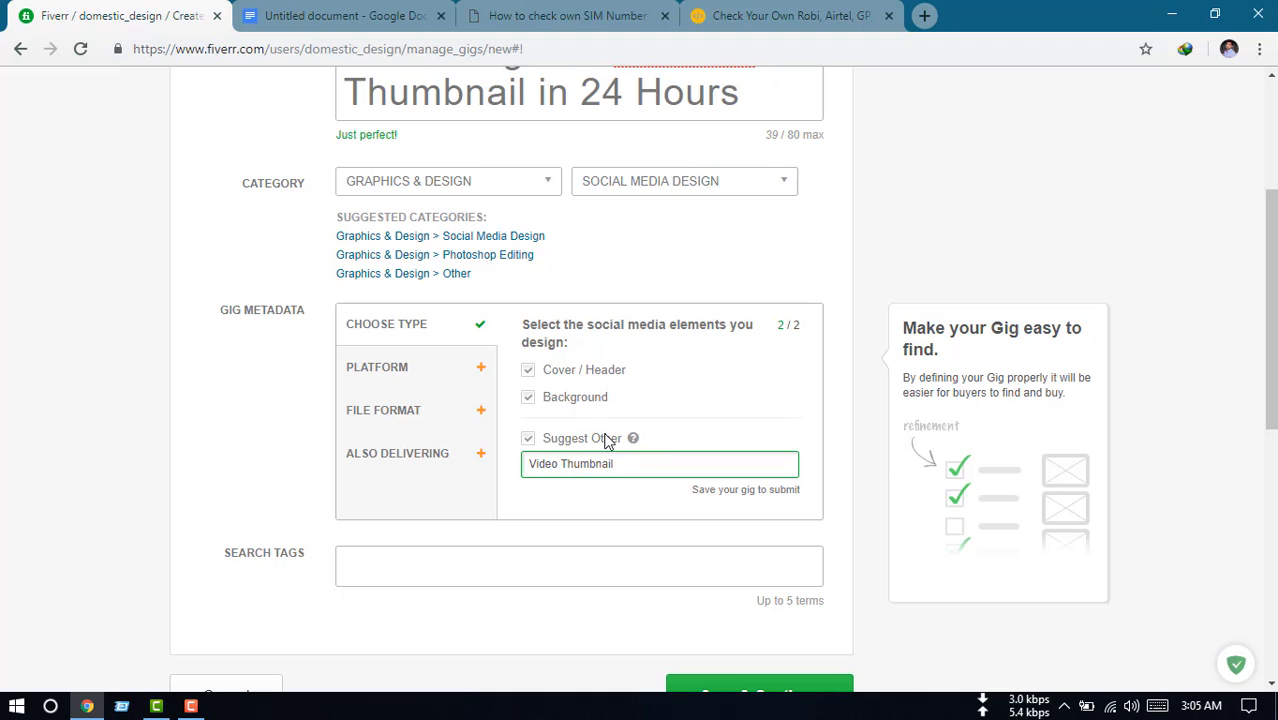
Tick Instagram, Facebook, Twitter, YouTube, Snapchat, Pinterest and Website (Generic) as platforms, toggling LinkedIn.
left_click(399, 368)
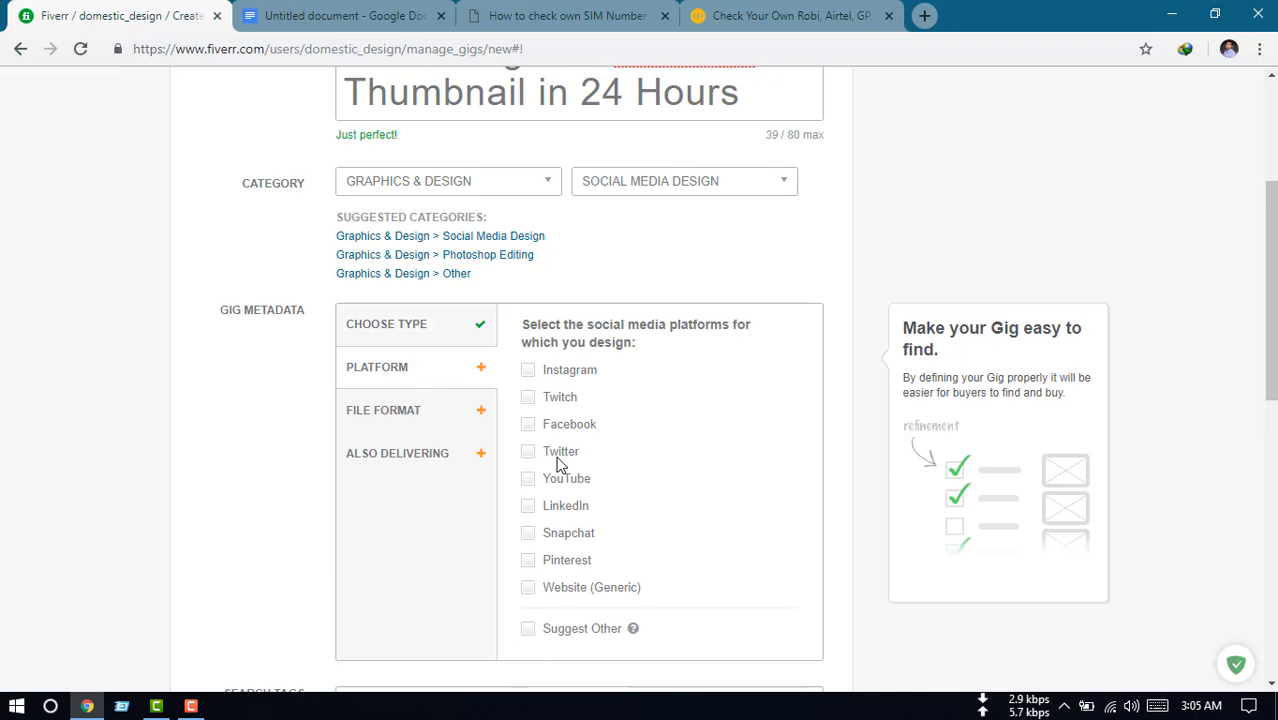
left_click(527, 372)
left_click(527, 424)
left_click(527, 451)
left_click(527, 478)
left_click(530, 506)
scroll(507, 270, "up", 1)
scroll(507, 270, "up", 1)
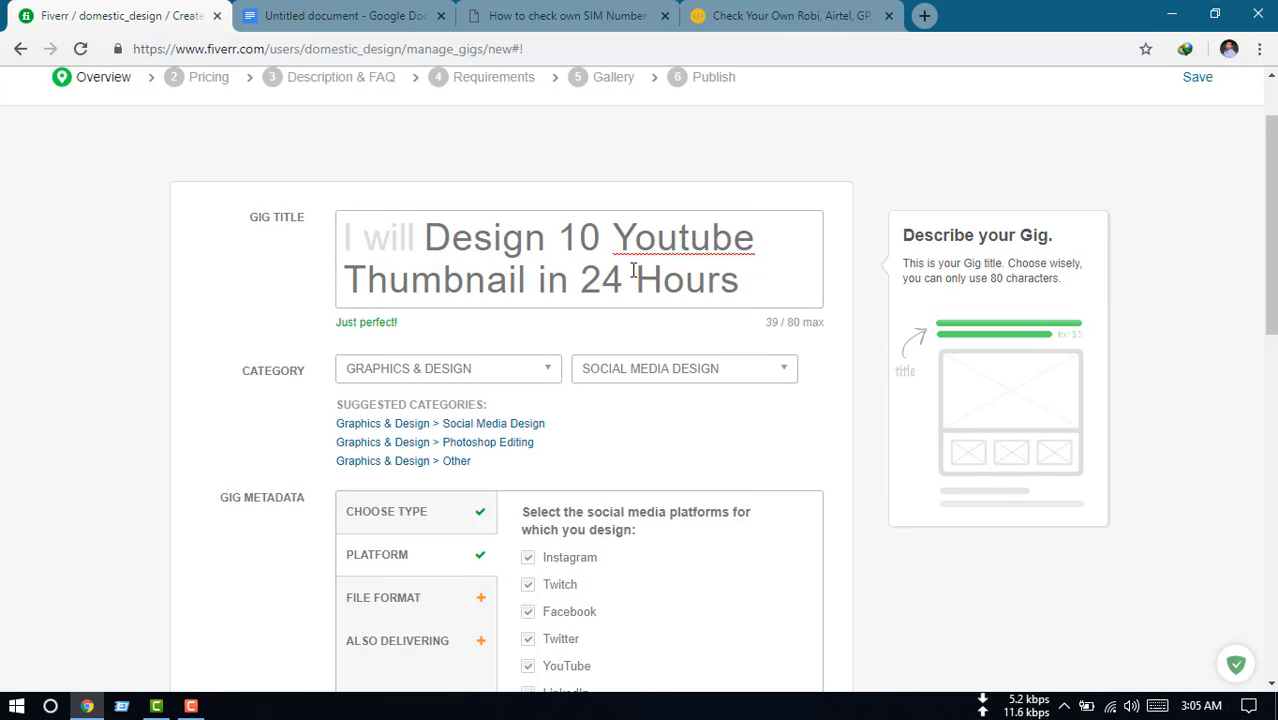
scroll(478, 274, "down", 2)
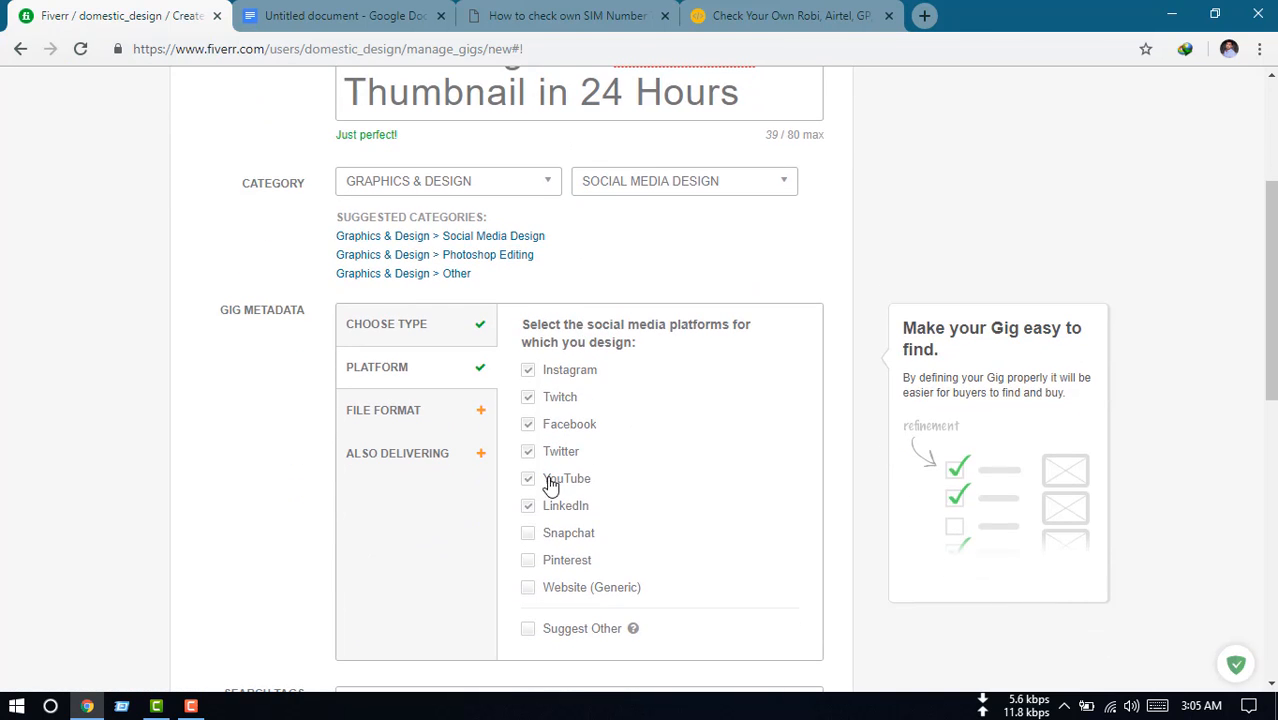
left_click(530, 507)
left_click(531, 538)
left_click(529, 563)
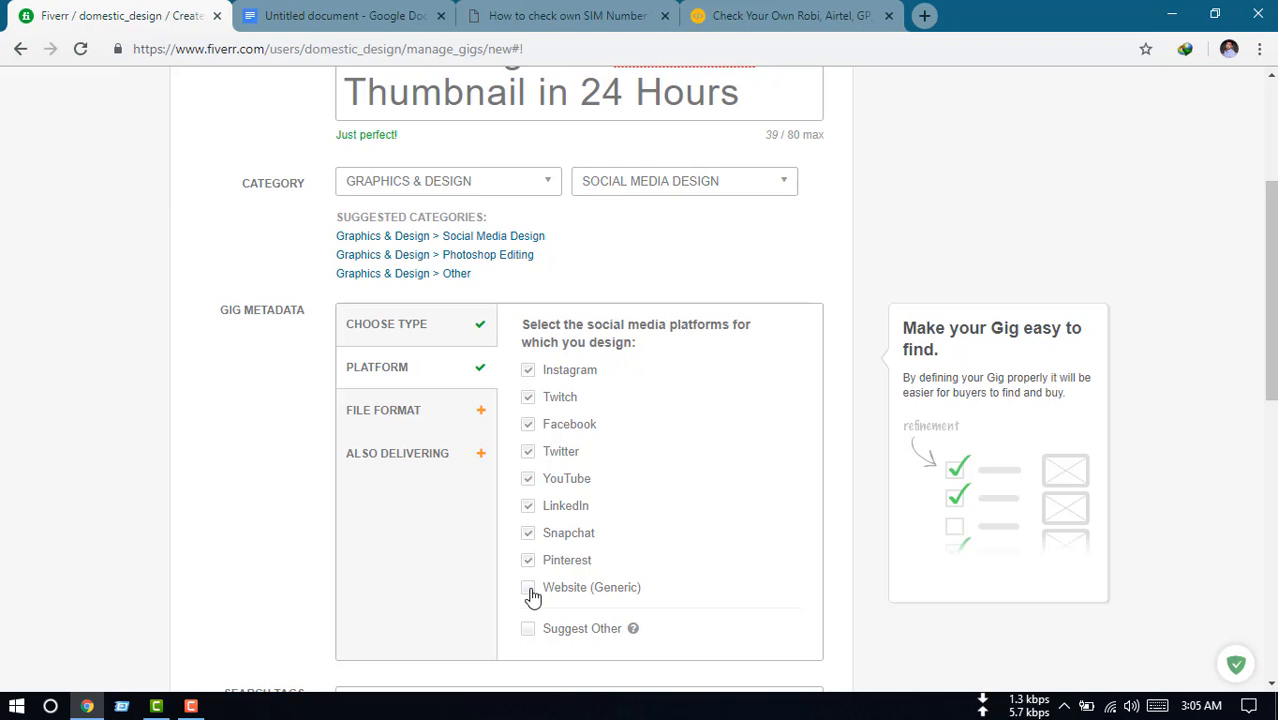
left_click(530, 589)
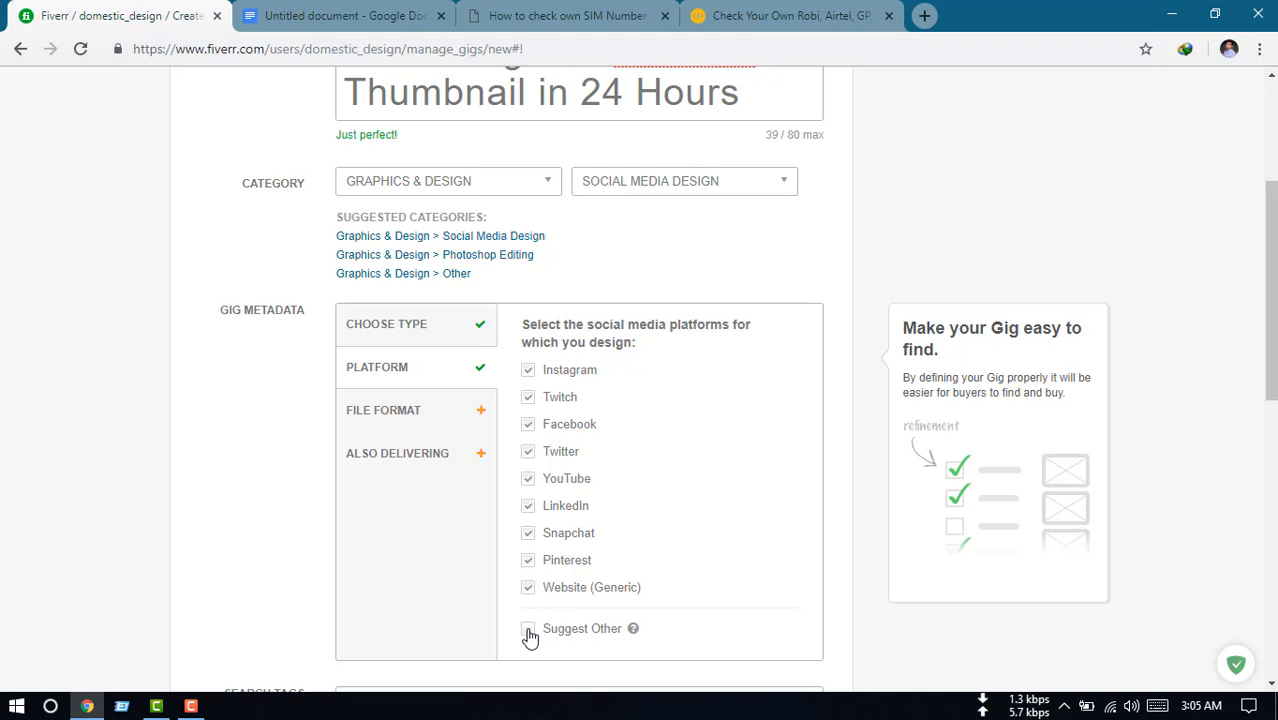
Tick AI, JPG, PDF, PNG and PSD as delivered file formats.
left_click(397, 424)
scroll(520, 416, "down", 1)
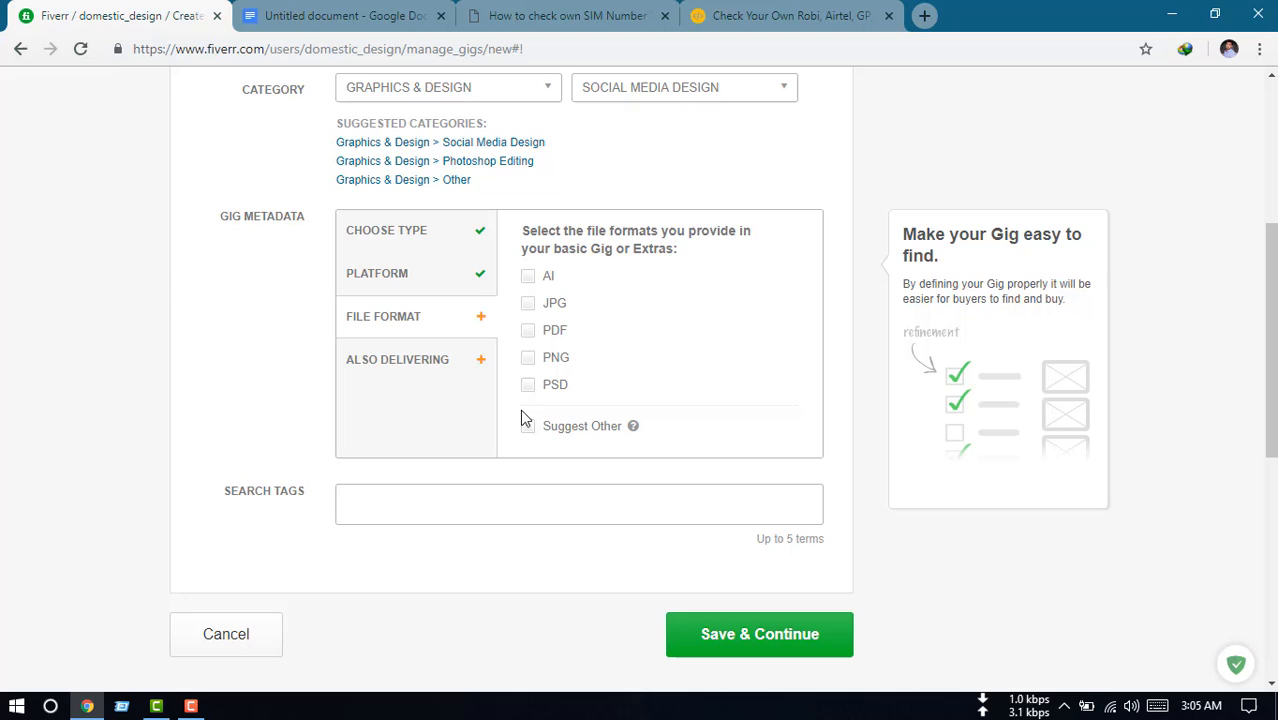
left_click(528, 277)
left_click(528, 303)
left_click(529, 334)
left_click(530, 362)
left_click(531, 389)
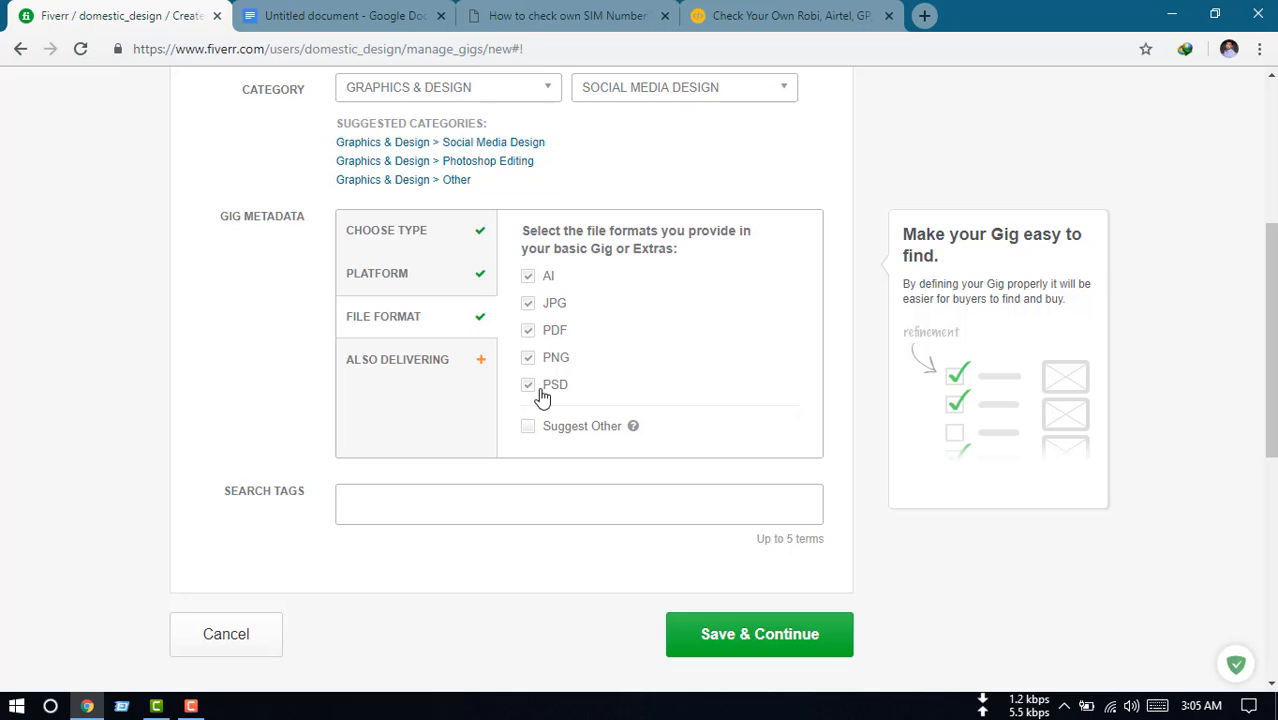
Include Deal Package, Multiple Versions and Multiple Sizes as extra services.
left_click(401, 369)
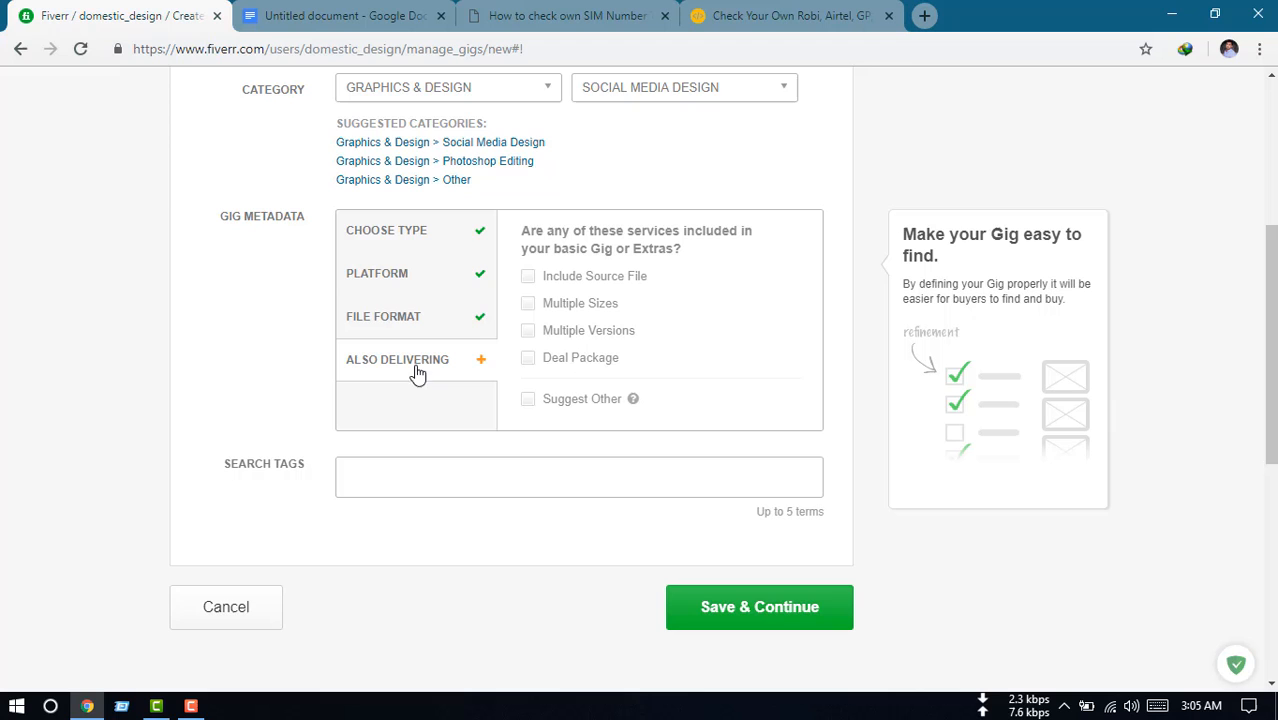
left_click(528, 360)
left_click(528, 331)
left_click(528, 303)
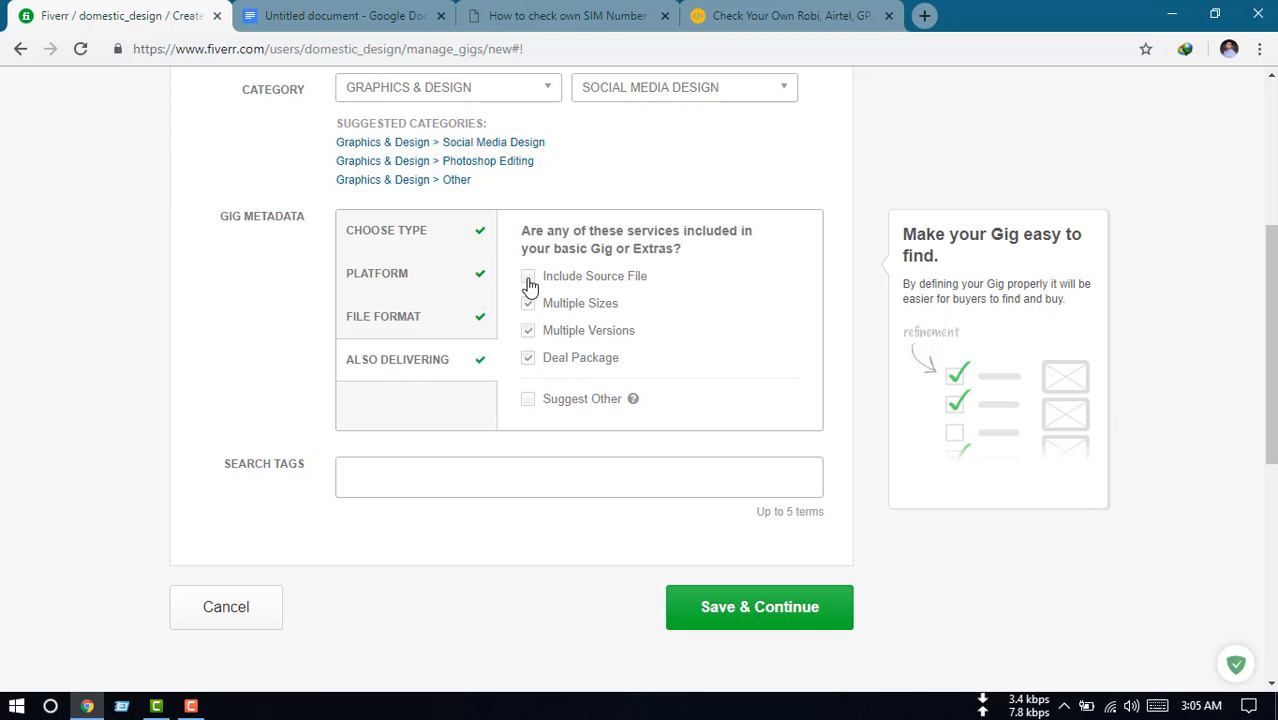
Activate the Search Tags field and bring up the Google Docs gig draft.
scroll(555, 387, "up", 1)
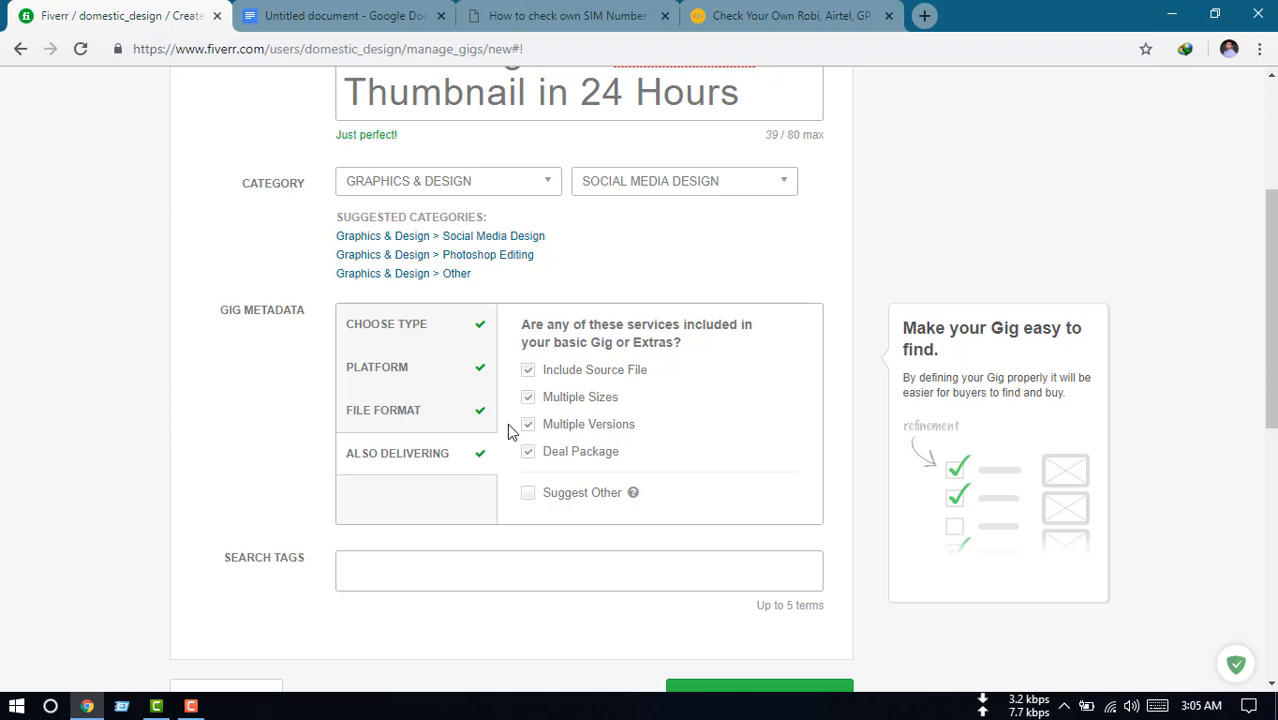
scroll(502, 374, "up", 2)
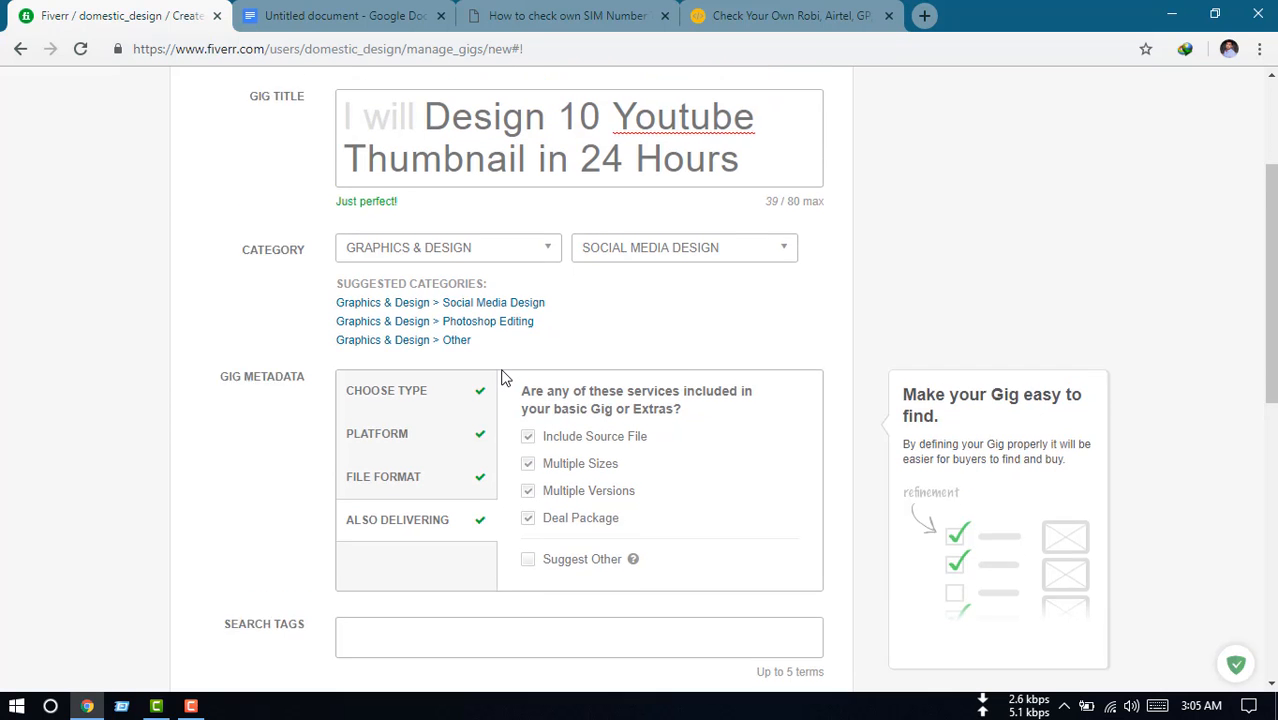
scroll(504, 374, "down", 2)
scroll(560, 330, "up", 1)
scroll(608, 300, "down", 3)
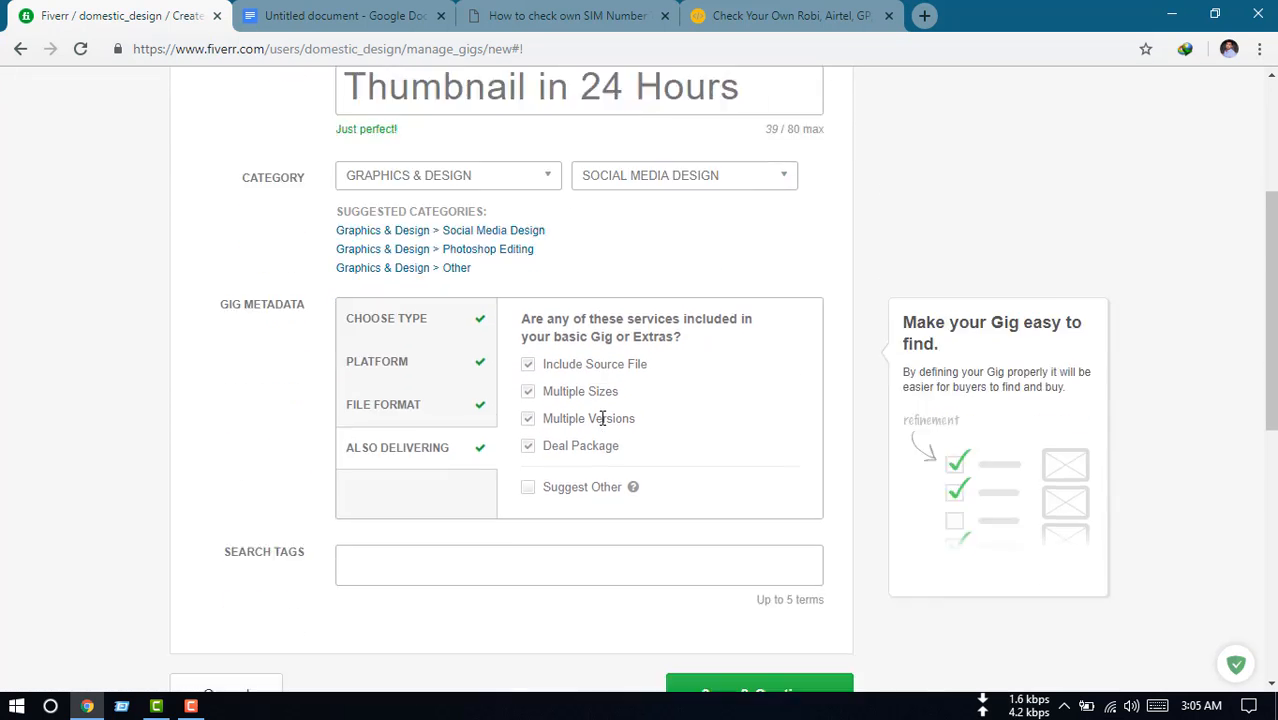
left_click(425, 383)
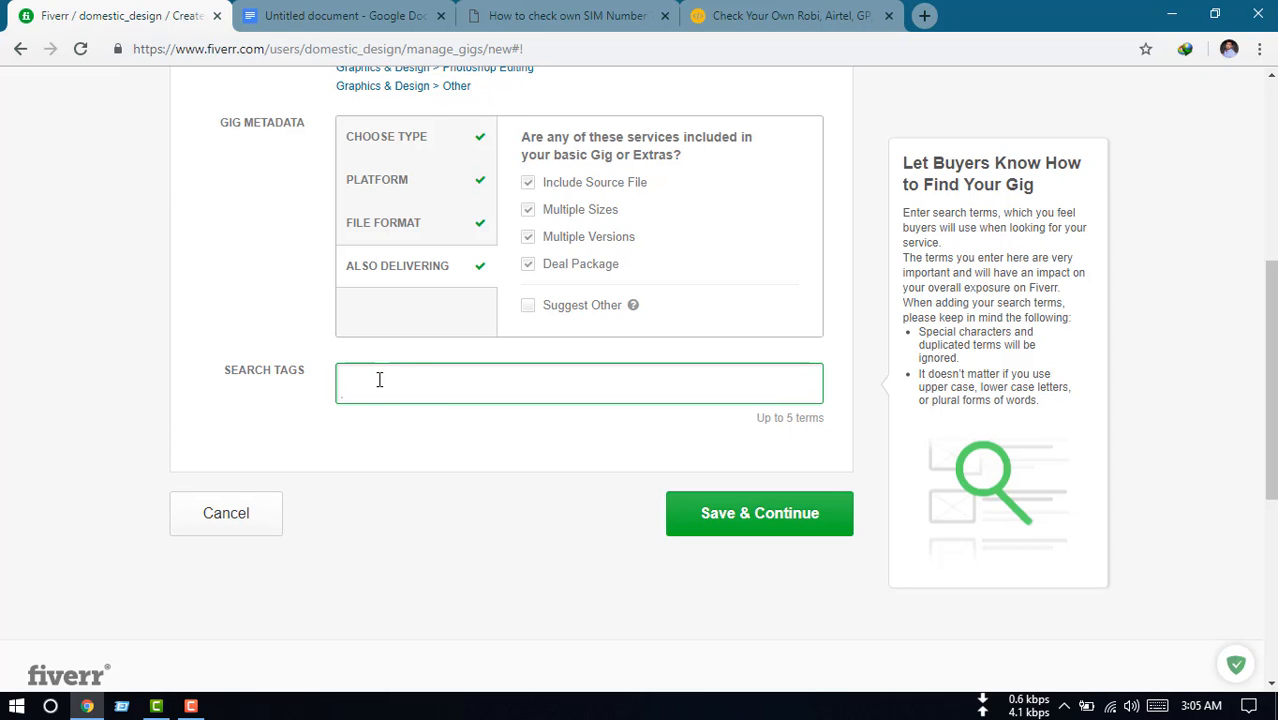
left_click(334, 15)
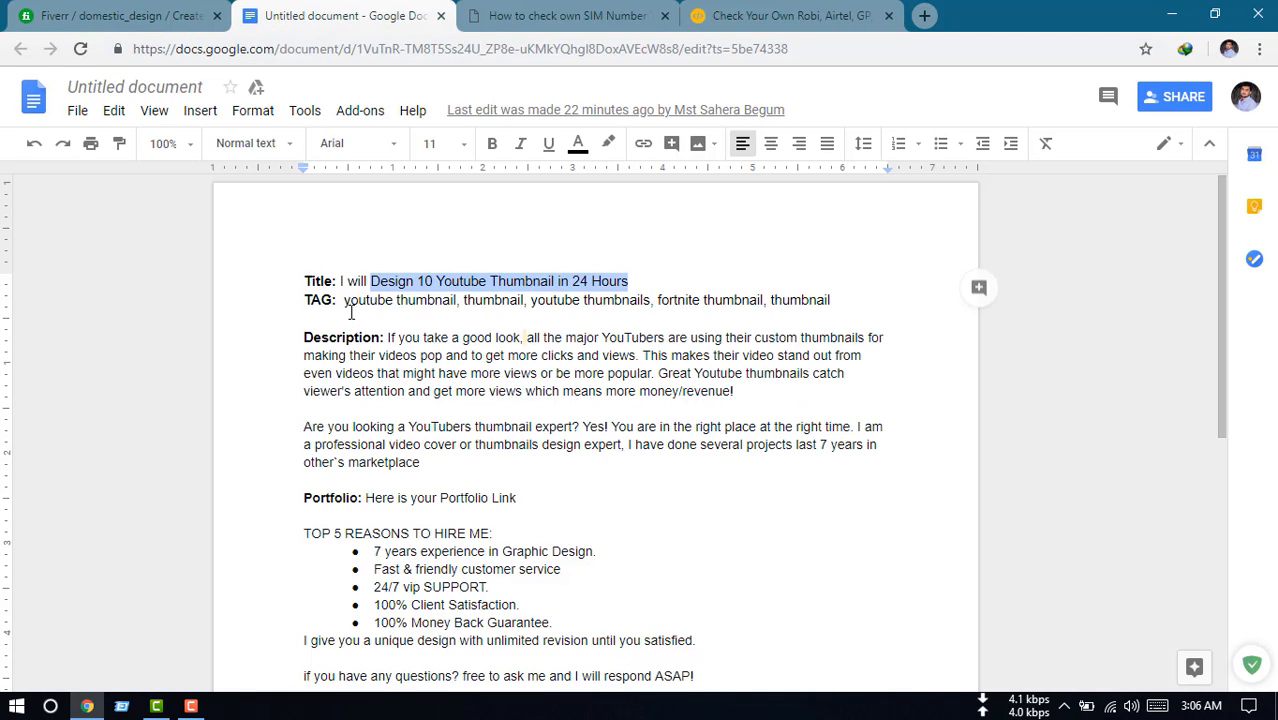
Add 'youtube thumbnail' and 'thumbnail' from the Docs TAG line as search tags.
left_click_drag(346, 302, 457, 294)
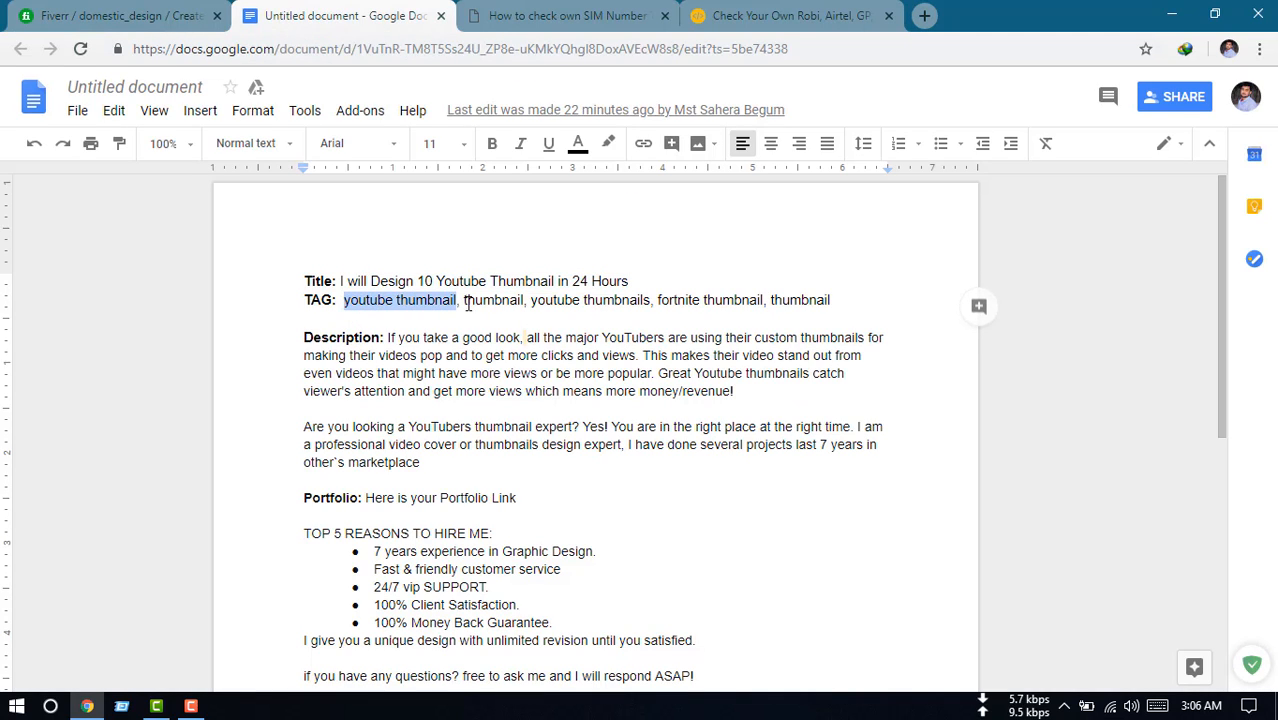
key("ctrl+c")
left_click(120, 15)
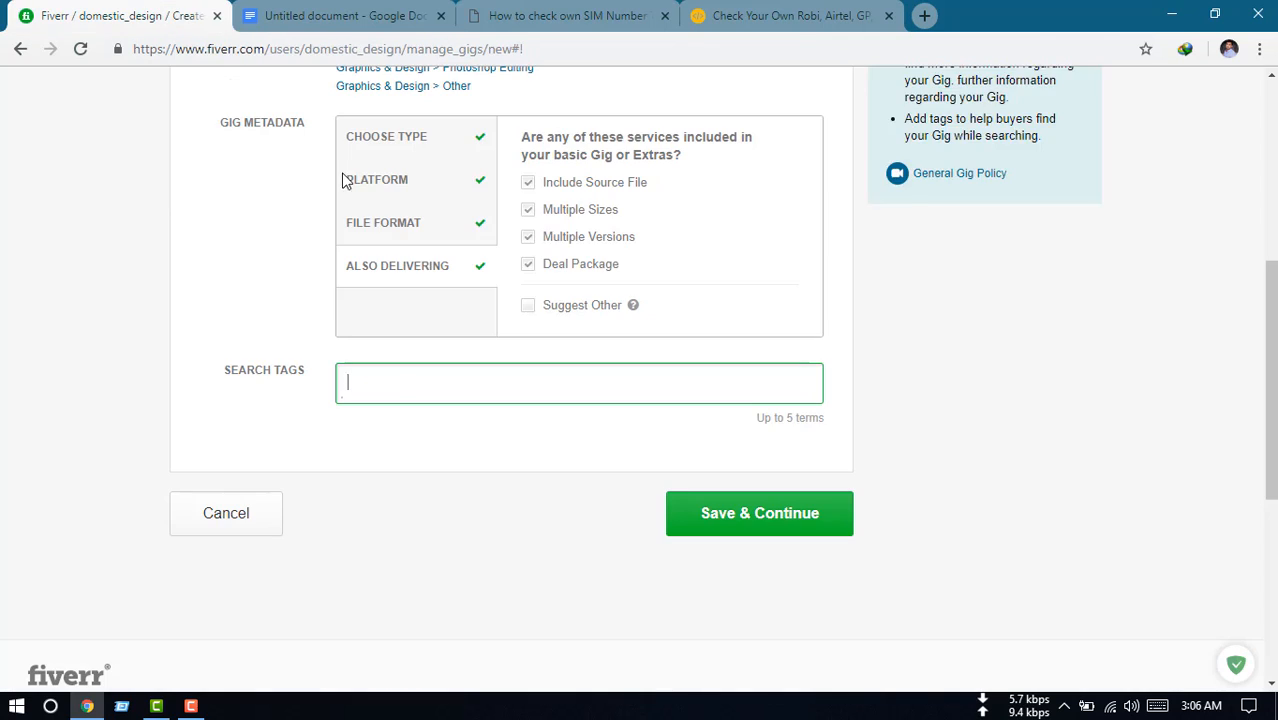
key("ctrl+v")
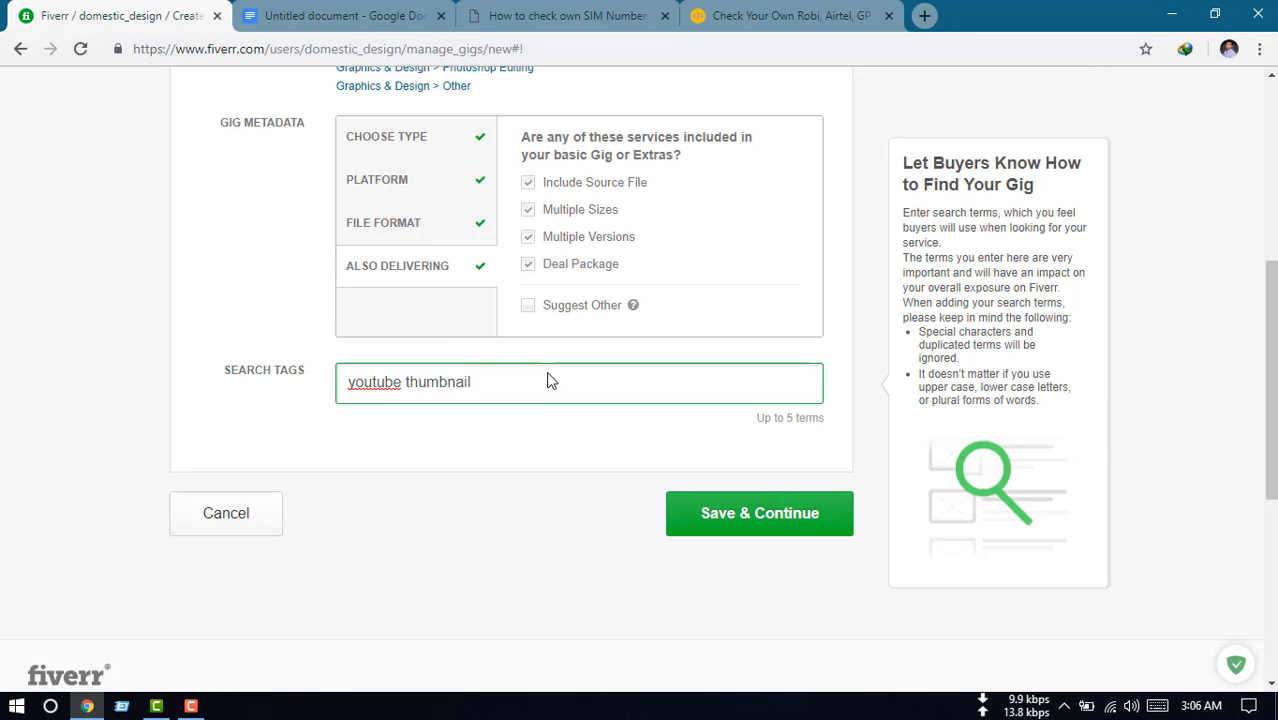
key("Return")
left_click(330, 16)
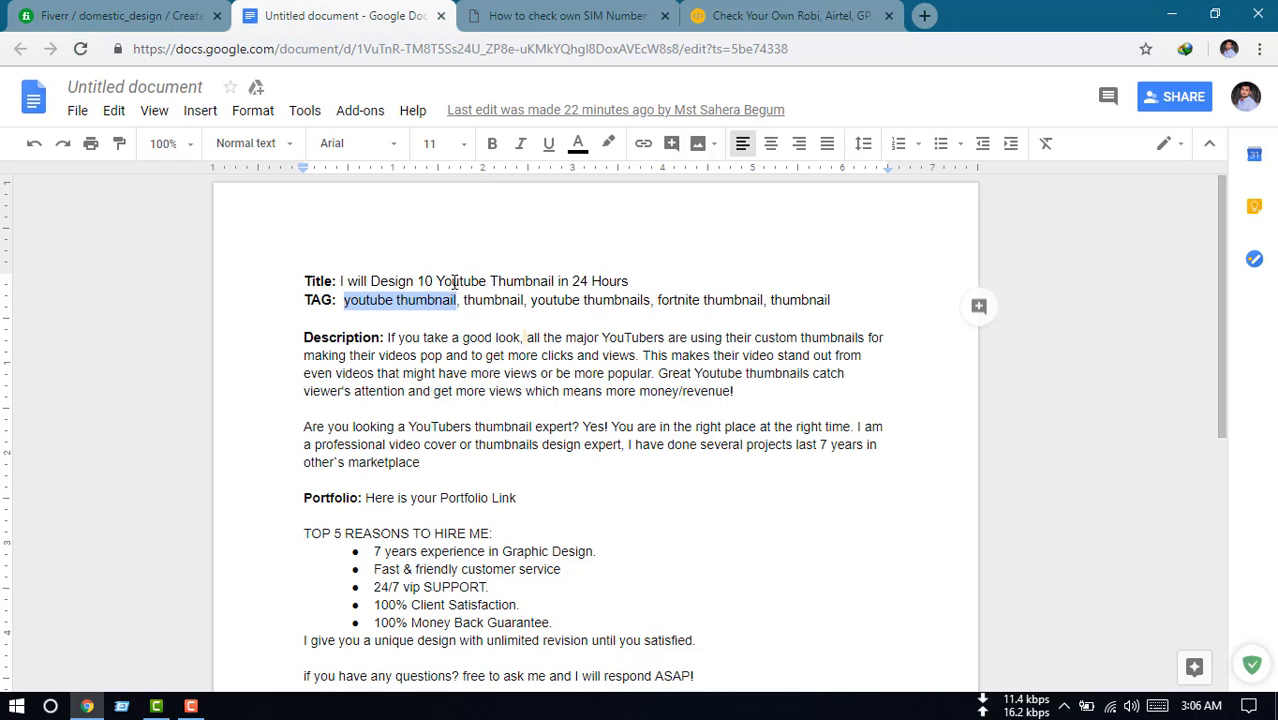
left_click_drag(462, 298, 525, 300)
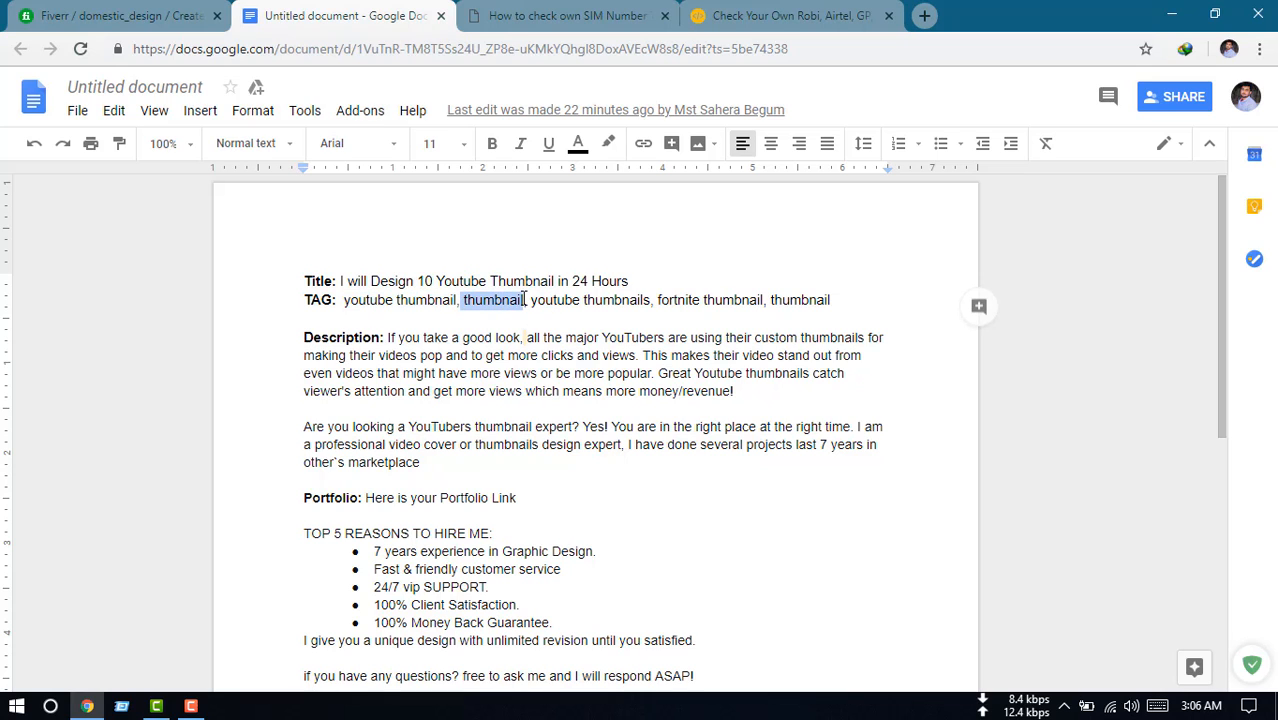
key("ctrl+c")
left_click(120, 16)
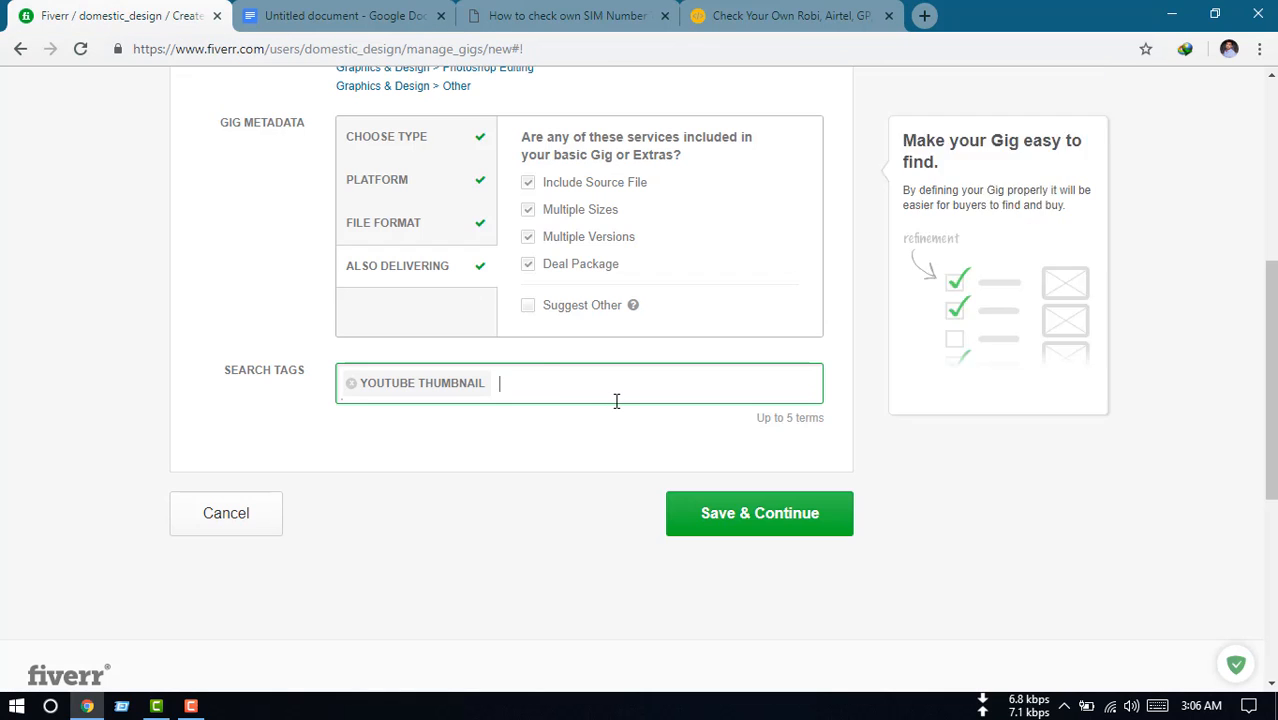
key("ctrl+v")
key("Return")
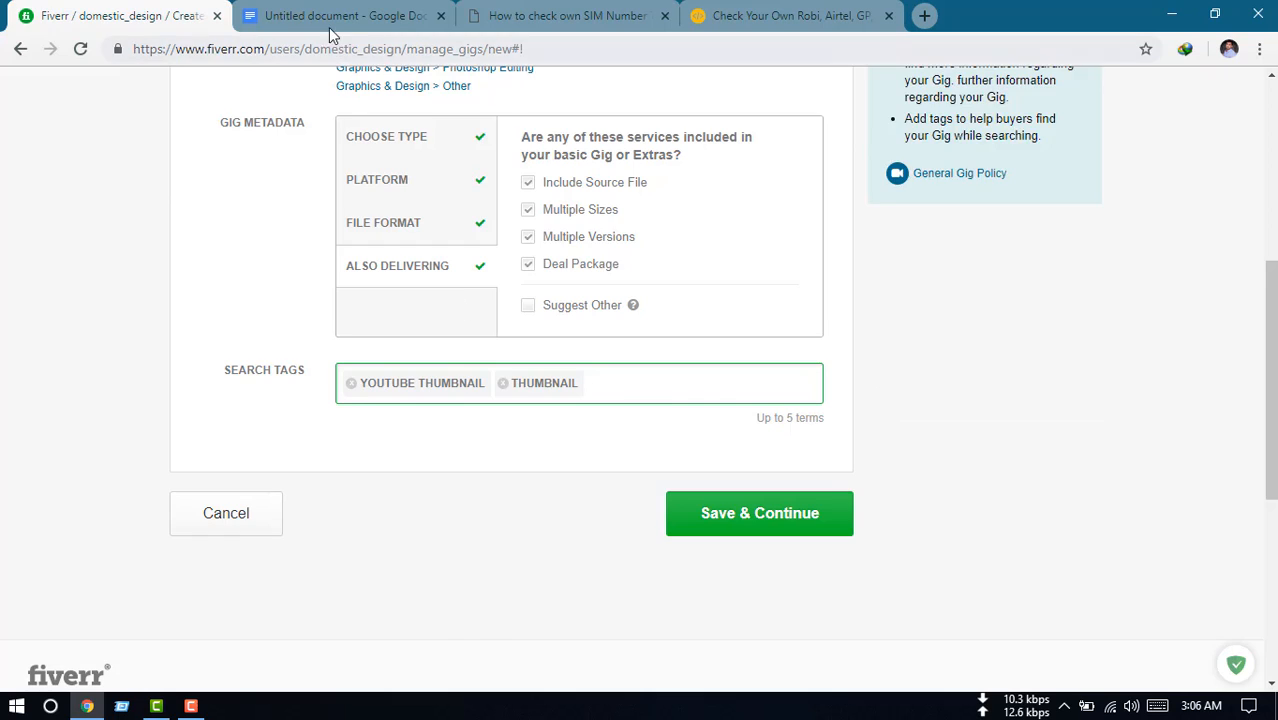
Add 'youtube thumbnails' and 'fortnite thumbnail' from the TAG line as search tags.
left_click(330, 16)
left_click_drag(531, 300, 612, 301)
left_click_drag(531, 301, 648, 302)
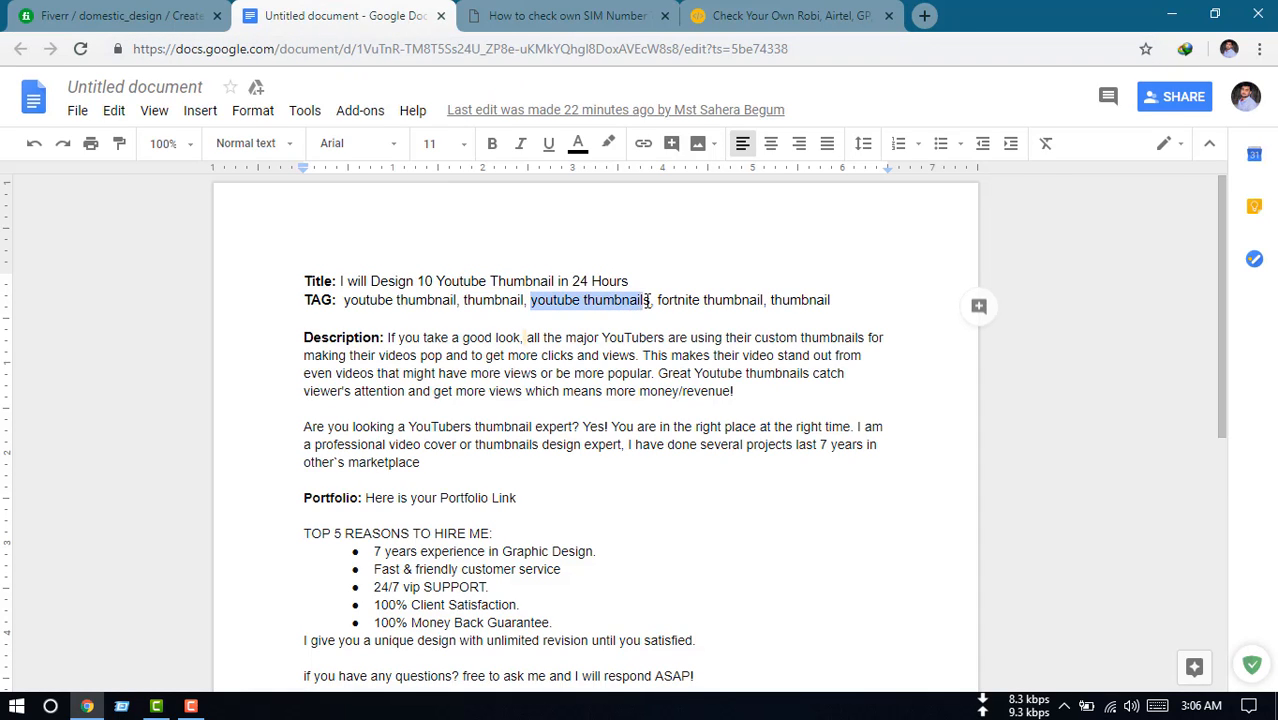
key("ctrl+c")
left_click(180, 16)
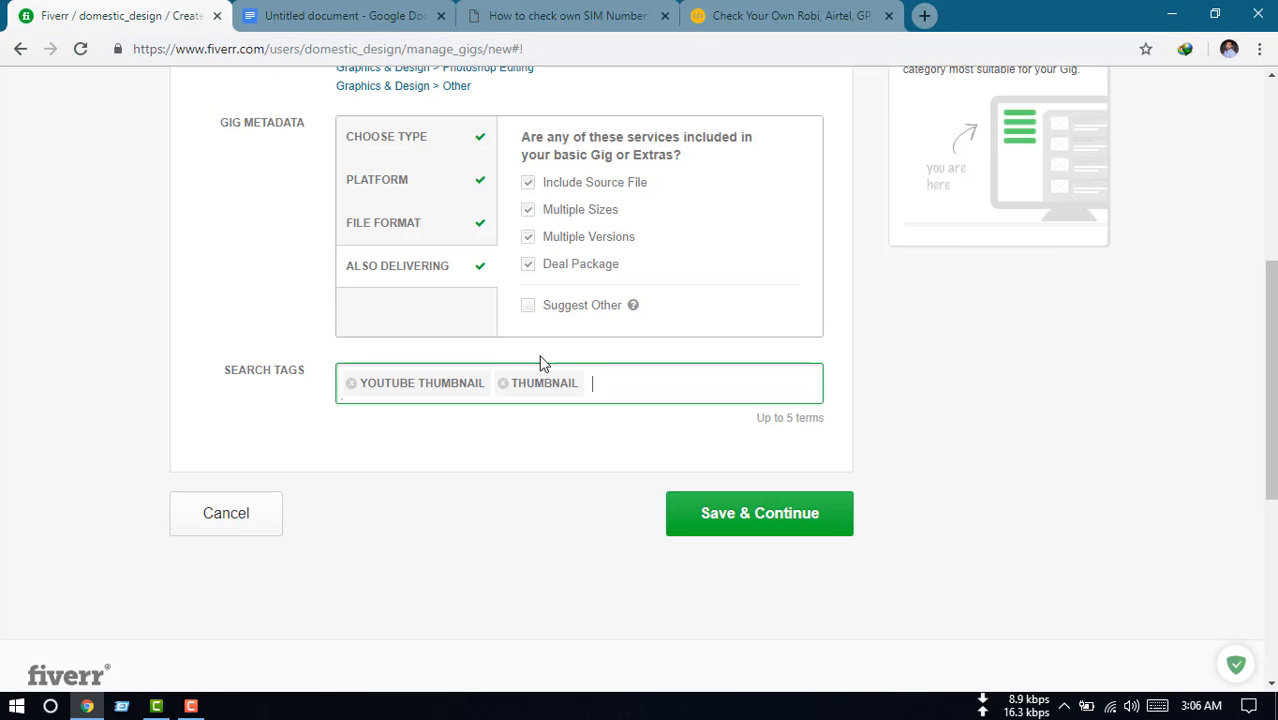
key("ctrl+v")
key("Return")
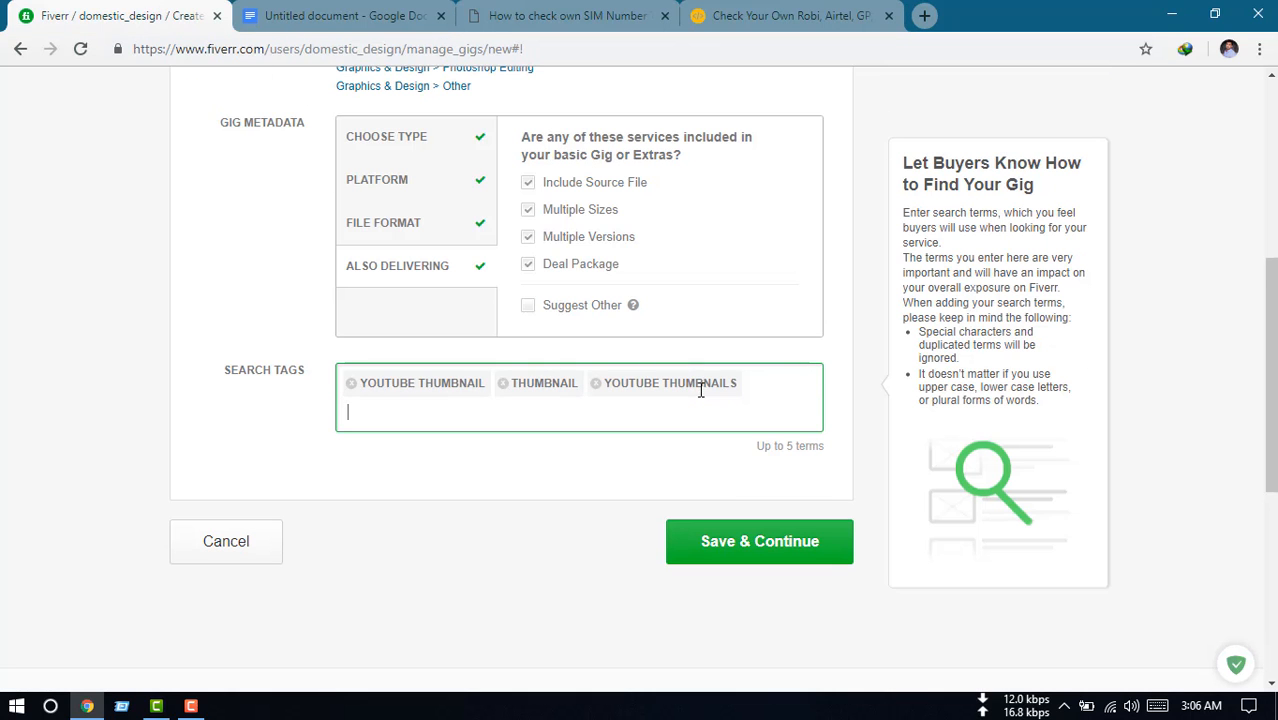
left_click(288, 20)
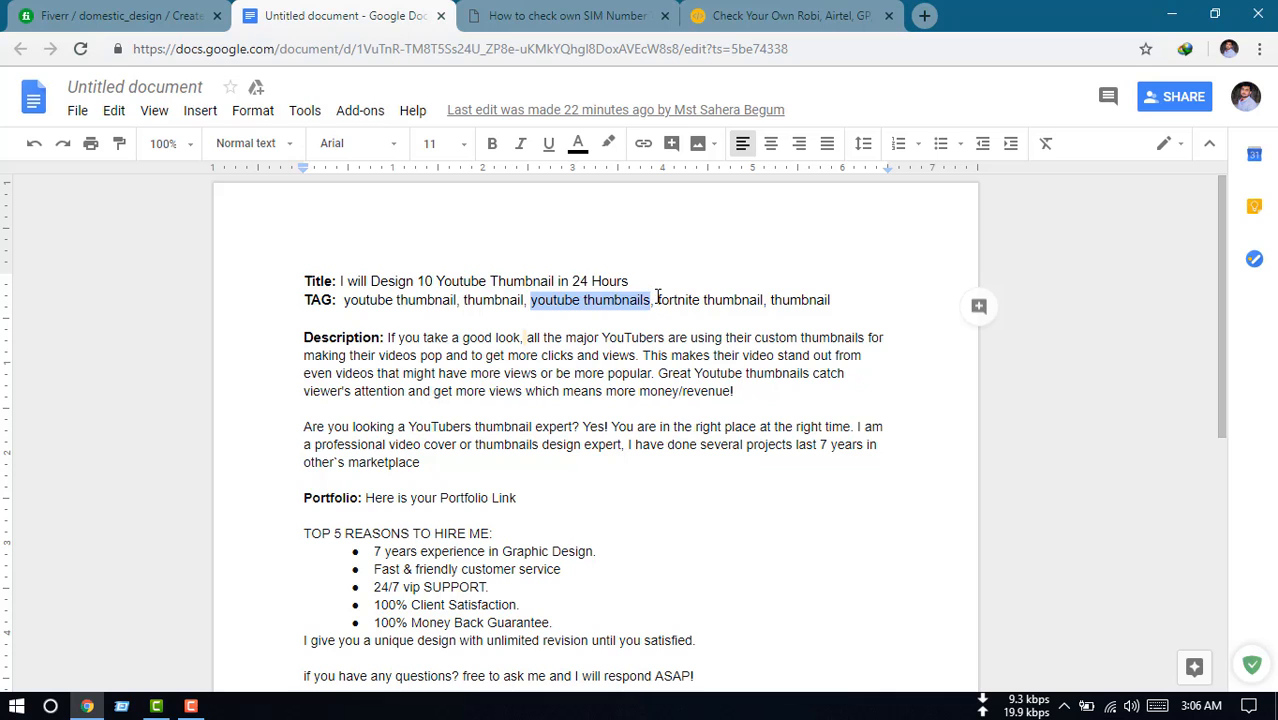
left_click_drag(657, 300, 765, 303)
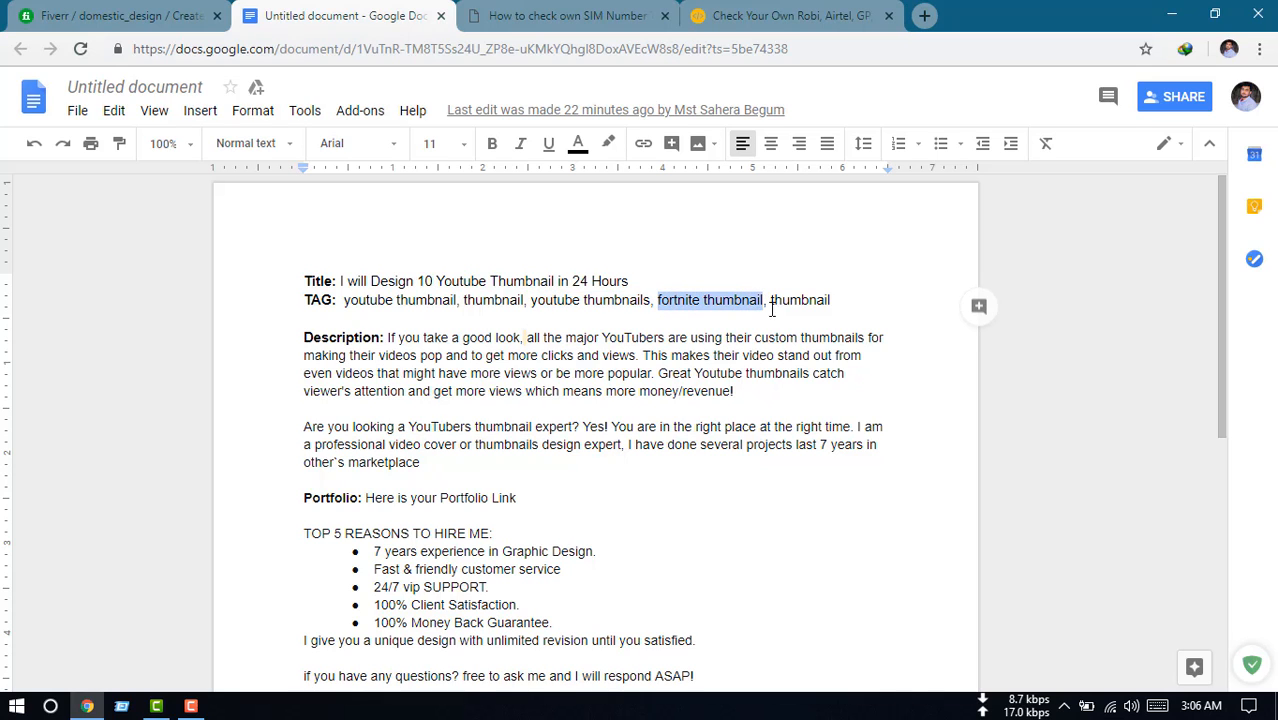
key("ctrl+c")
left_click(150, 16)
key("ctrl+v")
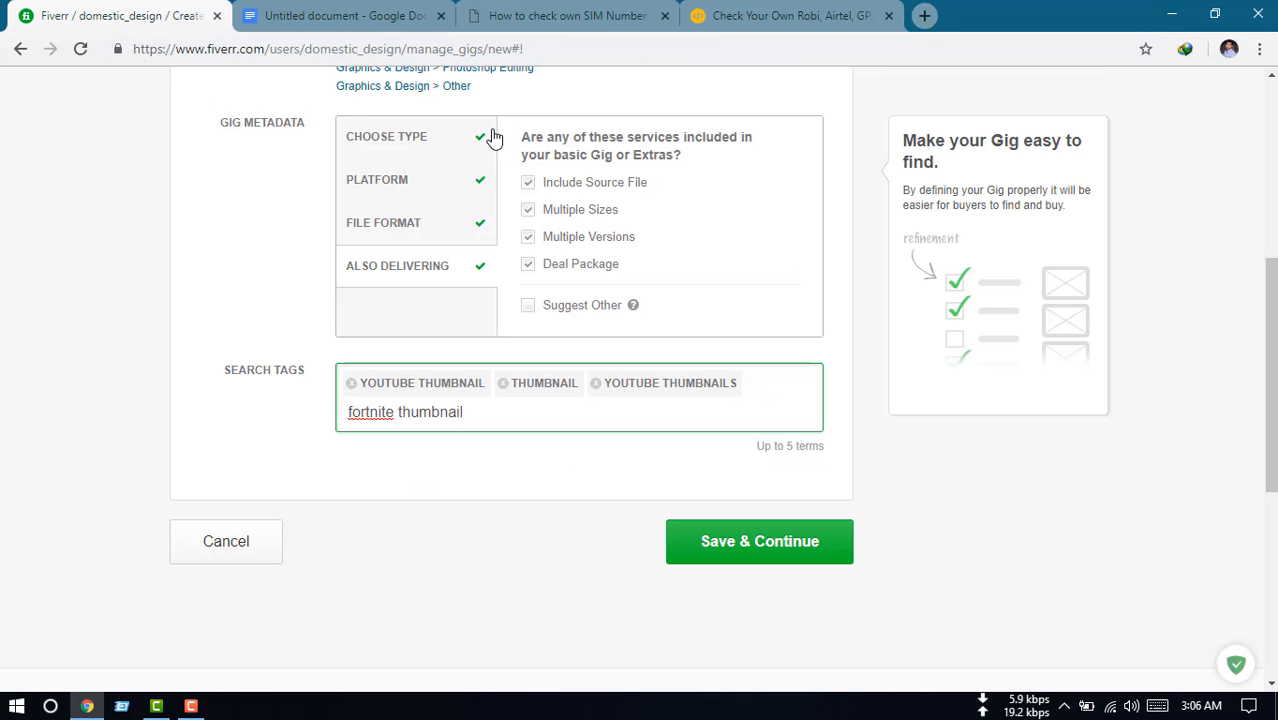
key("Return")
Remove a stray pasted tag, re-add 'fortnite thumbnail', and add 'Thumbnails' as the fifth tag.
left_click(300, 16)
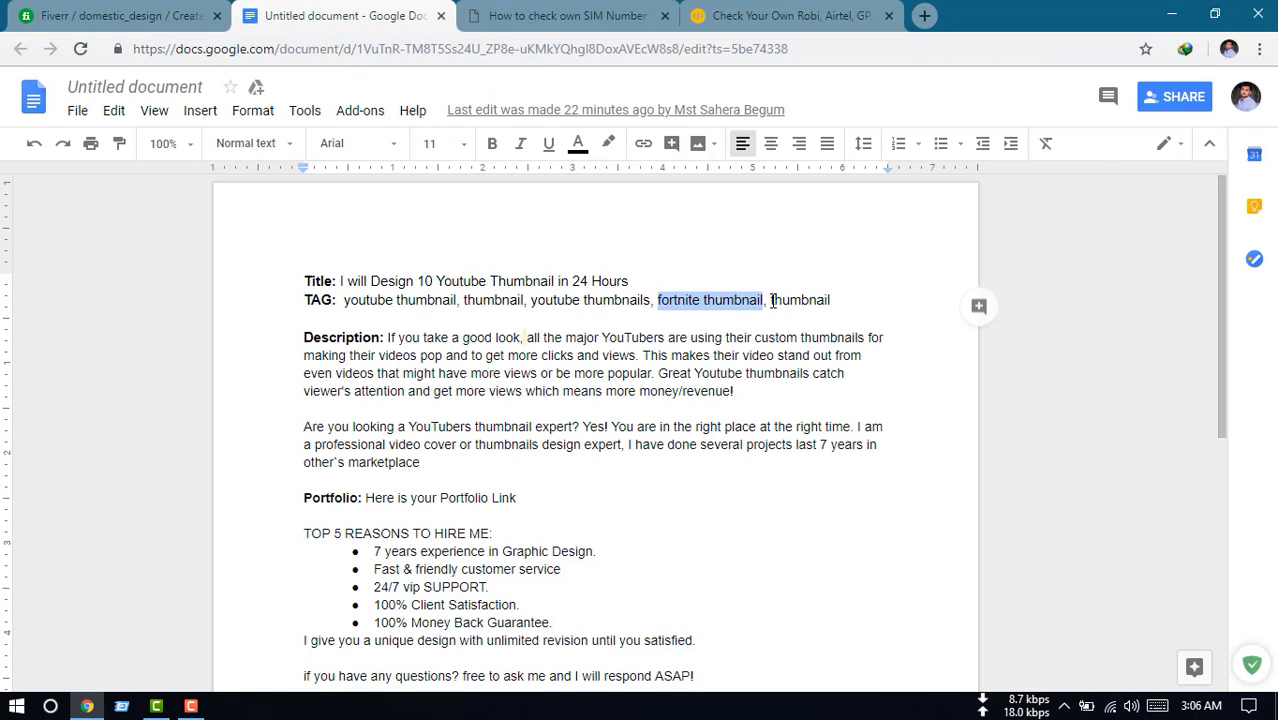
left_click_drag(772, 301, 868, 298)
key("ctrl+c")
left_click(143, 16)
key("ctrl+v")
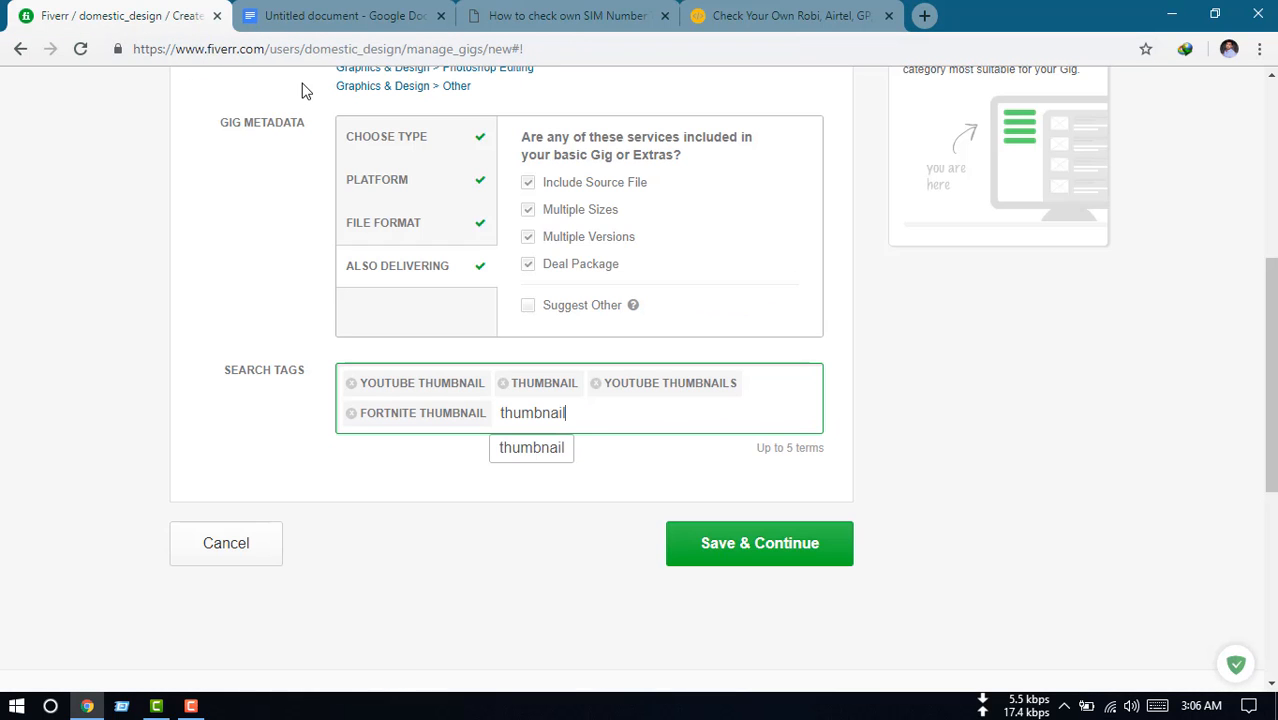
key("BackSpace")
key("BackSpace")
key("BackSpace")
key("BackSpace")
key("BackSpace")
key("BackSpace")
key("BackSpace")
key("BackSpace")
key("BackSpace")
key("BackSpace")
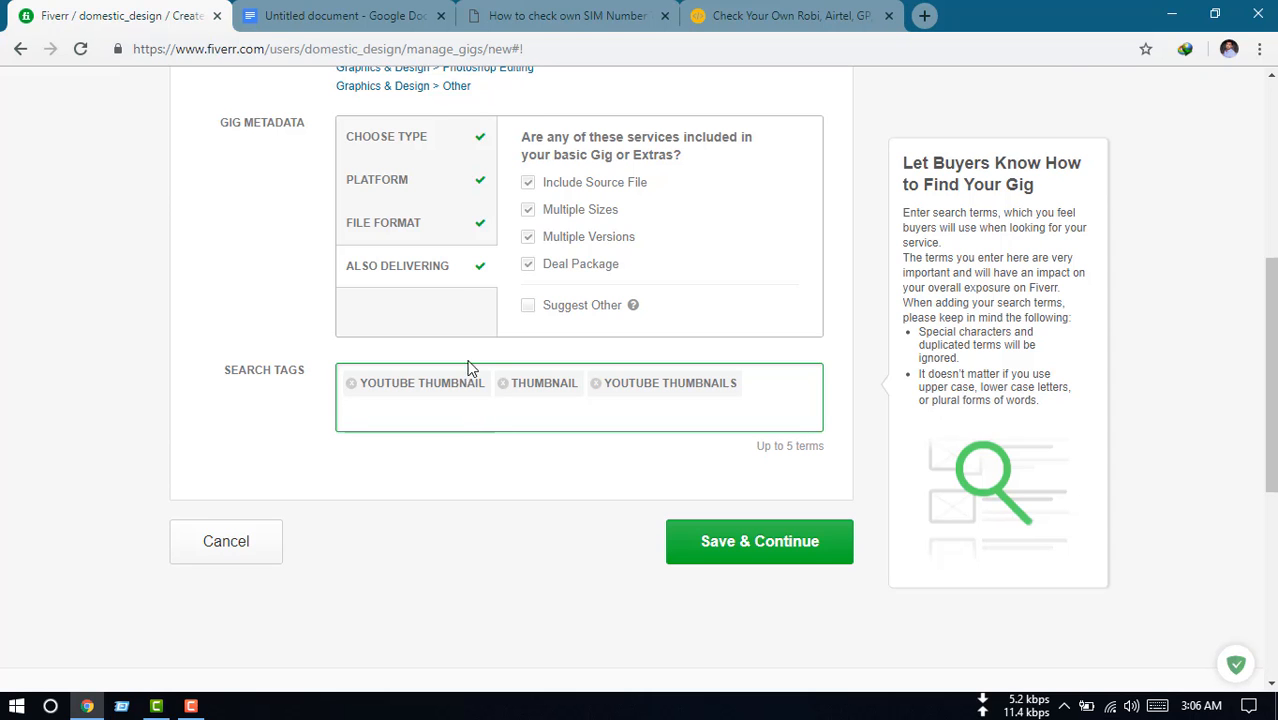
left_click(388, 14)
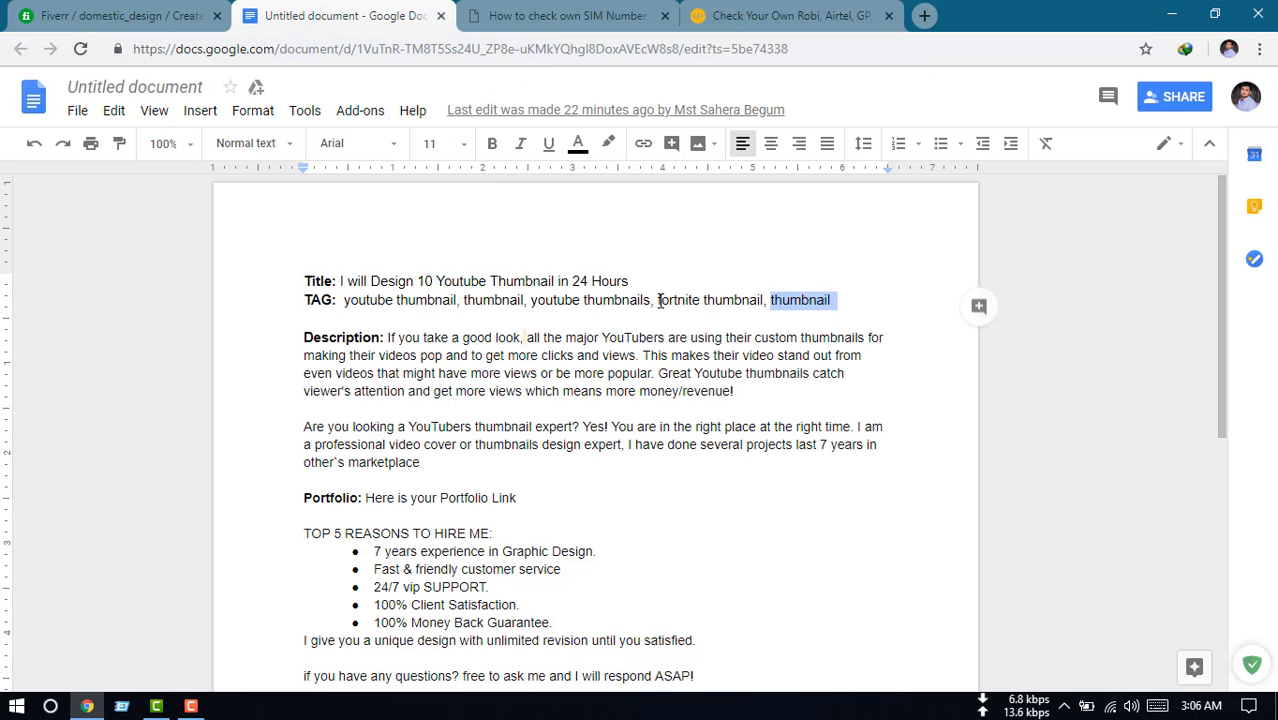
left_click_drag(658, 303, 764, 308)
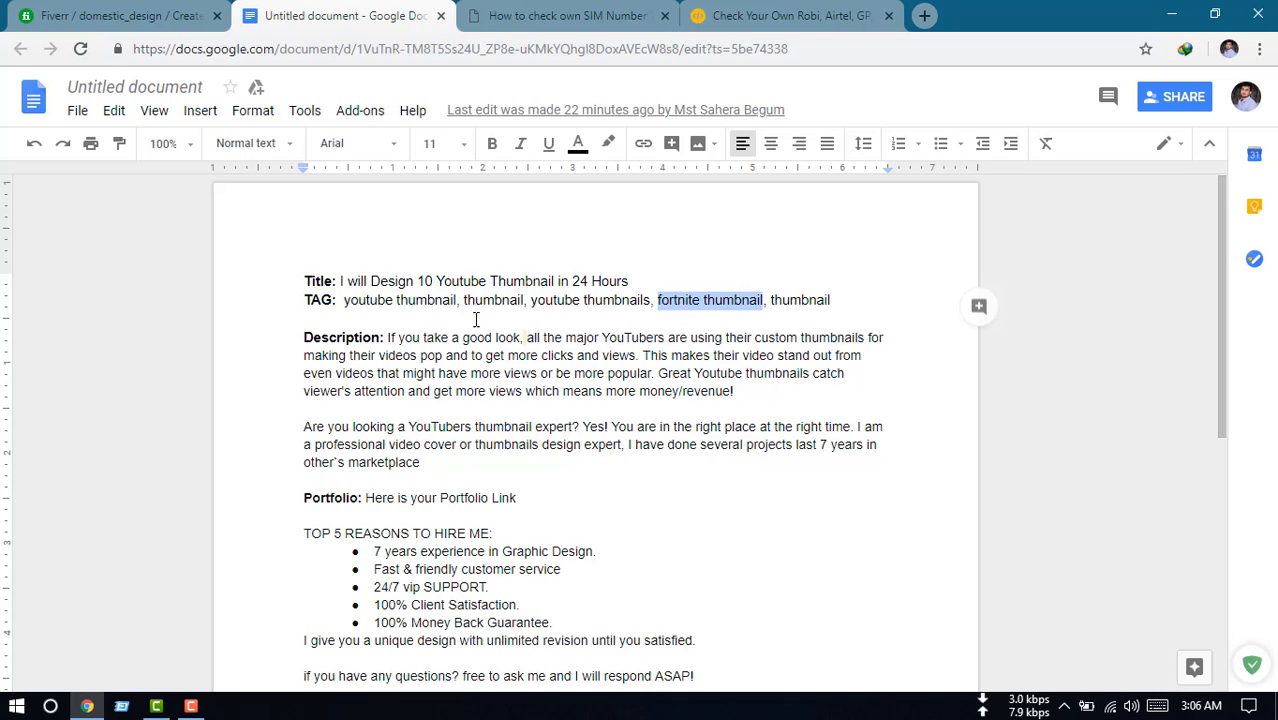
left_click(150, 17)
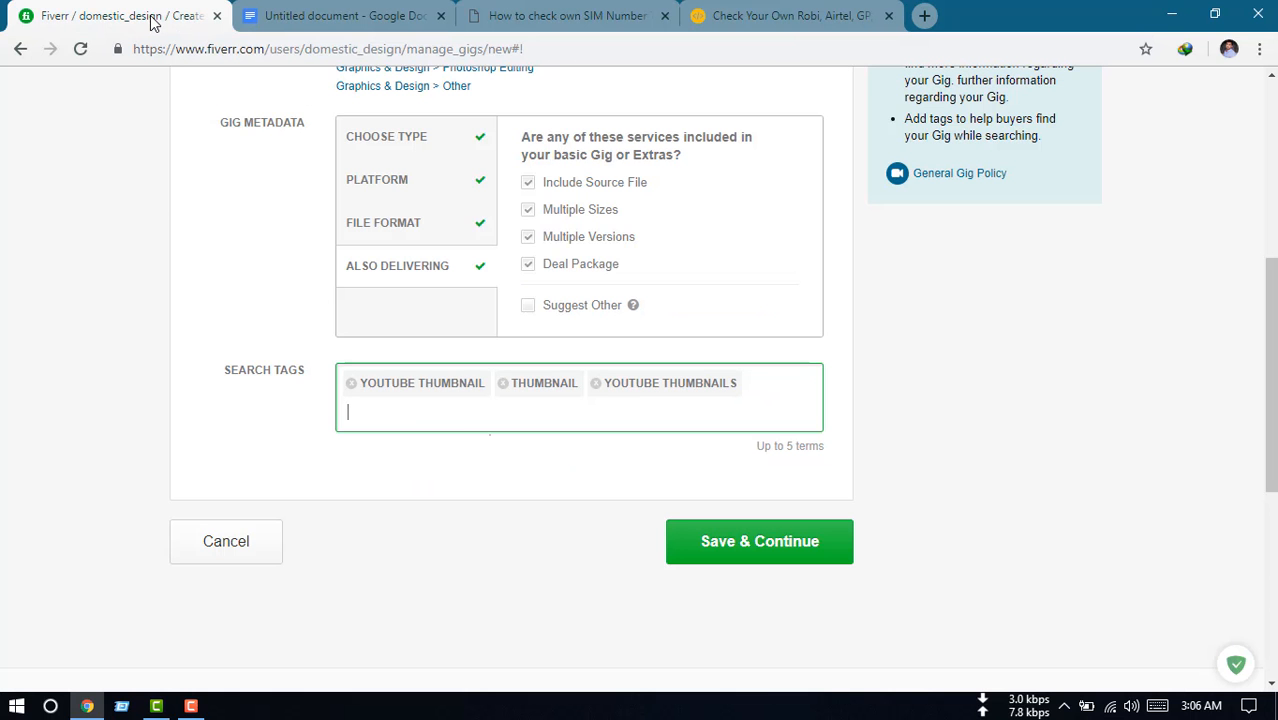
key("ctrl+v")
key("Return")
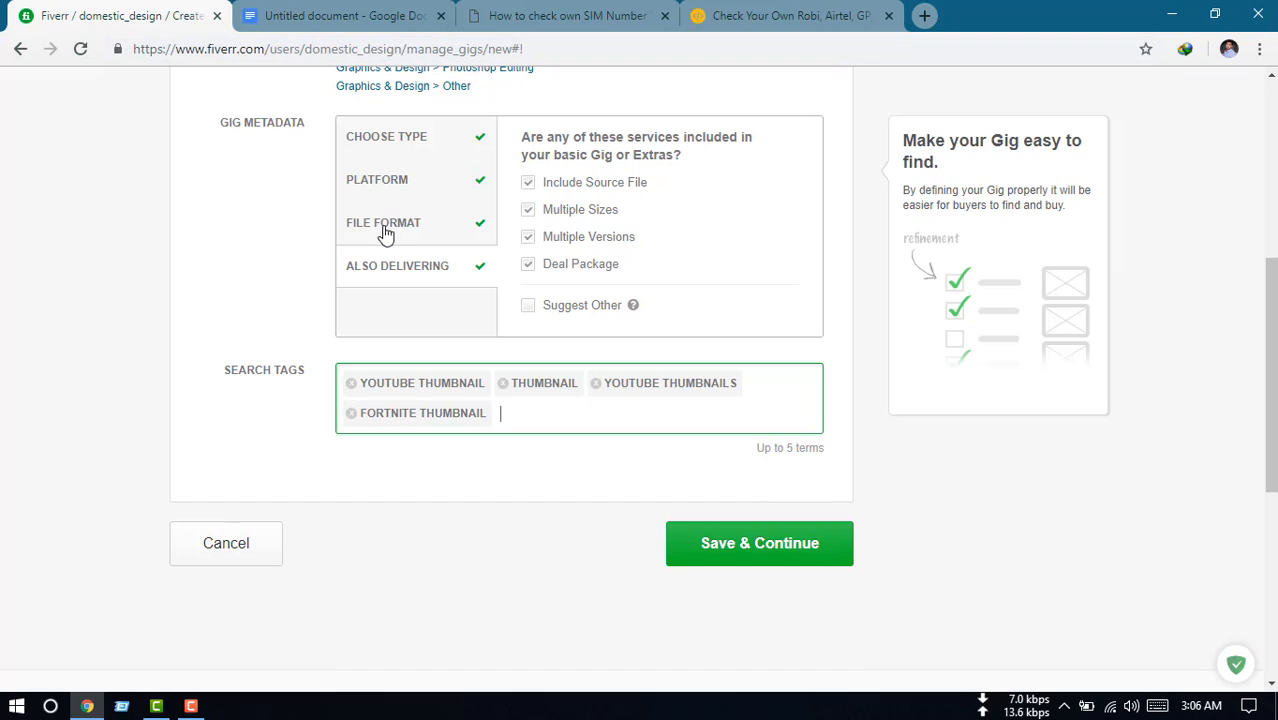
type("Thum")
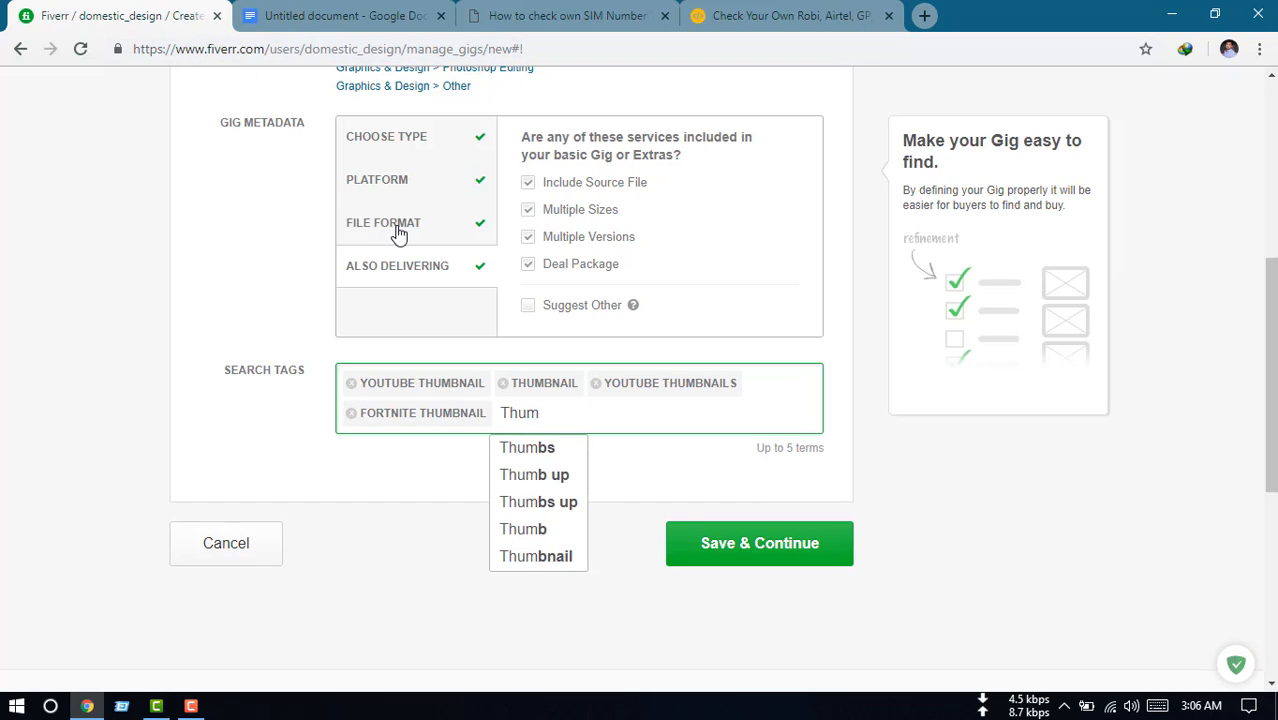
type("b")
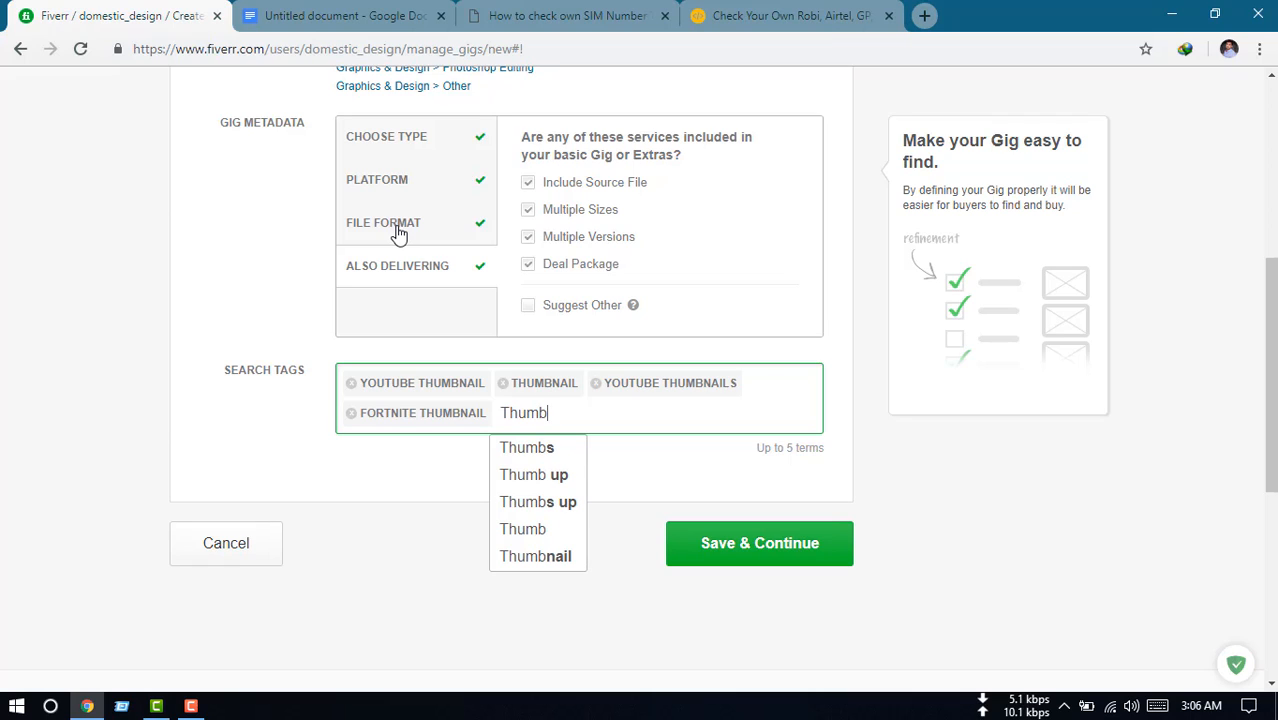
type("n")
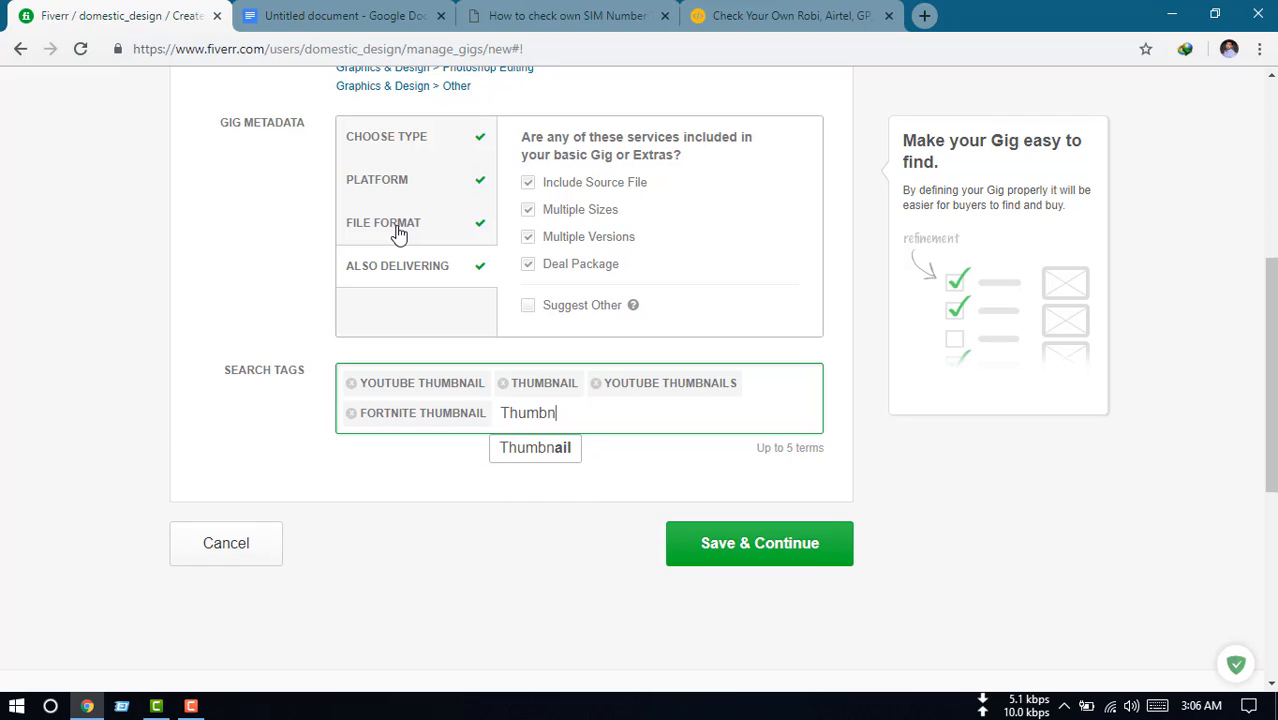
type("ails")
key("Return")
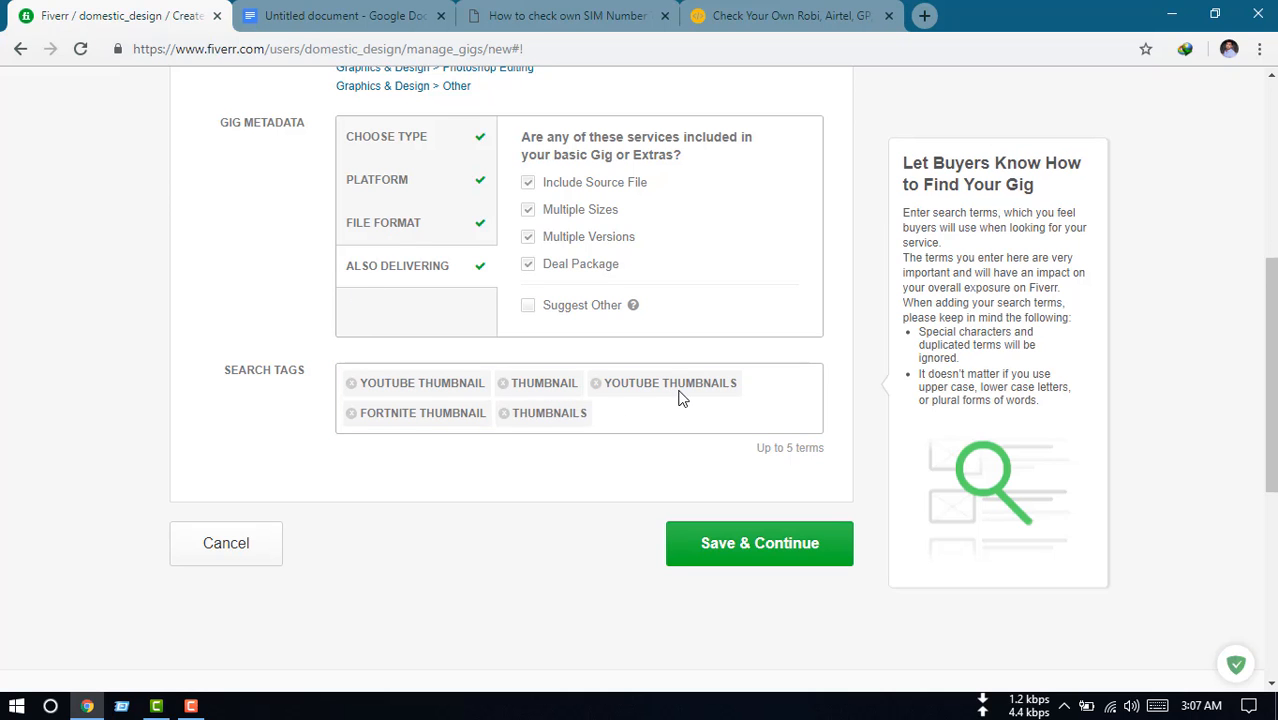
scroll(685, 400, "up", 1)
scroll(685, 400, "down", 3)
Save the Overview and continue to the Scope & Pricing page.
left_click(750, 366)
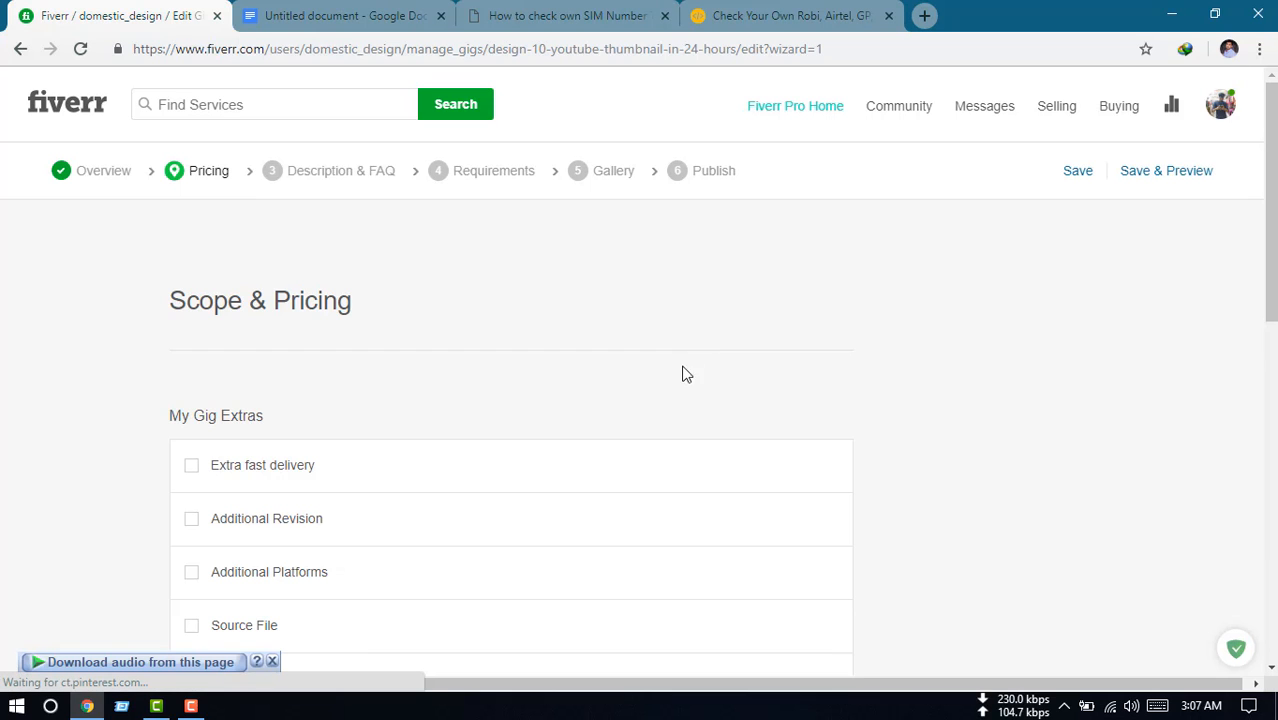
scroll(308, 410, "down", 2)
scroll(312, 406, "up", 2)
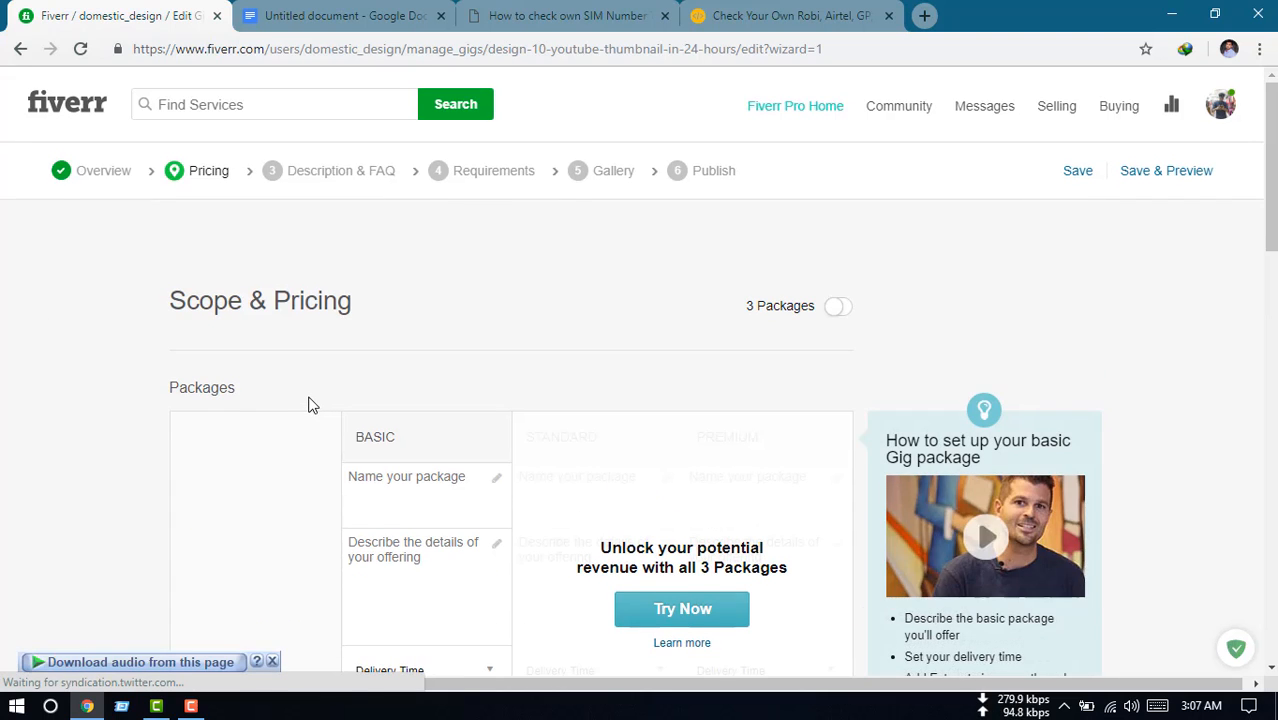
scroll(311, 404, "down", 1)
scroll(334, 333, "down", 2)
scroll(662, 448, "up", 3)
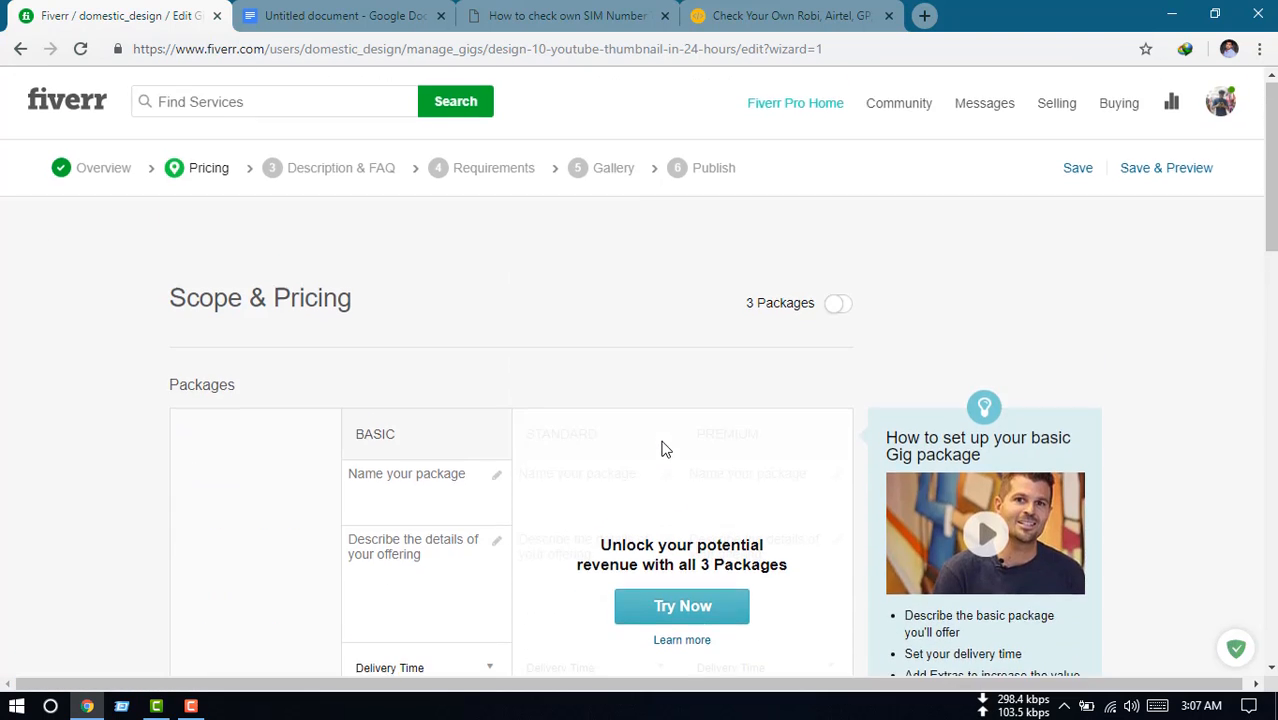
scroll(63, 376, "down", 2)
mouse_move(336, 365)
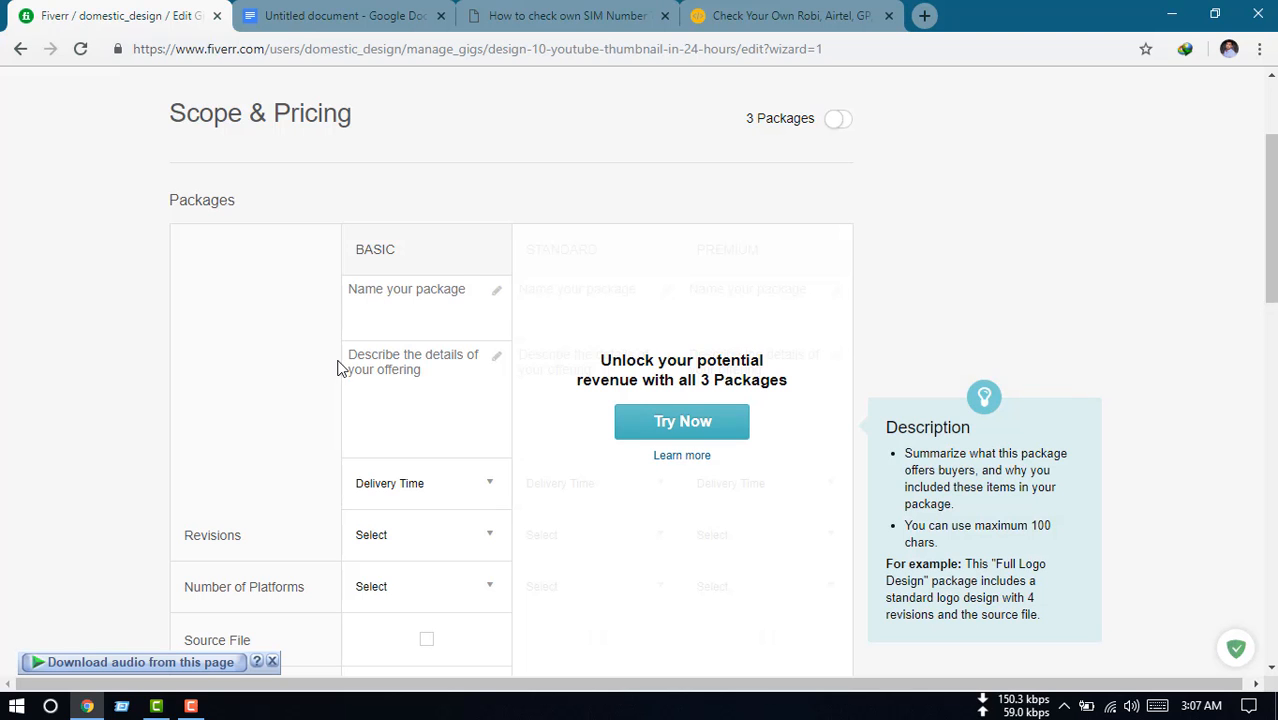
scroll(285, 362, "down", 3)
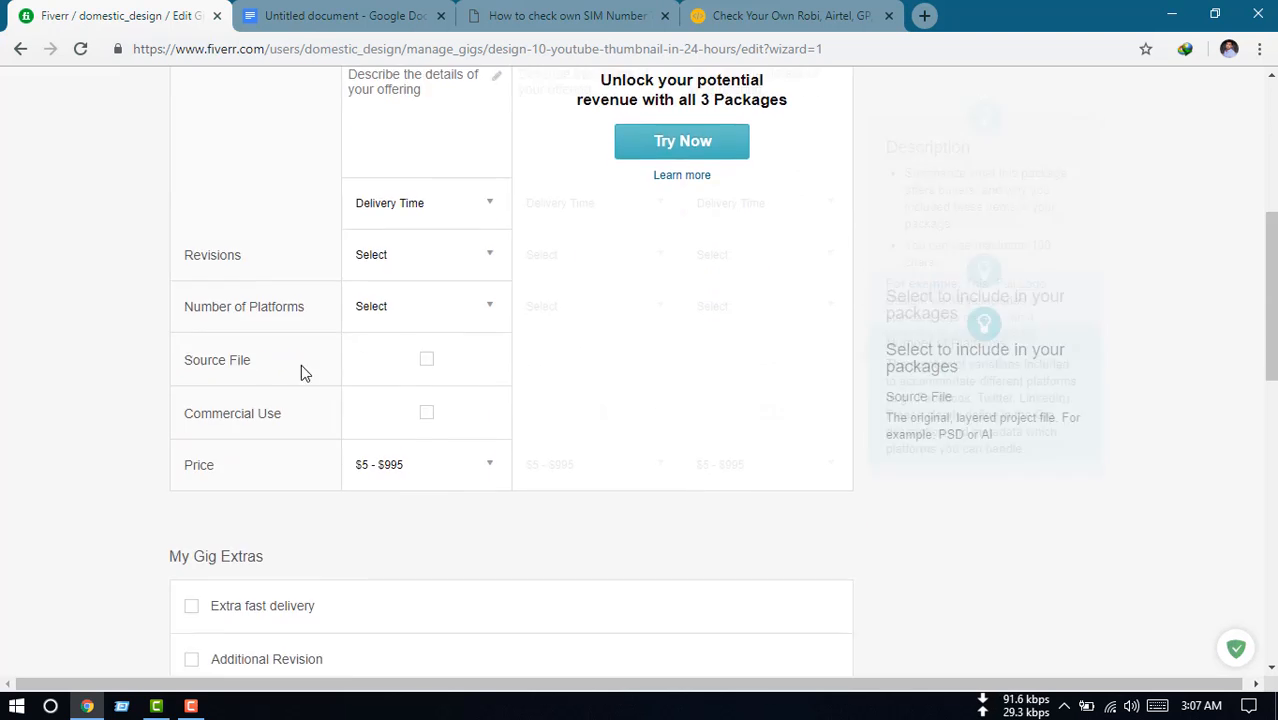
scroll(317, 337, "up", 3)
Switch on 3 Packages and acknowledge the Got it! notice.
mouse_move(418, 297)
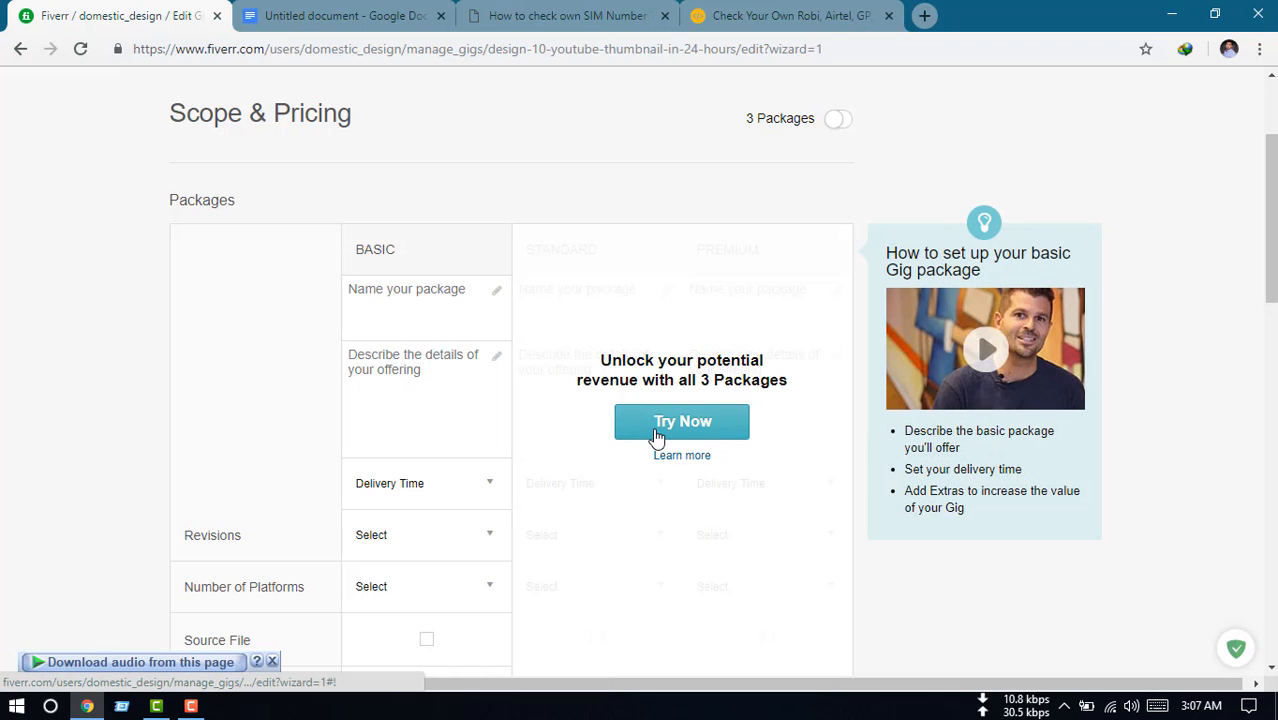
left_click(838, 122)
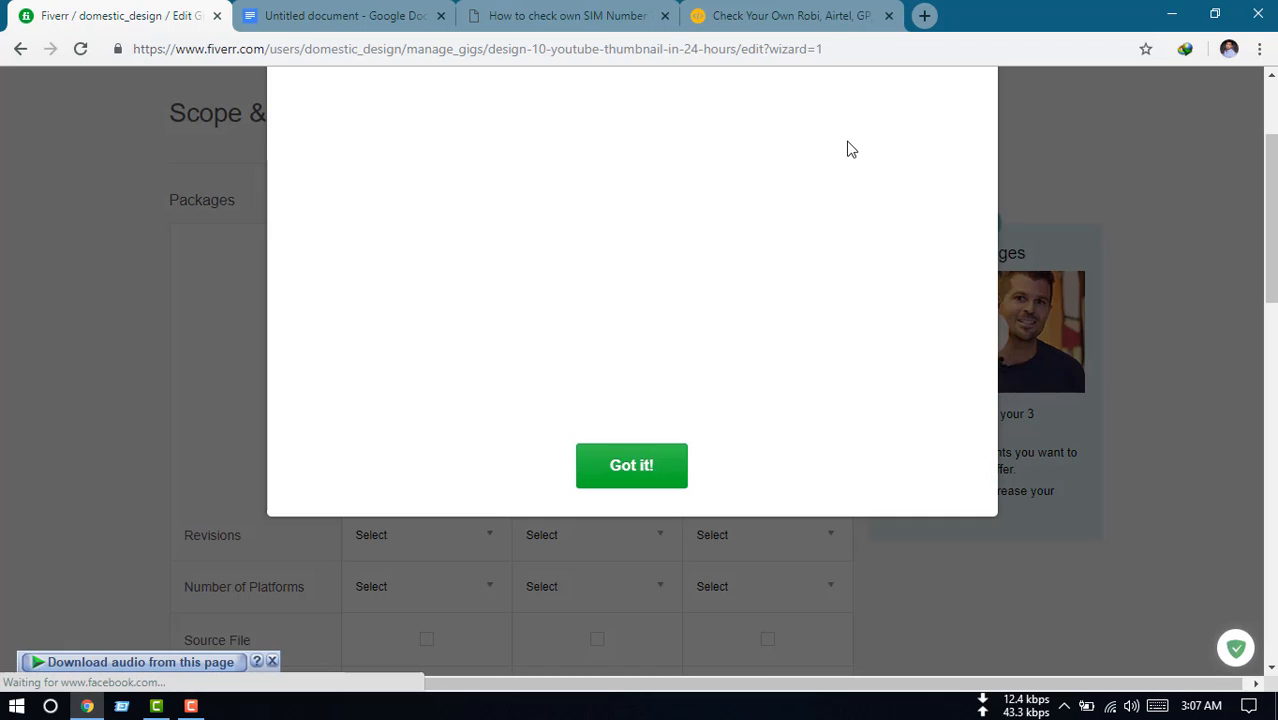
left_click(631, 466)
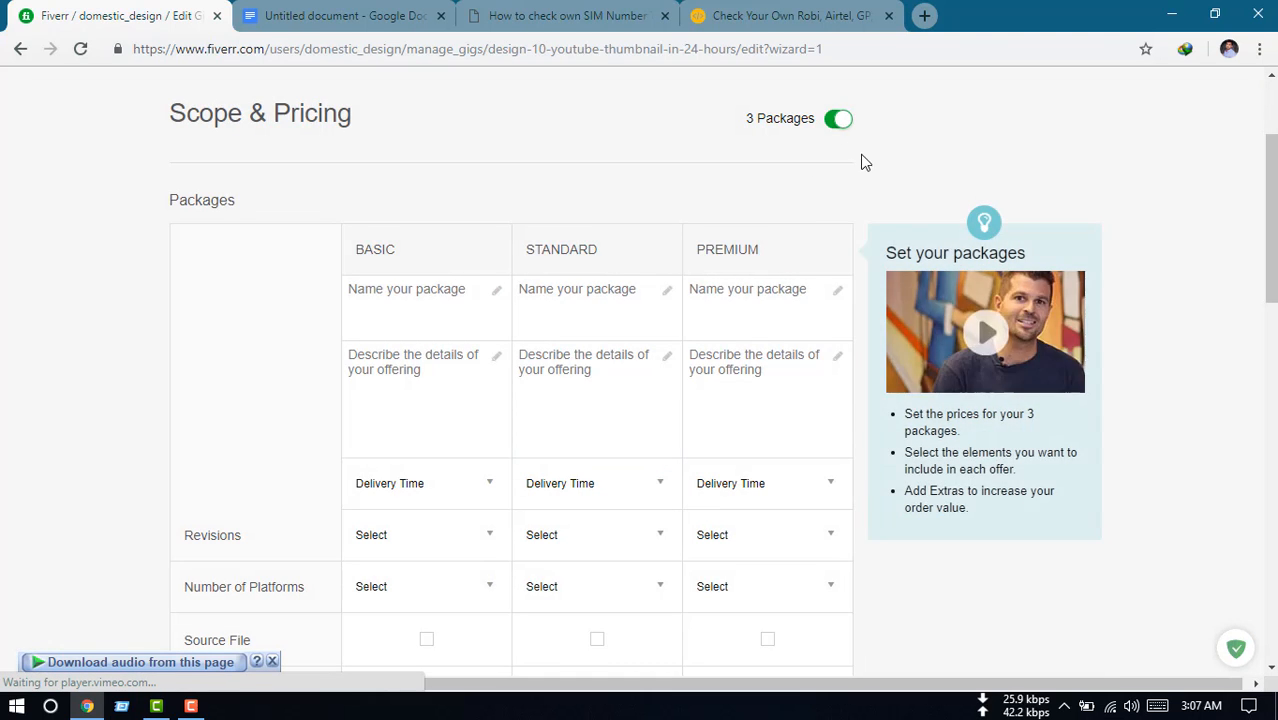
scroll(285, 375, "down", 2)
scroll(293, 386, "up", 4)
Name the BASIC package '1 Thumbnail Design'.
left_click(414, 471)
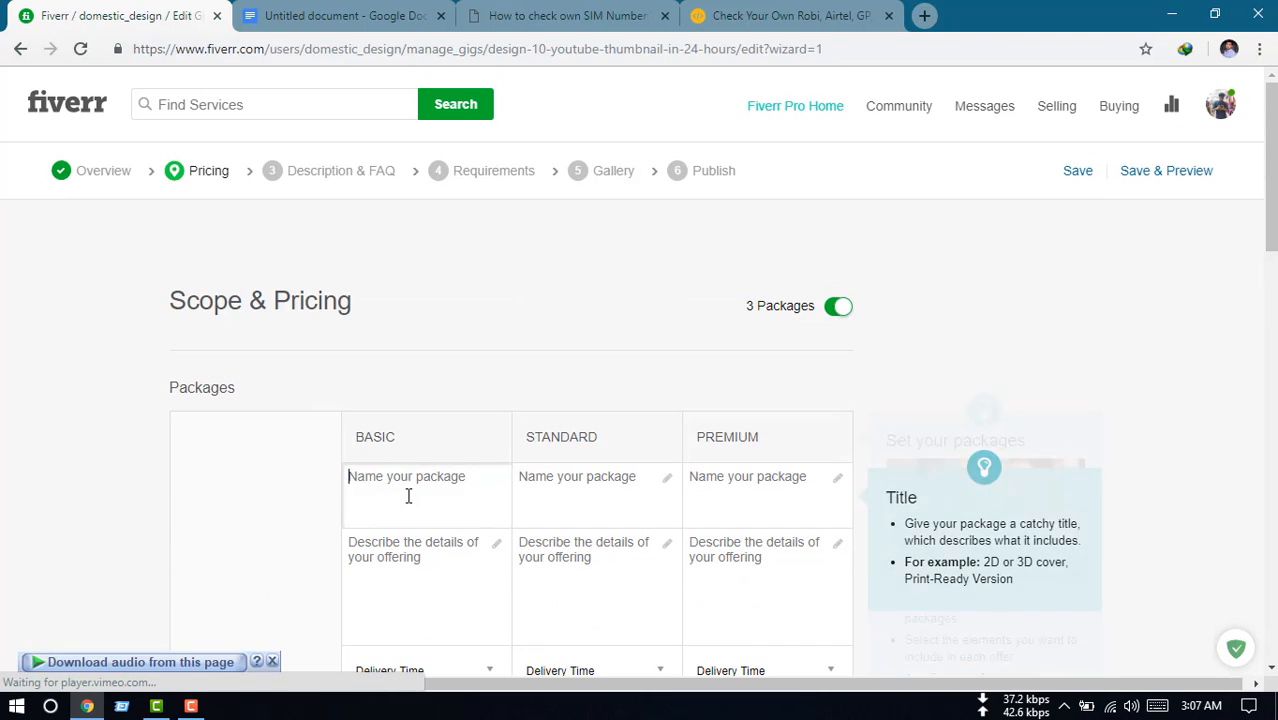
scroll(405, 485, "down", 2)
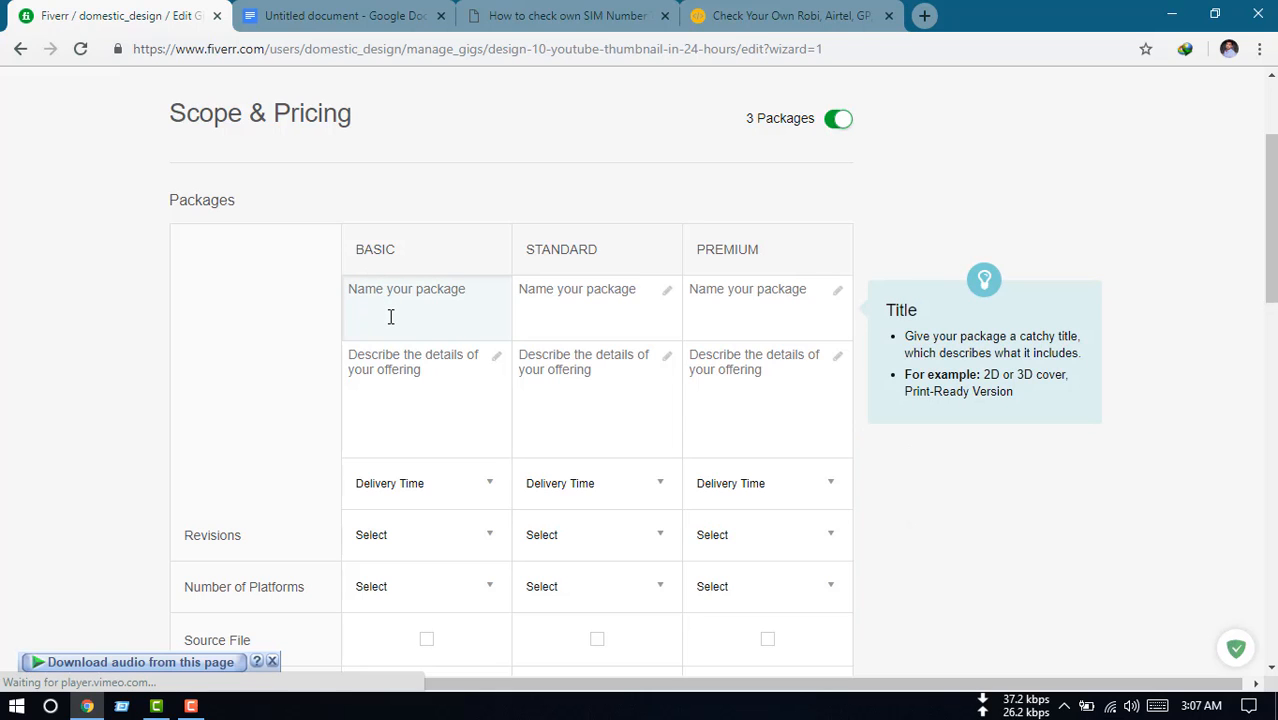
type("1 Thumbn")
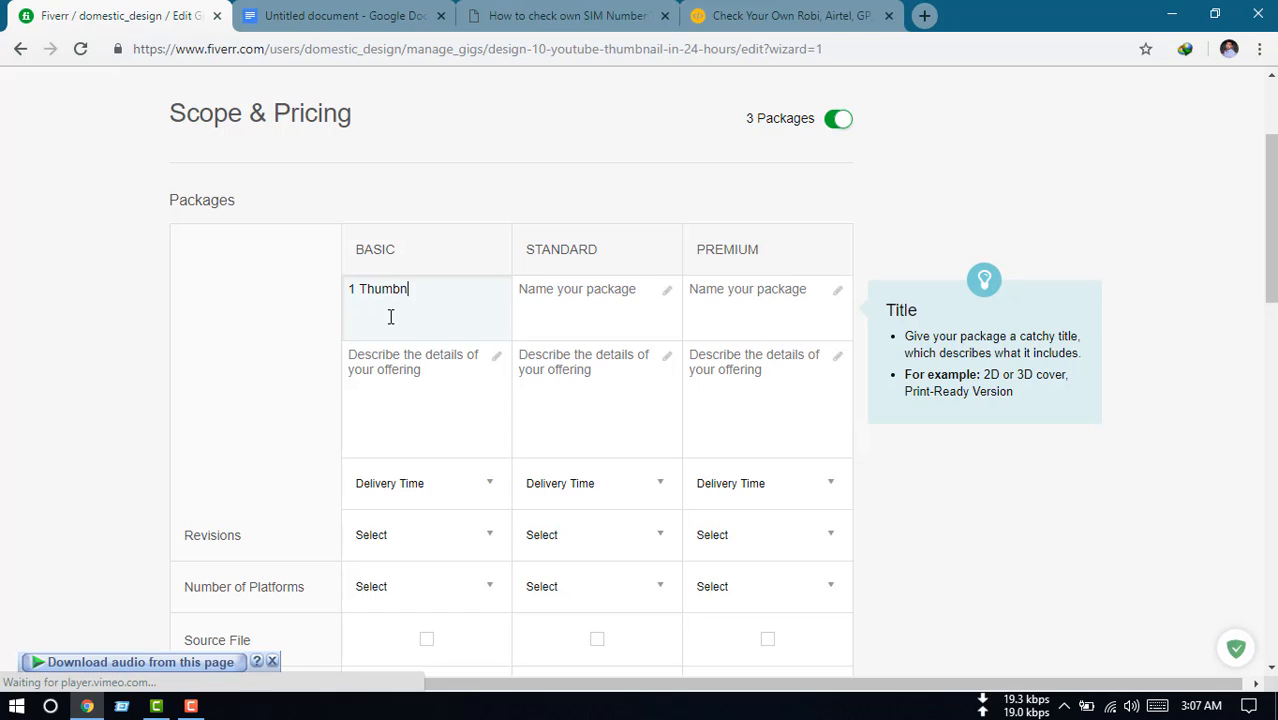
type("ail Design")
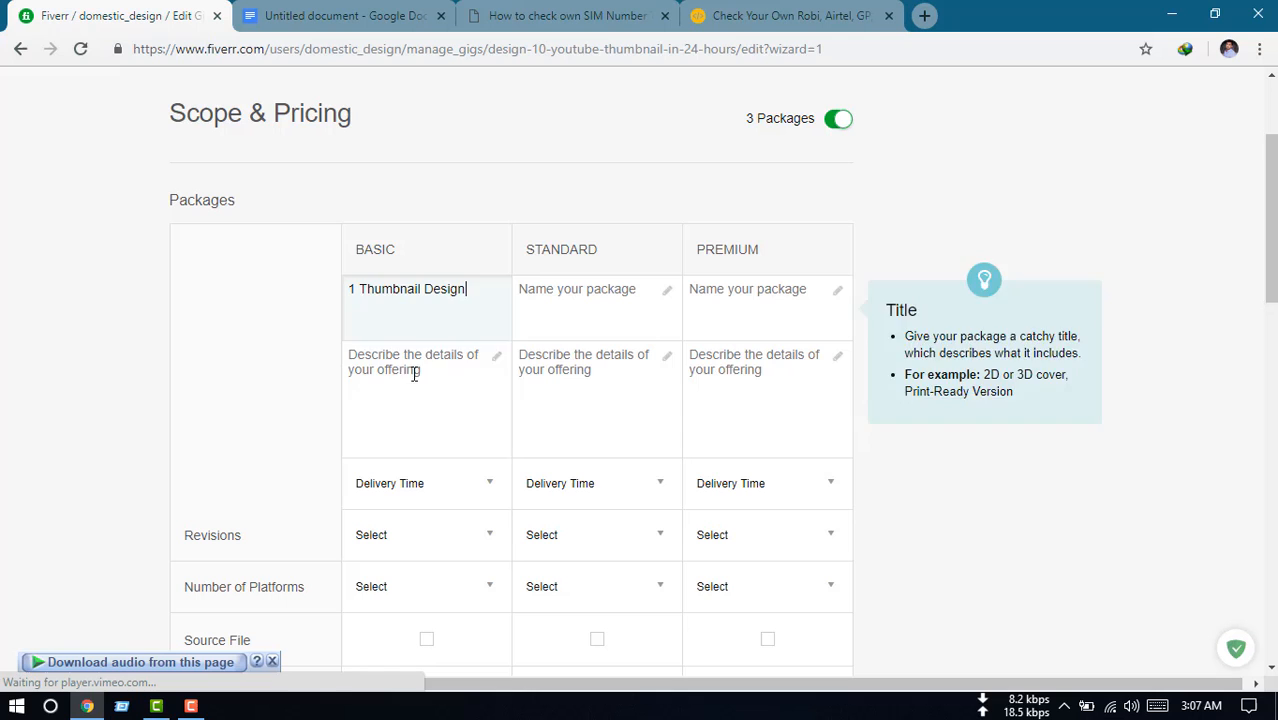
left_click(386, 271)
left_click(409, 320)
Copy the name into STANDARD and PREMIUM, changing the counts to 5 and 10.
left_click(585, 301)
left_click_drag(461, 298, 340, 294)
key("ctrl+c")
left_click(636, 322)
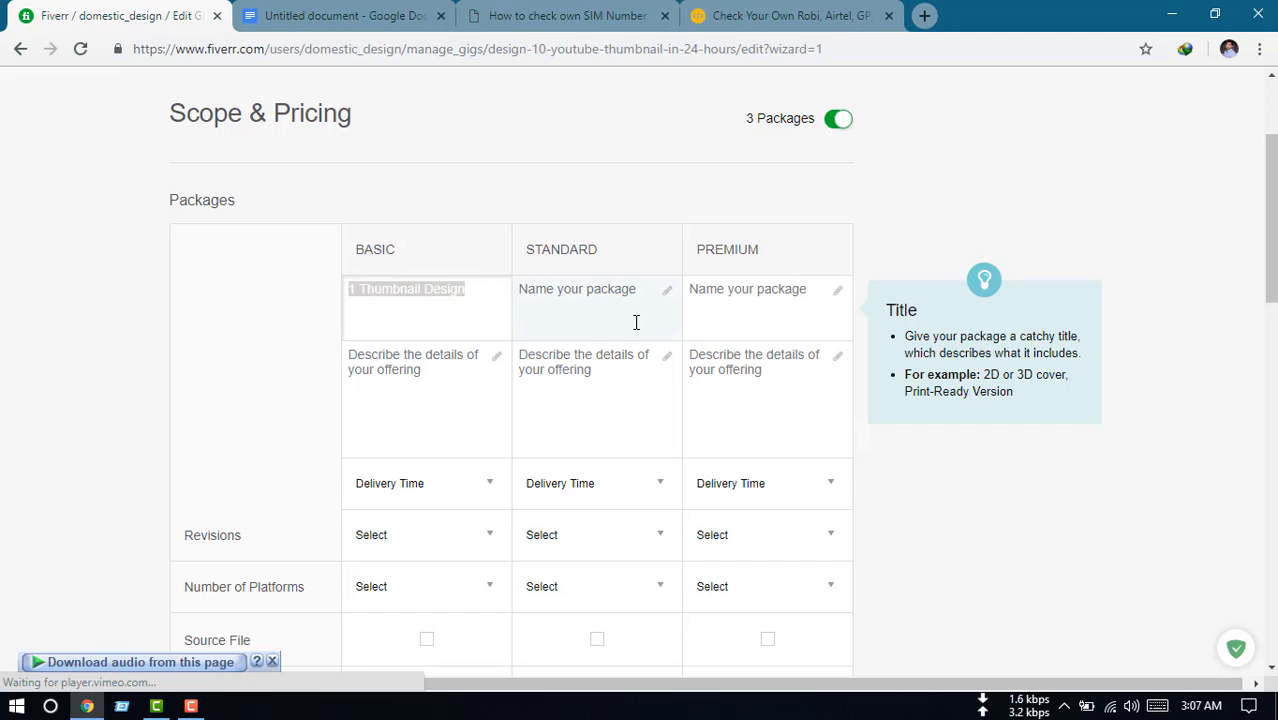
key("ctrl+v")
double_click(523, 289)
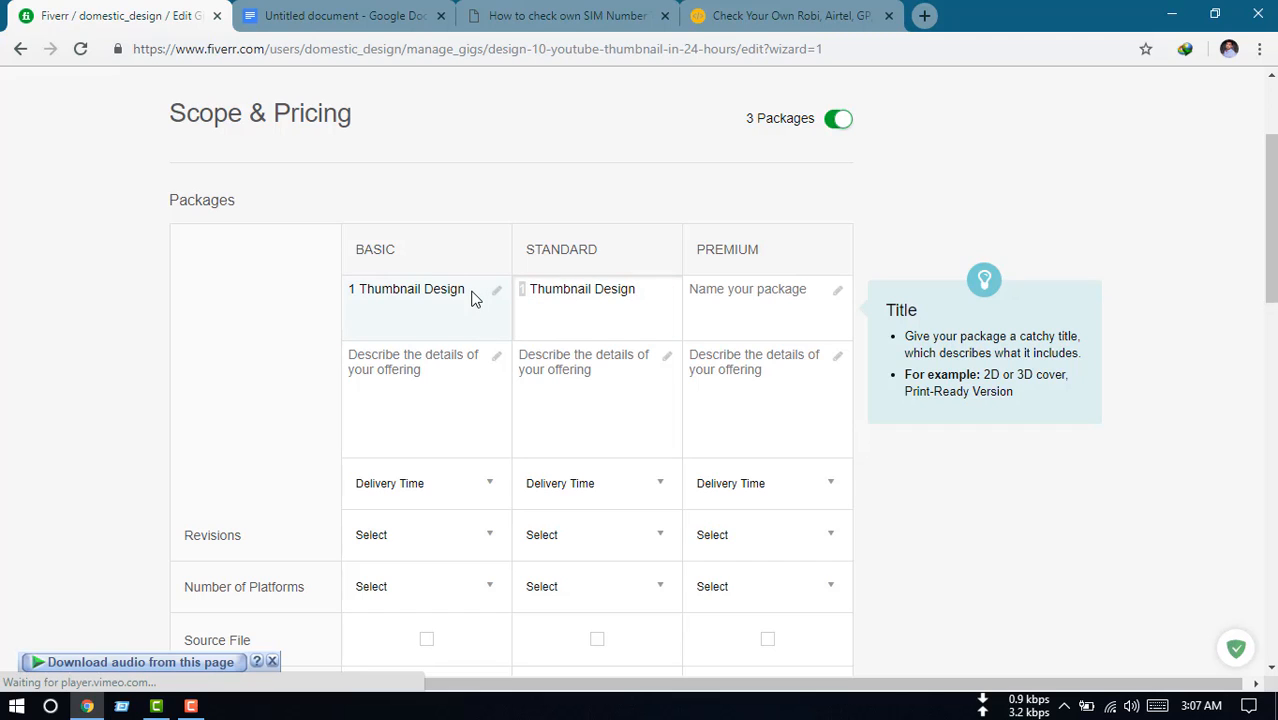
type("5")
left_click(722, 300)
key("ctrl+v")
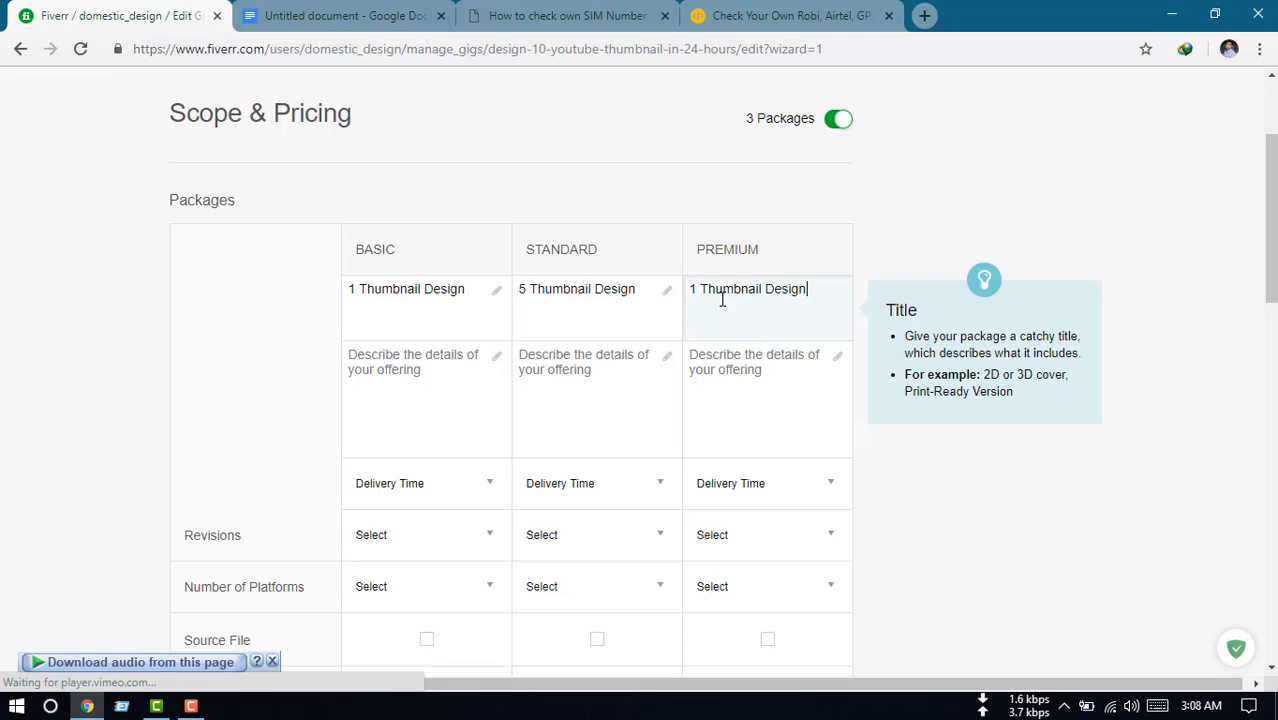
double_click(695, 292)
type("10")
scroll(749, 326, "down", 1)
scroll(439, 349, "up", 1)
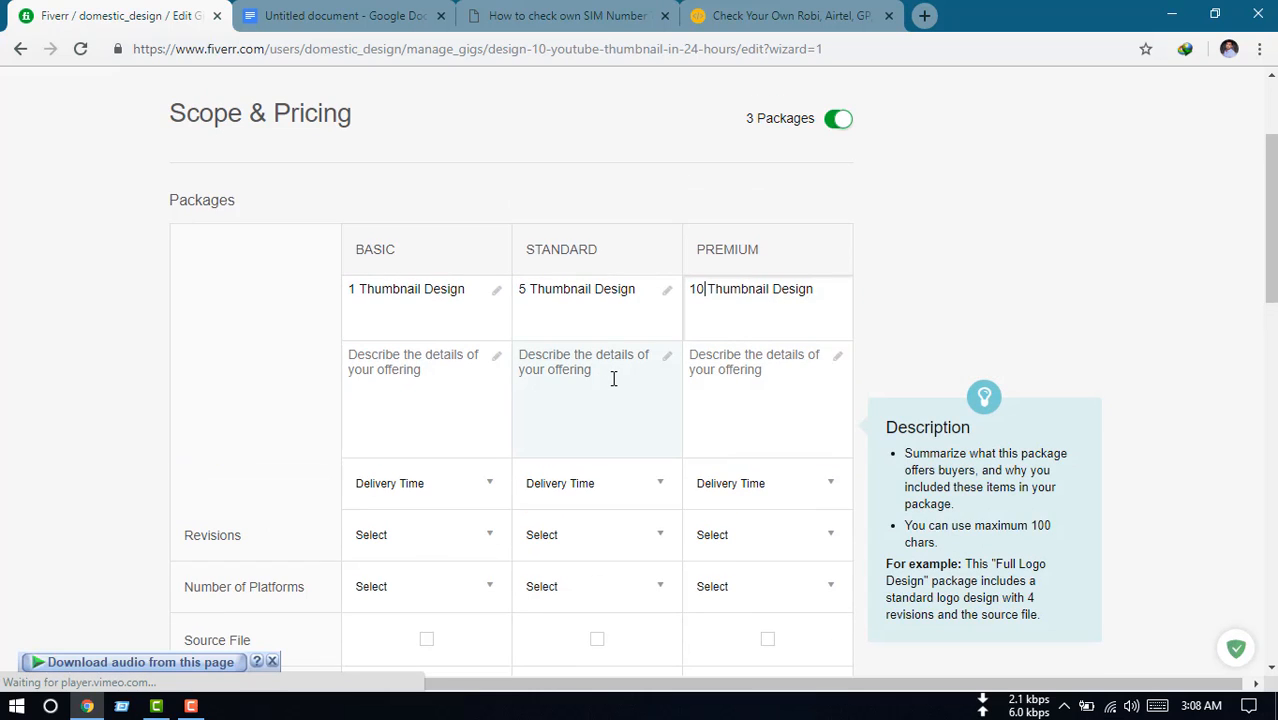
Write the Basic description 'I will Delivery 1 Thumbnail in 1 Day', fixing its spelling.
left_click(417, 373)
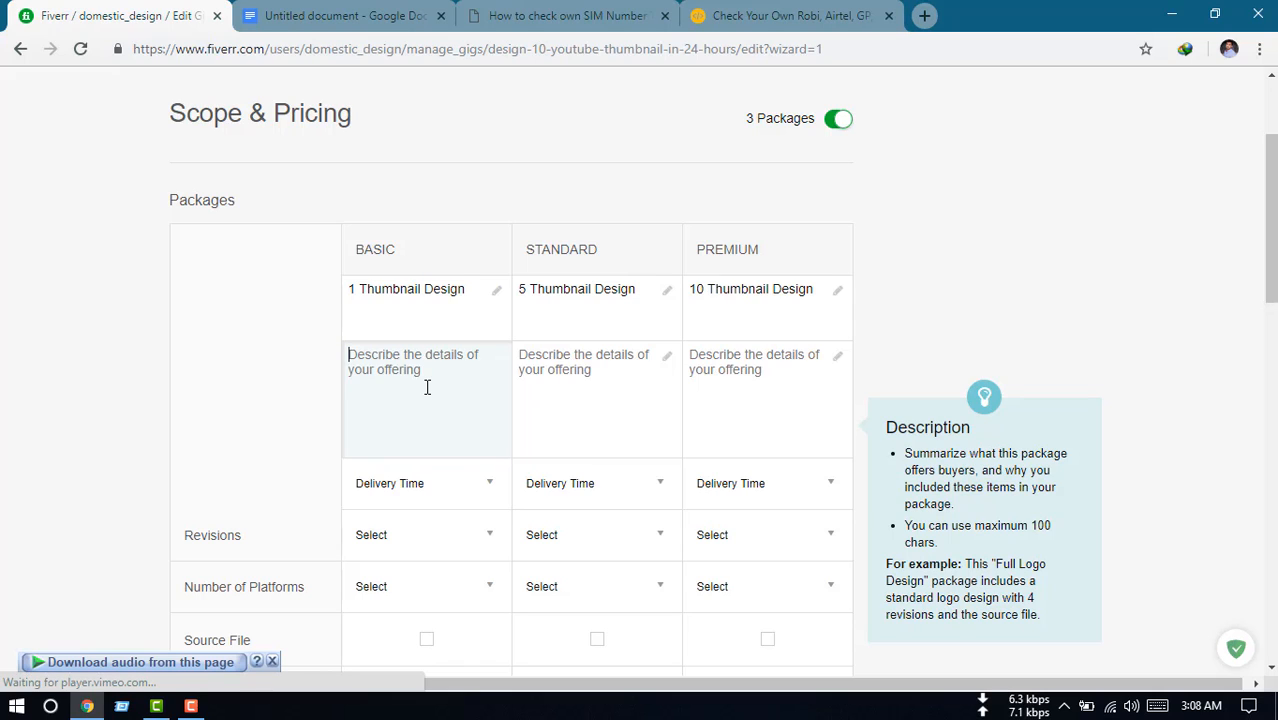
type("I will De")
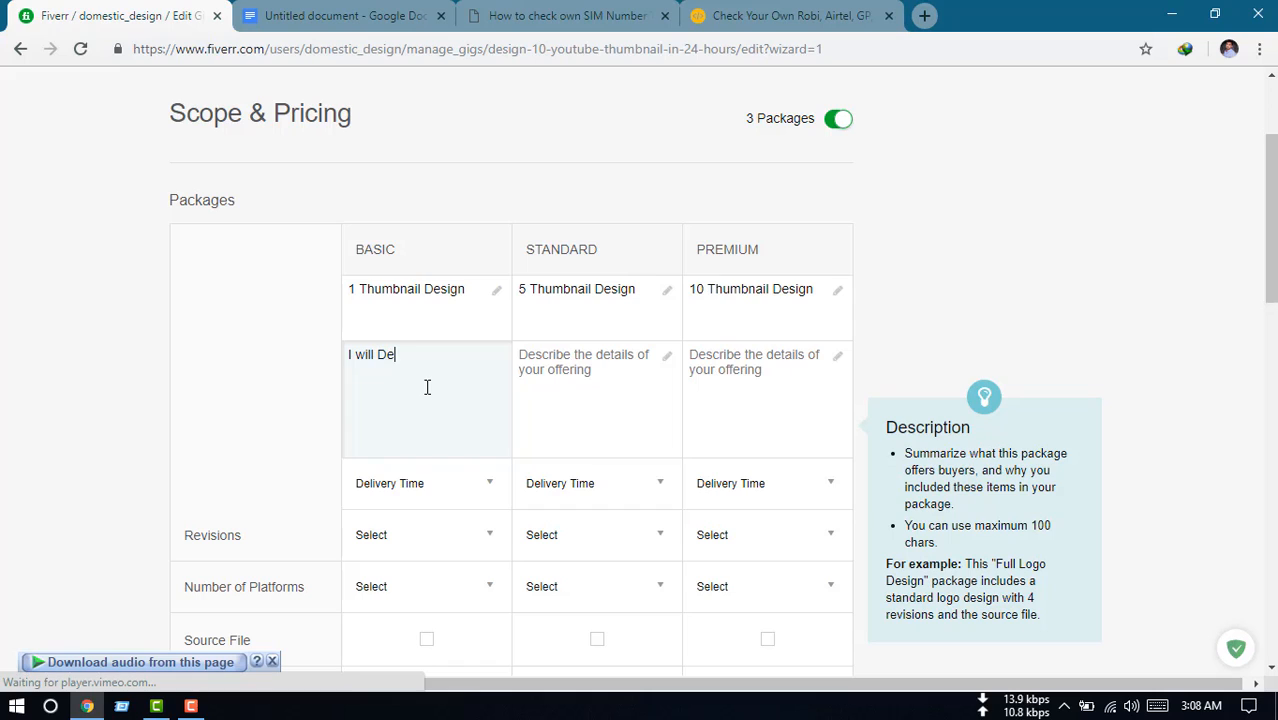
type("livedy")
key("BackSpace")
key("BackSpace")
type("y 1 Thubnai")
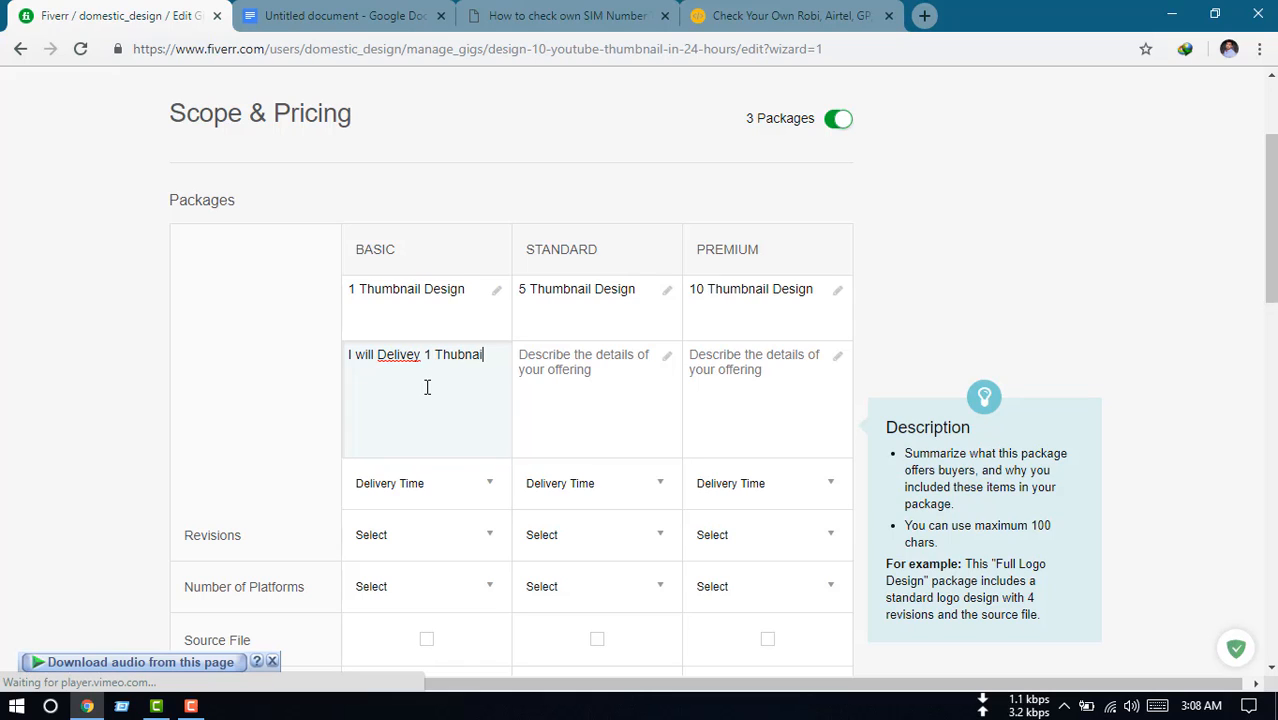
type("l in O")
type(" Day")
right_click(450, 355)
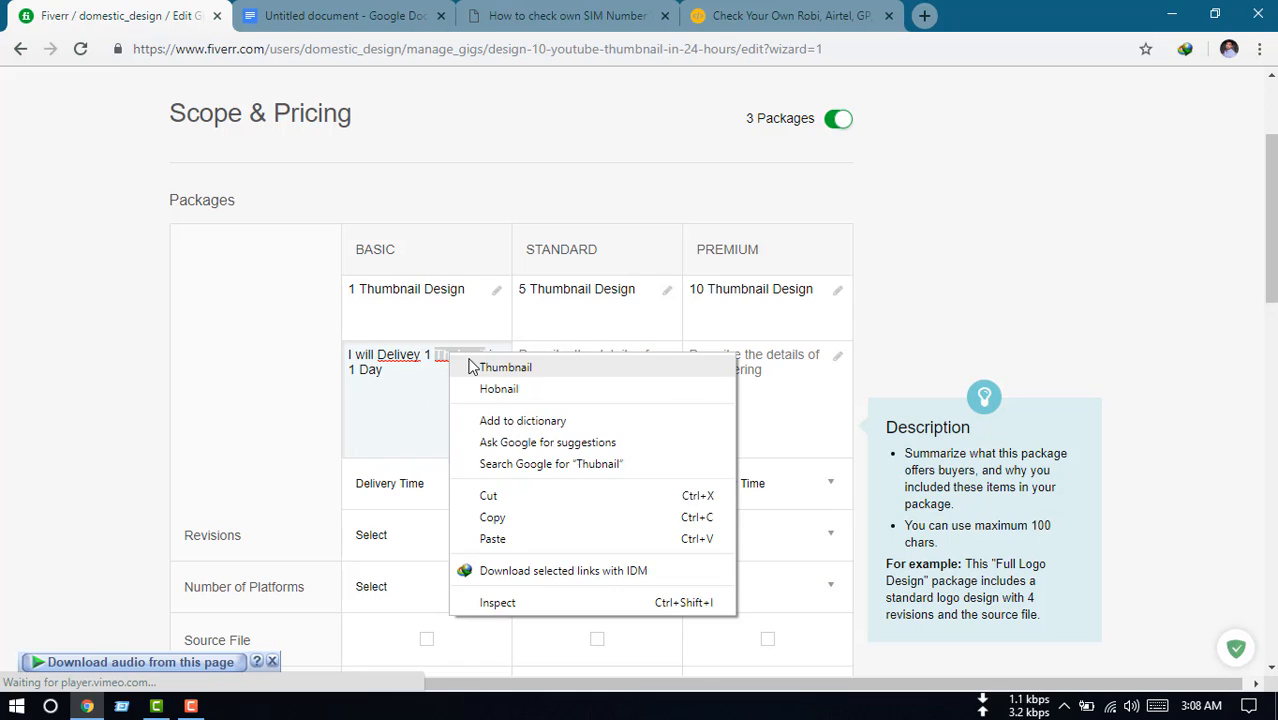
left_click(475, 367)
right_click(412, 358)
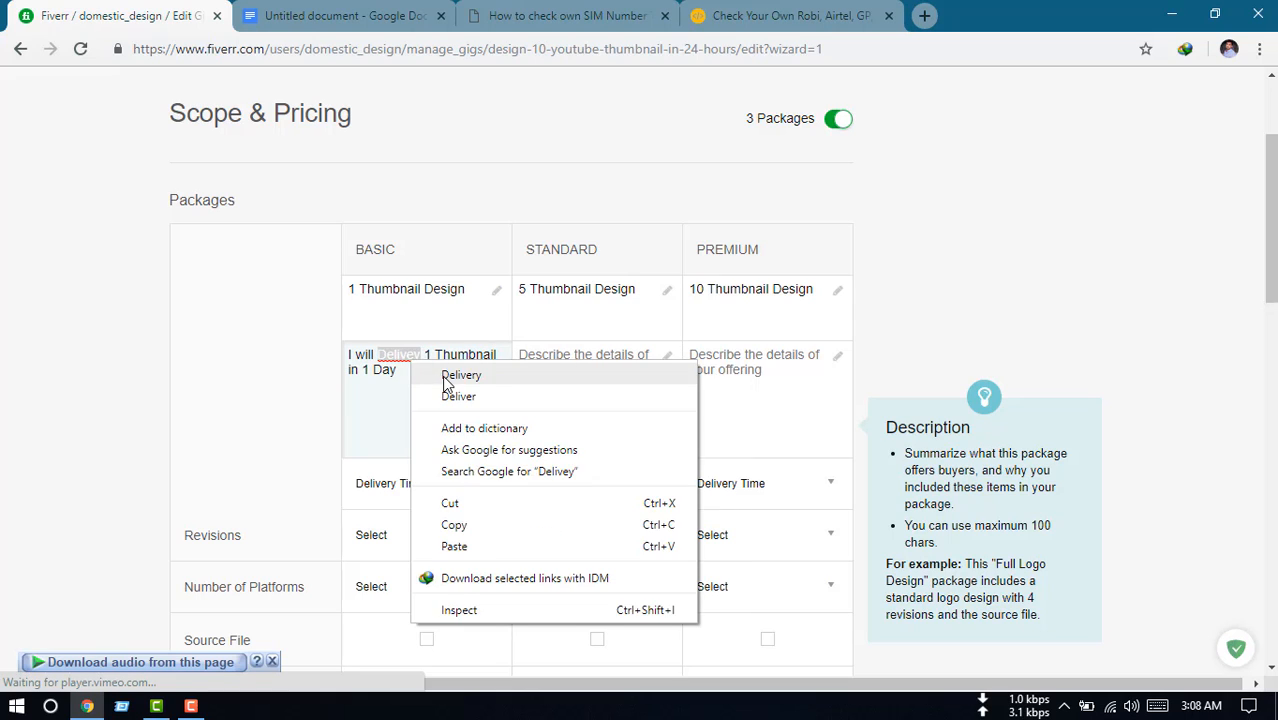
left_click(445, 376)
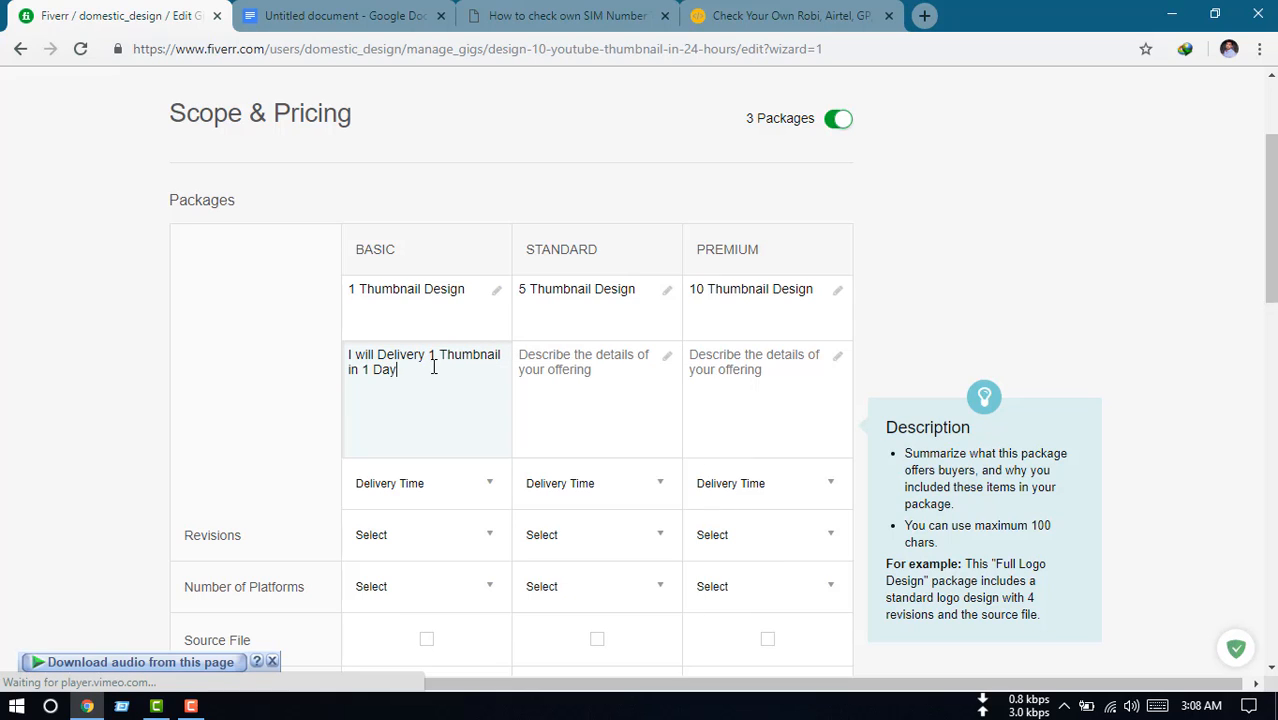
Copy the Basic description into Standard and Premium, changing the thumbnail count to 5 and 10.
key("ctrl+a")
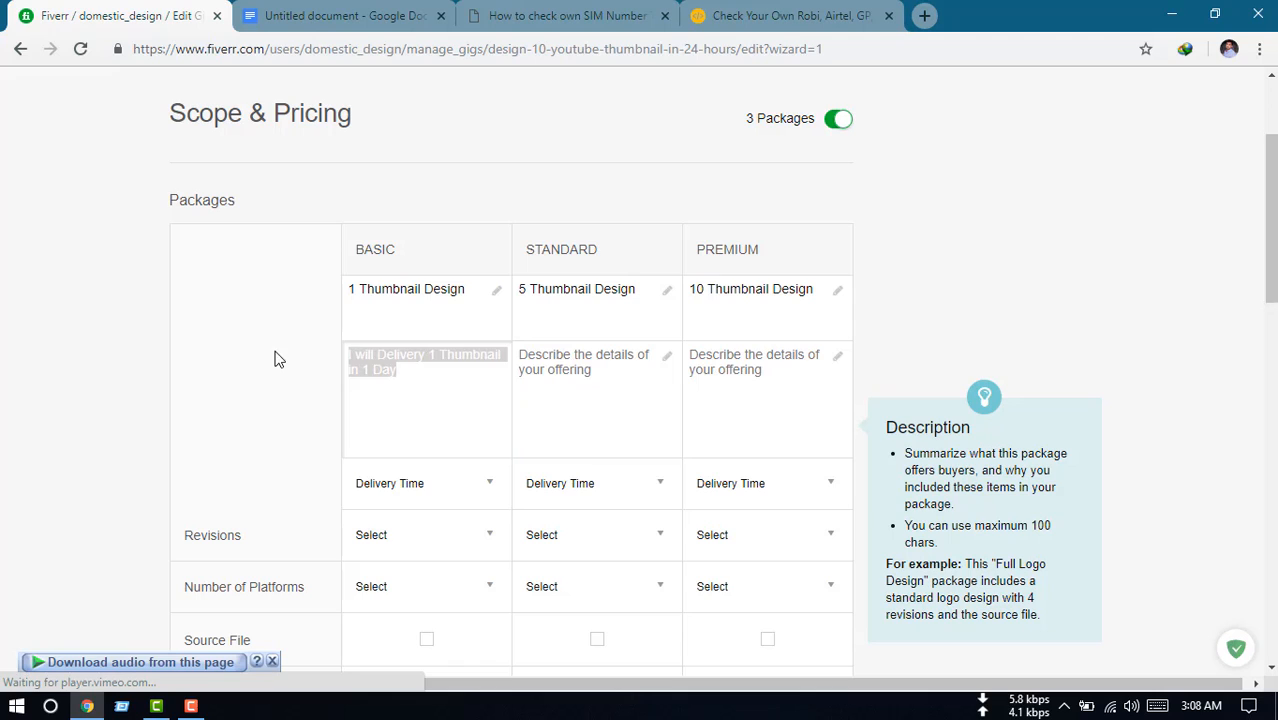
key("ctrl+c")
left_click(607, 422)
key("ctrl+v")
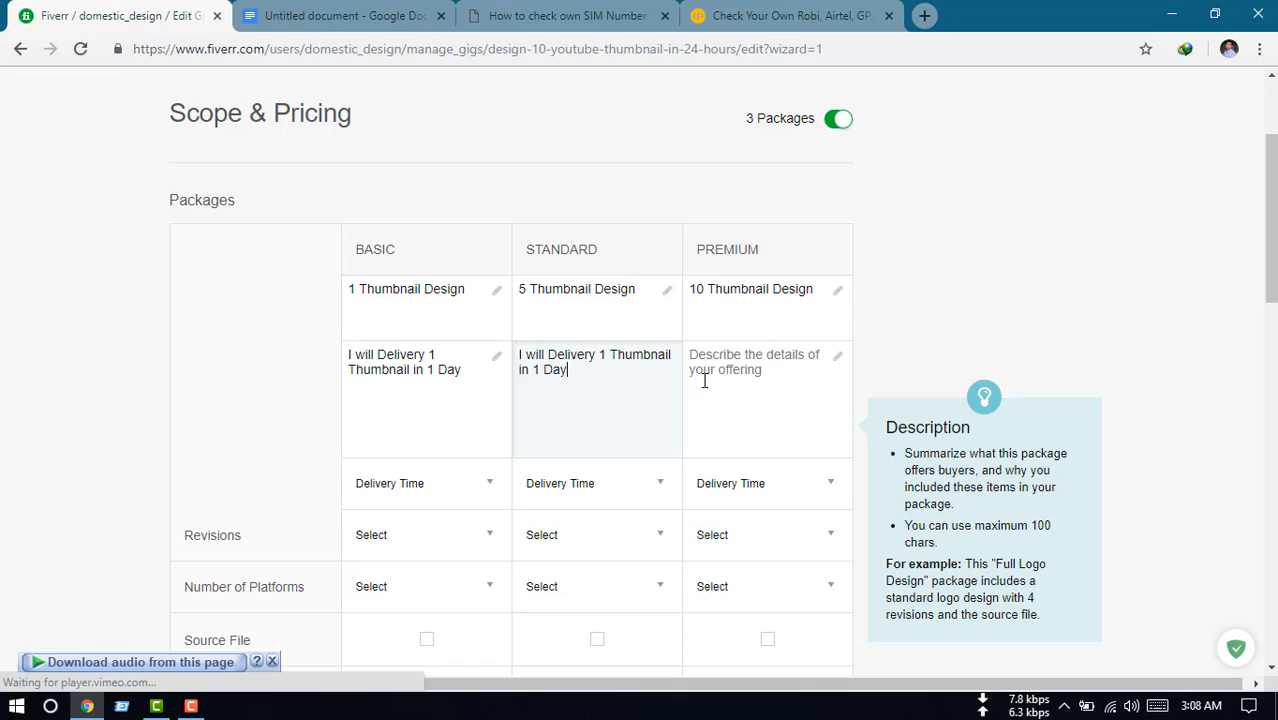
left_click(705, 377)
key("ctrl+v")
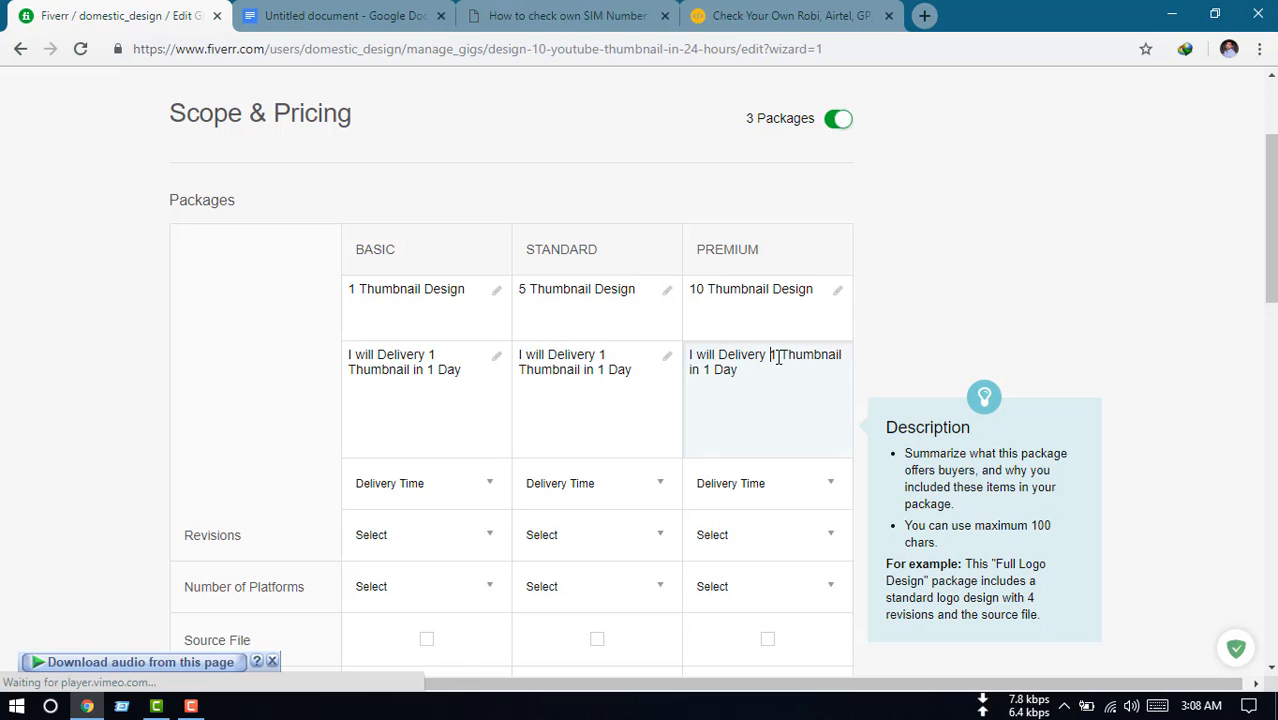
left_click(778, 357)
type("0")
left_click(603, 355)
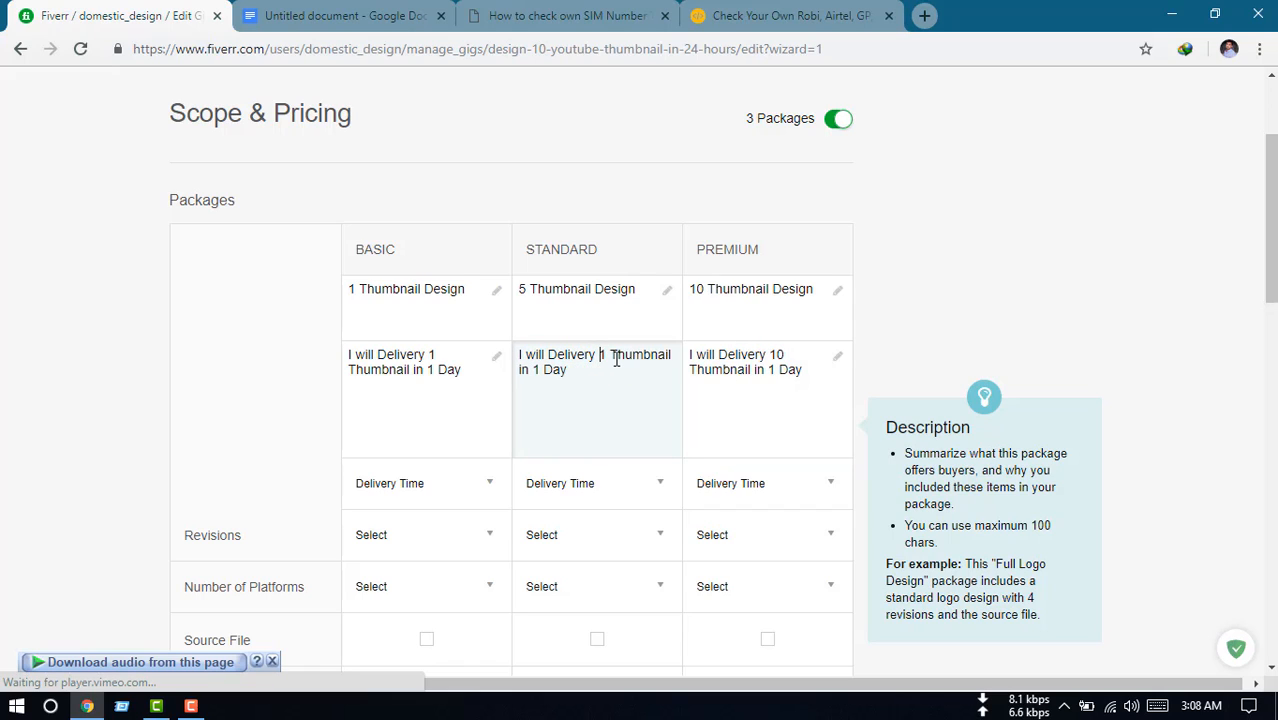
key("Delete")
type("5")
left_click(357, 393)
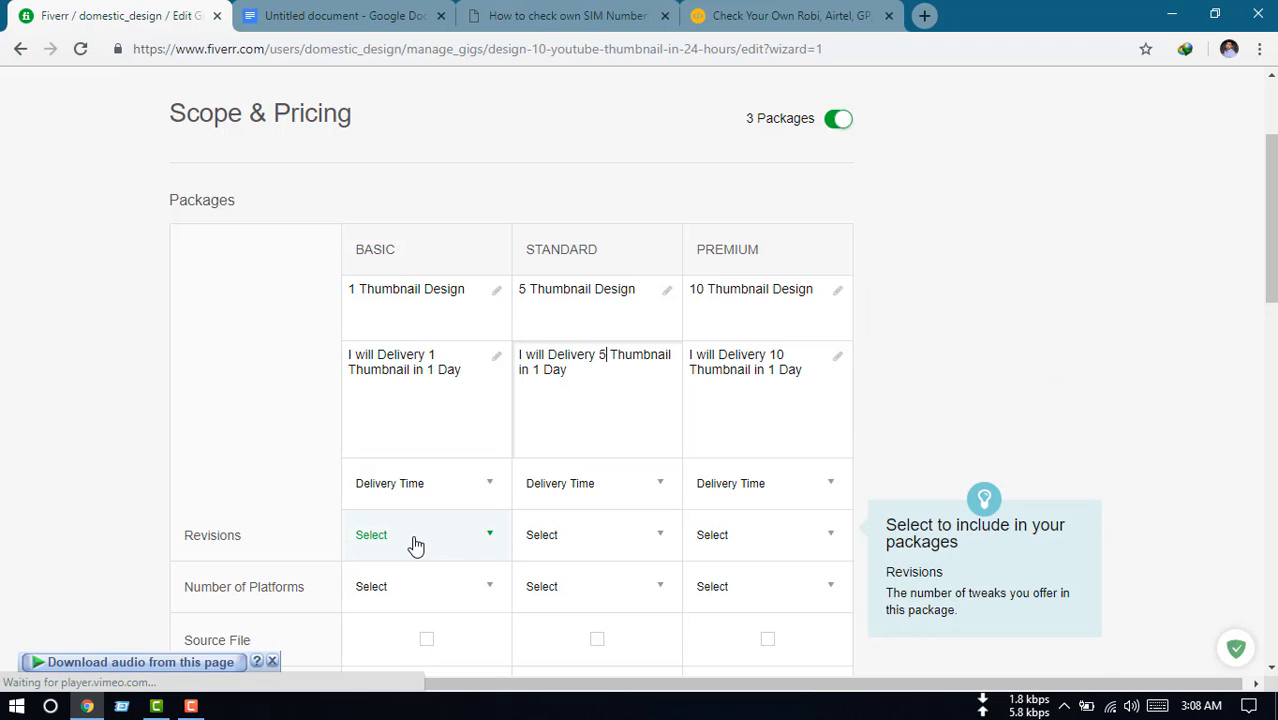
scroll(416, 545, "down", 1)
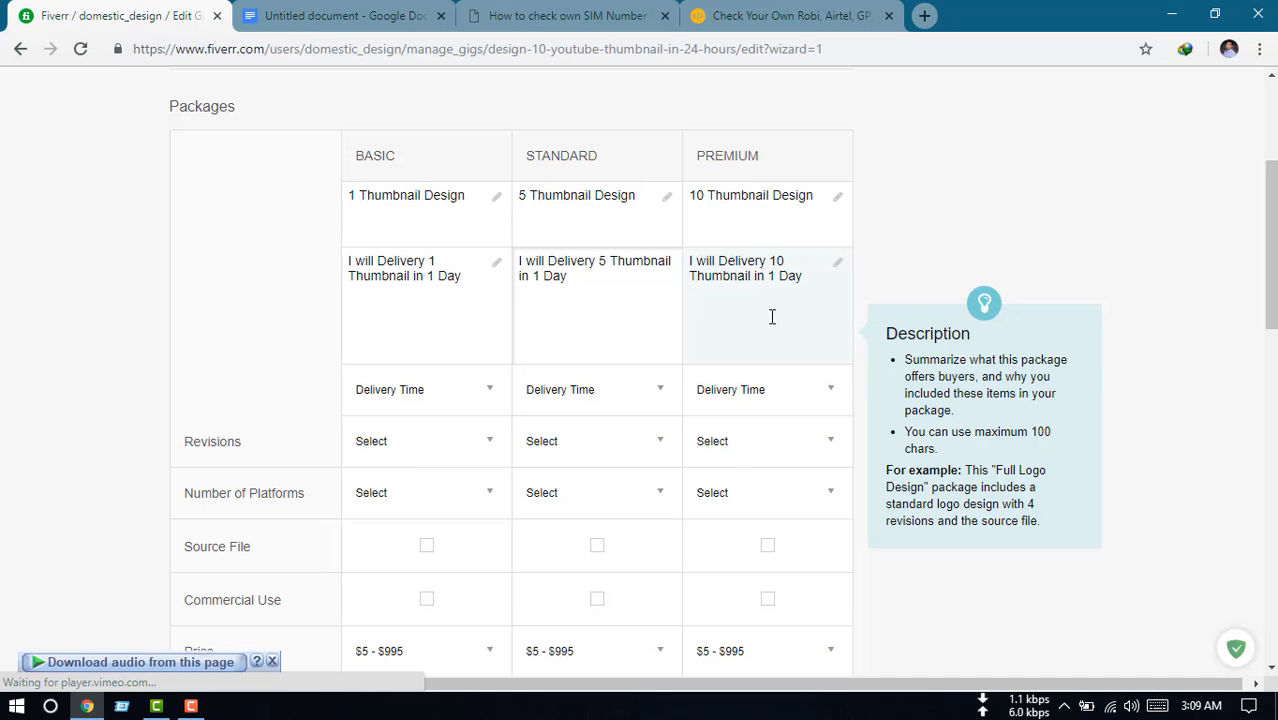
Set delivery times to 1 Day for Basic, 1 Day for Standard and 2 Days for Premium.
left_click(450, 395)
left_click(392, 398)
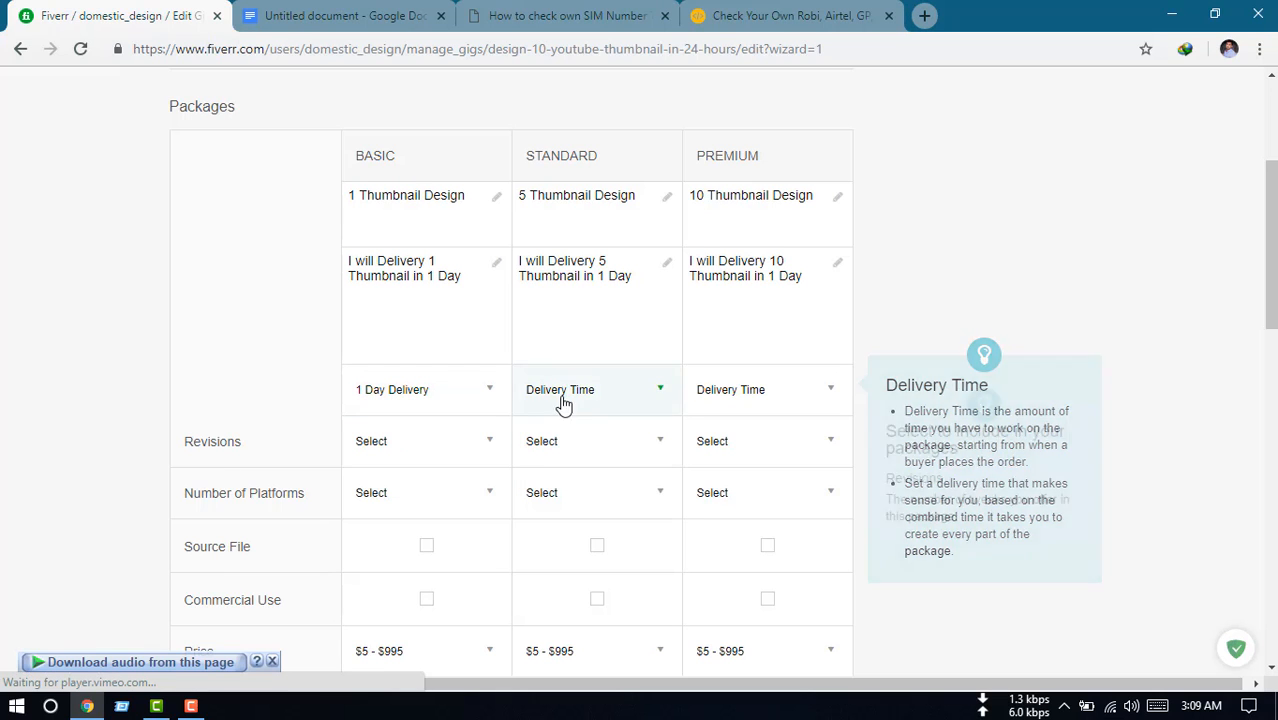
left_click(562, 400)
left_click(566, 394)
left_click(763, 404)
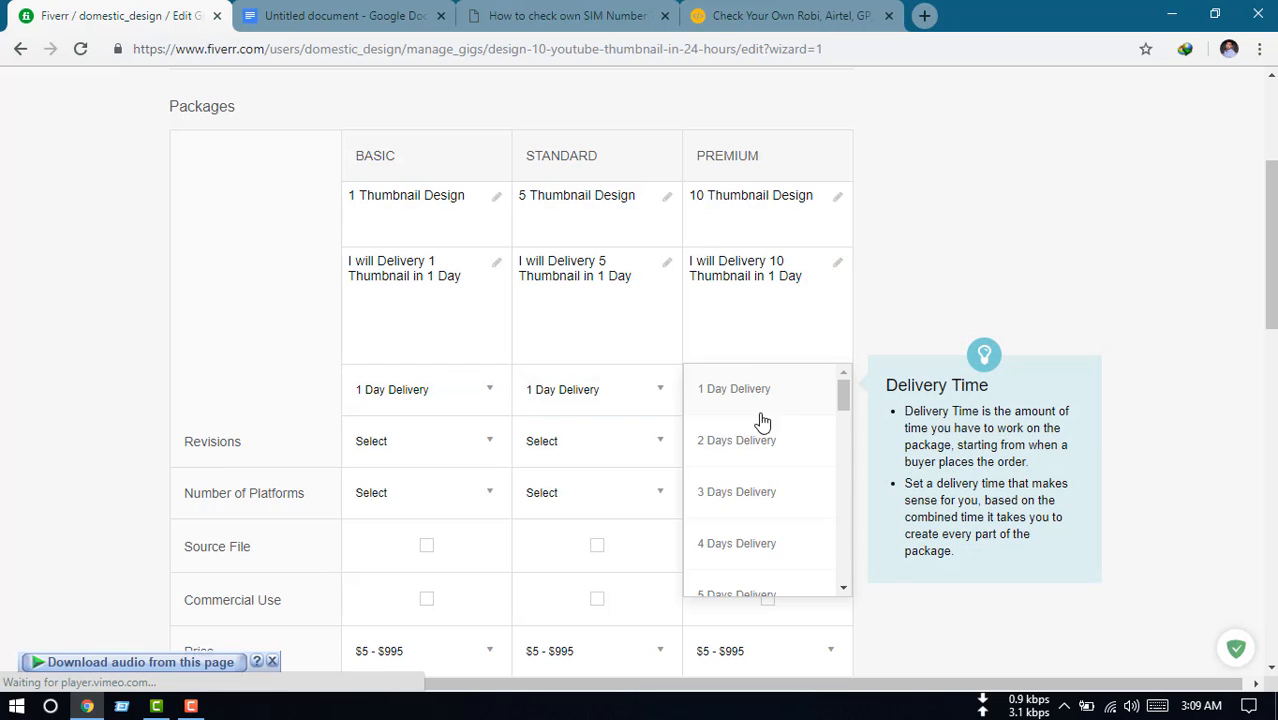
left_click(756, 445)
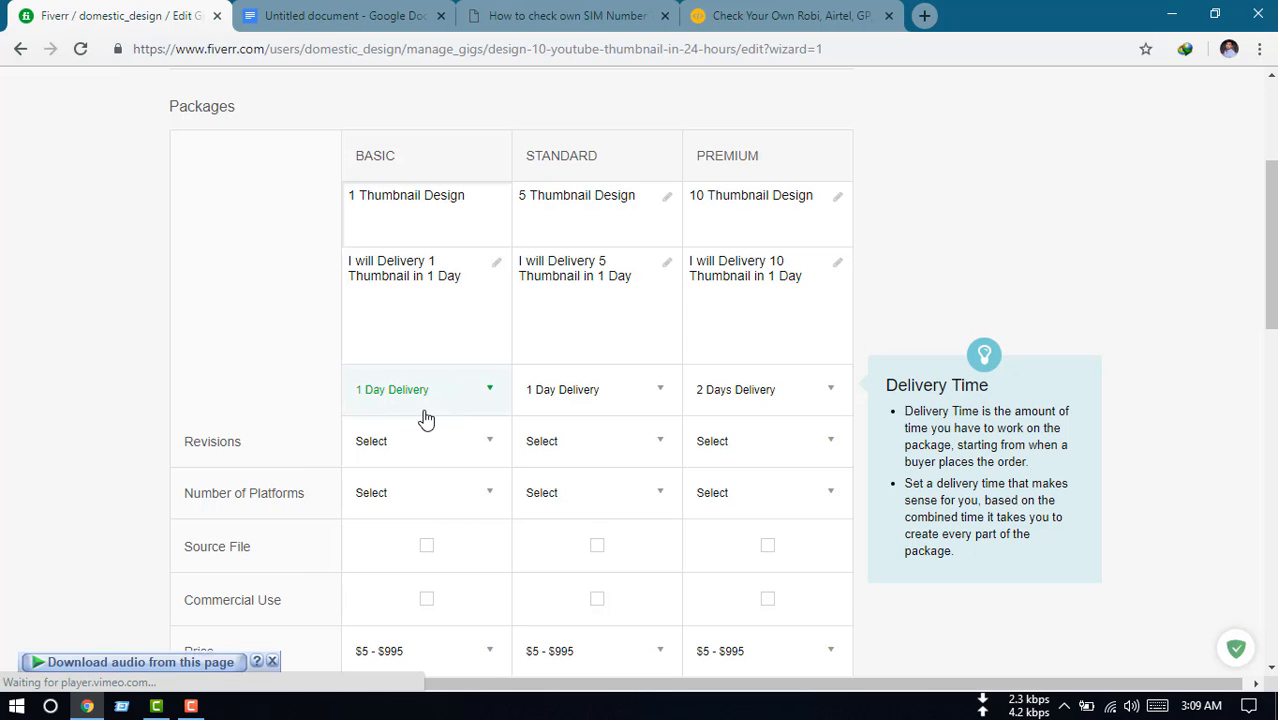
Set revisions to Unlimited for the Basic, Standard and Premium packages.
scroll(191, 426, "down", 1)
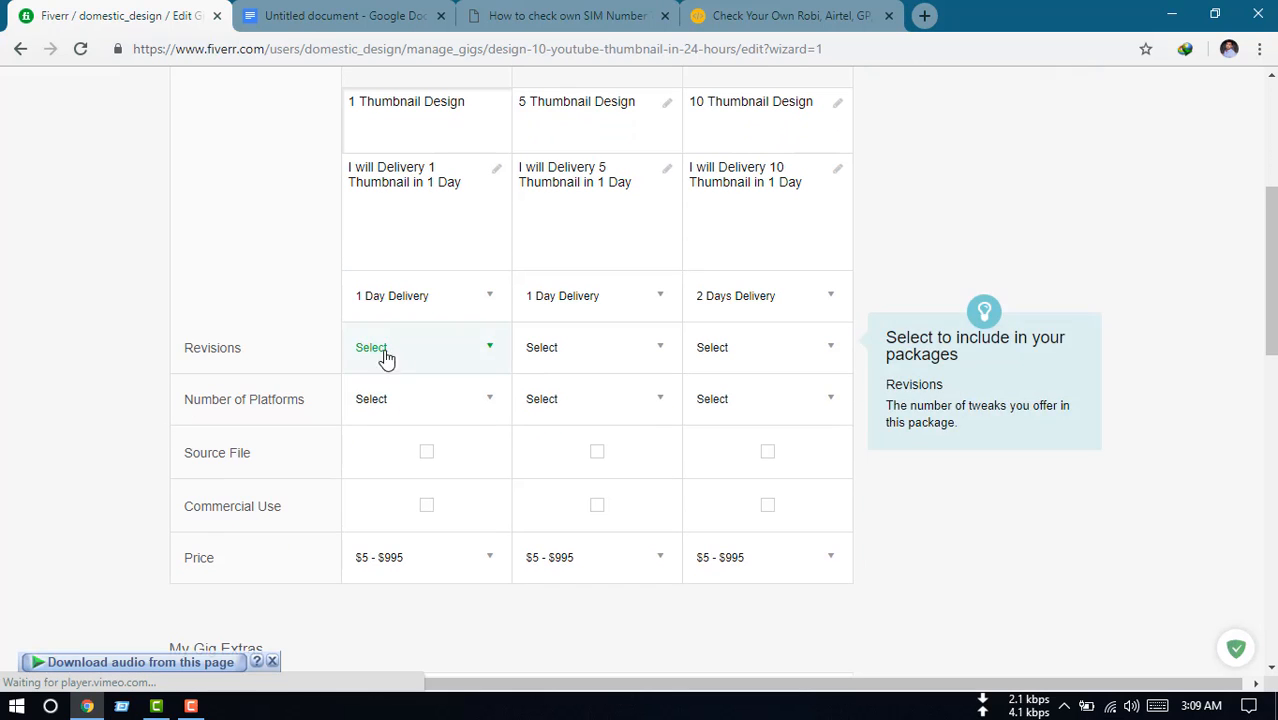
left_click(381, 372)
scroll(394, 476, "down", 3)
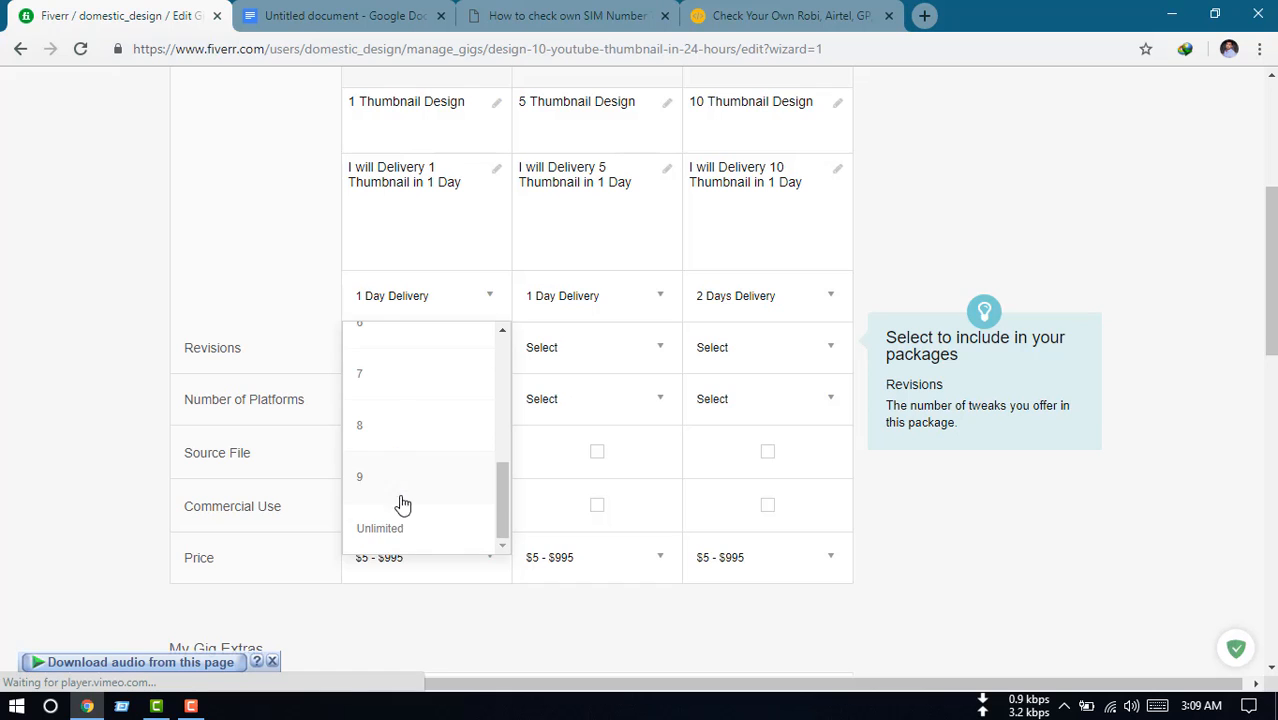
left_click(405, 527)
left_click(593, 345)
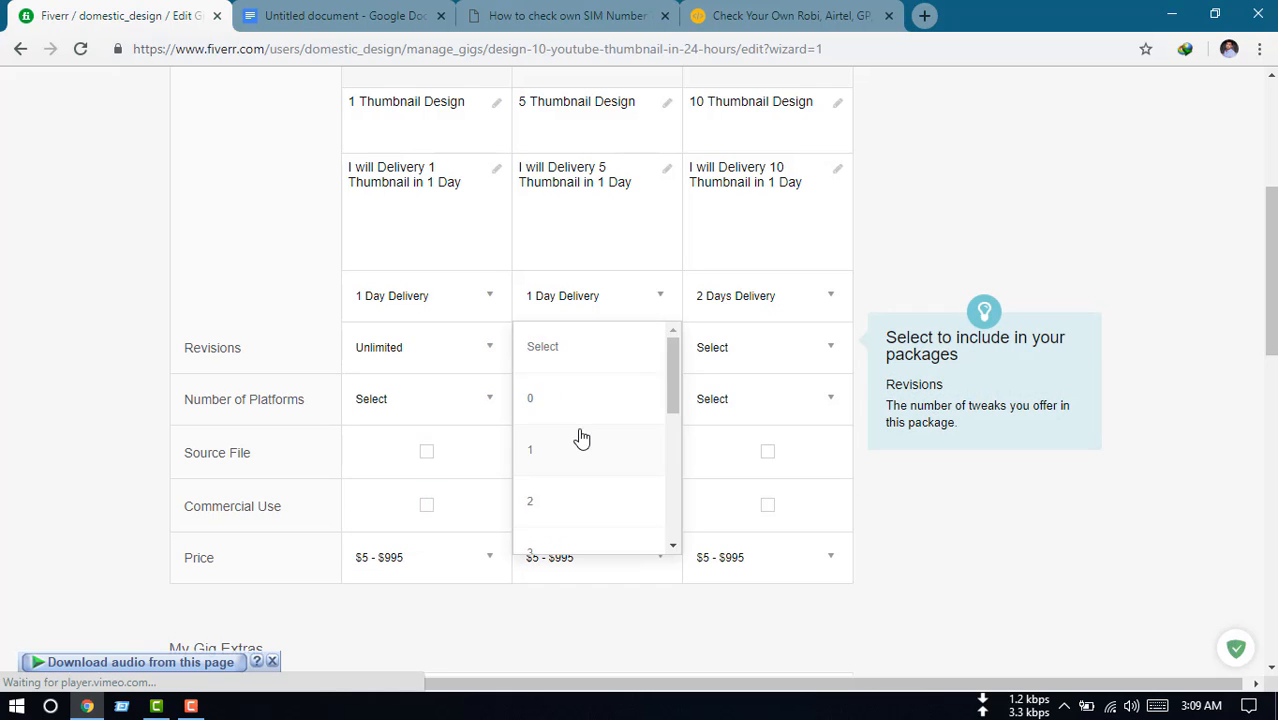
scroll(580, 480, "down", 4)
left_click(582, 528)
left_click(727, 351)
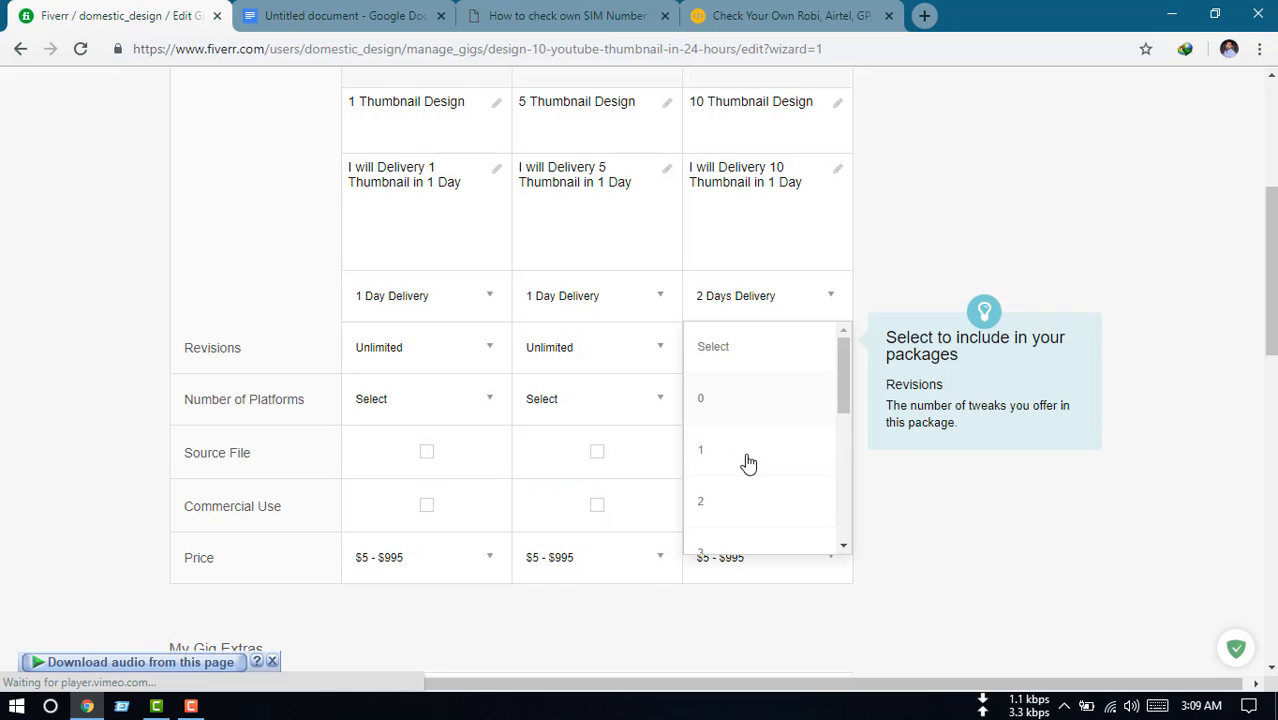
scroll(748, 490, "down", 4)
left_click(745, 538)
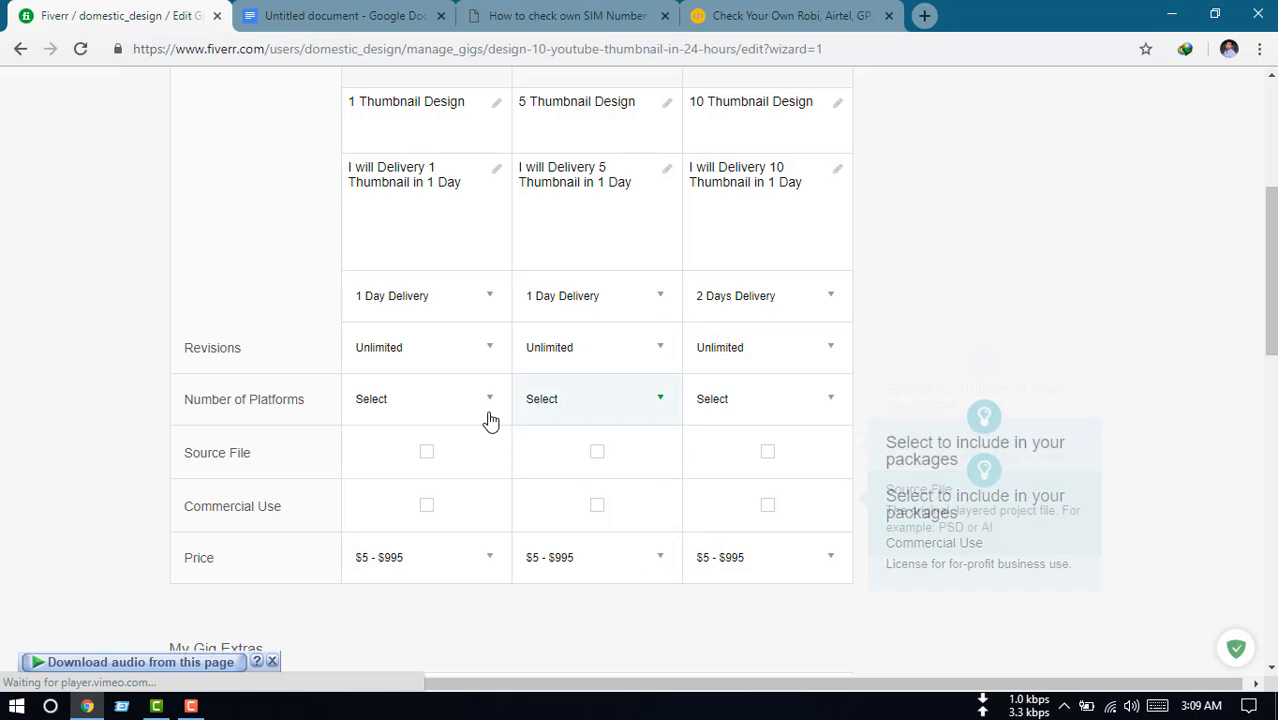
scroll(388, 470, "up", 2)
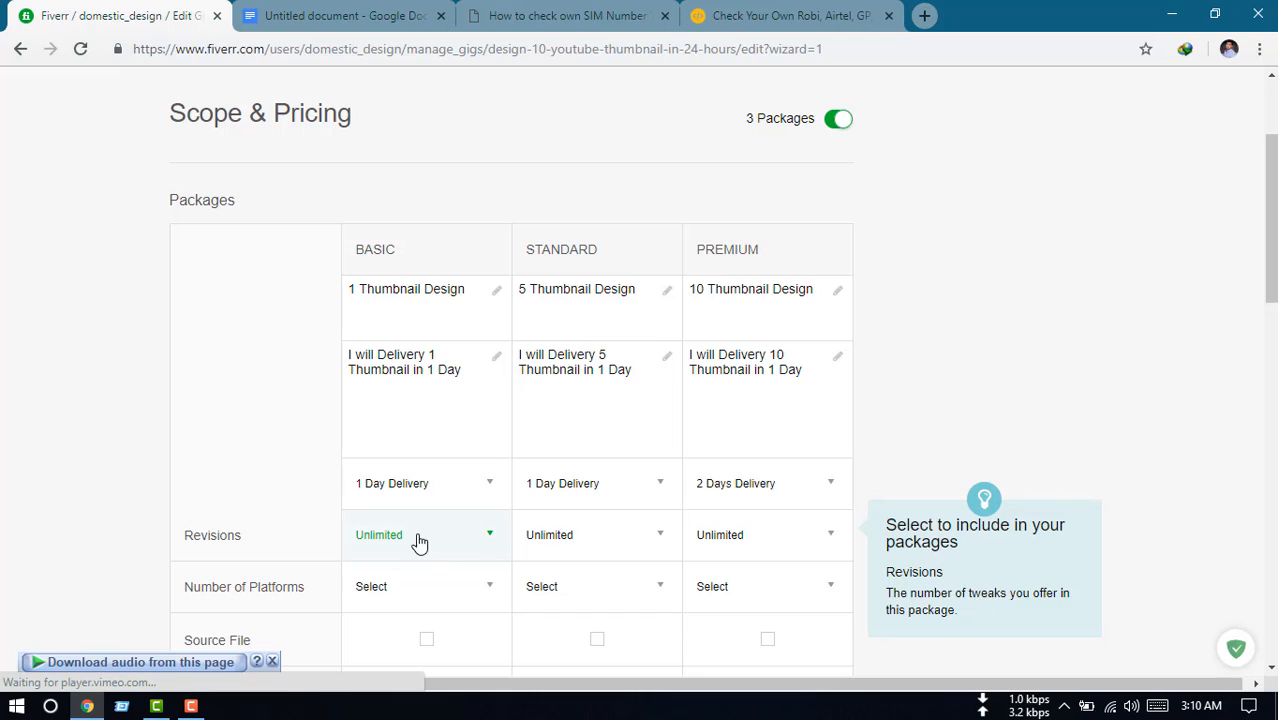
scroll(372, 533, "down", 1)
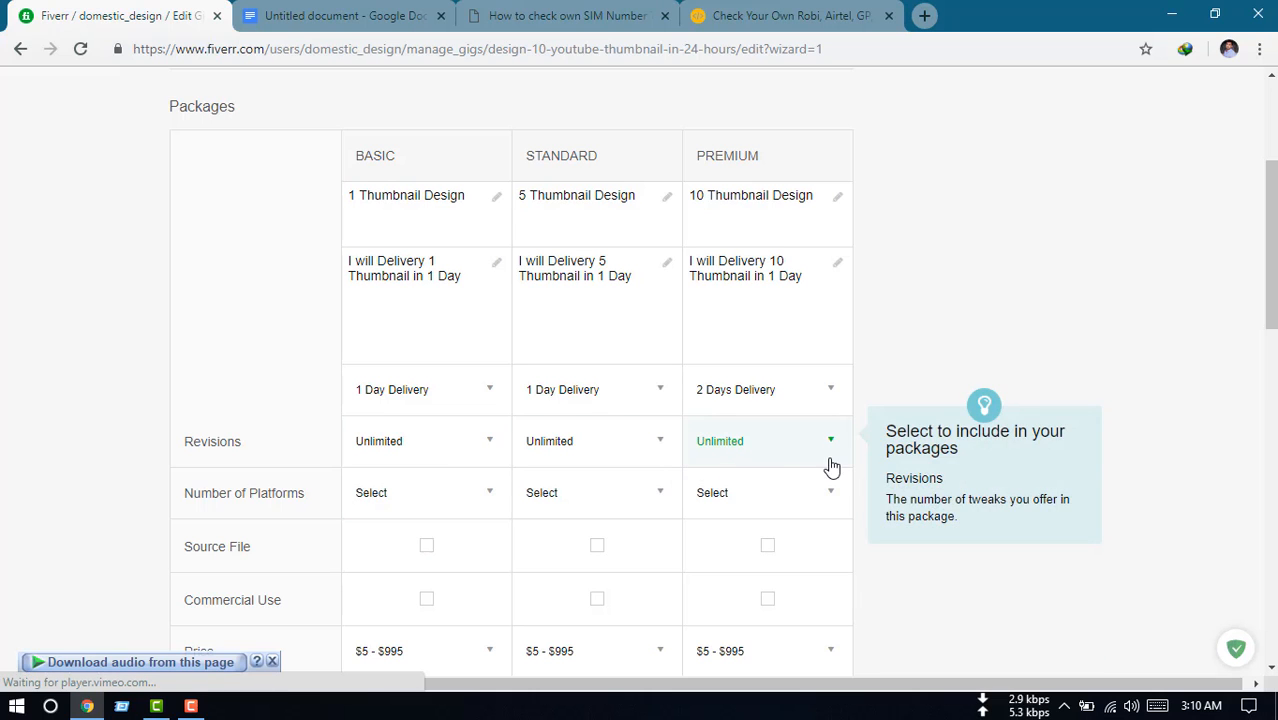
Tick Source File and Commercial Use for the Basic, Standard and Premium packages.
scroll(88, 441, "down", 1)
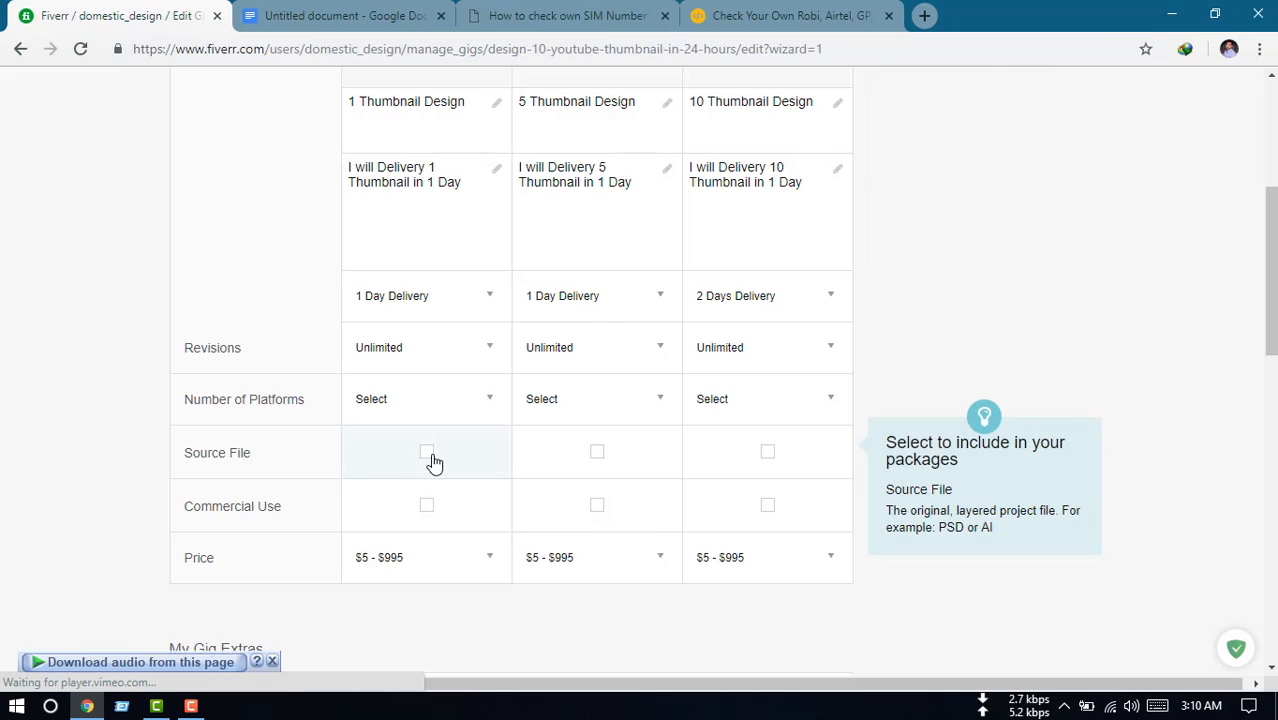
left_click(597, 454)
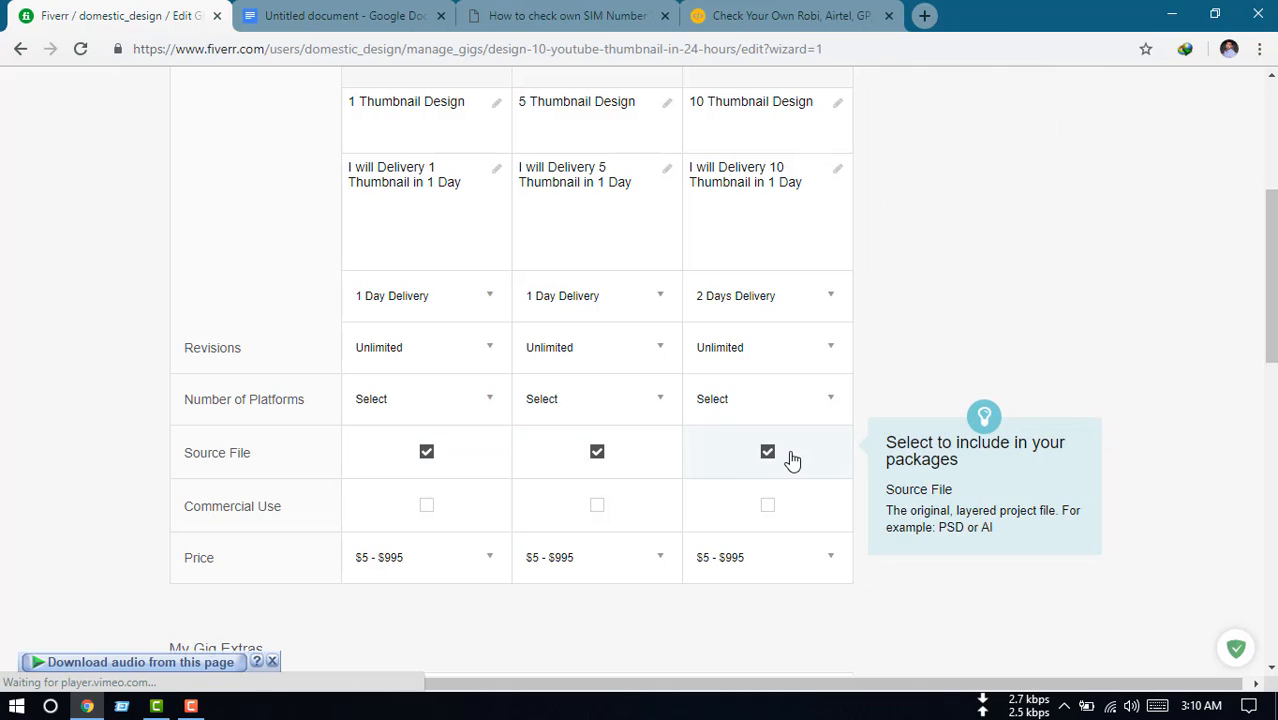
left_click(428, 510)
left_click(598, 512)
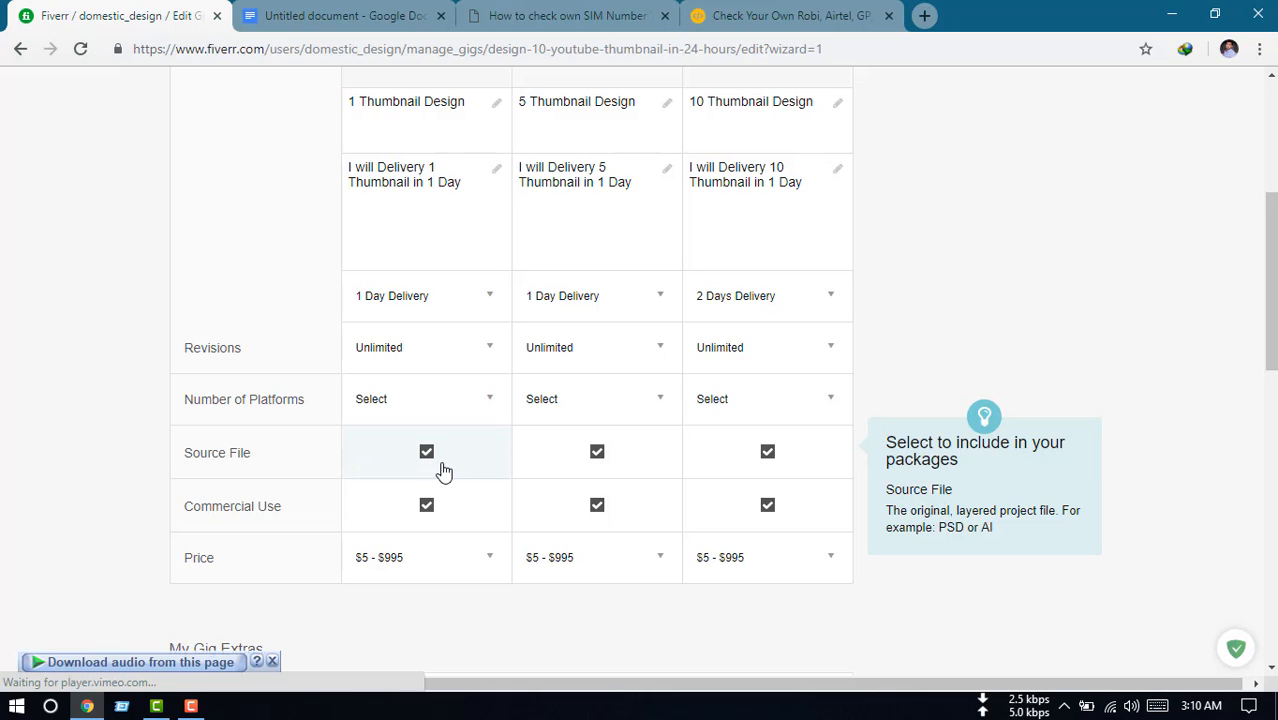
scroll(441, 472, "up", 1)
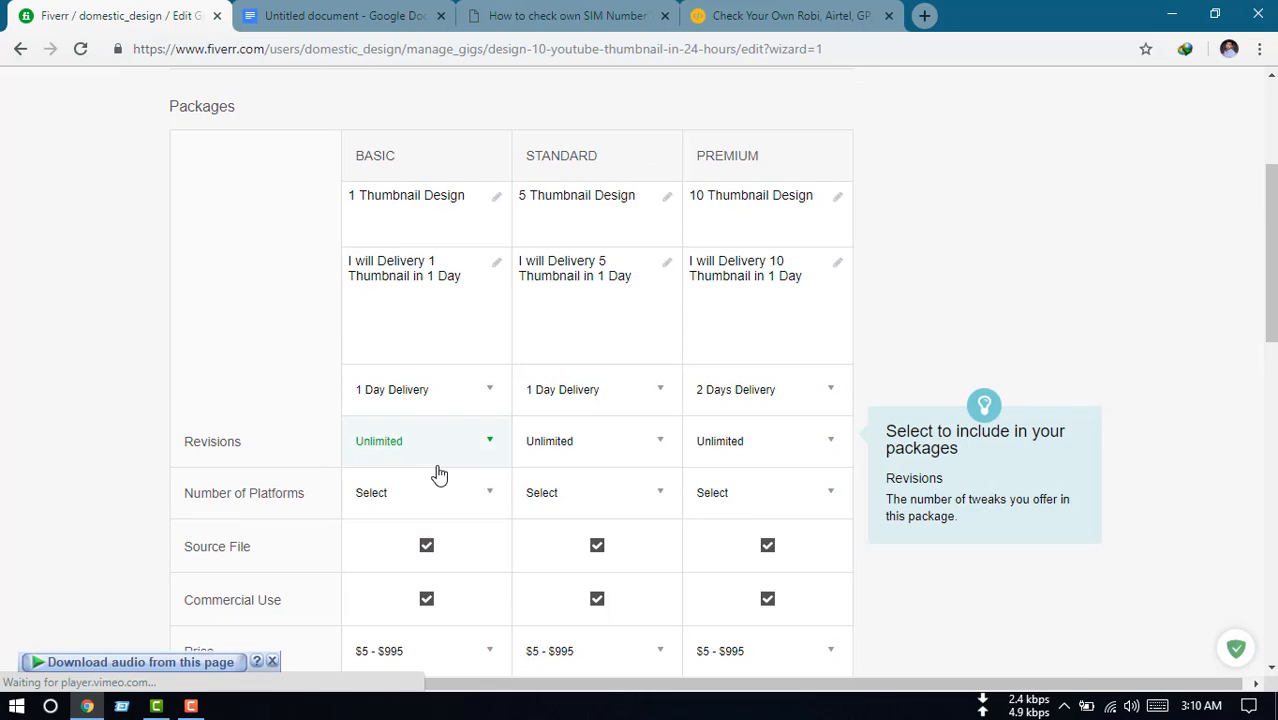
scroll(437, 474, "down", 1)
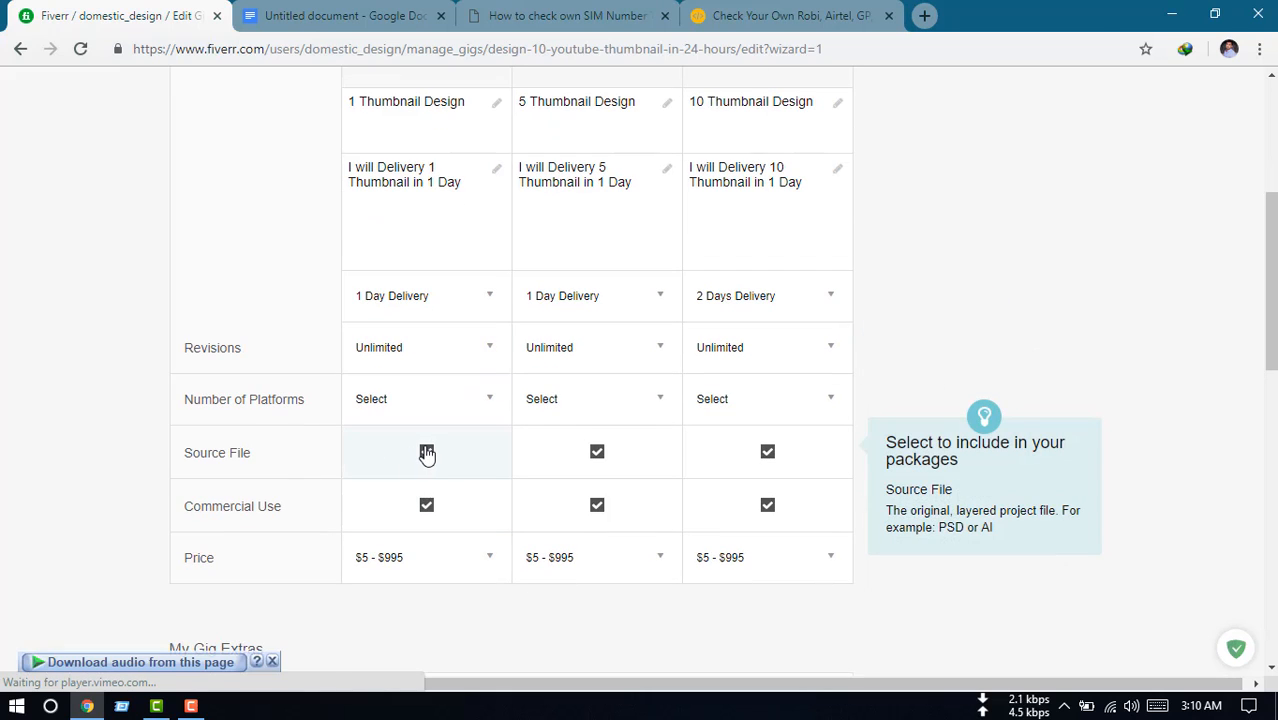
scroll(422, 496, "down", 2)
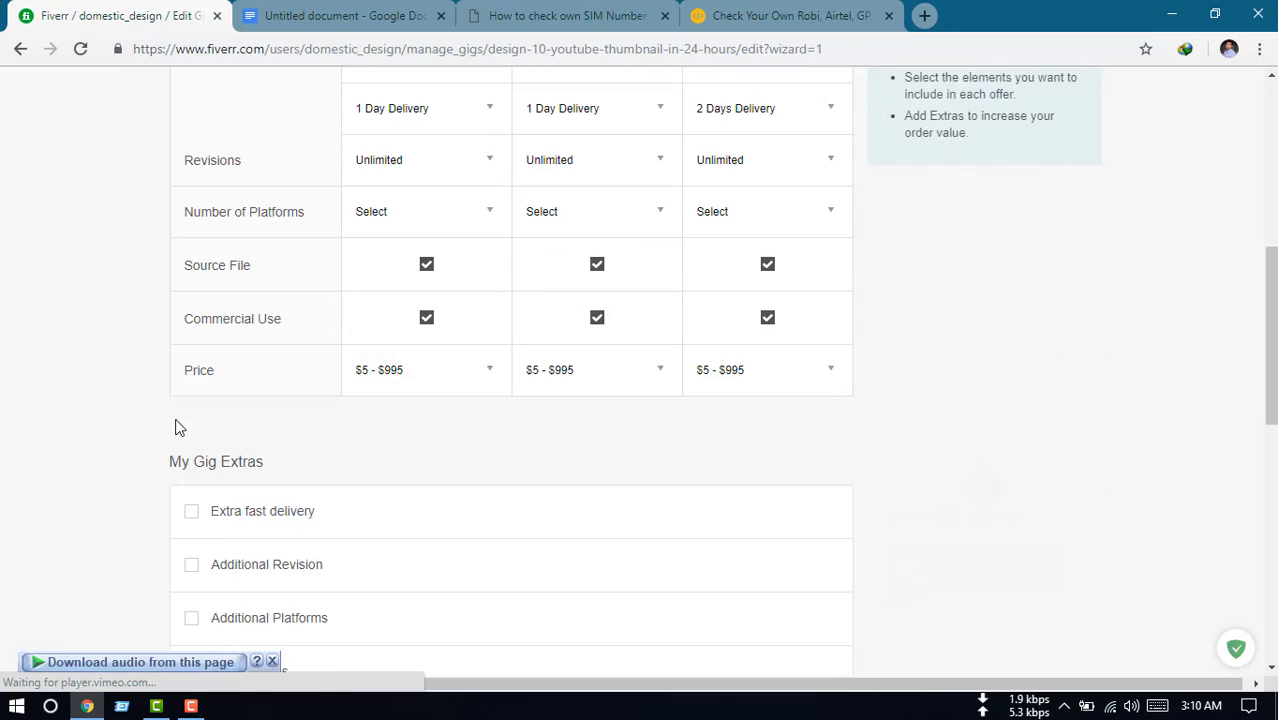
scroll(288, 433, "up", 5)
scroll(413, 497, "down", 3)
scroll(420, 480, "up", 1)
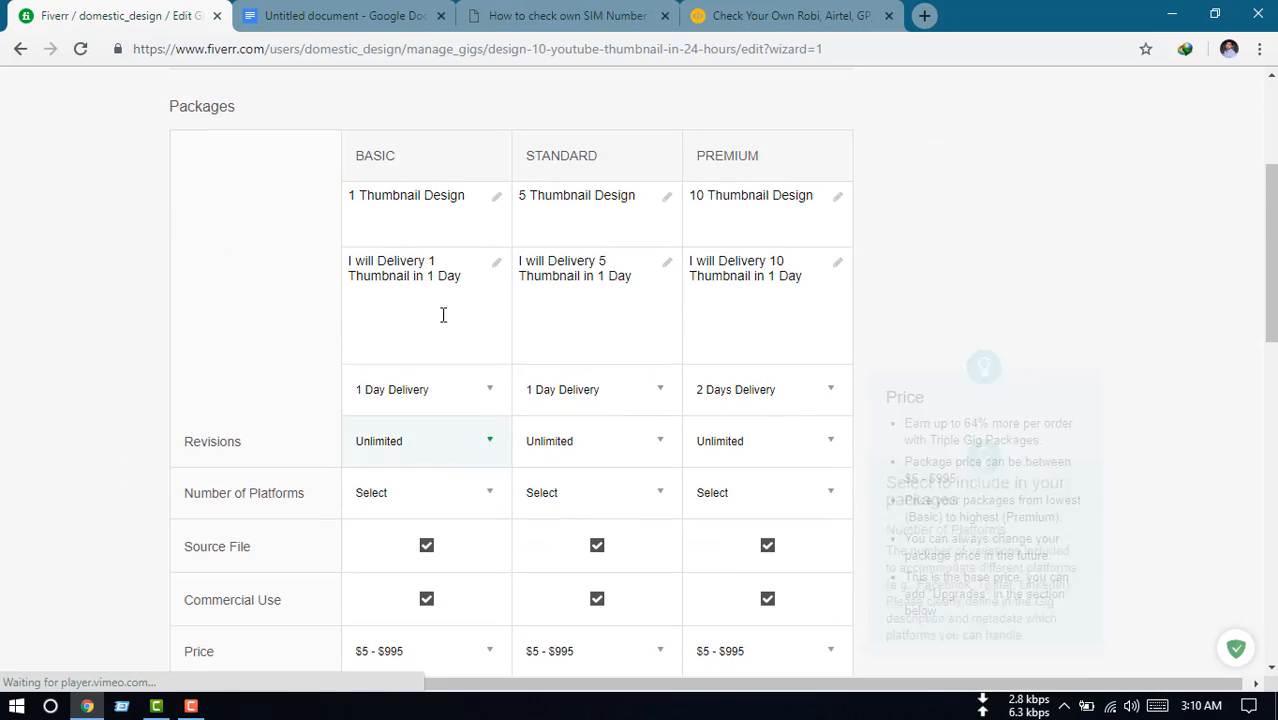
scroll(504, 410, "down", 2)
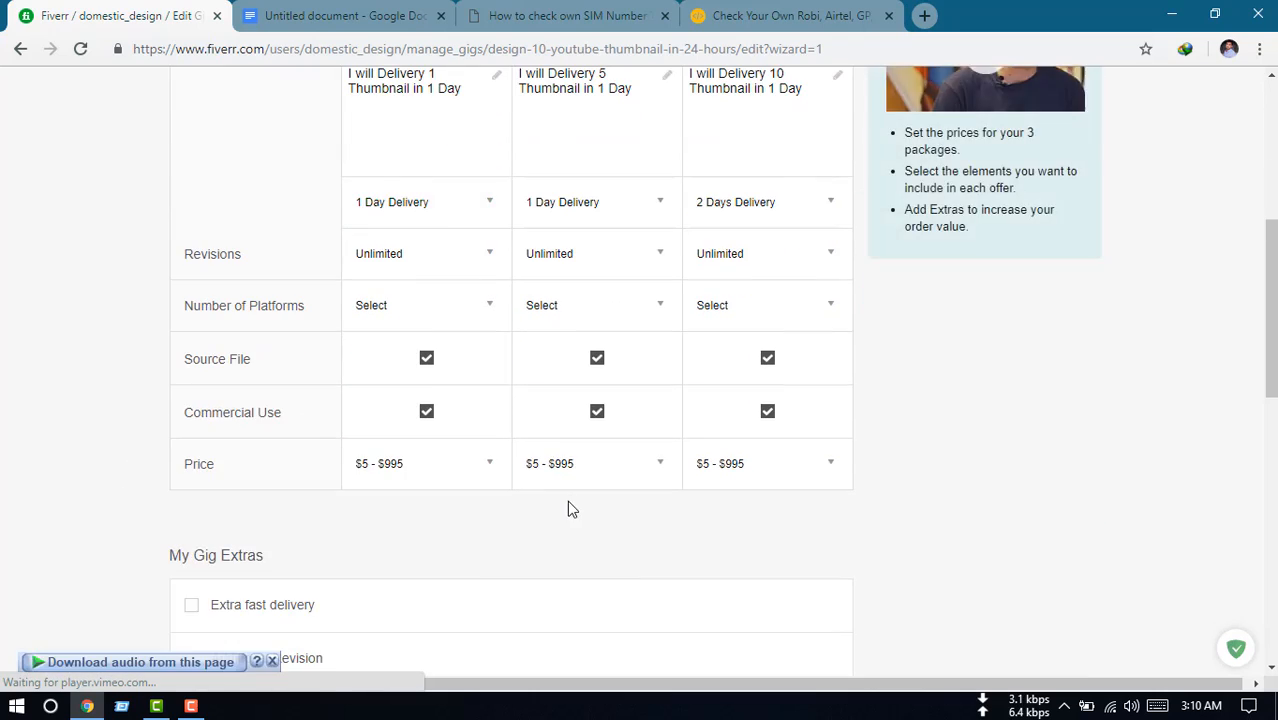
scroll(555, 360, "up", 2)
scroll(460, 640, "down", 2)
scroll(776, 377, "up", 1)
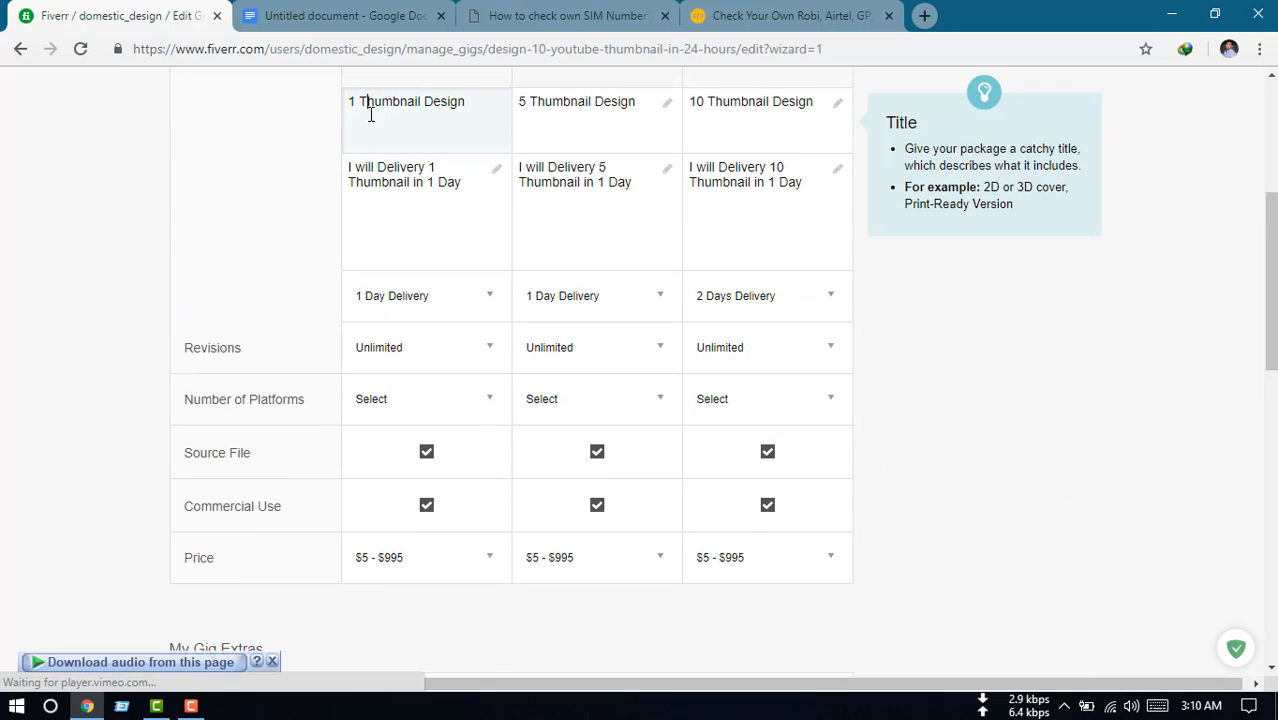
Price the packages at $5 for Basic, $25 for Standard and $50 for Premium.
left_click(414, 576)
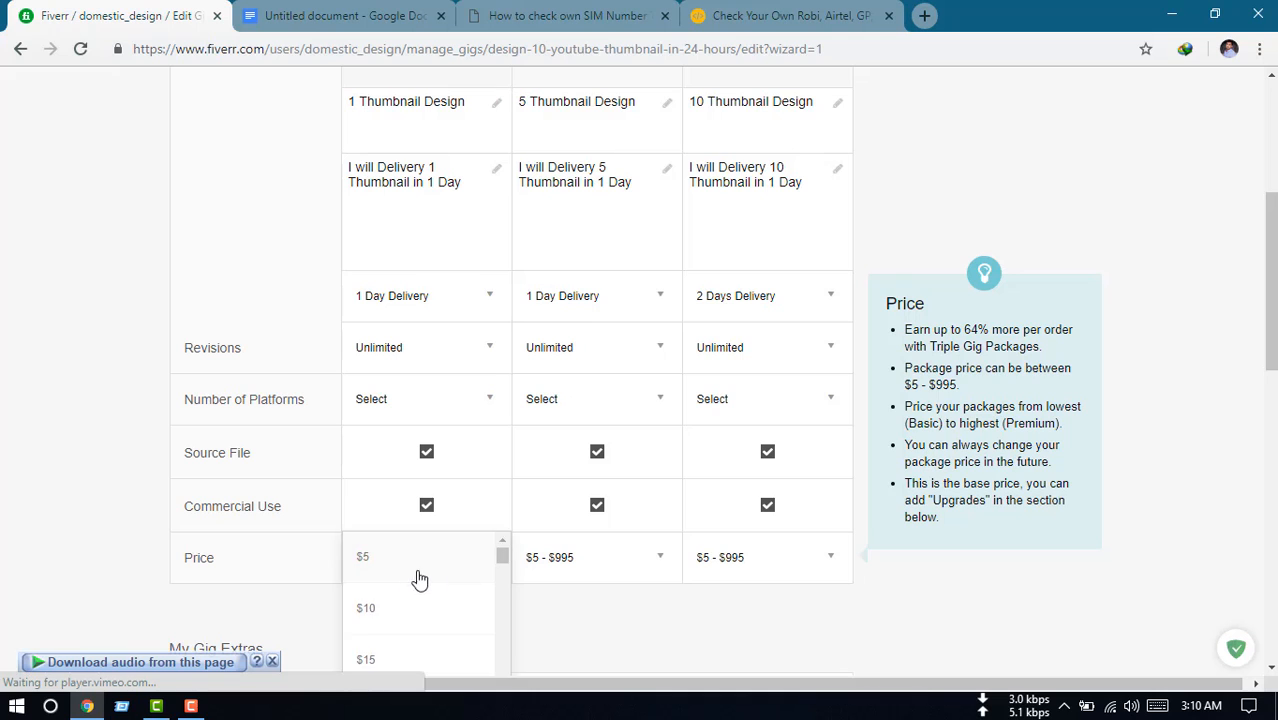
left_click(417, 558)
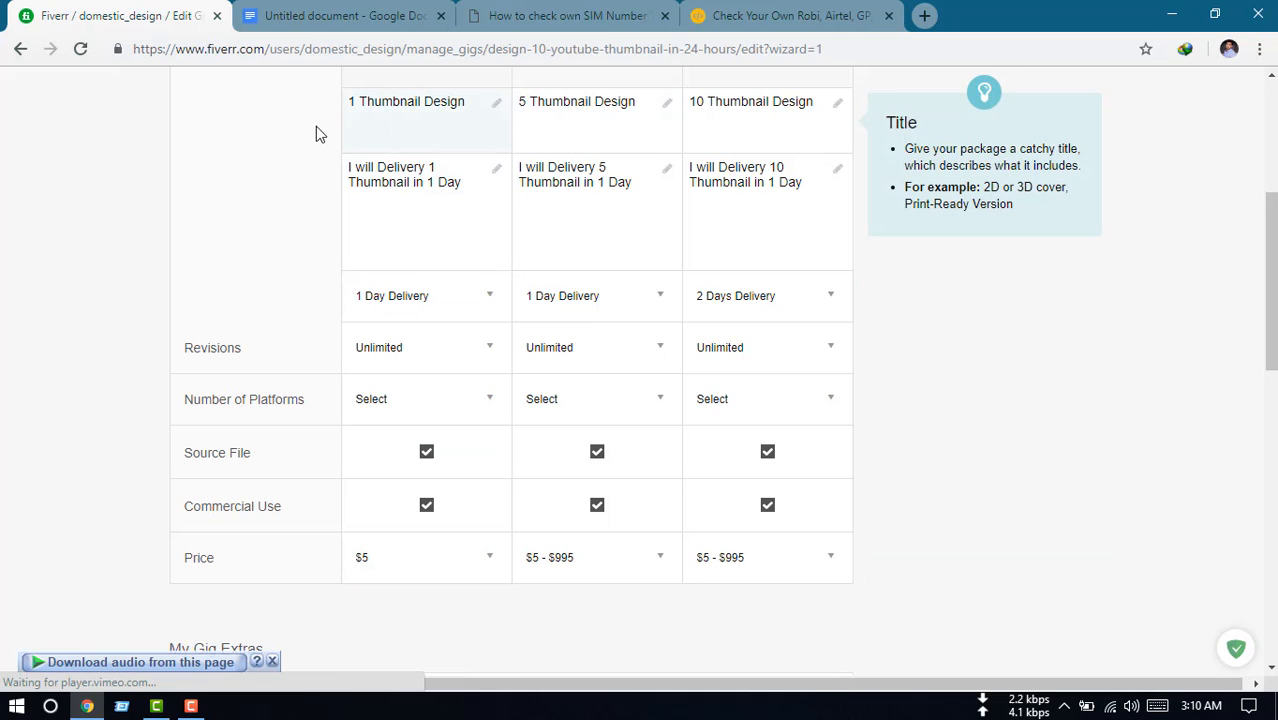
left_click(566, 570)
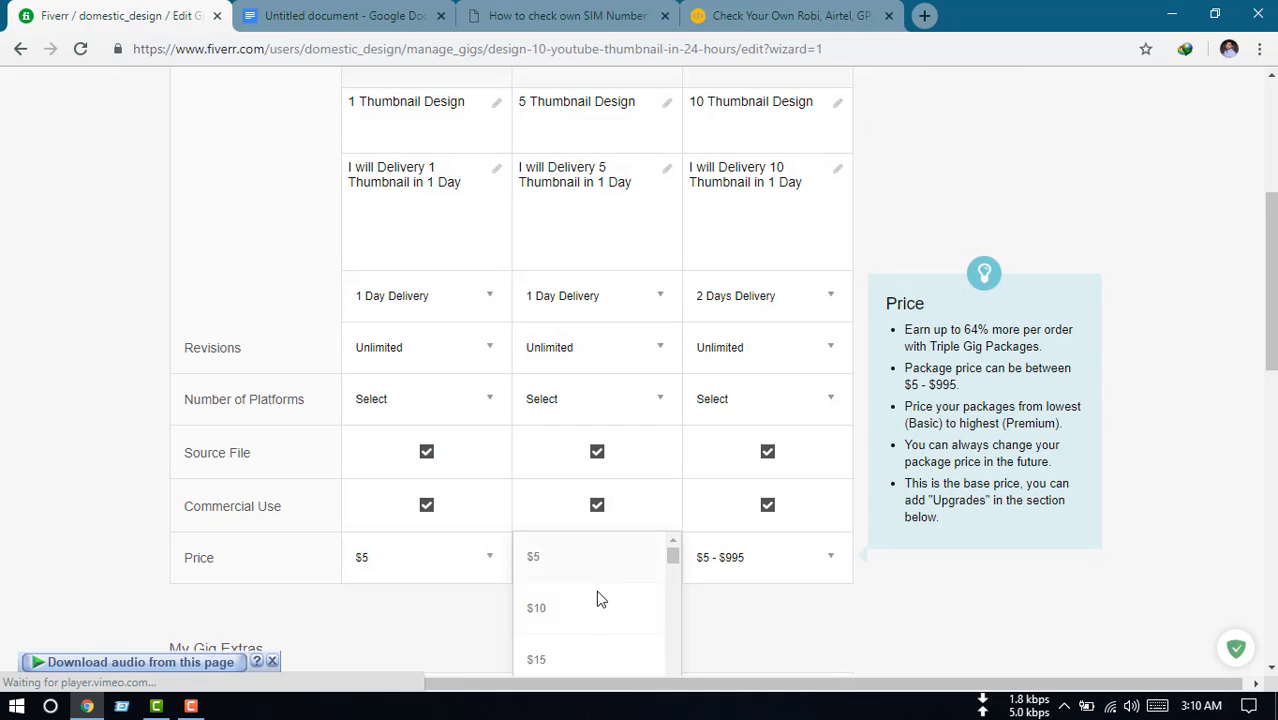
scroll(600, 600, "down", 2)
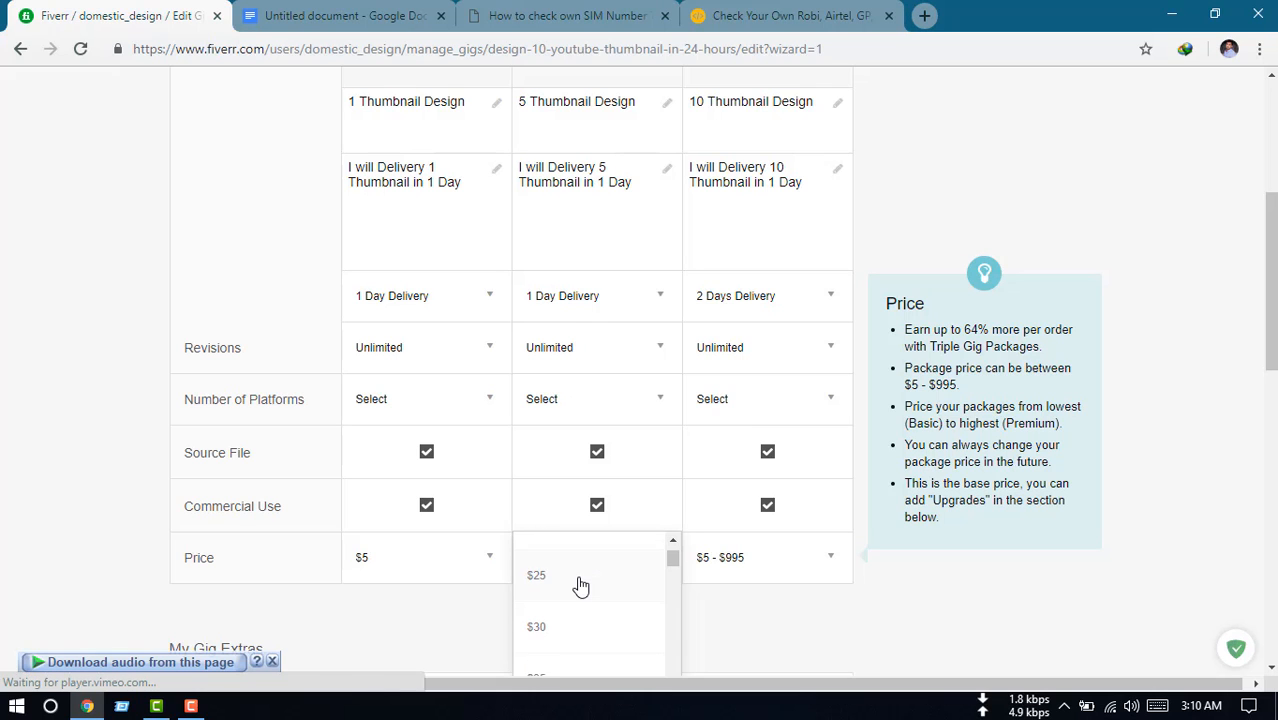
left_click(580, 586)
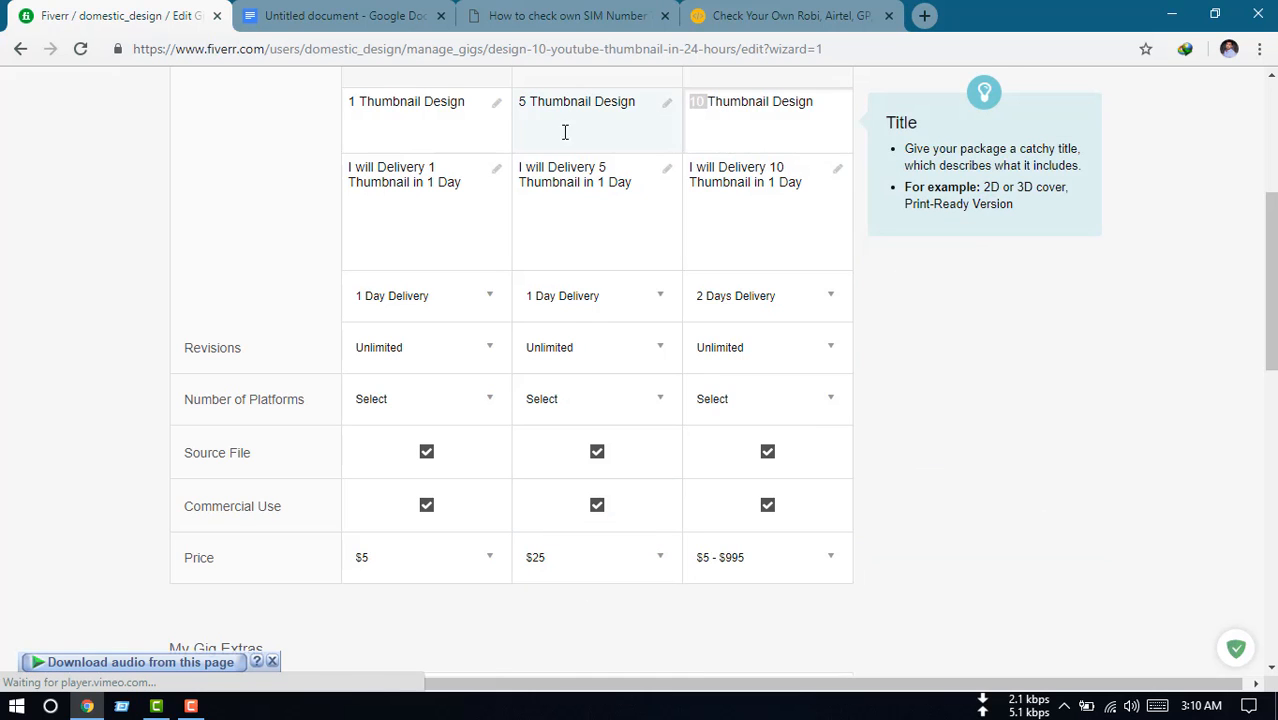
left_click(712, 581)
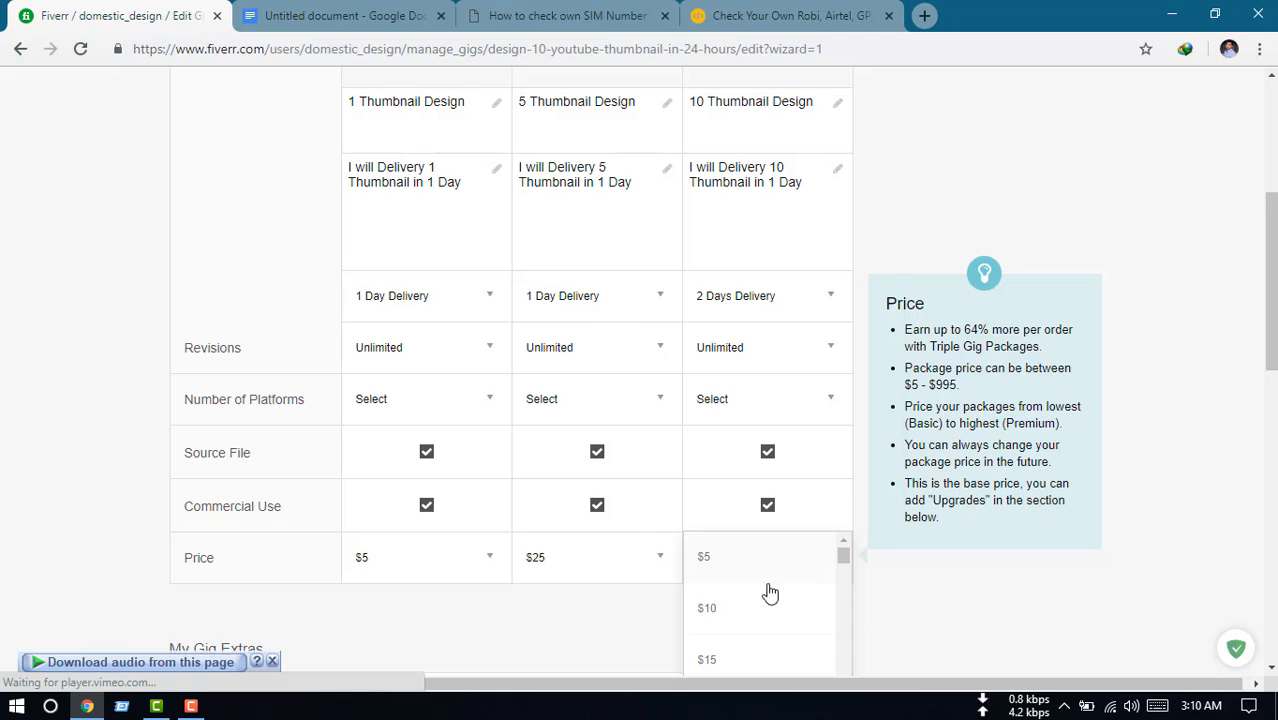
scroll(770, 595, "down", 2)
scroll(745, 629, "down", 2)
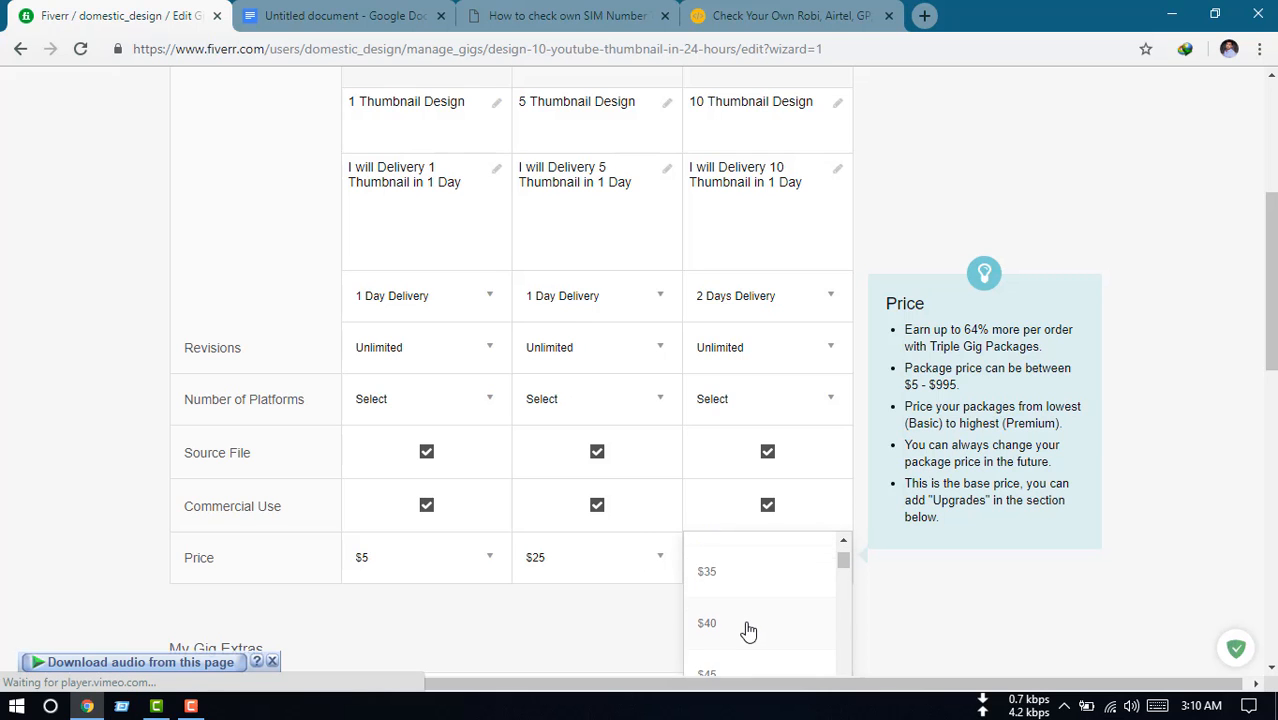
left_click(730, 655)
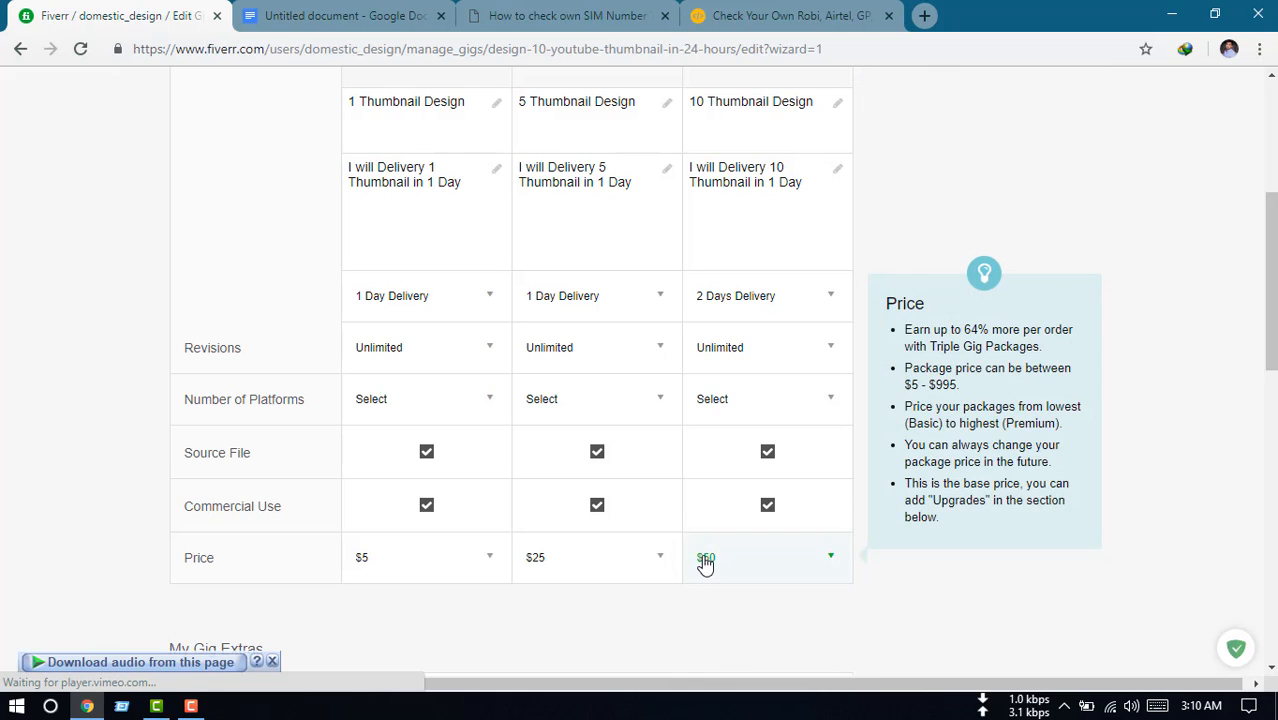
Turn on the Extra fast delivery extra.
scroll(185, 433, "up", 1)
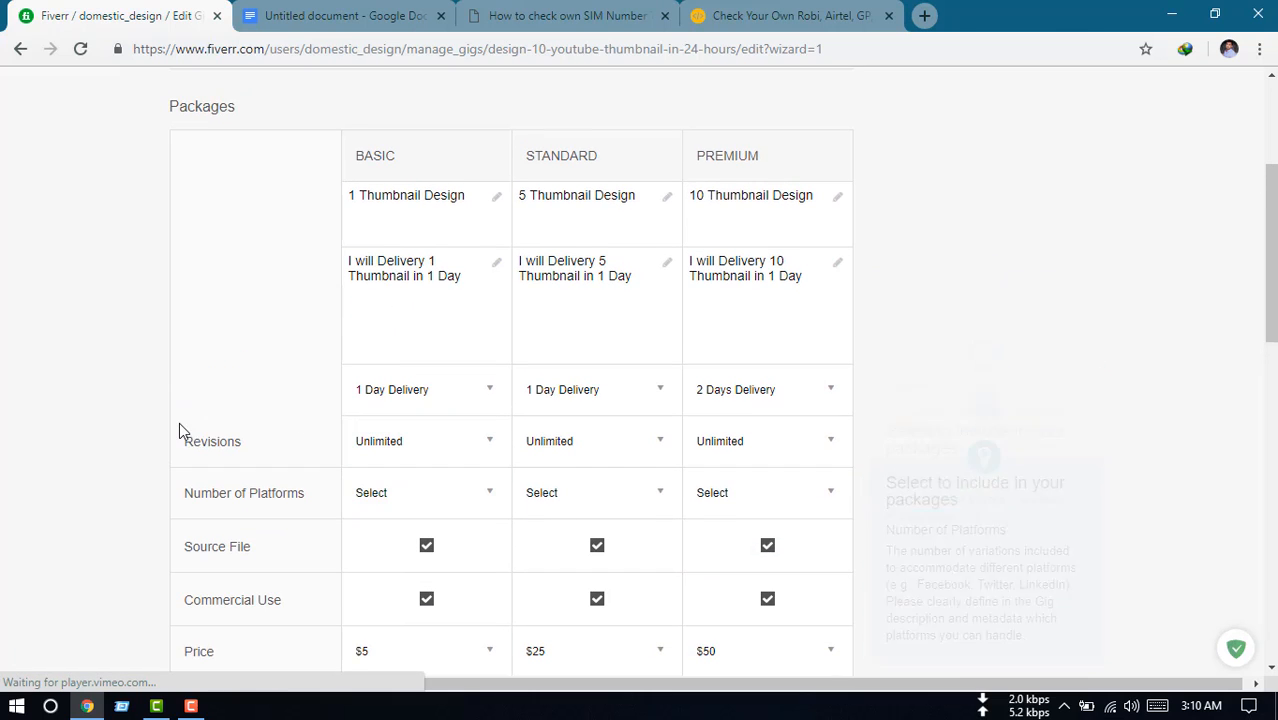
scroll(205, 430, "down", 1)
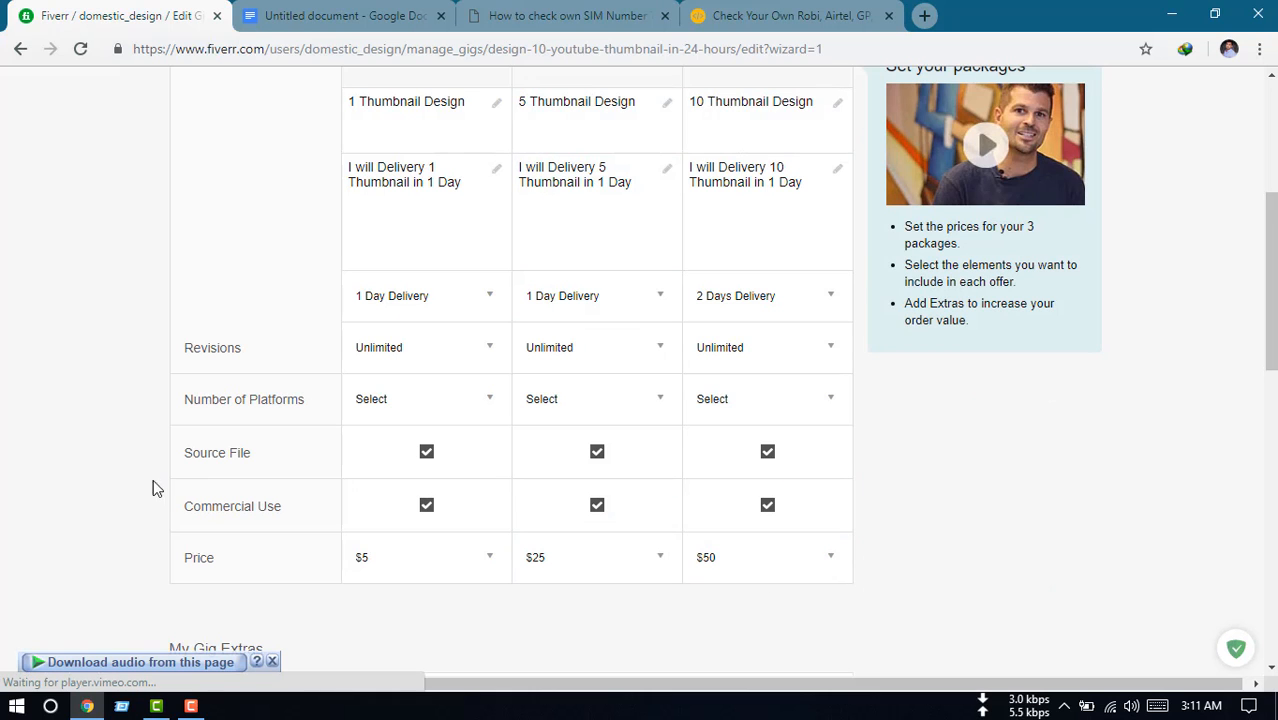
scroll(400, 360, "up", 2)
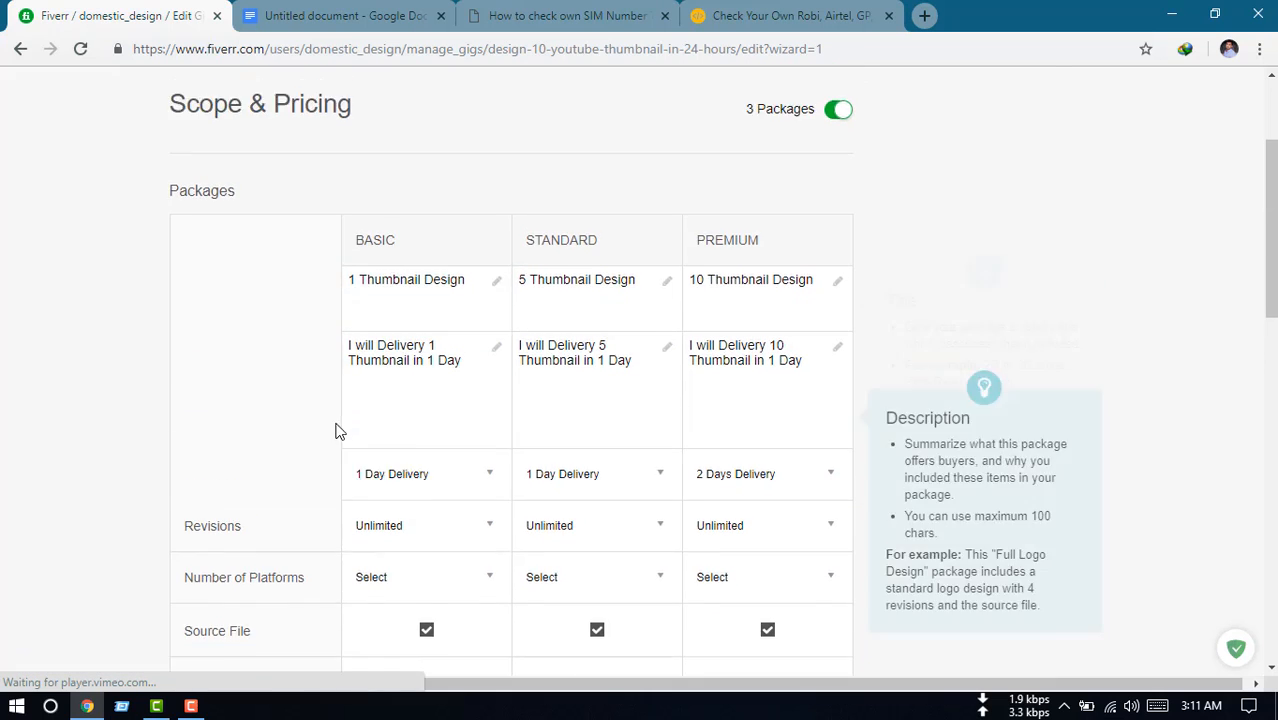
scroll(379, 405, "down", 5)
scroll(383, 291, "up", 4)
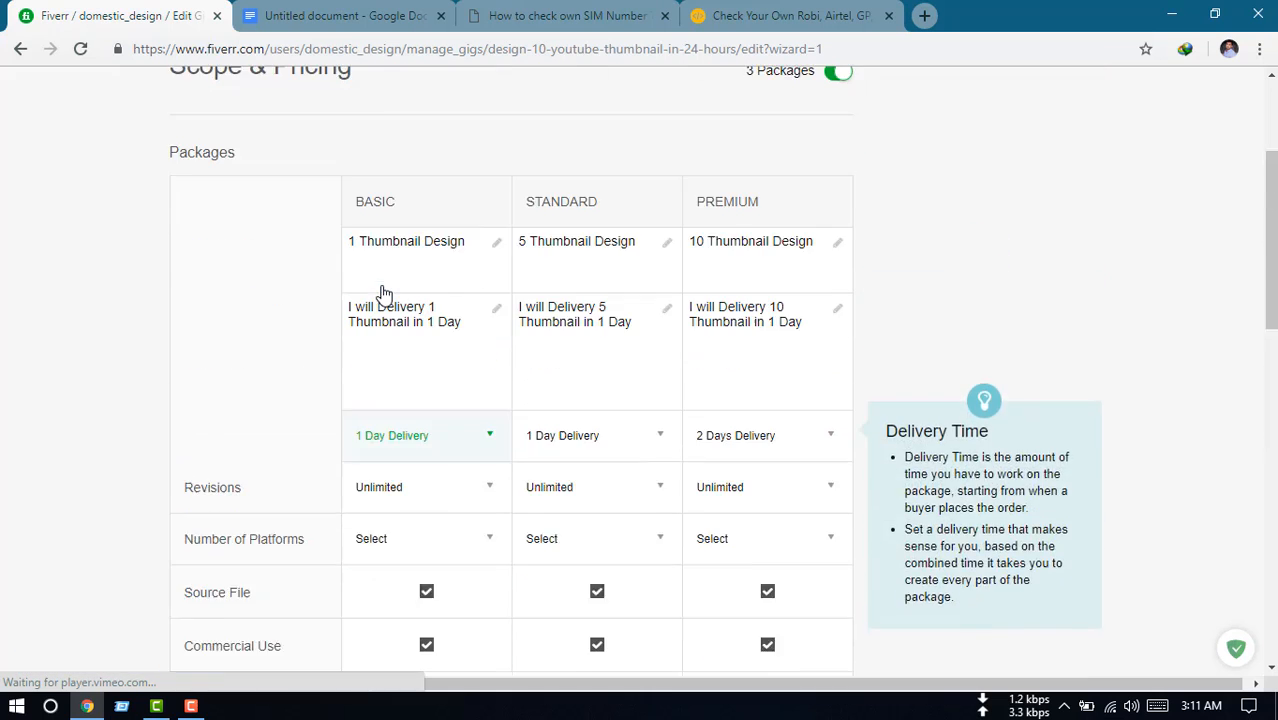
scroll(383, 291, "down", 5)
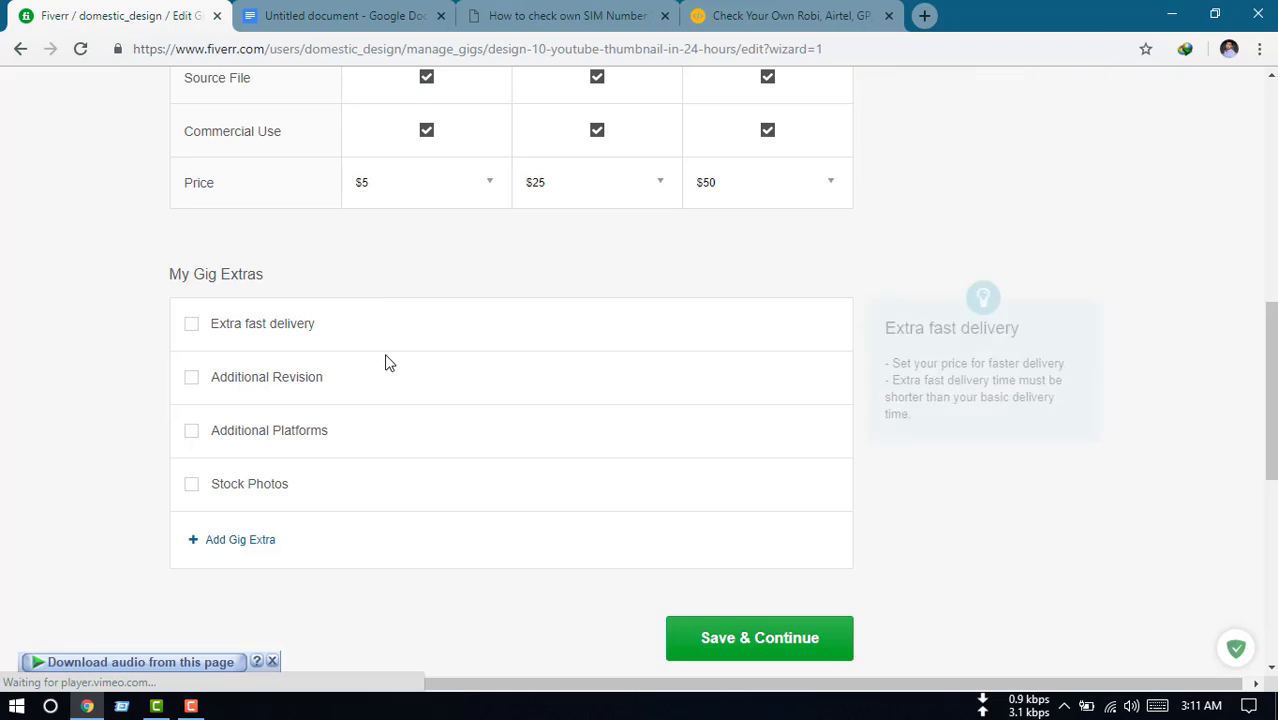
scroll(388, 360, "up", 4)
scroll(300, 440, "down", 2)
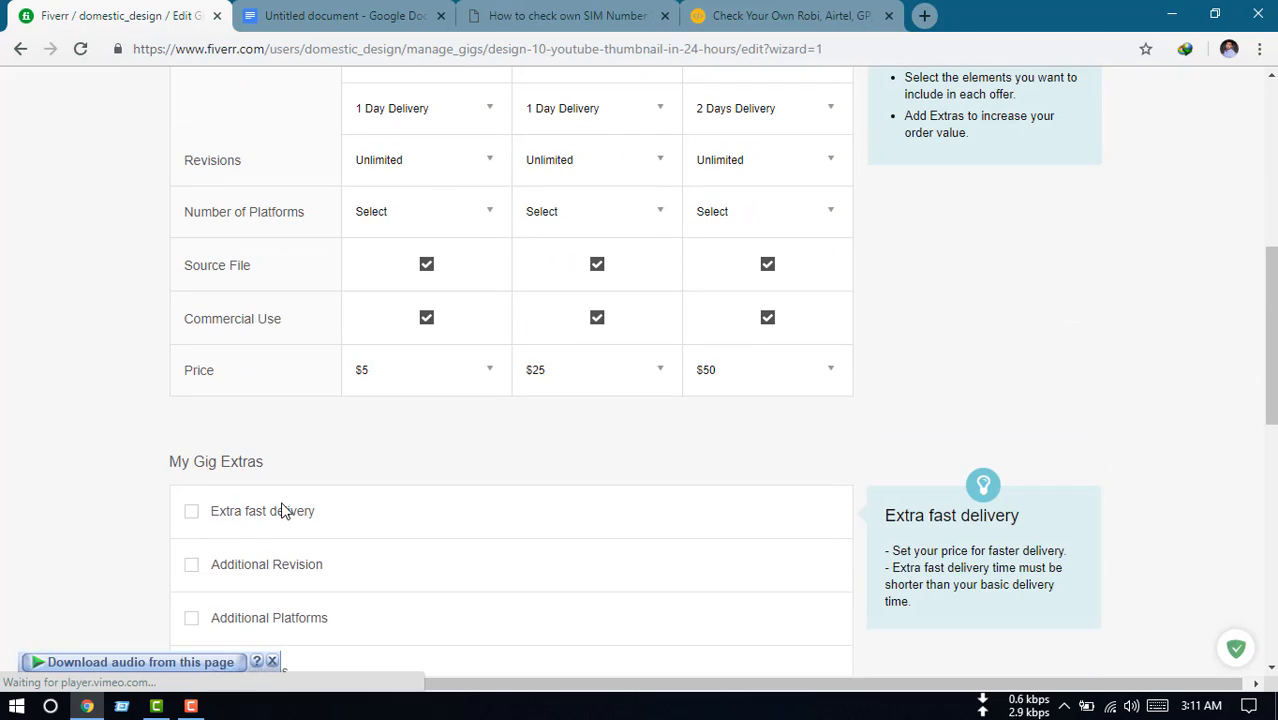
scroll(284, 511, "down", 2)
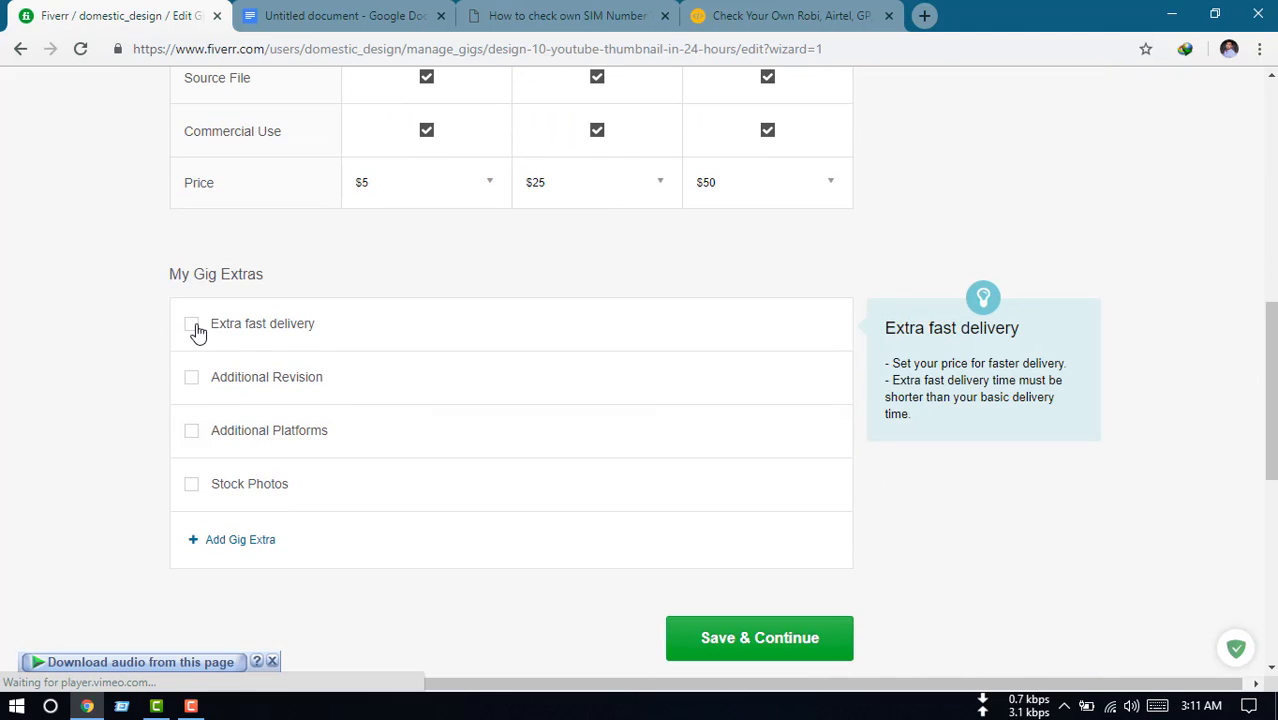
scroll(288, 348, "up", 6)
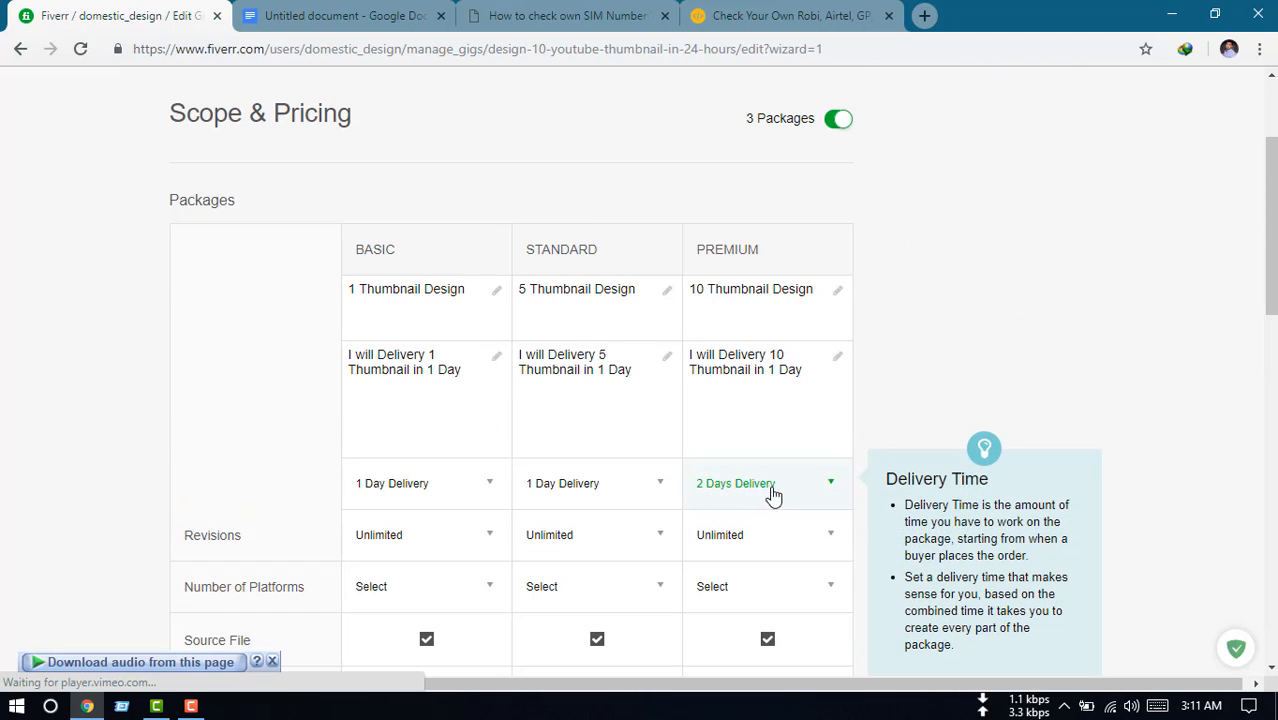
scroll(768, 500, "down", 3)
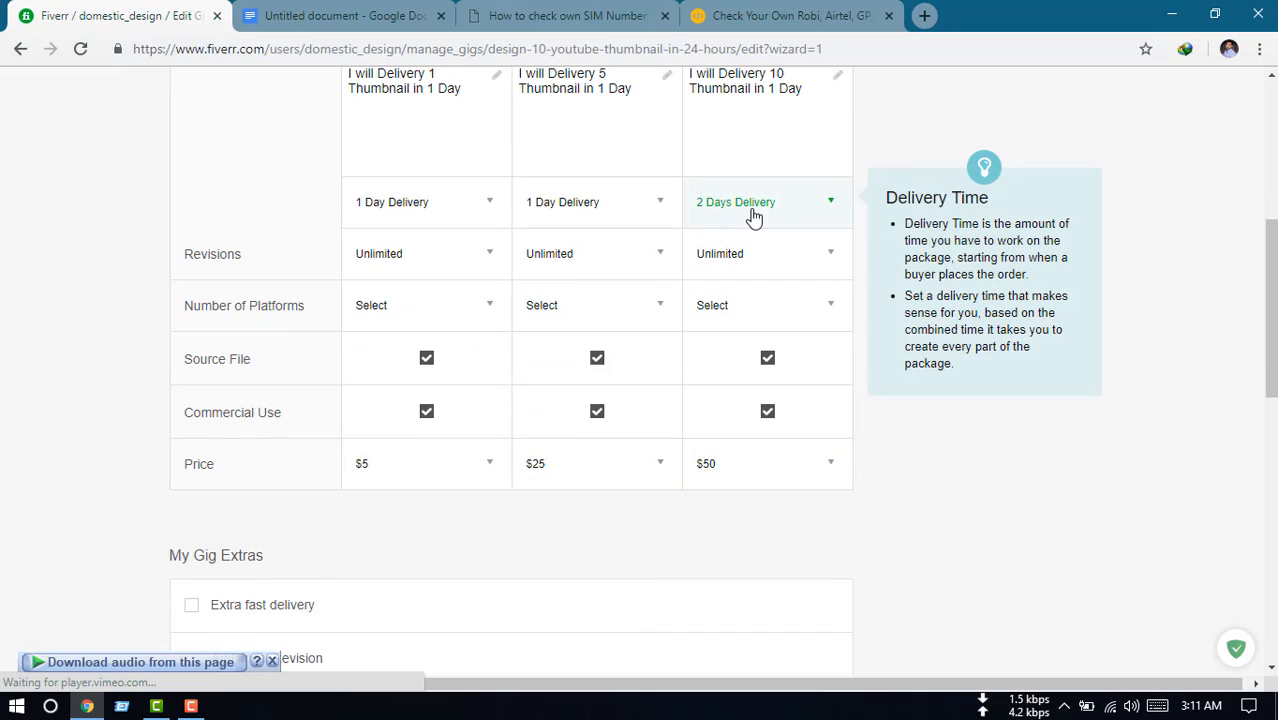
scroll(757, 228, "down", 3)
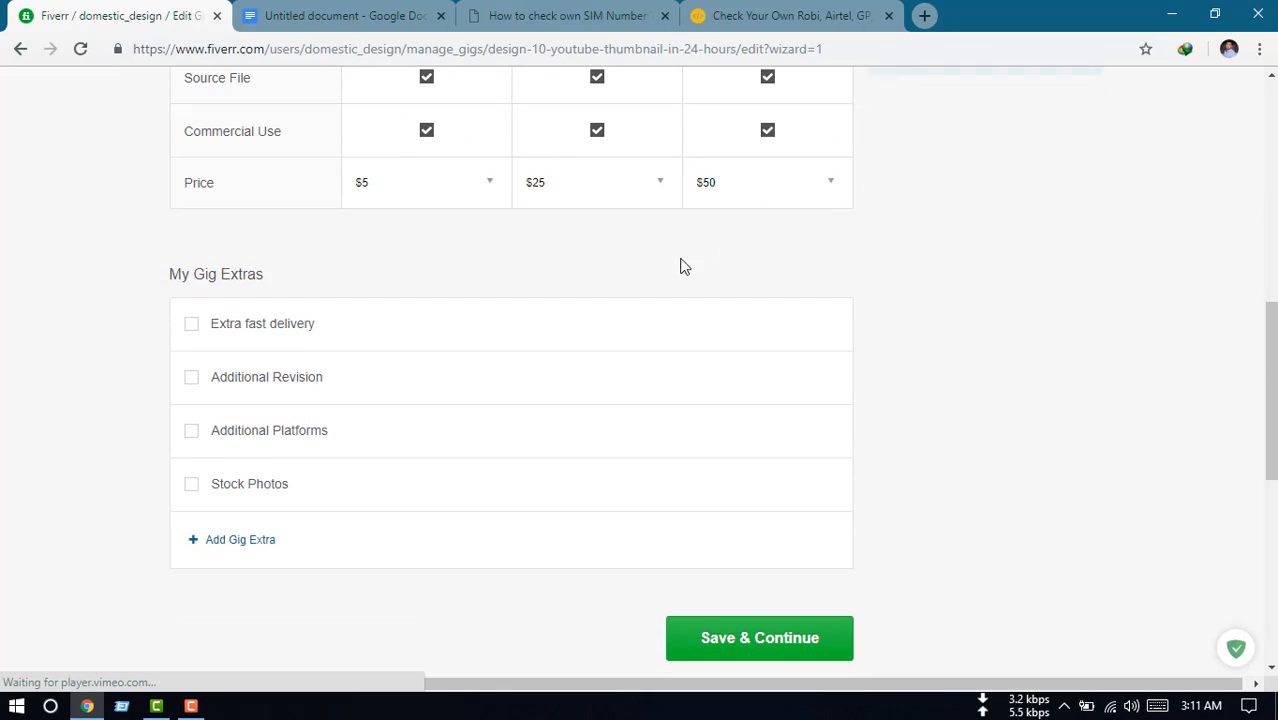
left_click(191, 326)
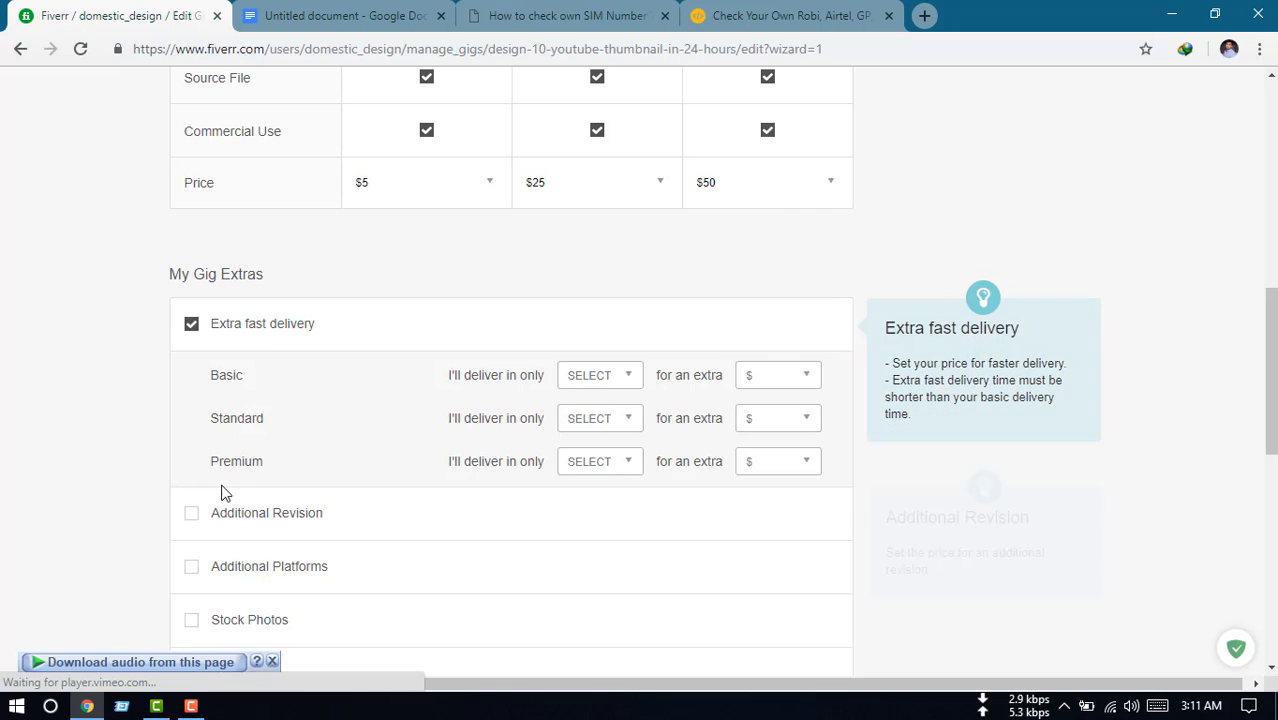
Make Premium's extra fast delivery 1 day for an extra $15.
scroll(262, 486, "up", 5)
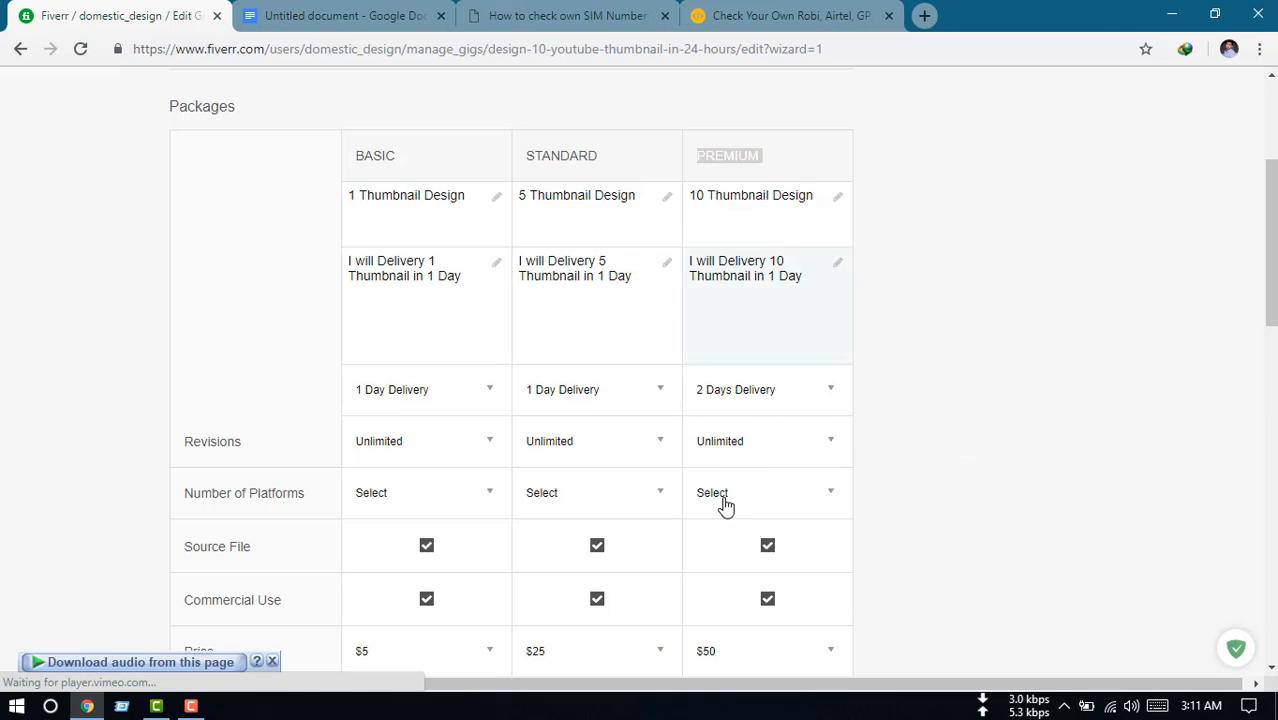
scroll(748, 430, "down", 5)
scroll(754, 446, "down", 1)
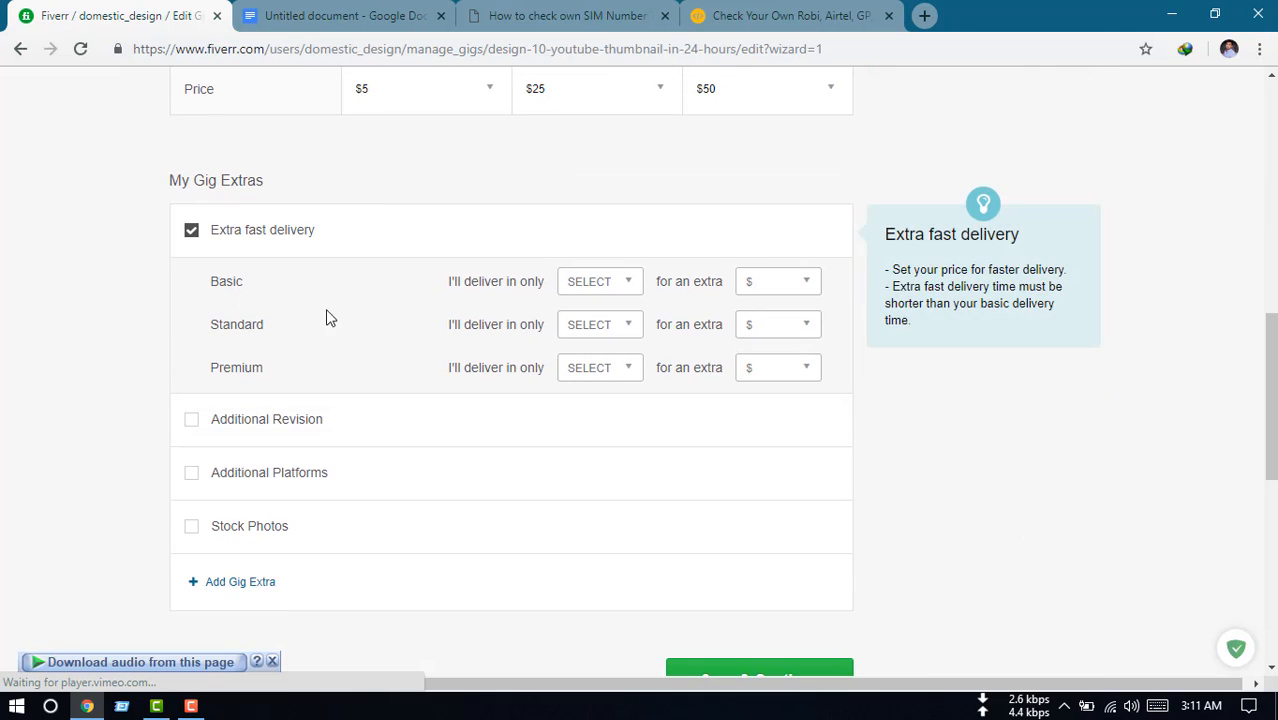
left_click(600, 383)
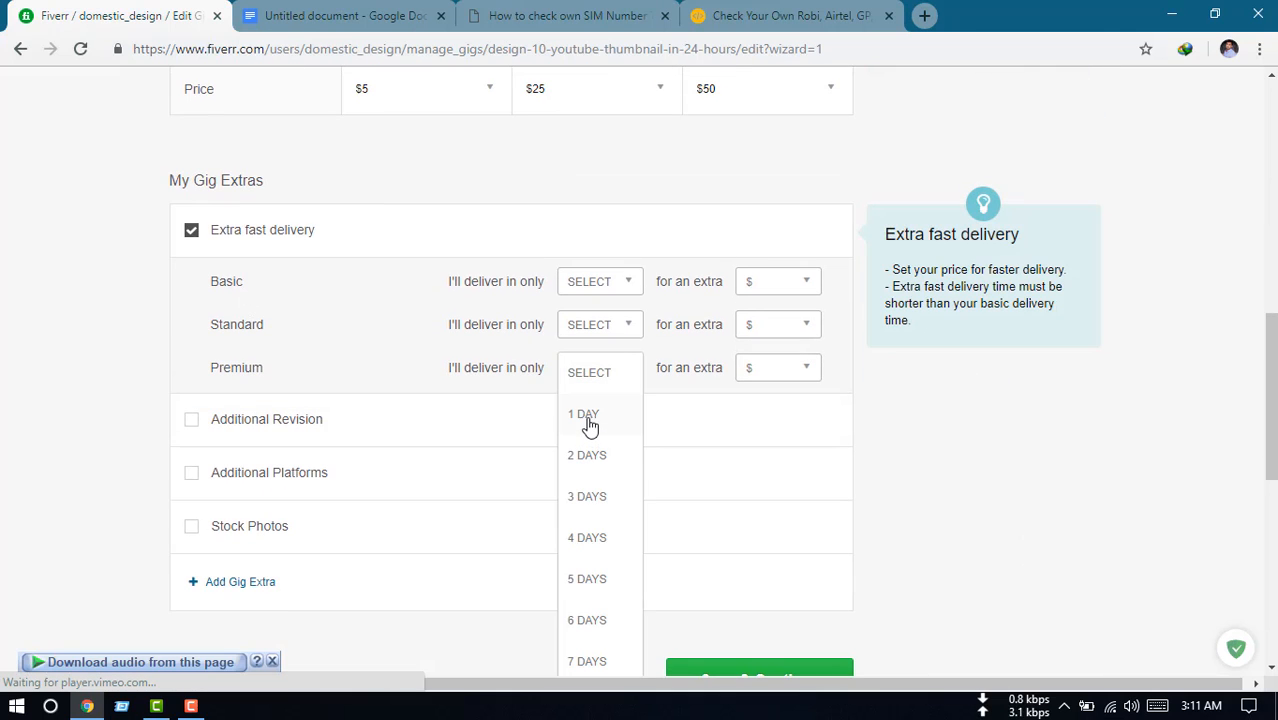
left_click(589, 415)
scroll(622, 430, "up", 6)
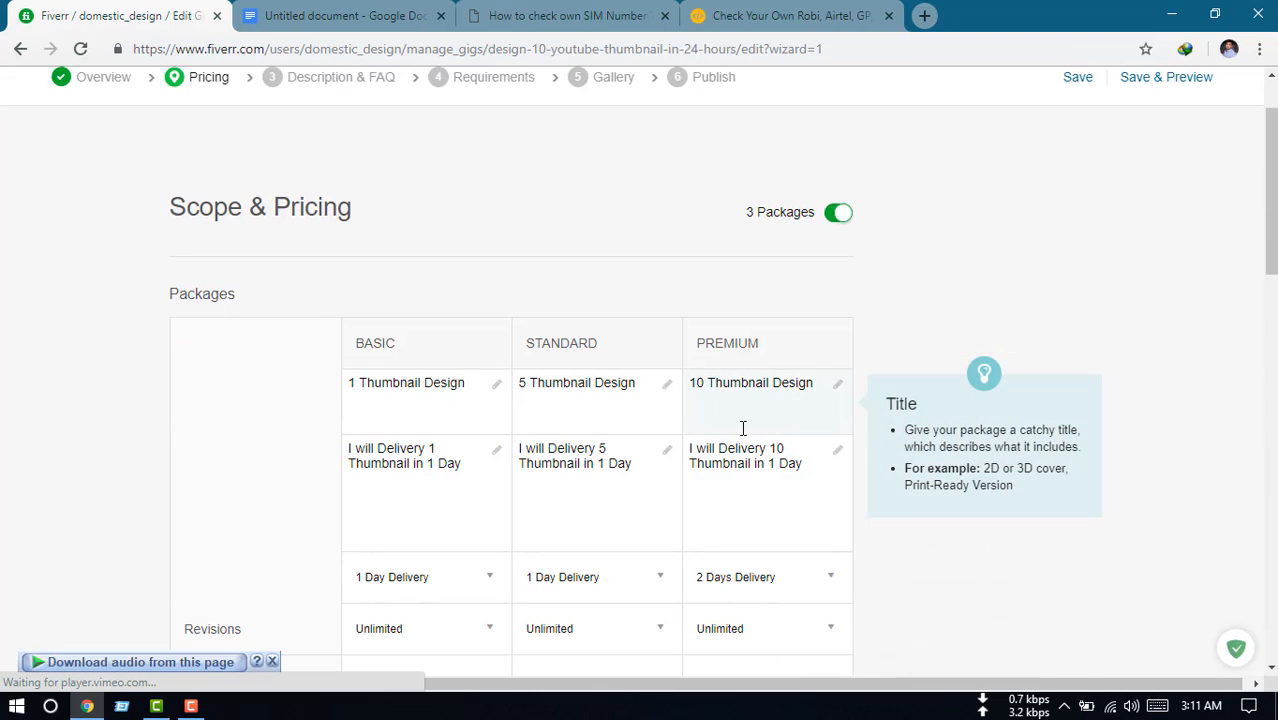
scroll(752, 470, "down", 2)
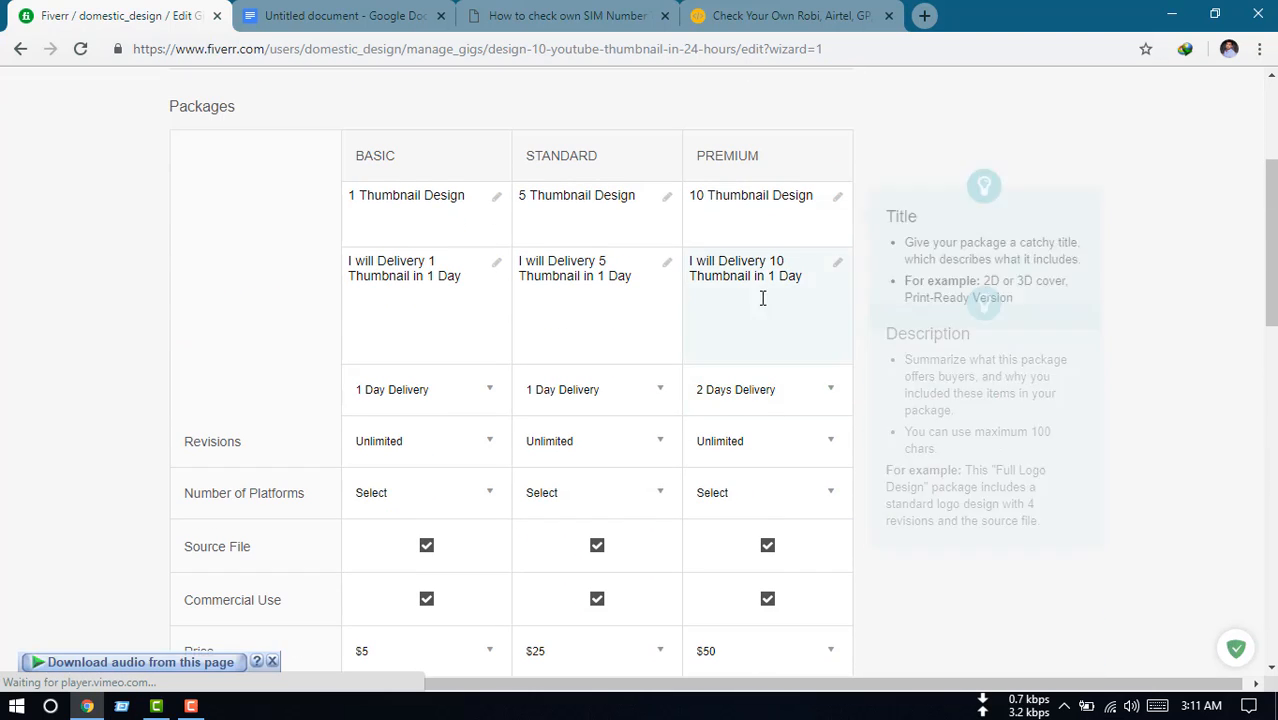
scroll(762, 410, "down", 4)
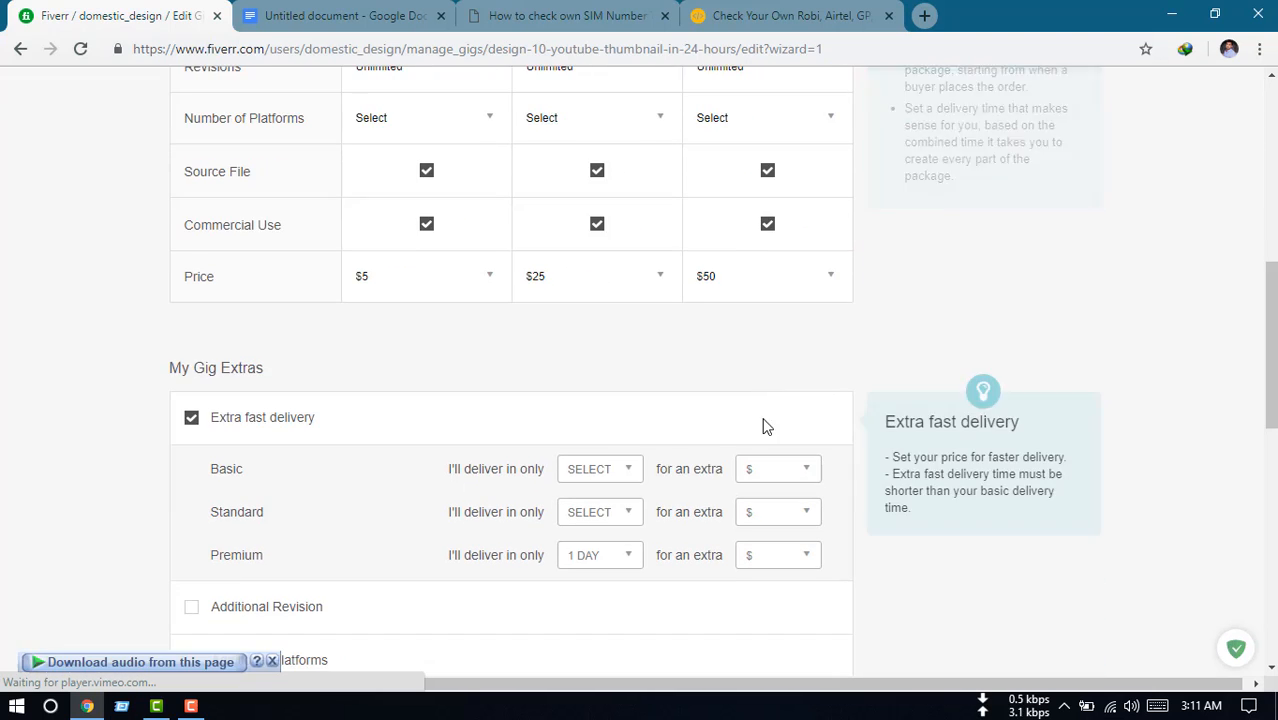
left_click(778, 562)
scroll(787, 628, "down", 1)
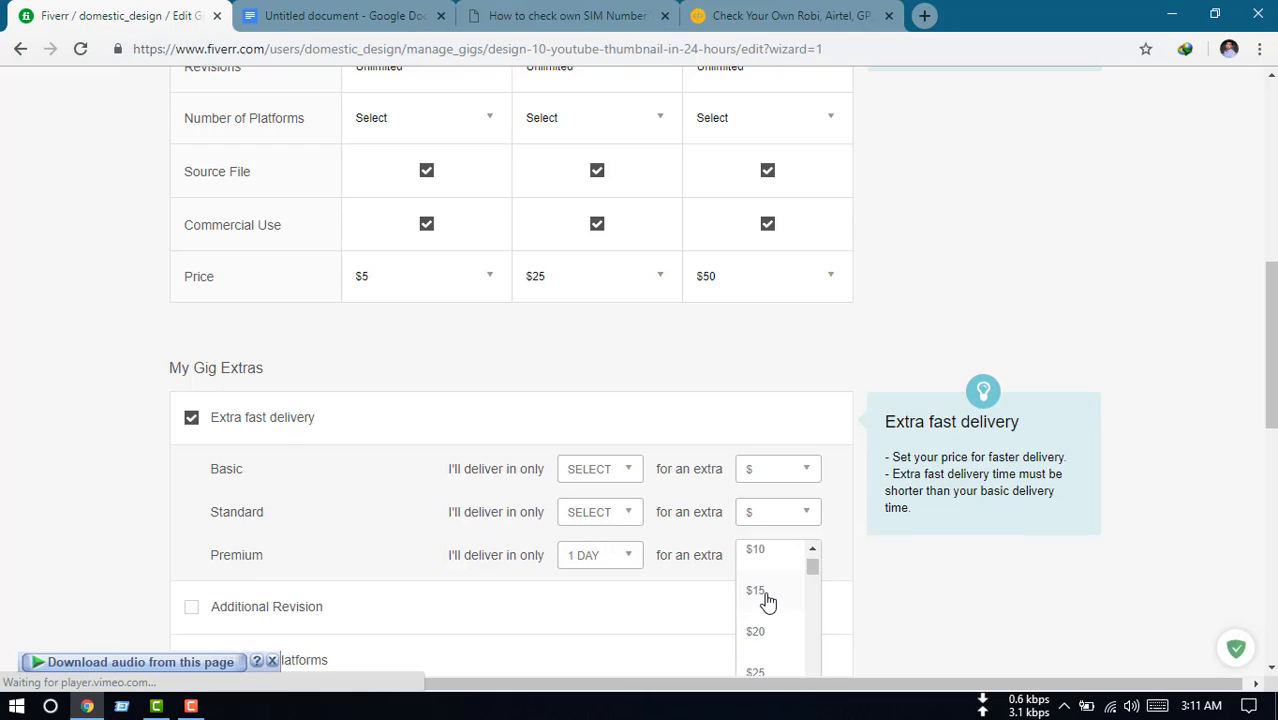
left_click(766, 595)
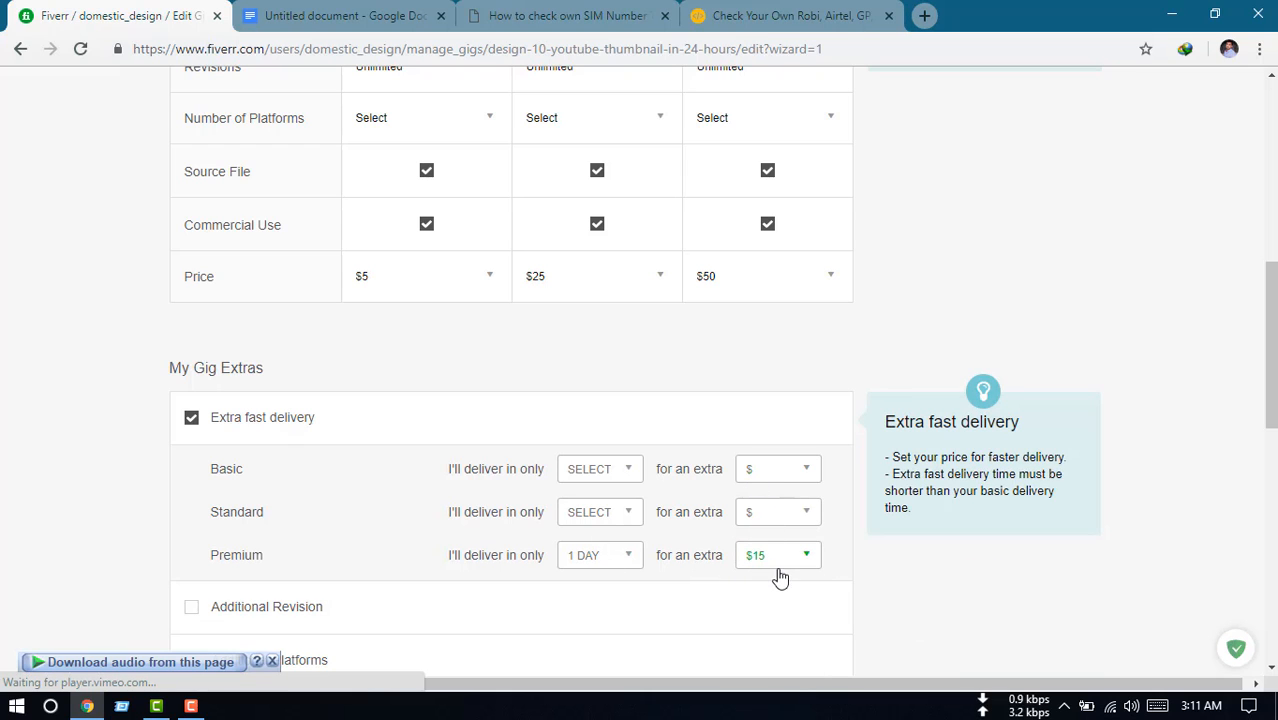
Save the pricing step and continue to Description & FAQ.
scroll(745, 568, "down", 3)
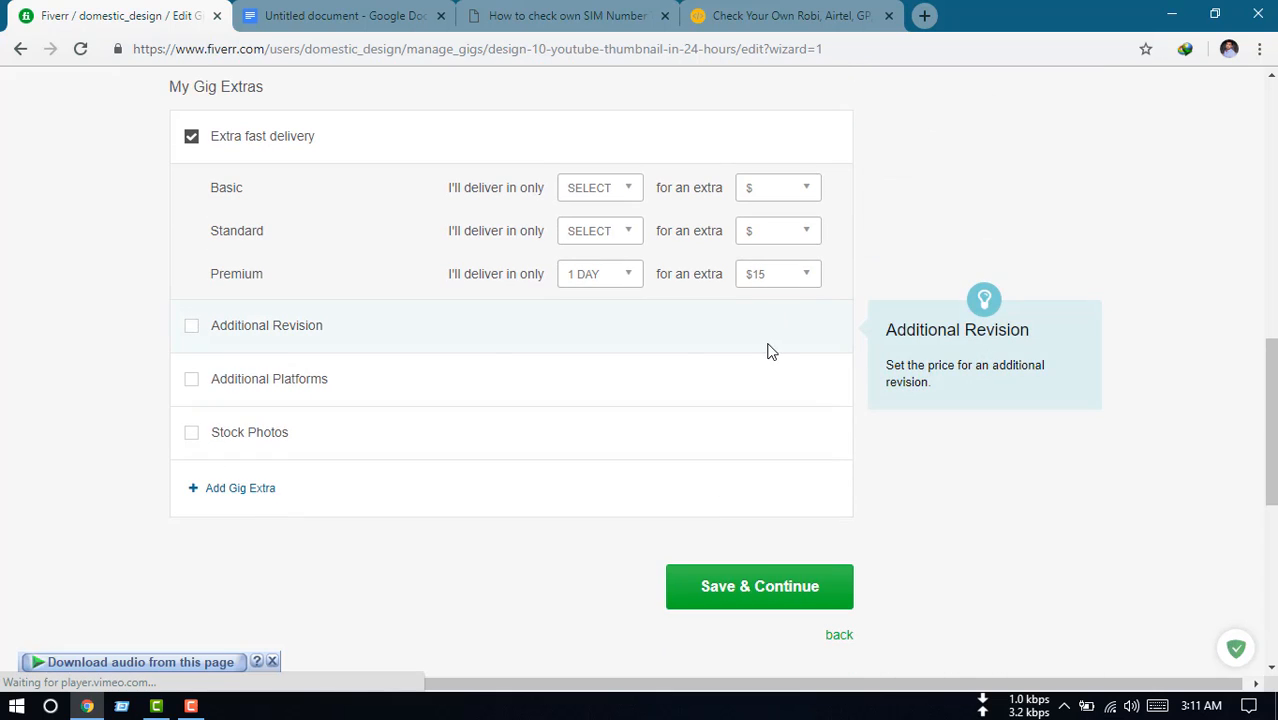
scroll(363, 378, "up", 8)
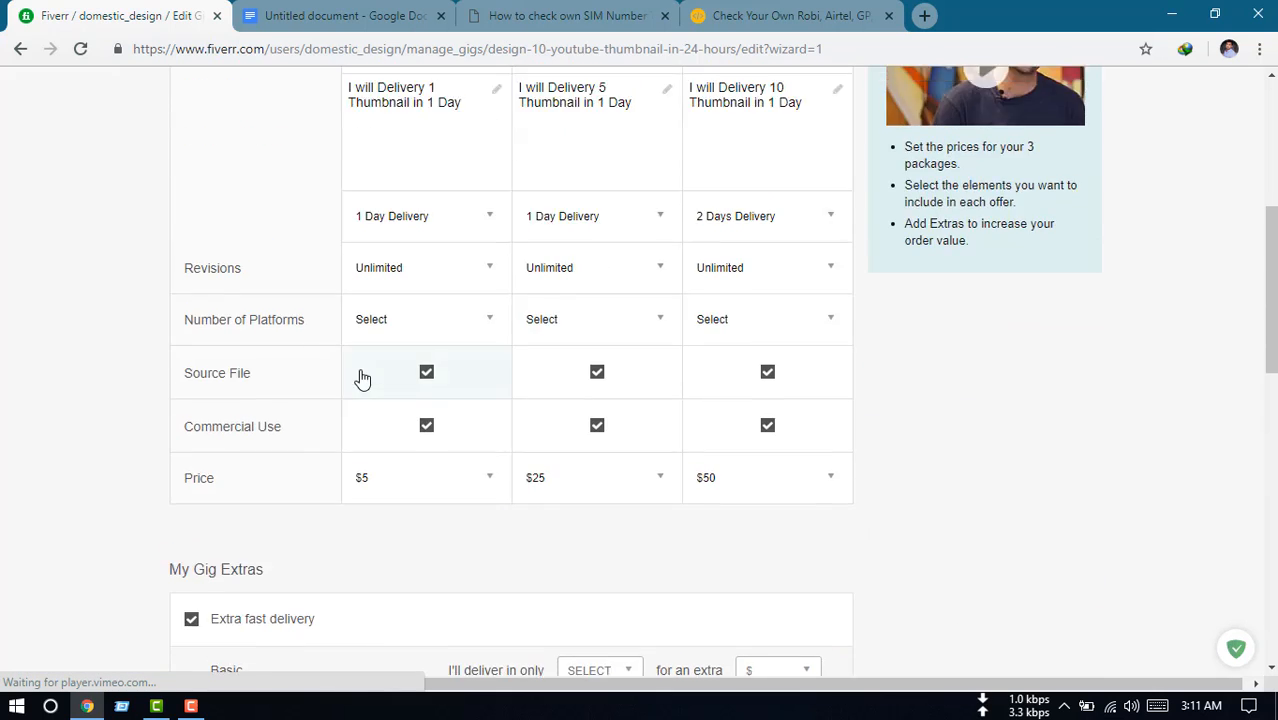
scroll(437, 462, "down", 2)
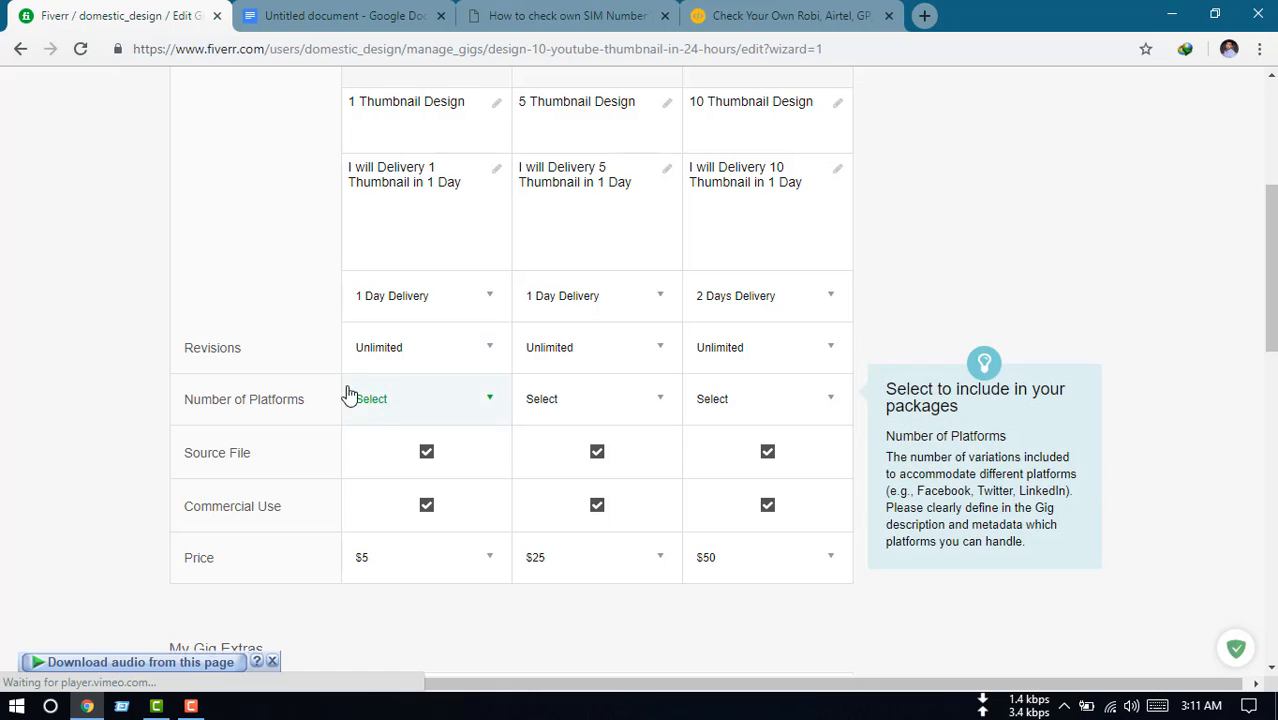
scroll(442, 400, "down", 4)
scroll(436, 440, "down", 2)
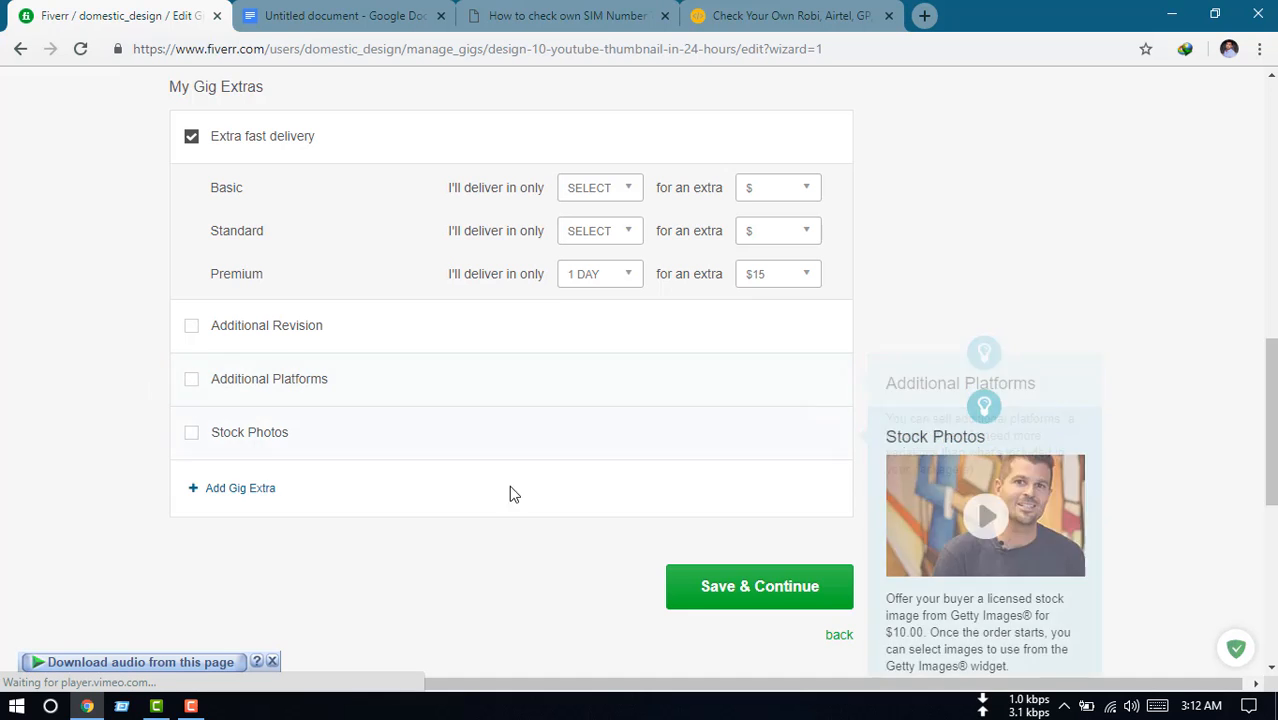
left_click(741, 597)
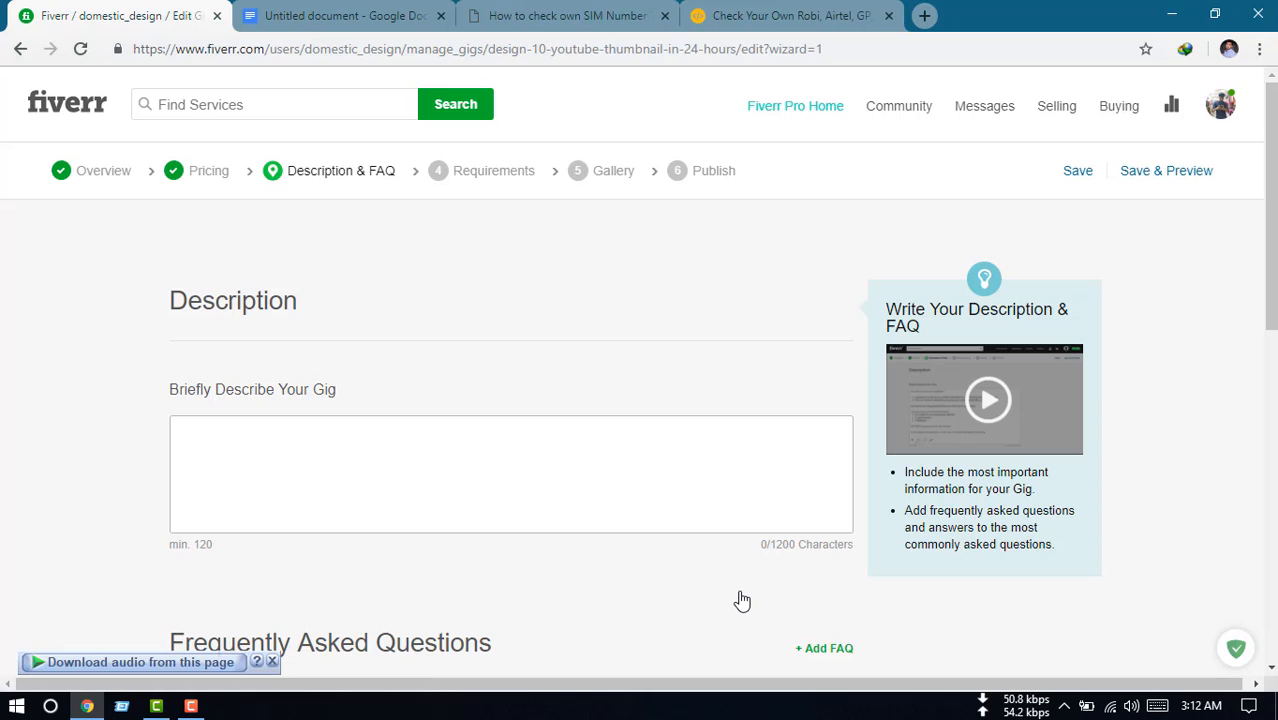
Focus the empty gig description box on the Description step.
left_click(354, 448)
scroll(185, 380, "down", 2)
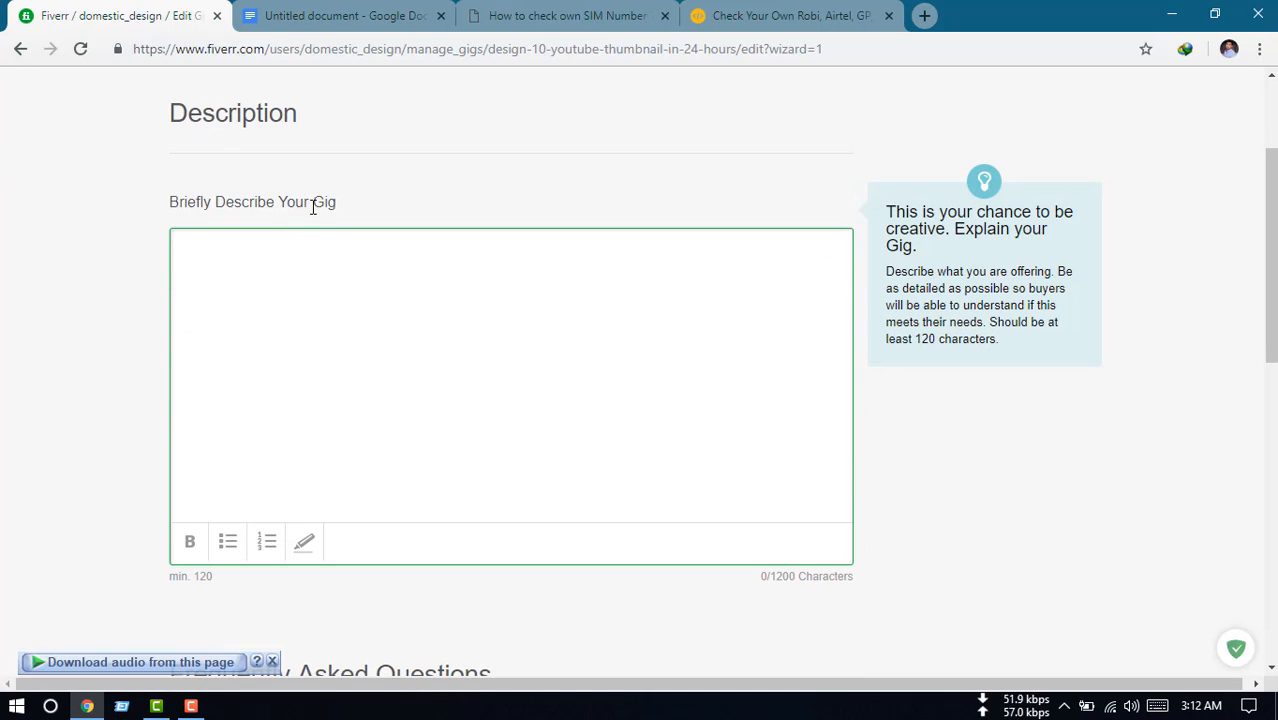
scroll(366, 352, "down", 1)
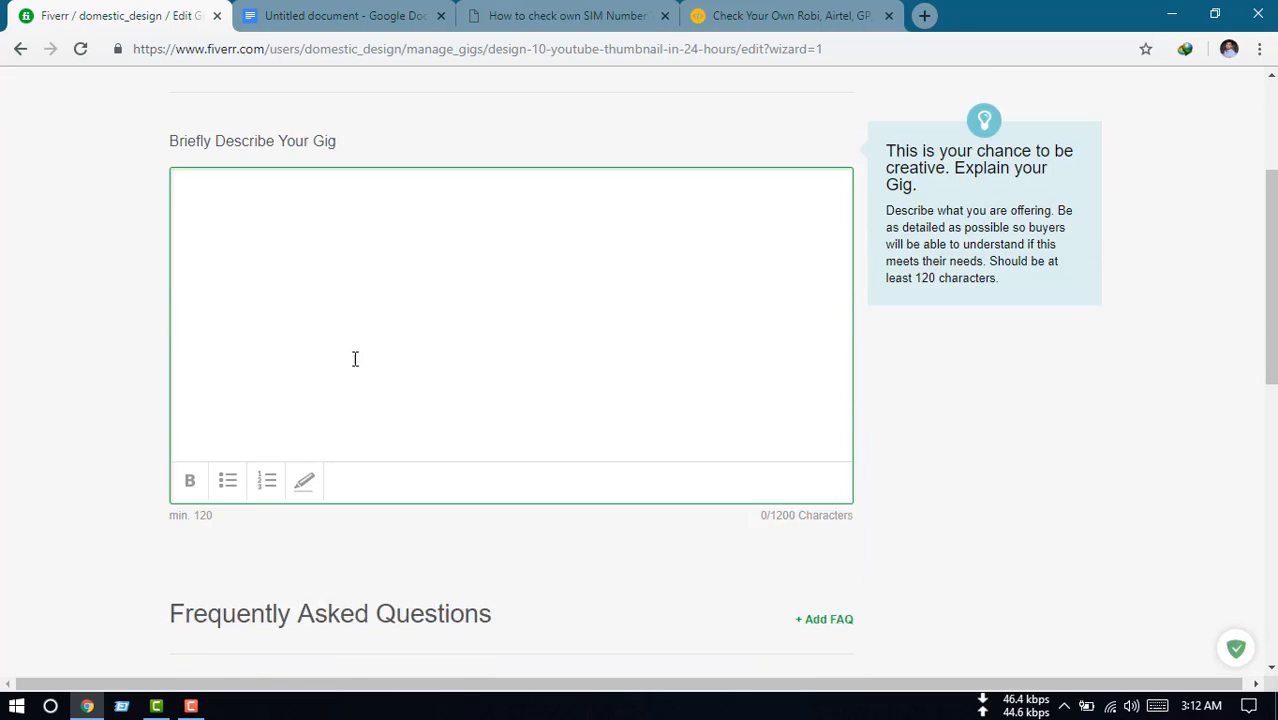
scroll(340, 356, "up", 2)
Copy the description draft, bulleted reasons list included, from the Google Docs tab.
left_click(344, 10)
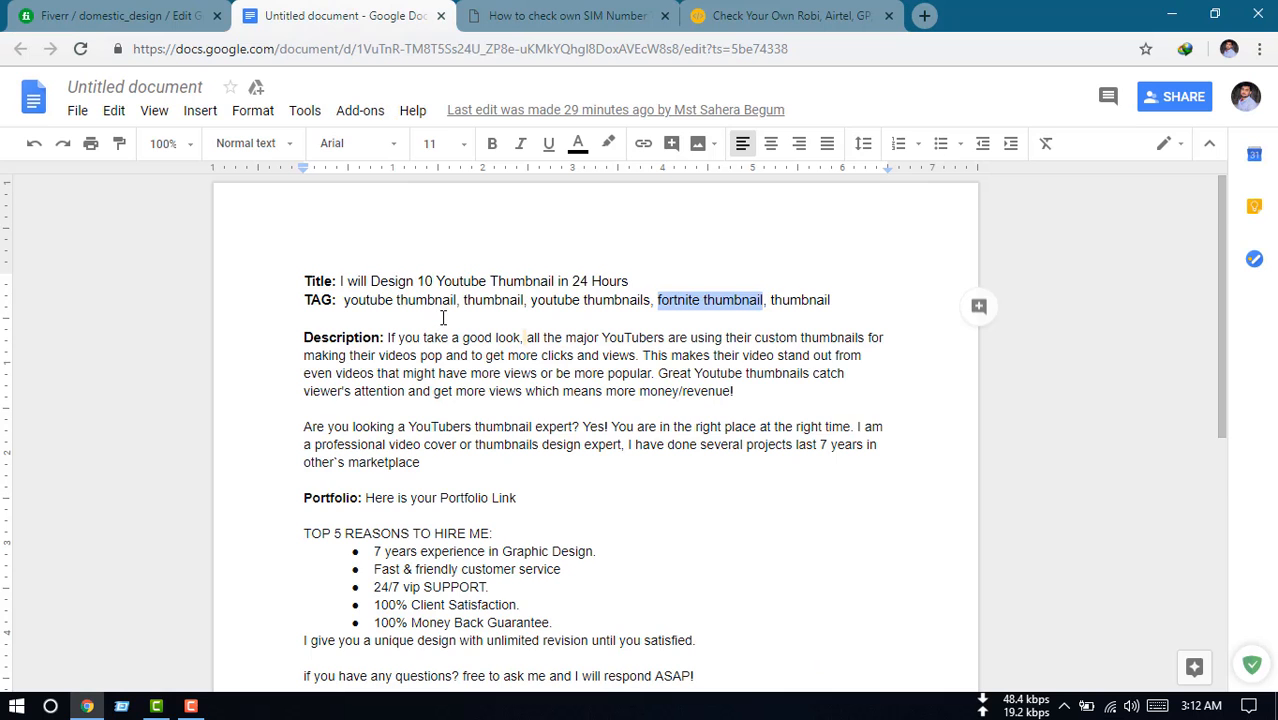
scroll(443, 318, "down", 1)
left_click_drag(388, 246, 458, 632)
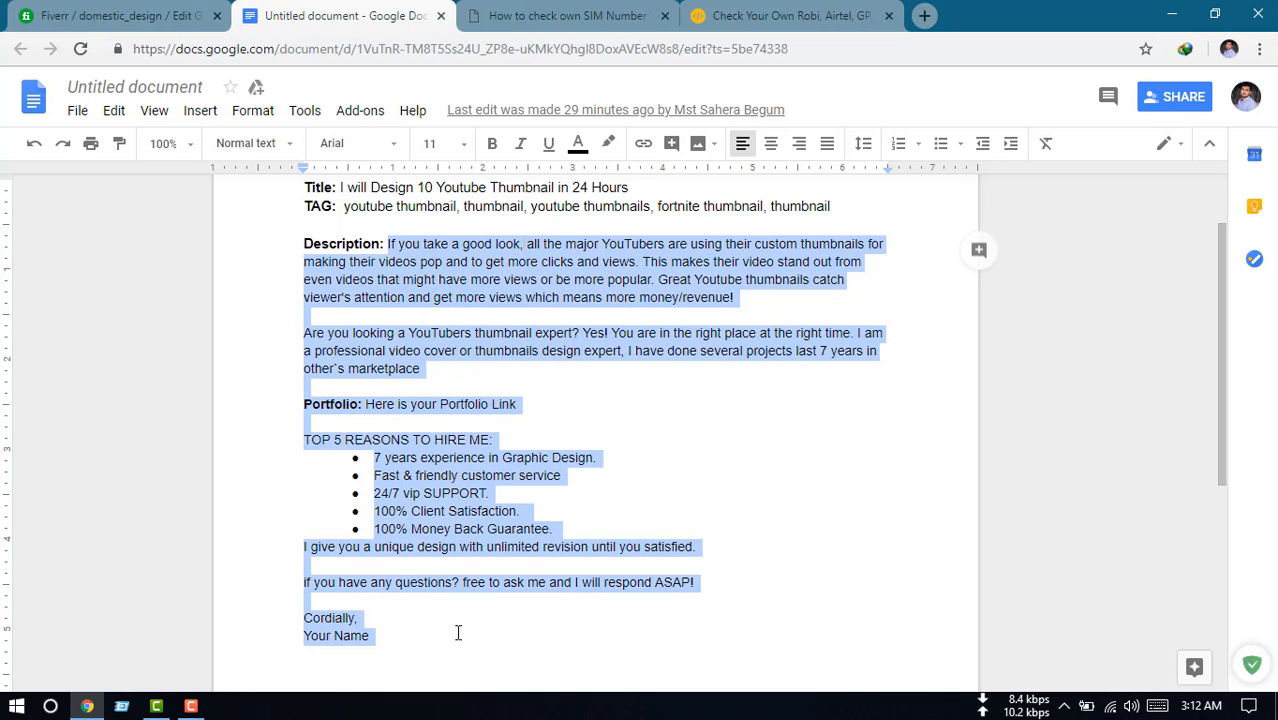
right_click(388, 358)
left_click(432, 335)
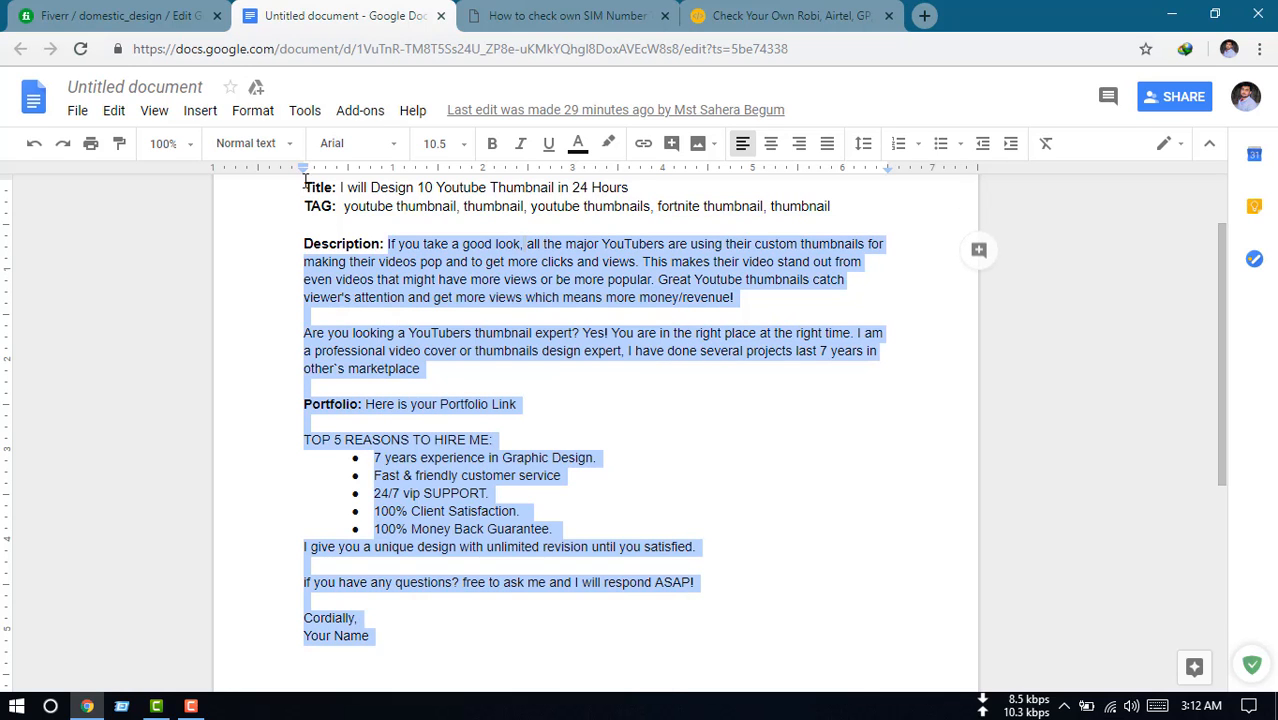
left_click(165, 25)
Paste the copied description draft into the gig description box.
left_click(314, 385)
right_click(315, 386)
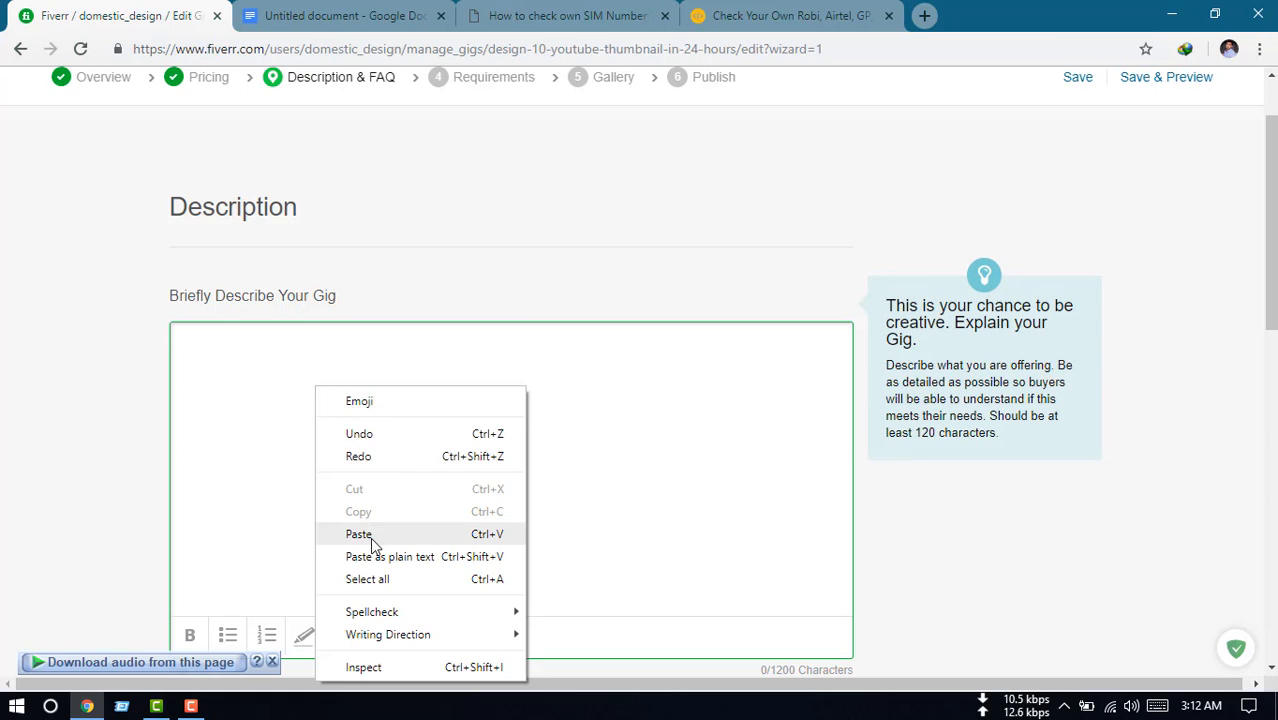
left_click(359, 534)
scroll(374, 519, "up", 1)
scroll(374, 518, "down", 2)
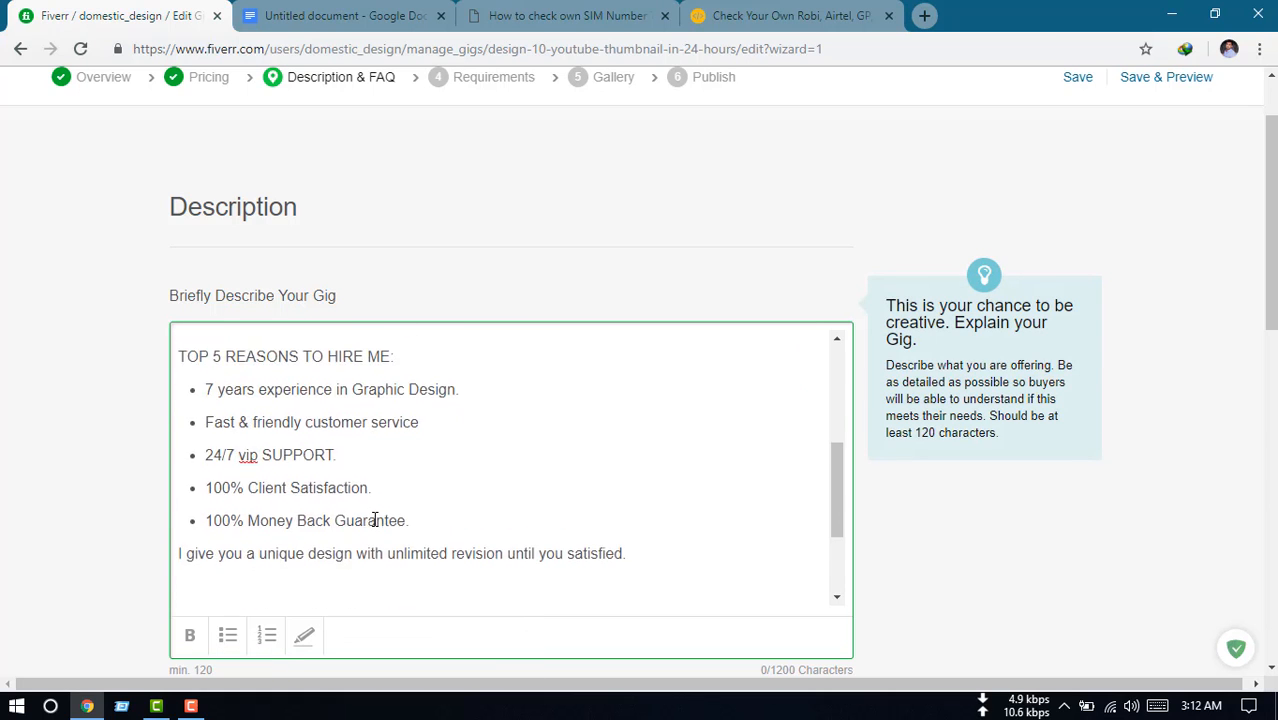
scroll(373, 517, "up", 4)
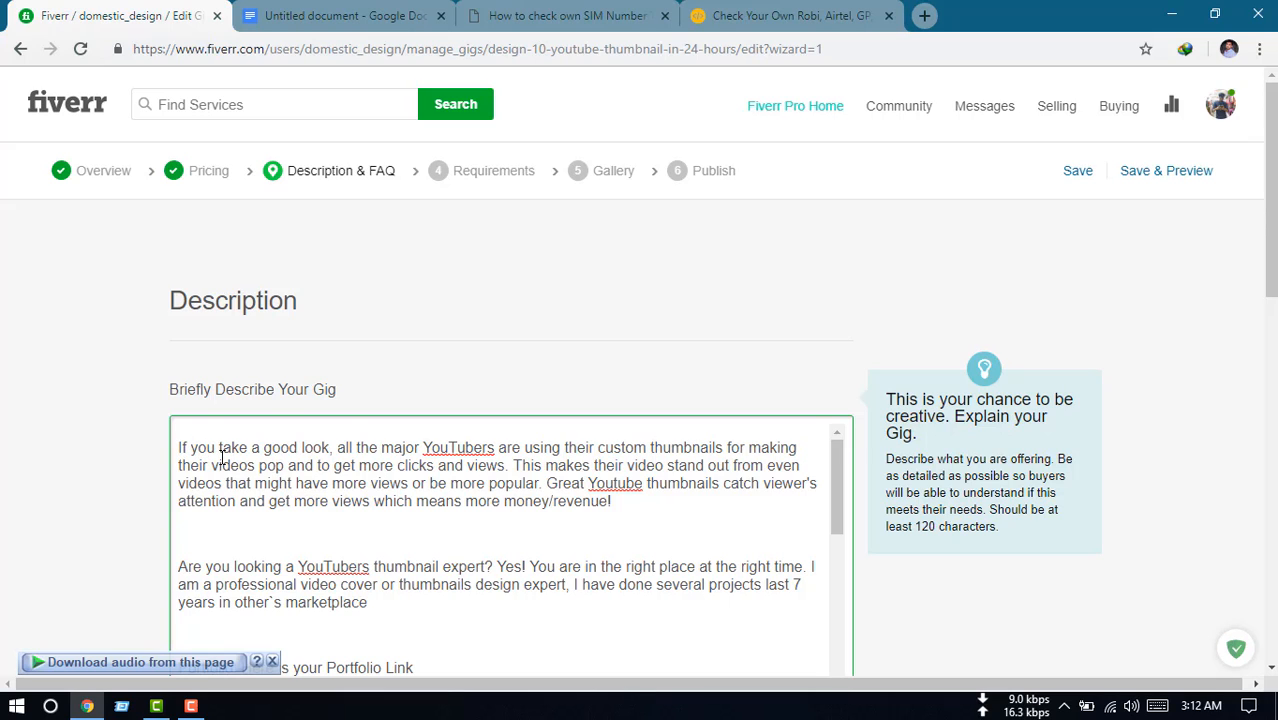
Correct the intro's misspelled words to 'YouTube' using spell-check suggestions.
right_click(465, 447)
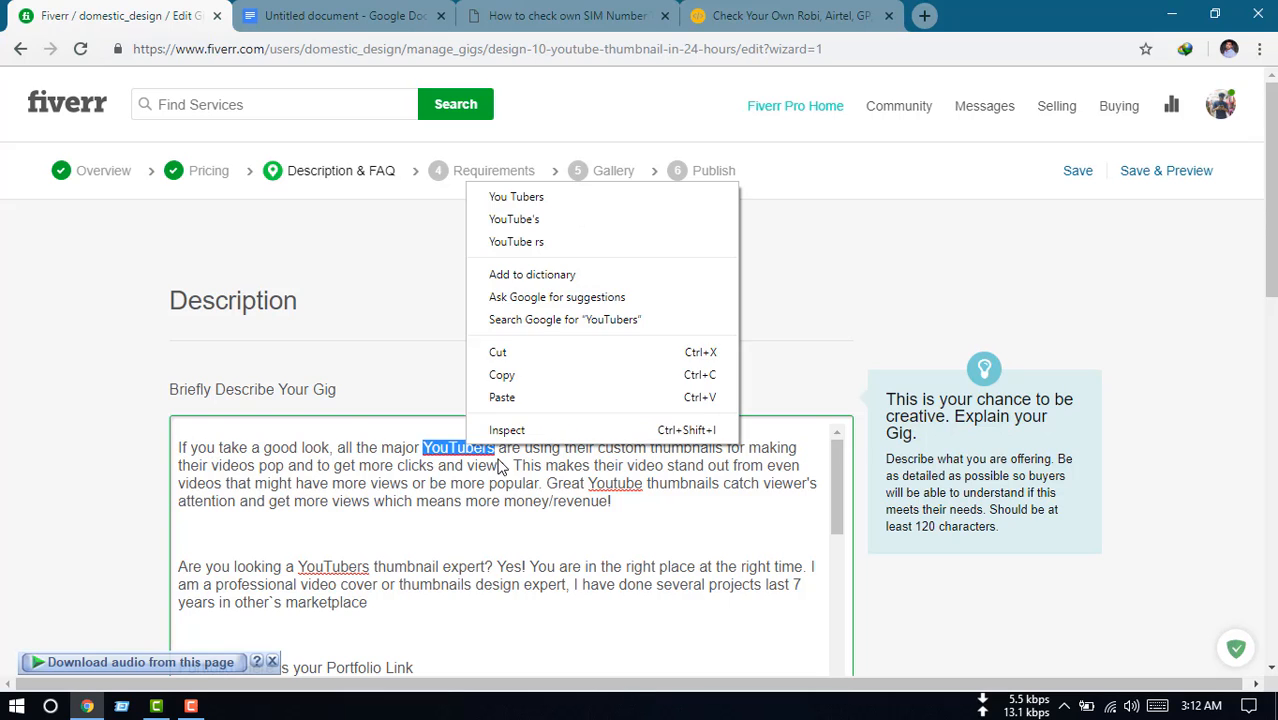
left_click(540, 220)
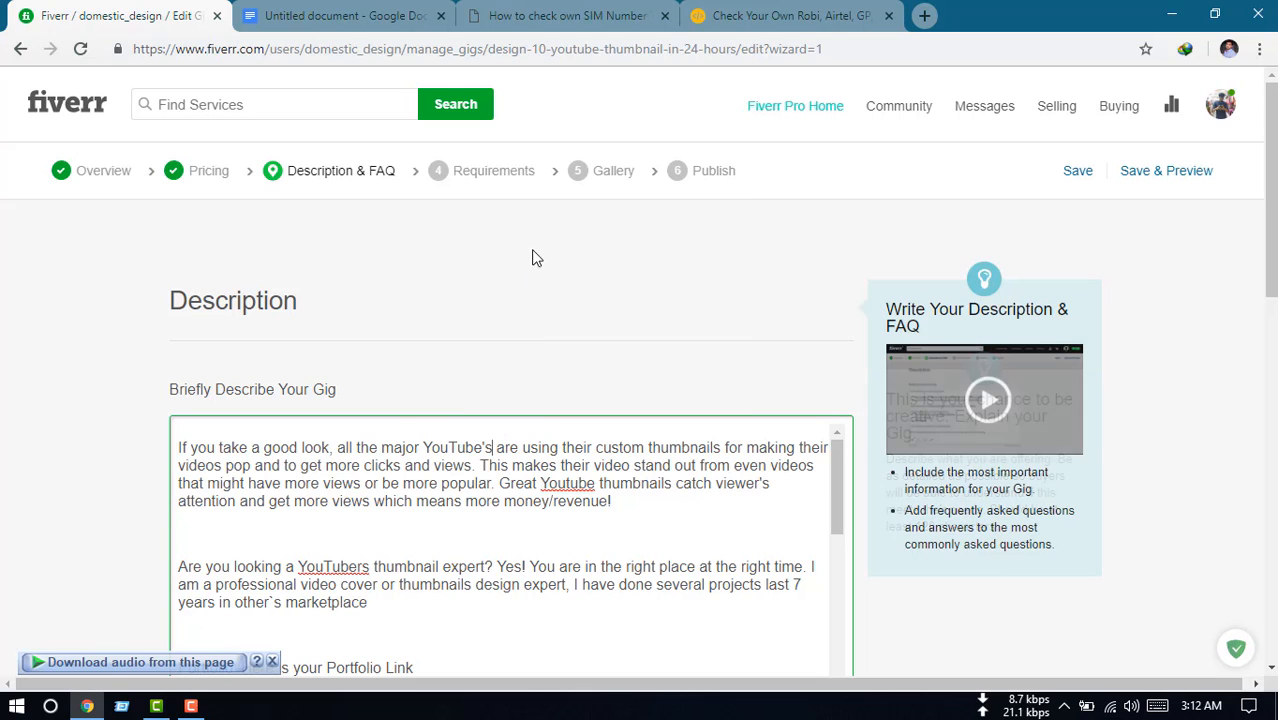
left_click(511, 441)
key("BackSpace")
key("BackSpace")
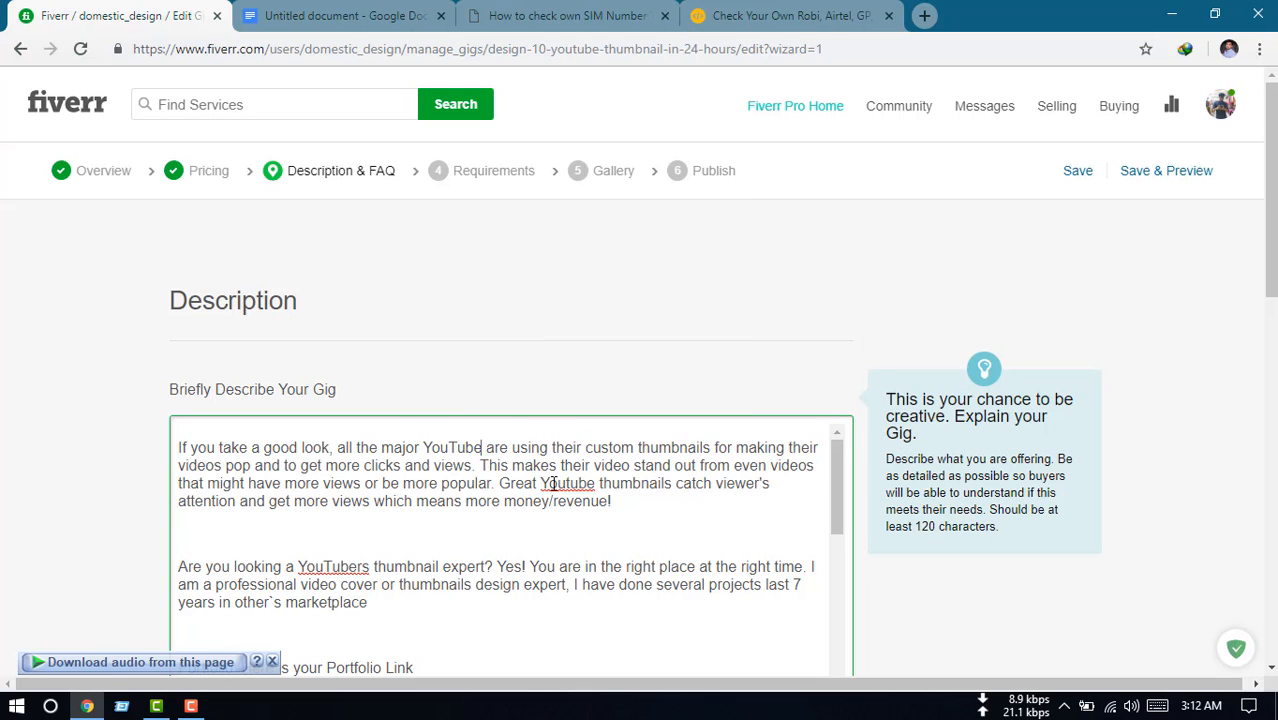
right_click(552, 483)
left_click(599, 236)
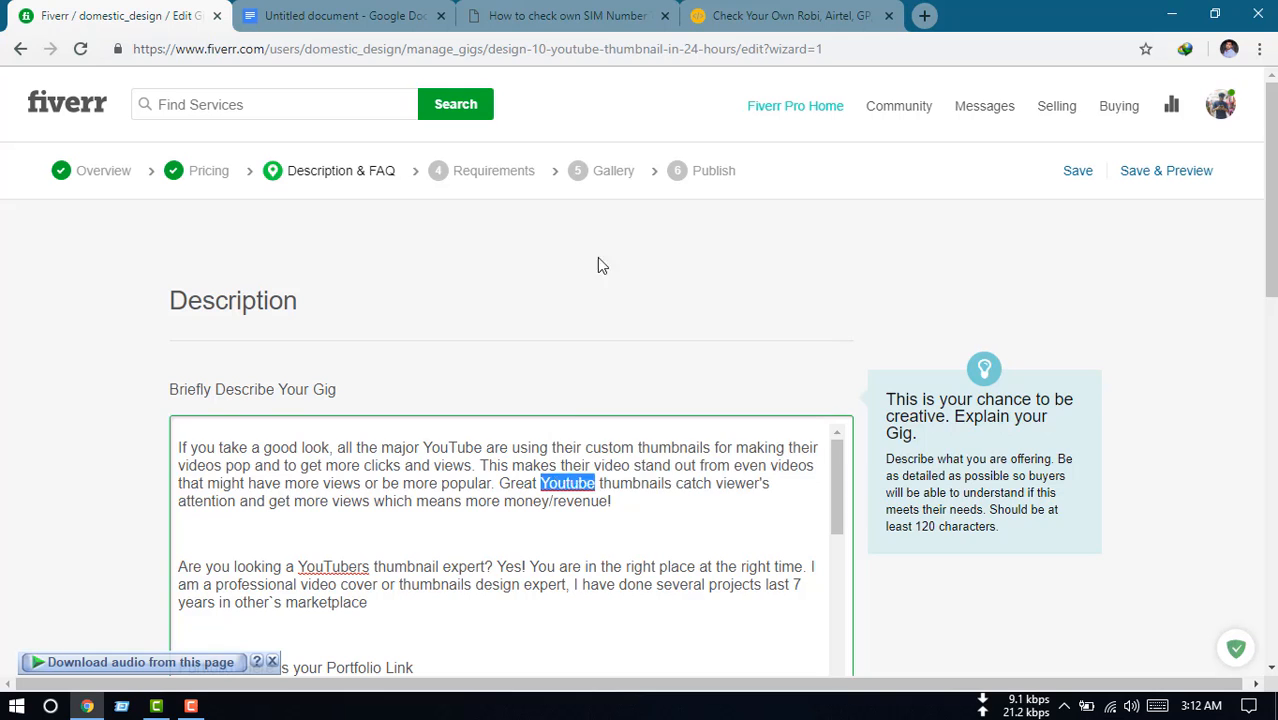
left_click(600, 480)
scroll(500, 490, "down", 1)
Change 'YouTubers' in the second paragraph to 'You-Tubers'.
right_click(352, 472)
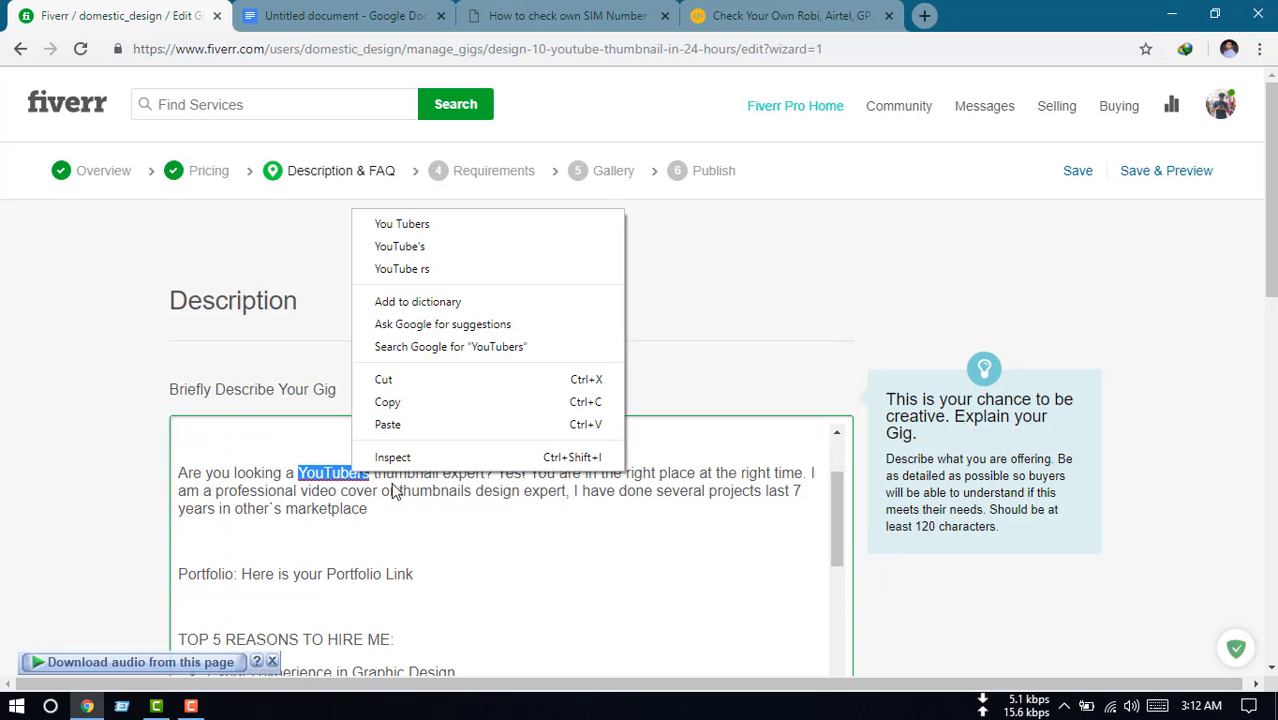
left_click(420, 225)
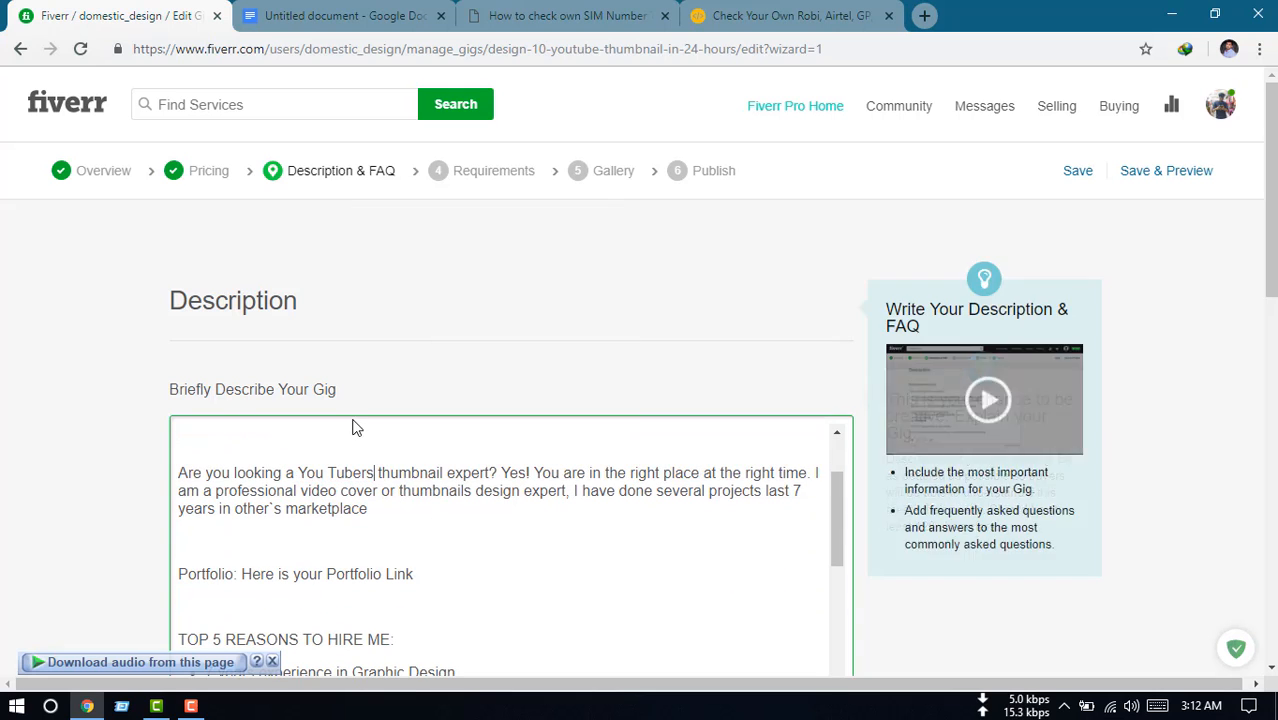
left_click(331, 471)
key("BackSpace")
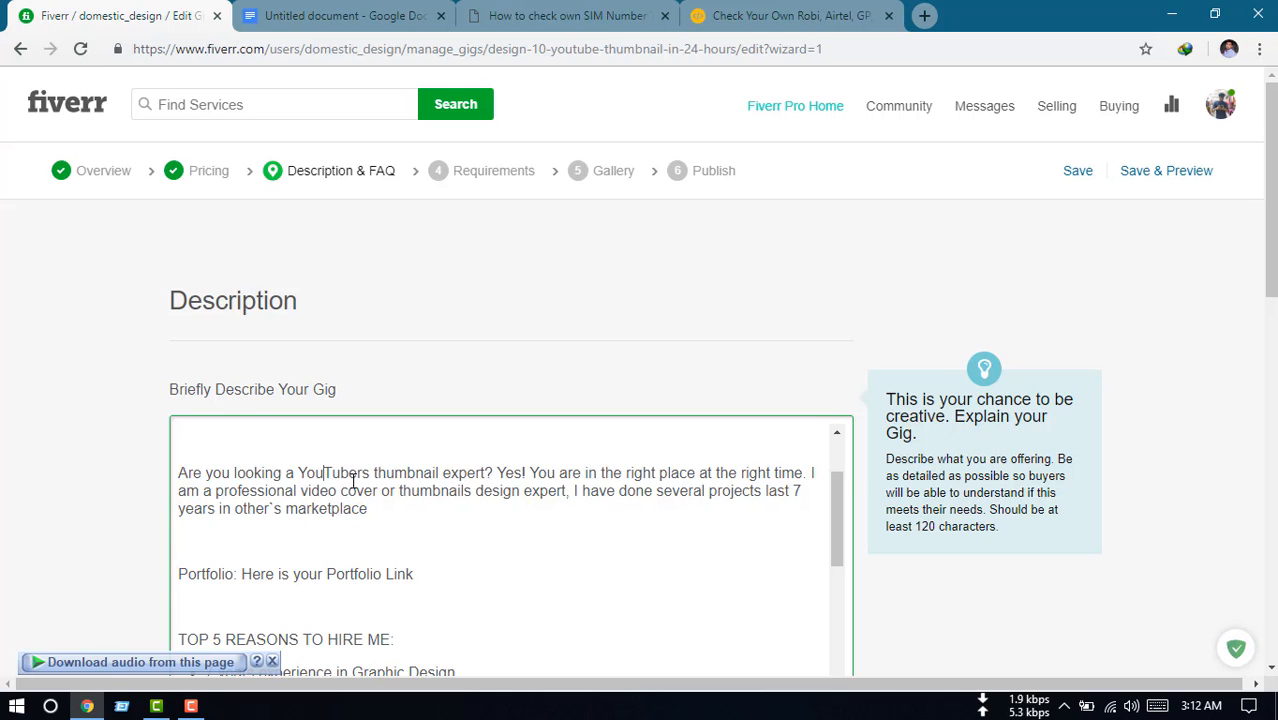
type("-")
scroll(410, 518, "down", 3)
scroll(351, 517, "up", 2)
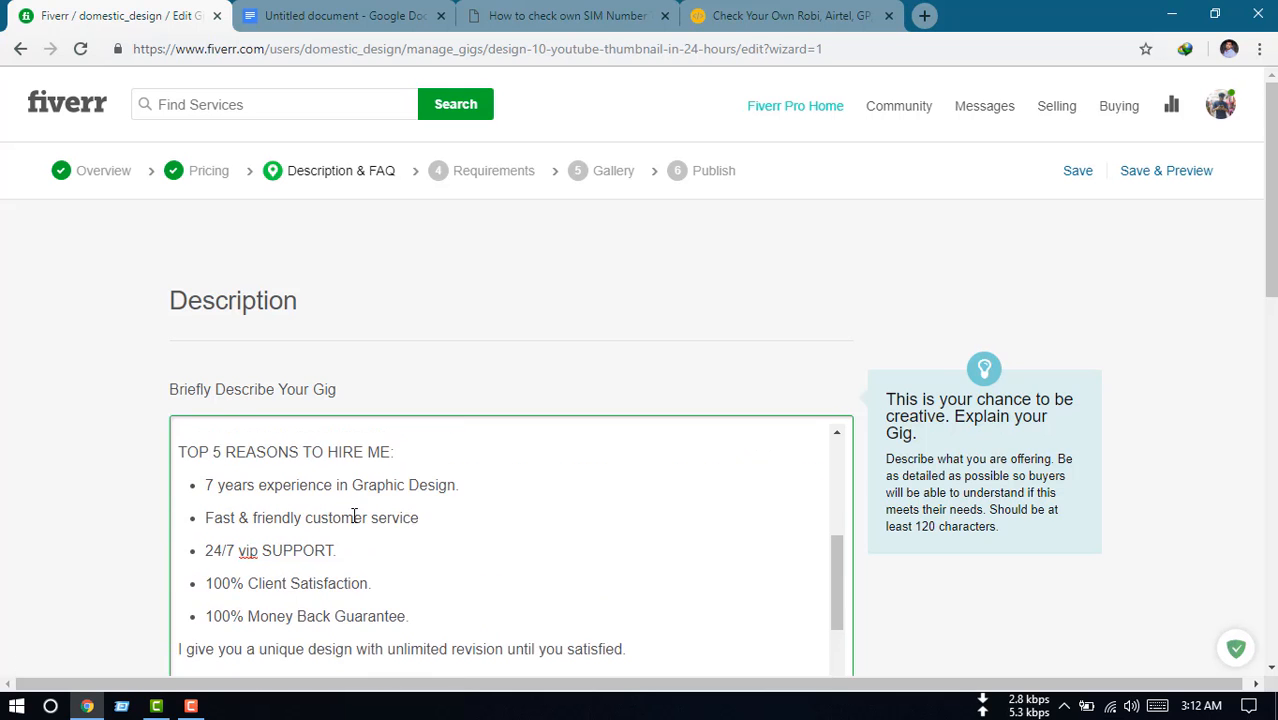
left_click_drag(241, 481, 420, 484)
Delete the blank lines above Portfolio and after the intro paragraph.
scroll(428, 499, "up", 2)
left_click(286, 545)
key("BackSpace")
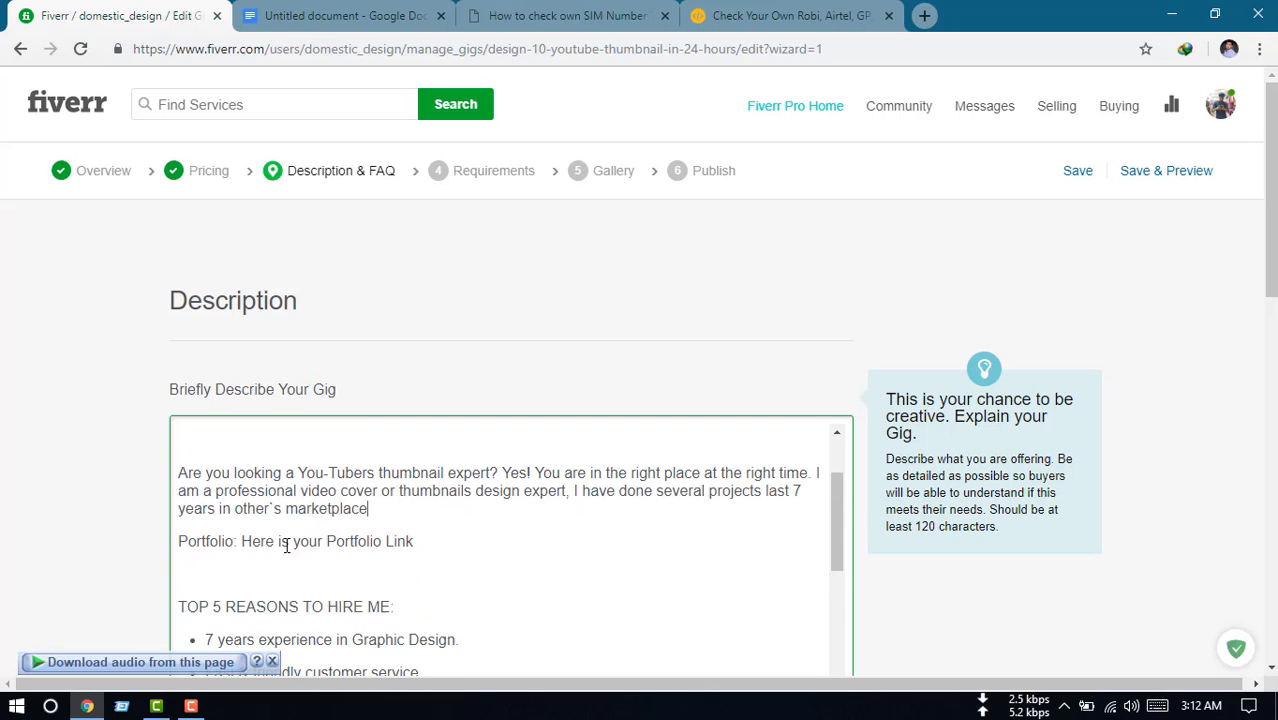
scroll(240, 534, "up", 1)
key("BackSpace")
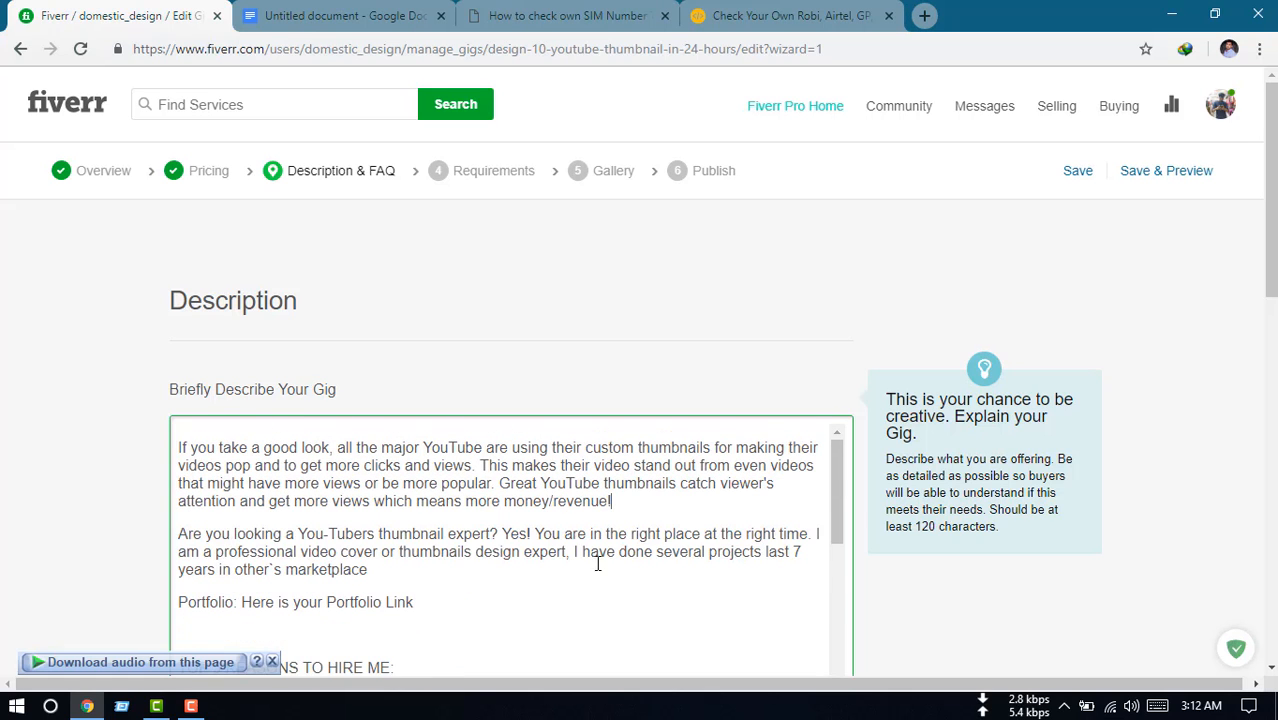
scroll(596, 560, "down", 2)
scroll(941, 543, "down", 5)
scroll(706, 302, "up", 3)
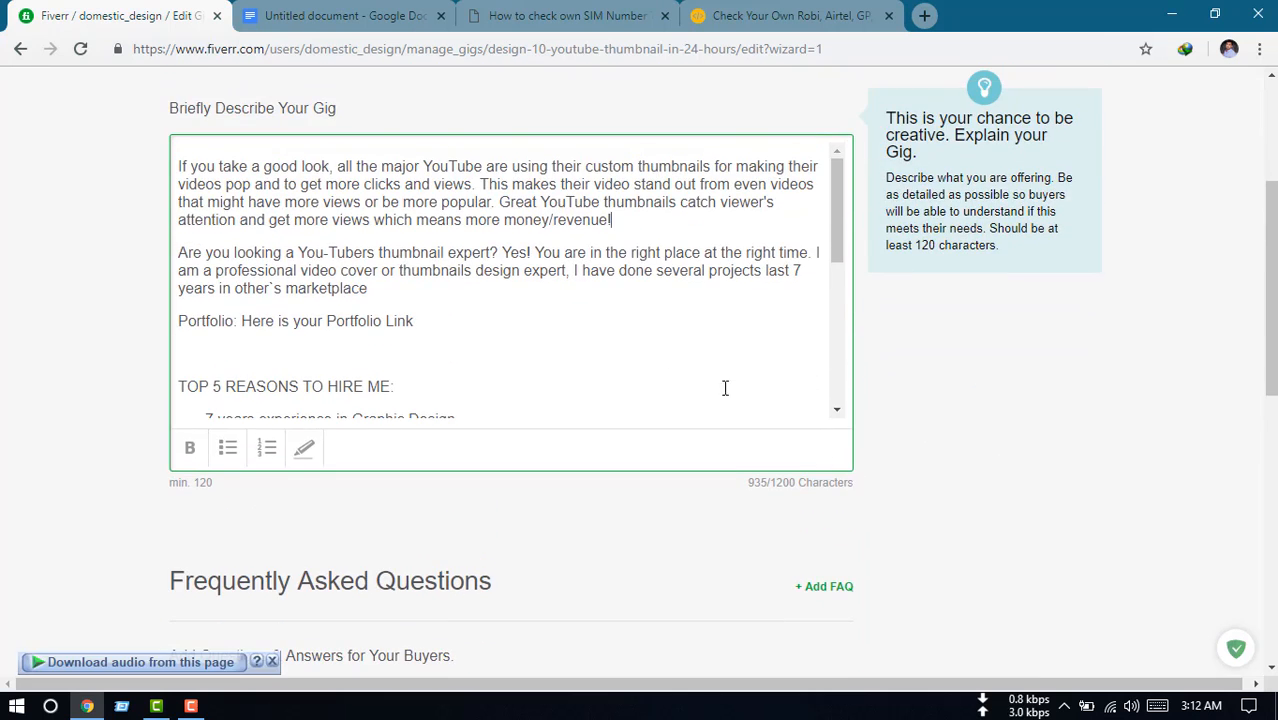
Make the 'Portfolio:' label bold and turn 'Here is your Portfolio Link' into a link.
left_click(584, 322)
left_click_drag(243, 323, 157, 334)
left_click(189, 447)
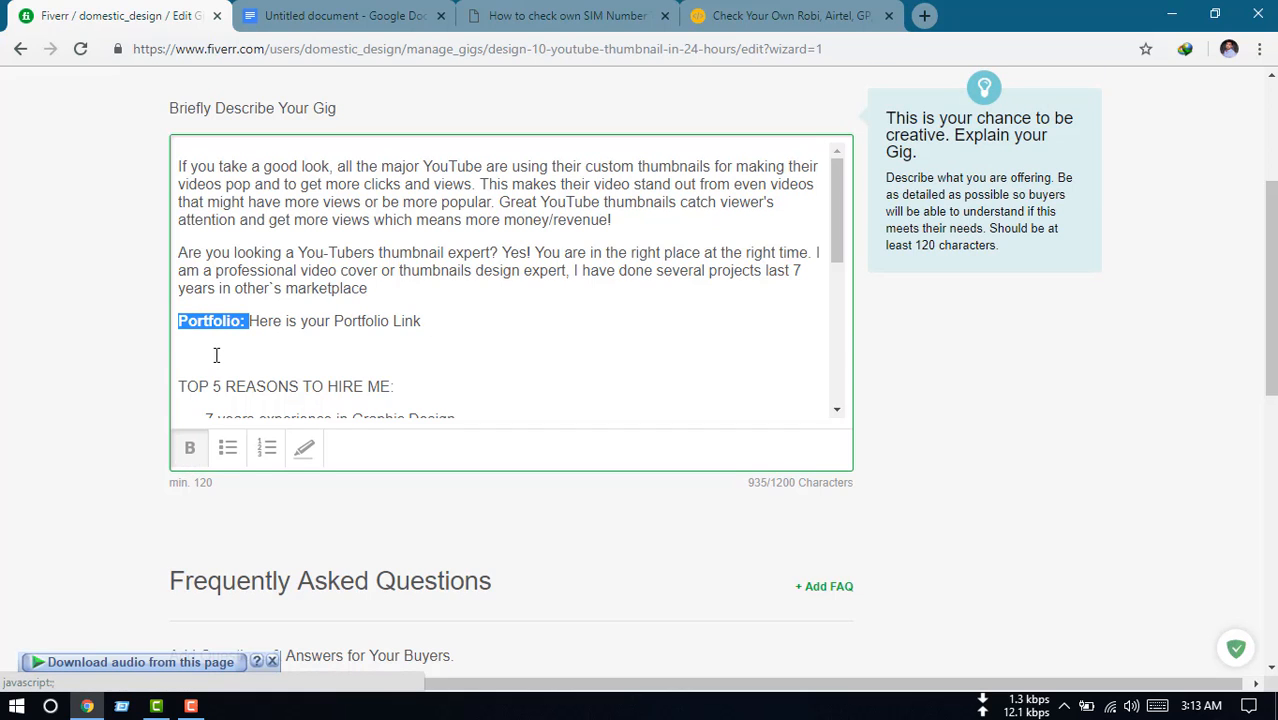
left_click(216, 355)
left_click_drag(249, 321, 425, 325)
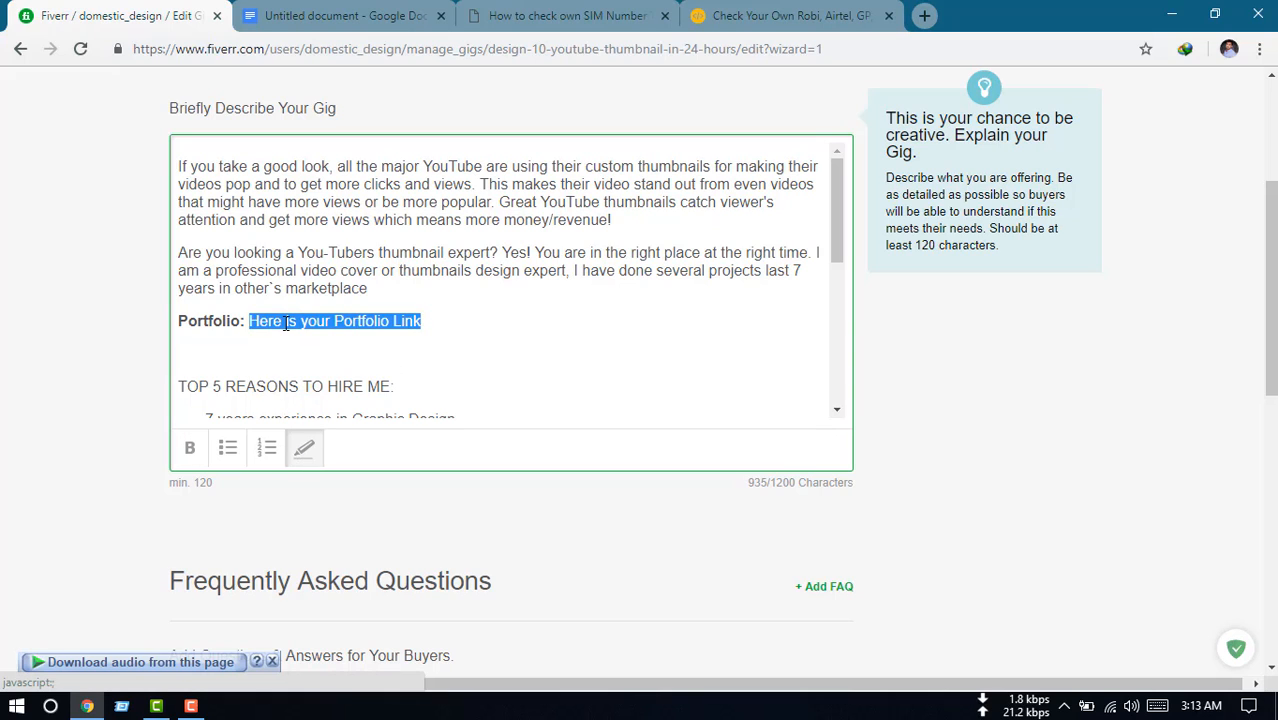
left_click(305, 452)
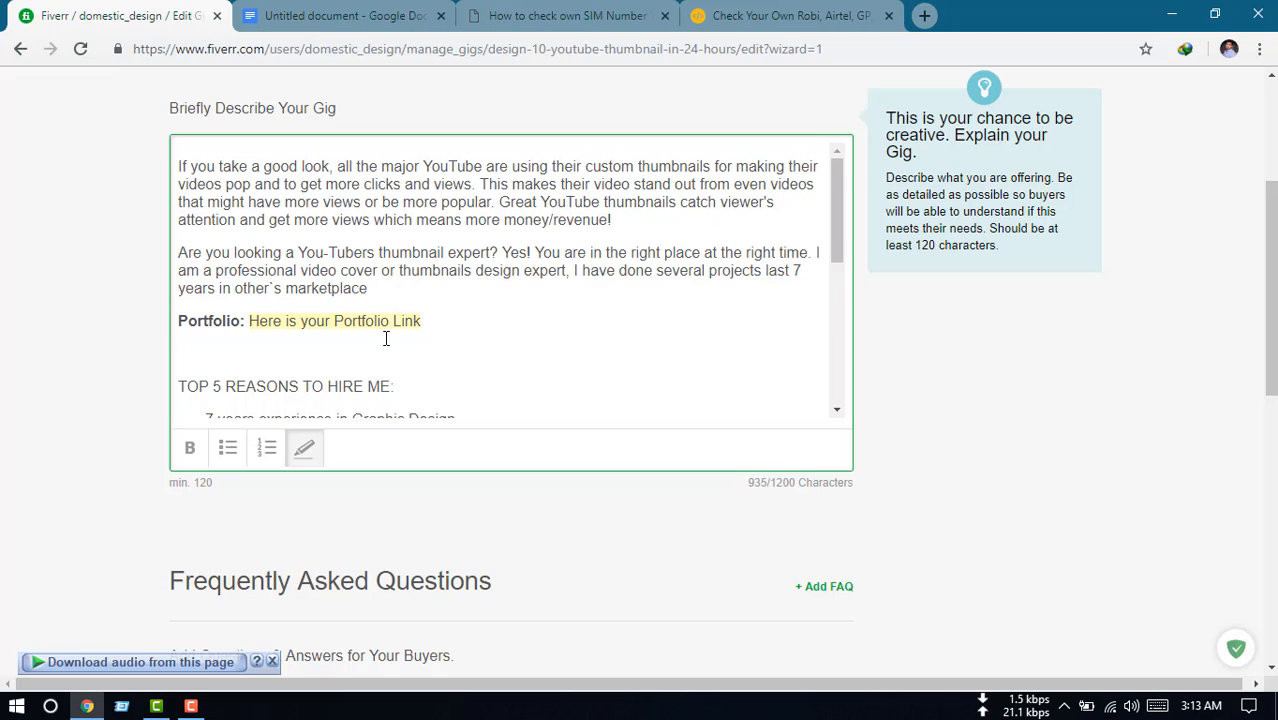
Remove the empty line above 'TOP 5 REASONS TO HIRE ME:' and make that heading bold.
left_click(248, 356)
key("BackSpace")
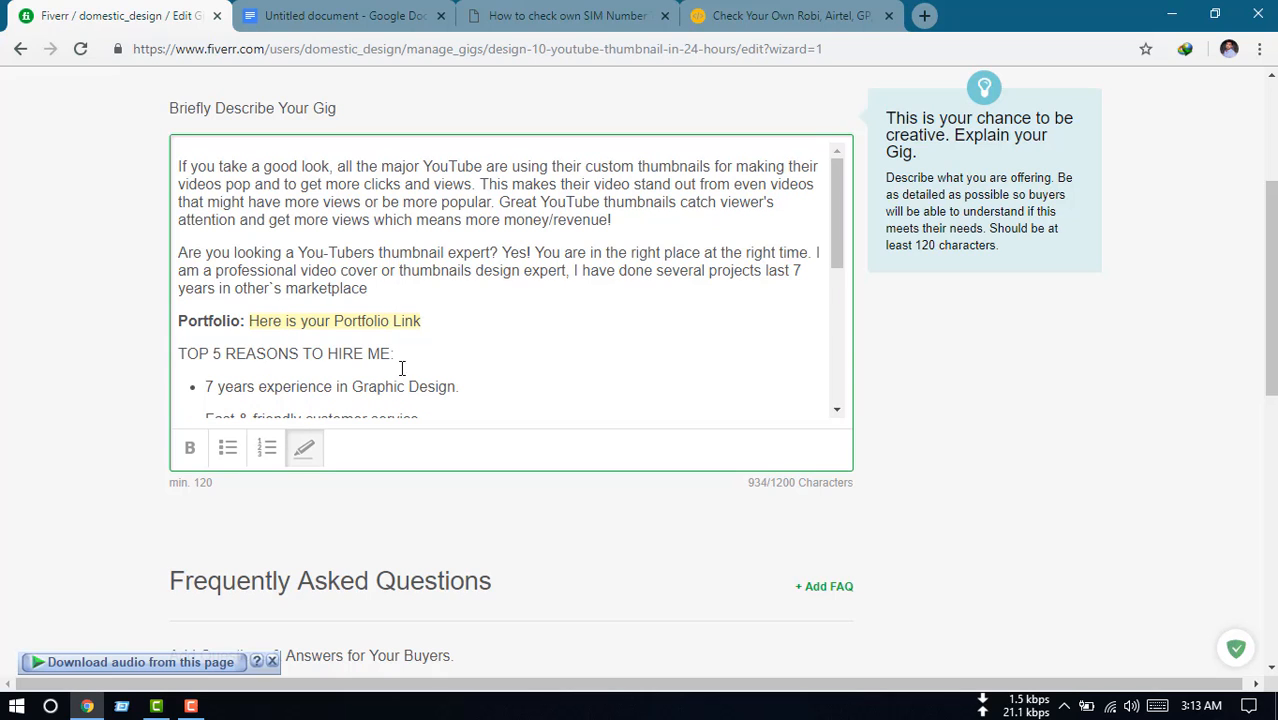
left_click_drag(406, 354, 150, 356)
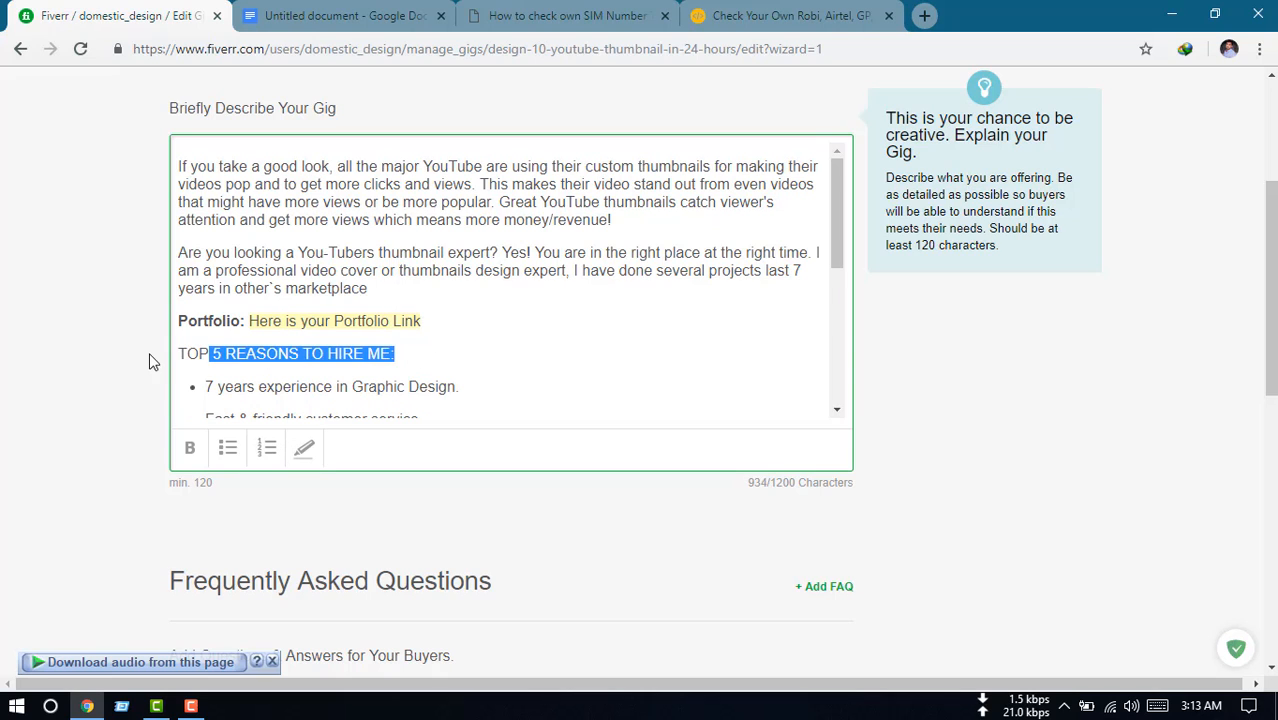
left_click(190, 448)
Move the first reason and 'Fast & friendly customer service' out of the old list onto plain lines.
left_click(205, 387)
key("BackSpace")
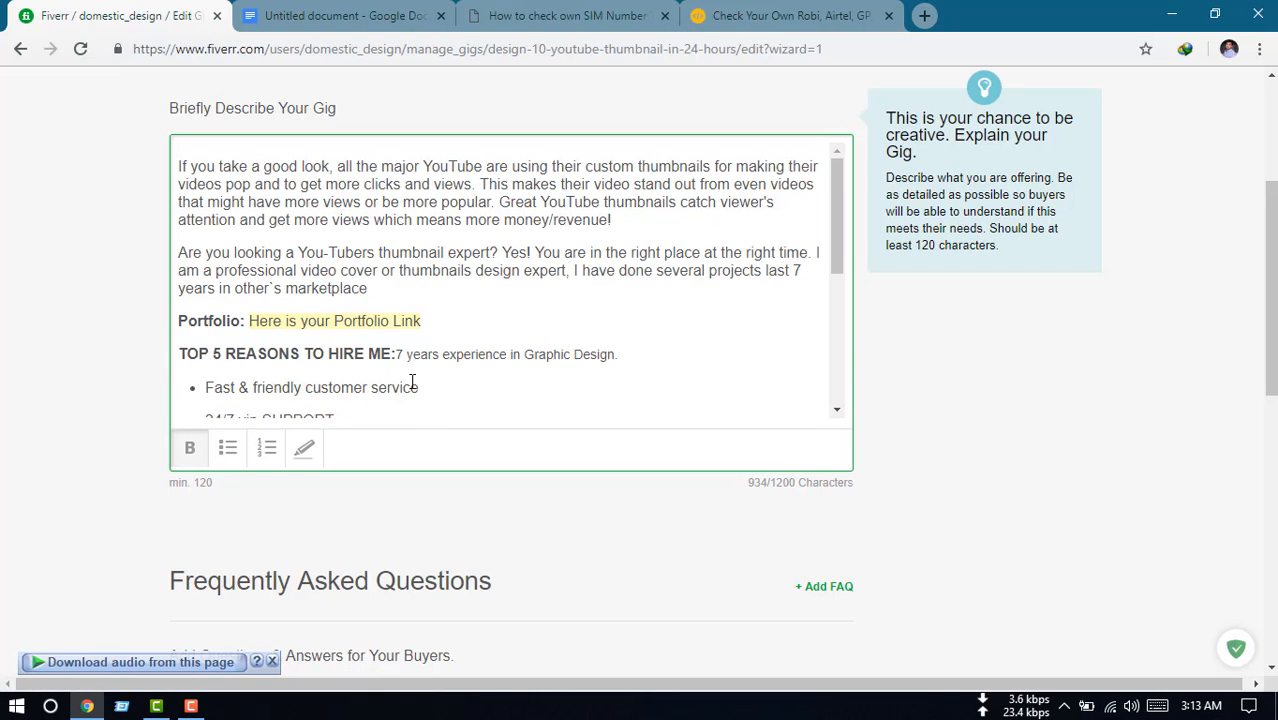
key("Return")
scroll(232, 378, "down", 1)
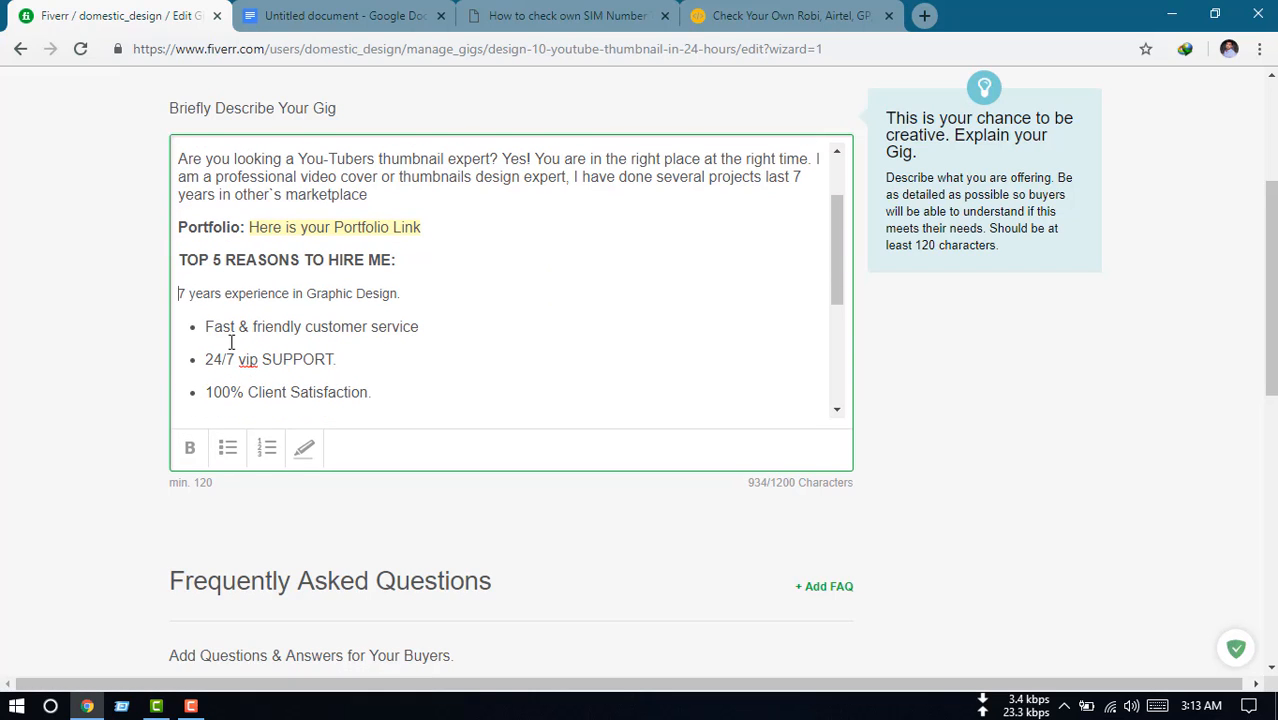
left_click(207, 327)
key("BackSpace")
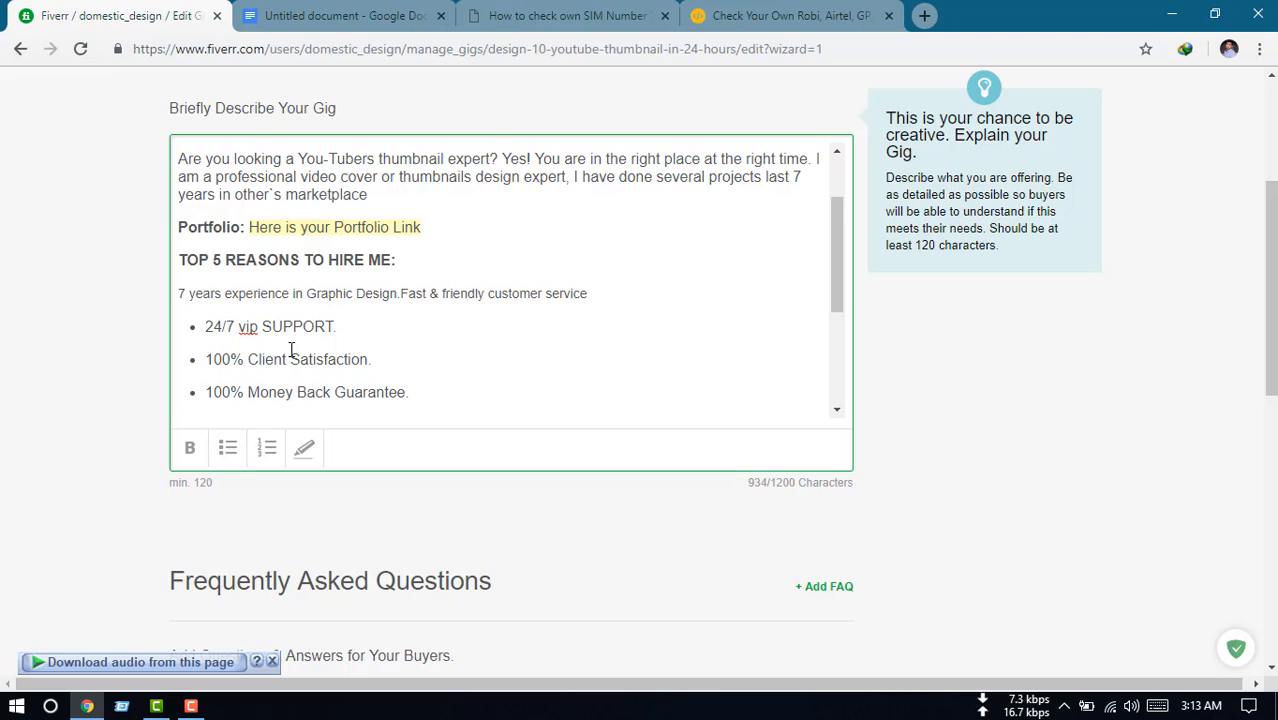
key("Return")
Move '24/7 vip SUPPORT.', '100% Client Satisfaction.' and '100% Money Back Guarantee.' onto plain lines.
left_click(207, 360)
key("BackSpace")
key("Return")
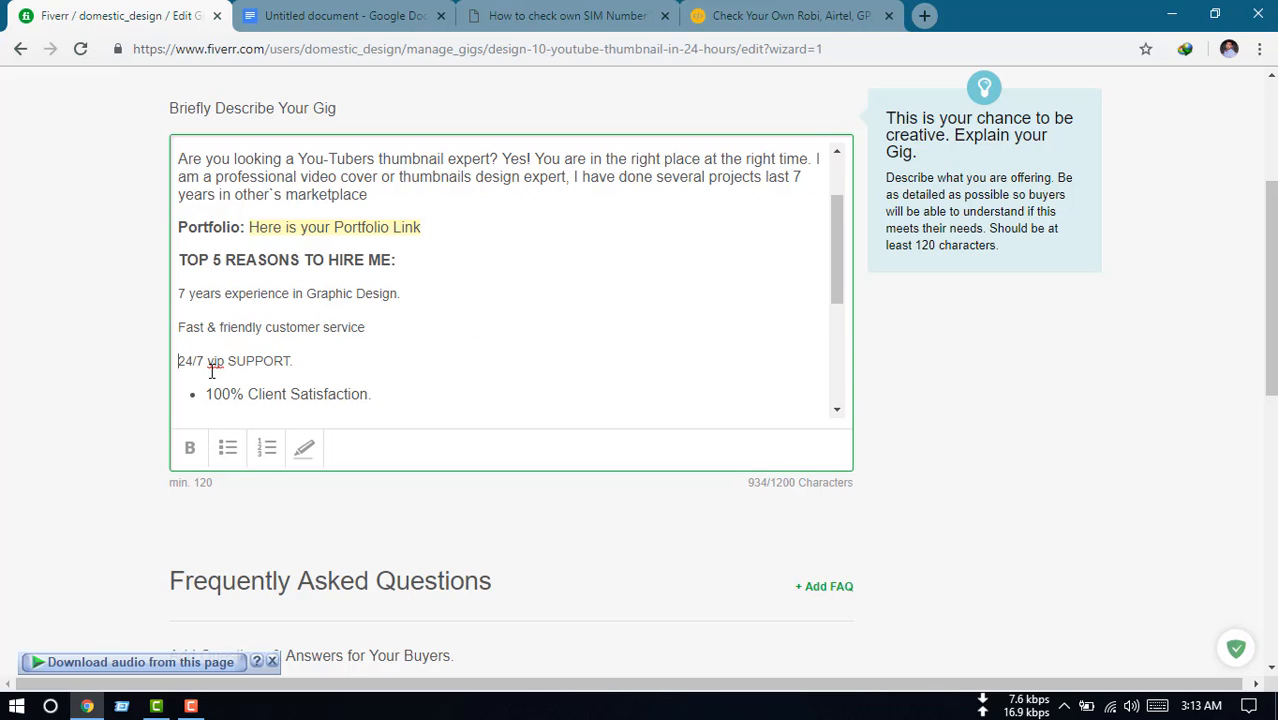
left_click(206, 394)
key("BackSpace")
key("Return")
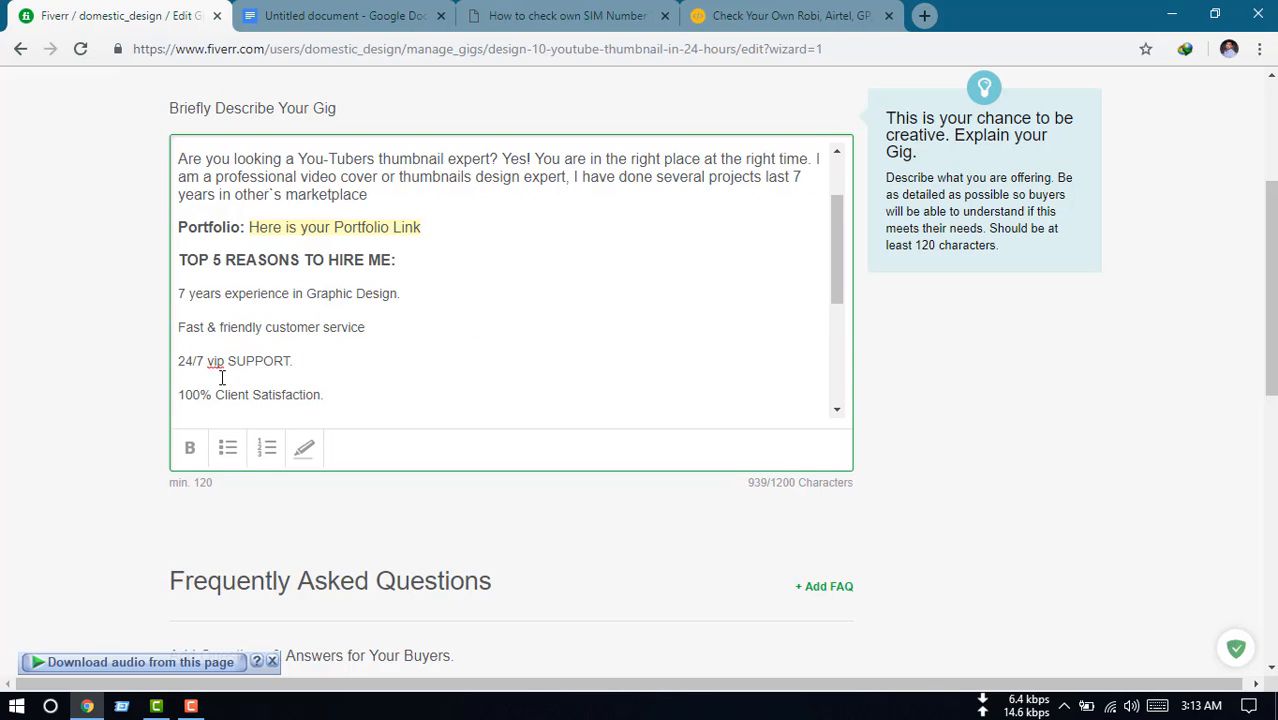
scroll(238, 367, "down", 1)
left_click(207, 334)
key("BackSpace")
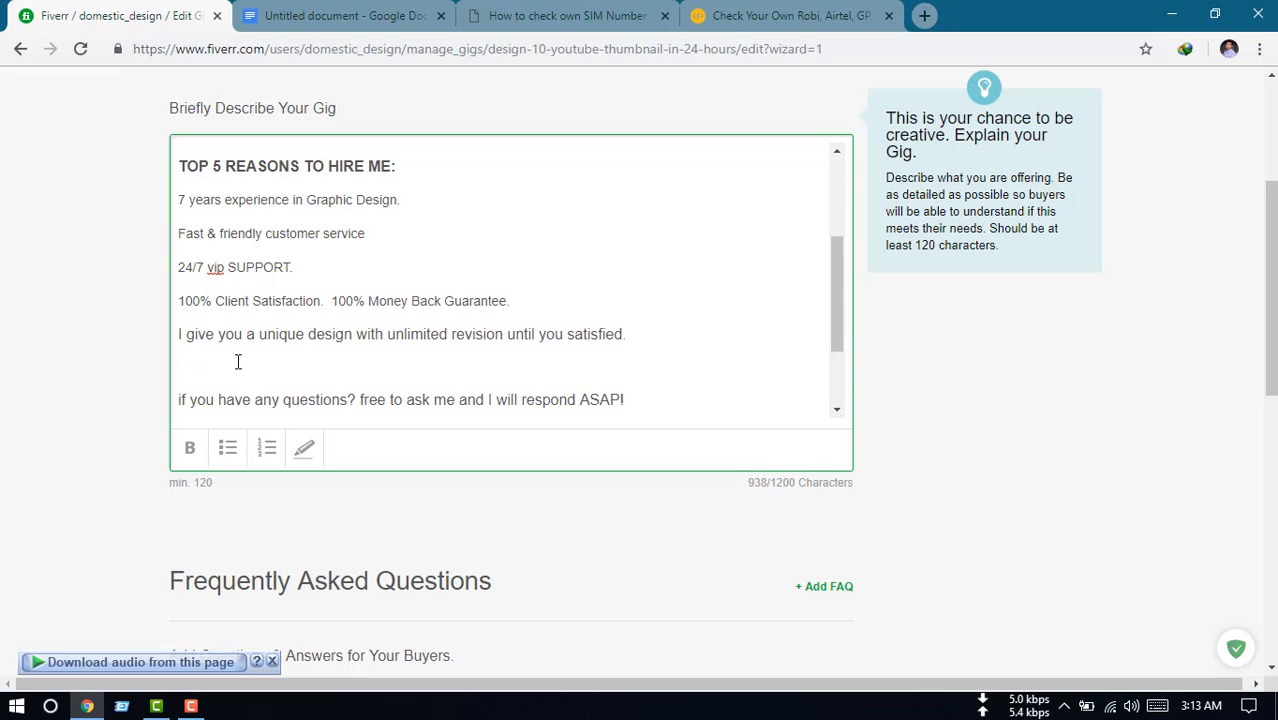
key("Return")
Bullet the '7 years experience', 'Fast & friendly customer service' and '24/7 vip SUPPORT.' lines.
left_click(189, 210)
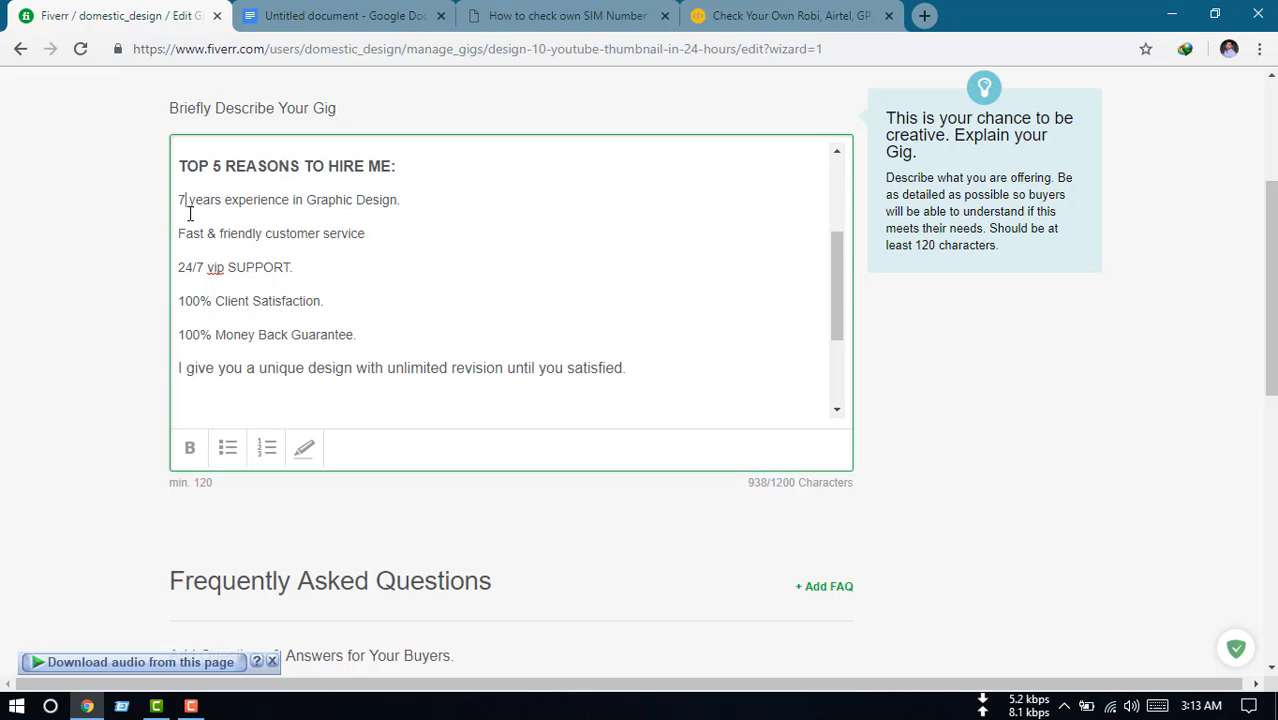
left_click(228, 448)
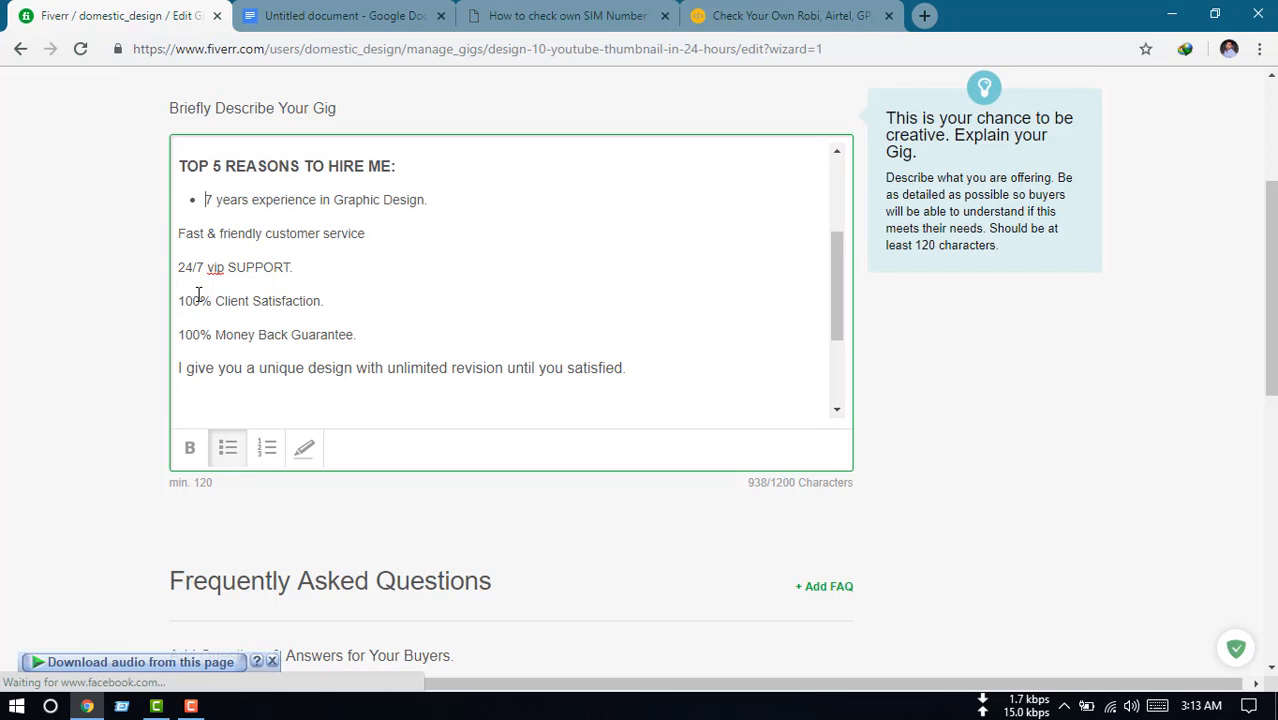
left_click(180, 238)
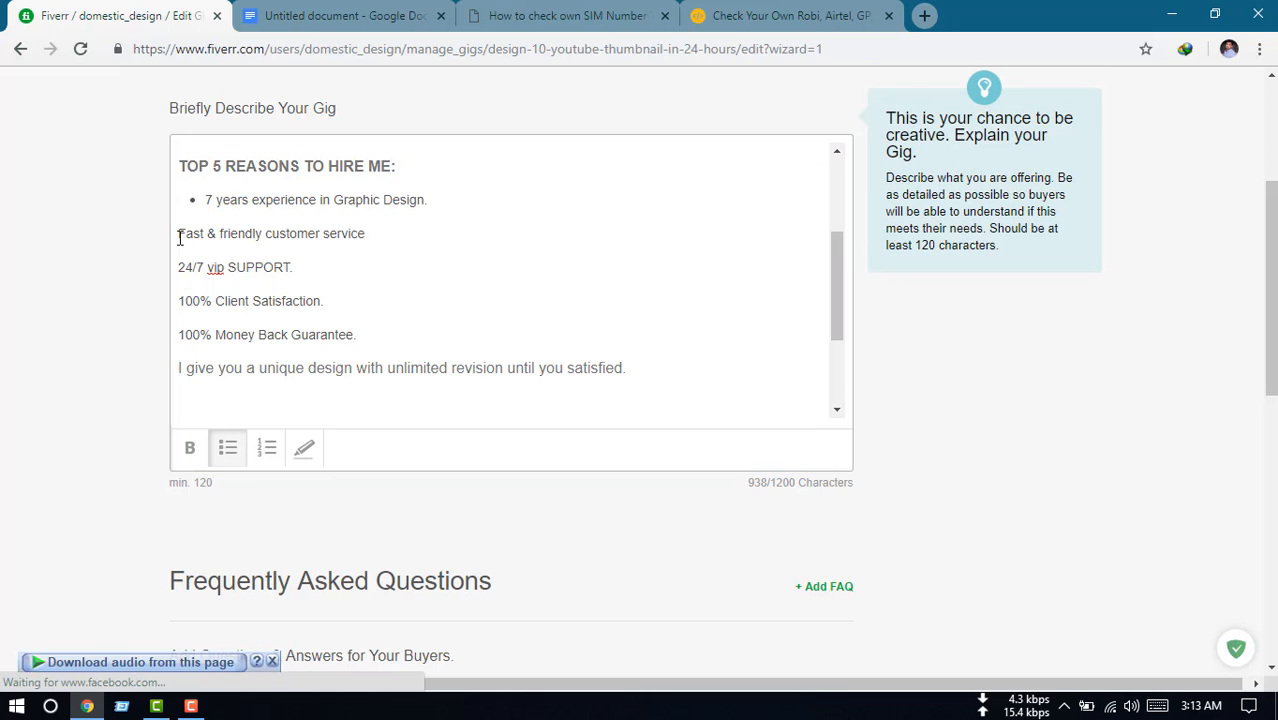
left_click(228, 448)
left_click(180, 252)
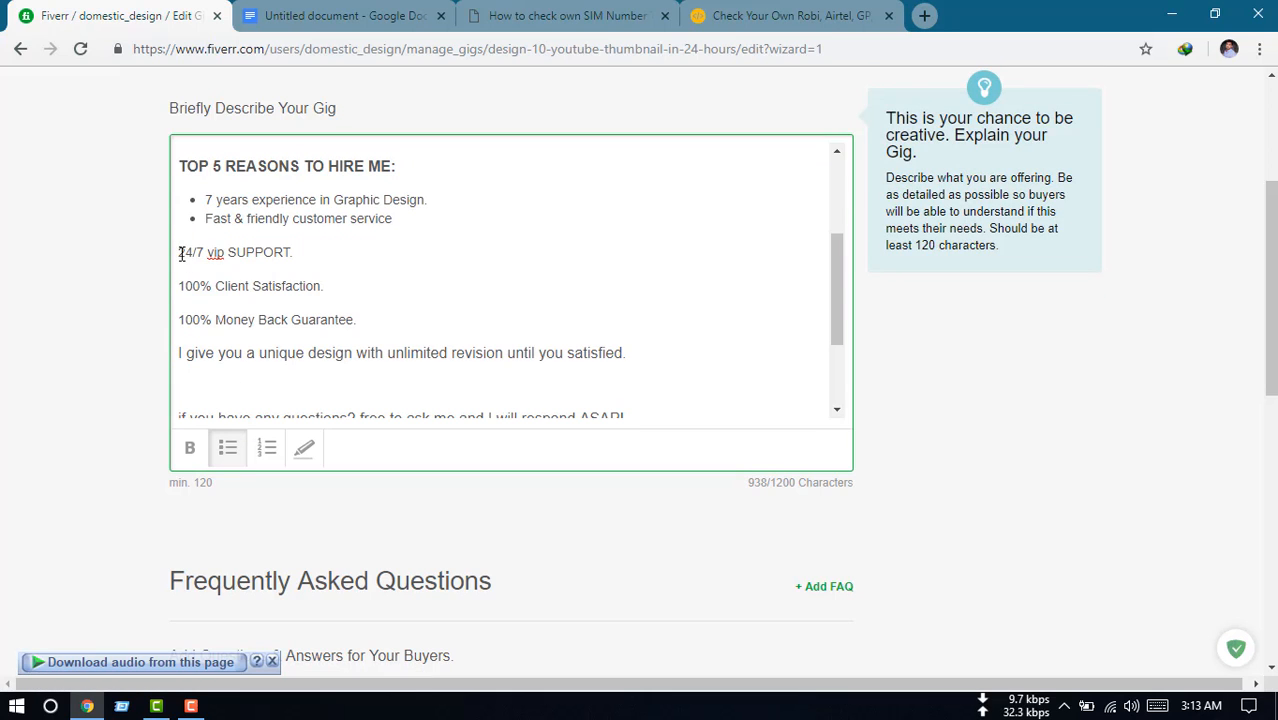
left_click(228, 448)
Bullet the '100% Client Satisfaction.', '100% Money Back Guarantee.' and unique design lines.
left_click(179, 271)
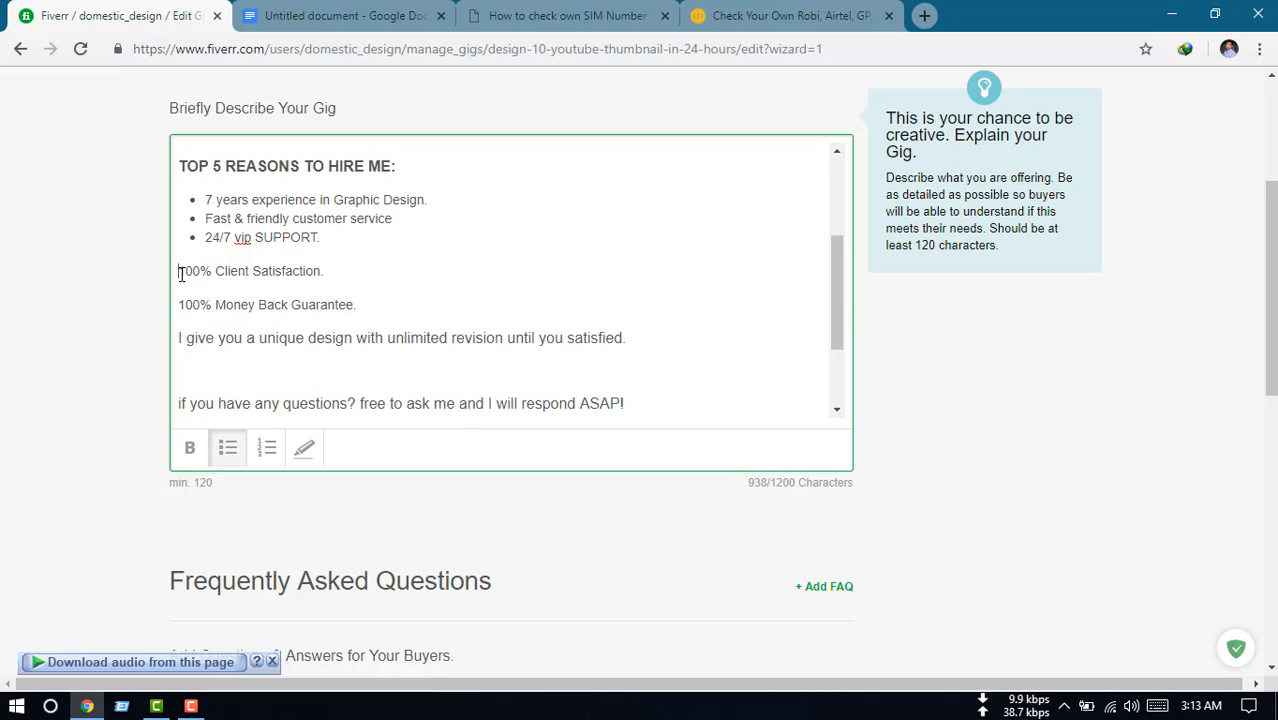
left_click(228, 448)
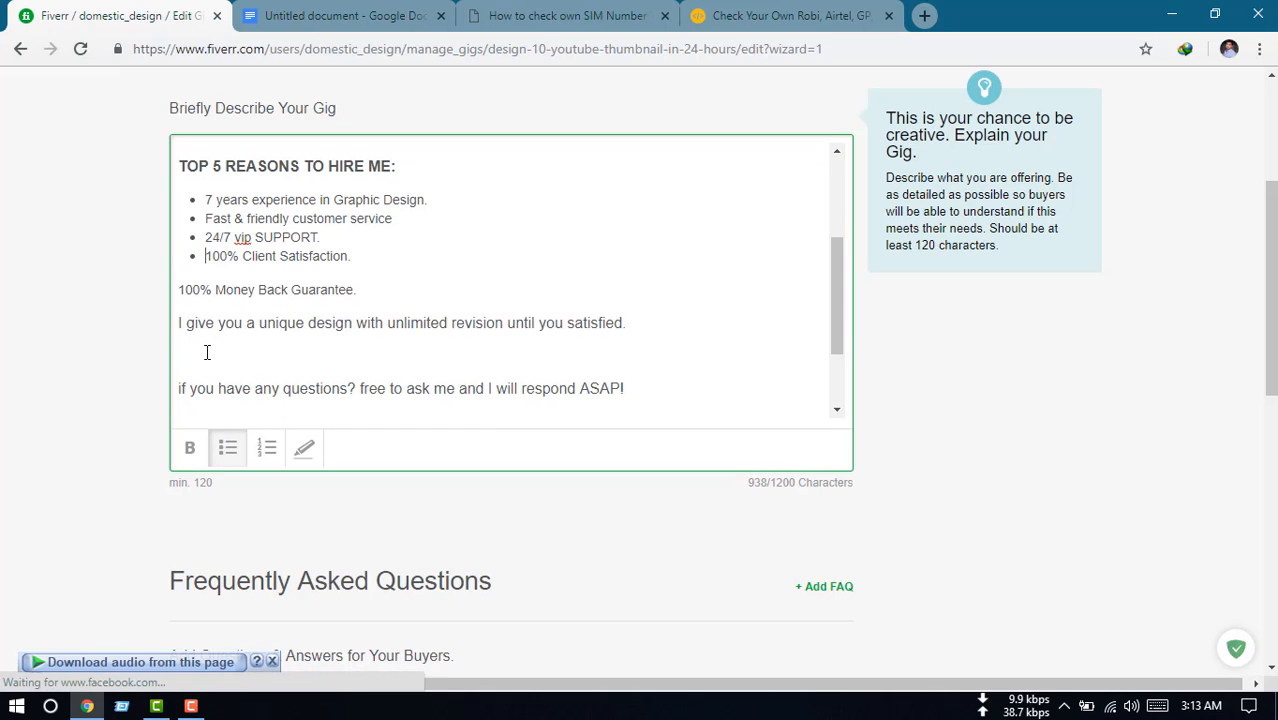
left_click(181, 290)
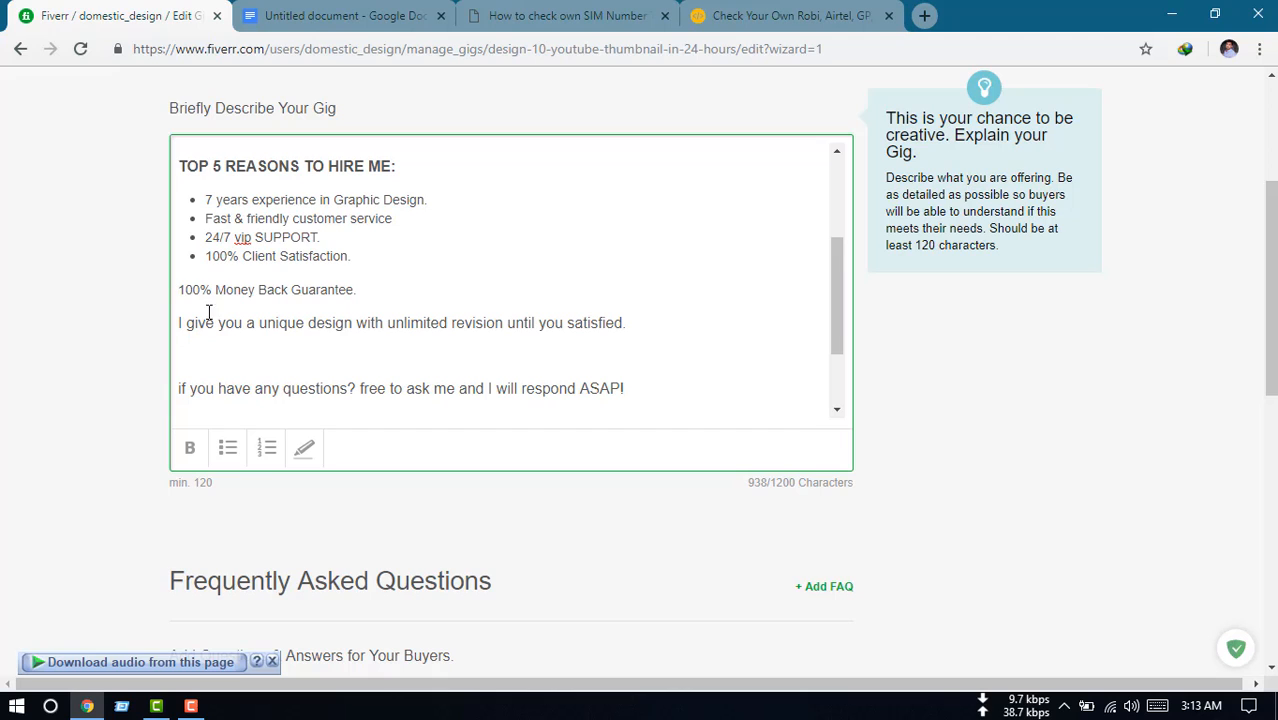
left_click(228, 447)
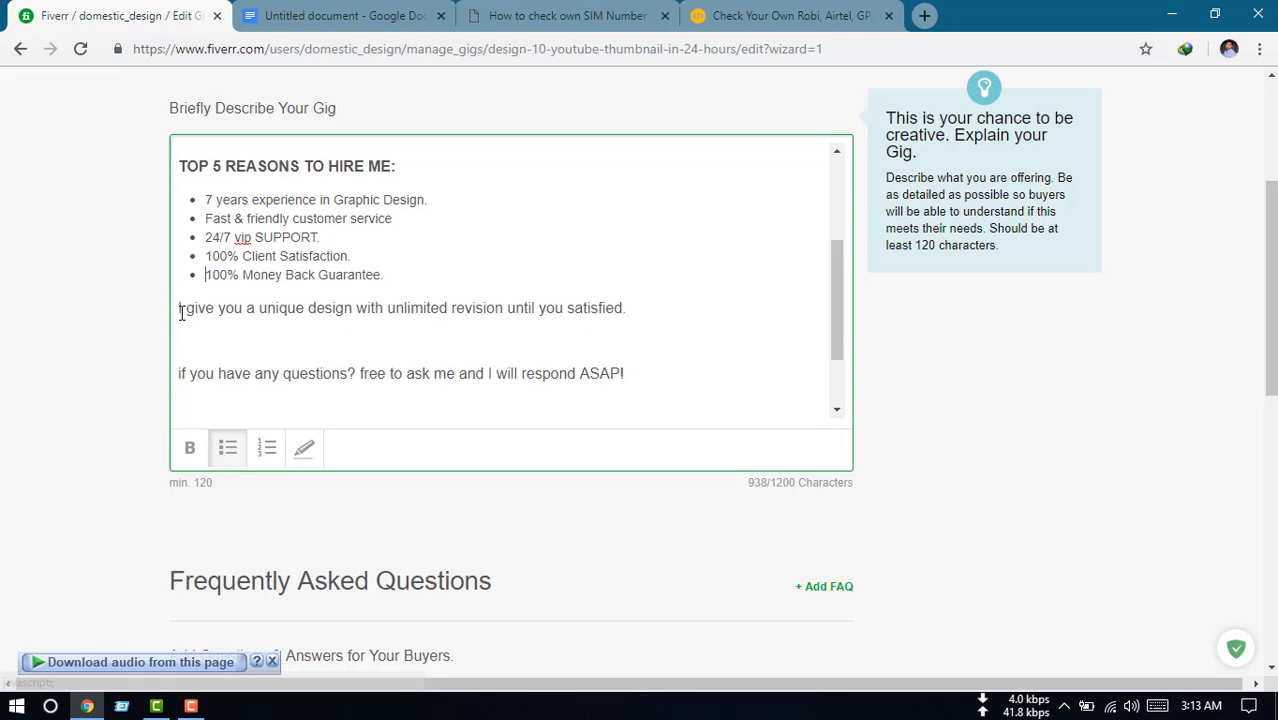
left_click(180, 308)
left_click(228, 447)
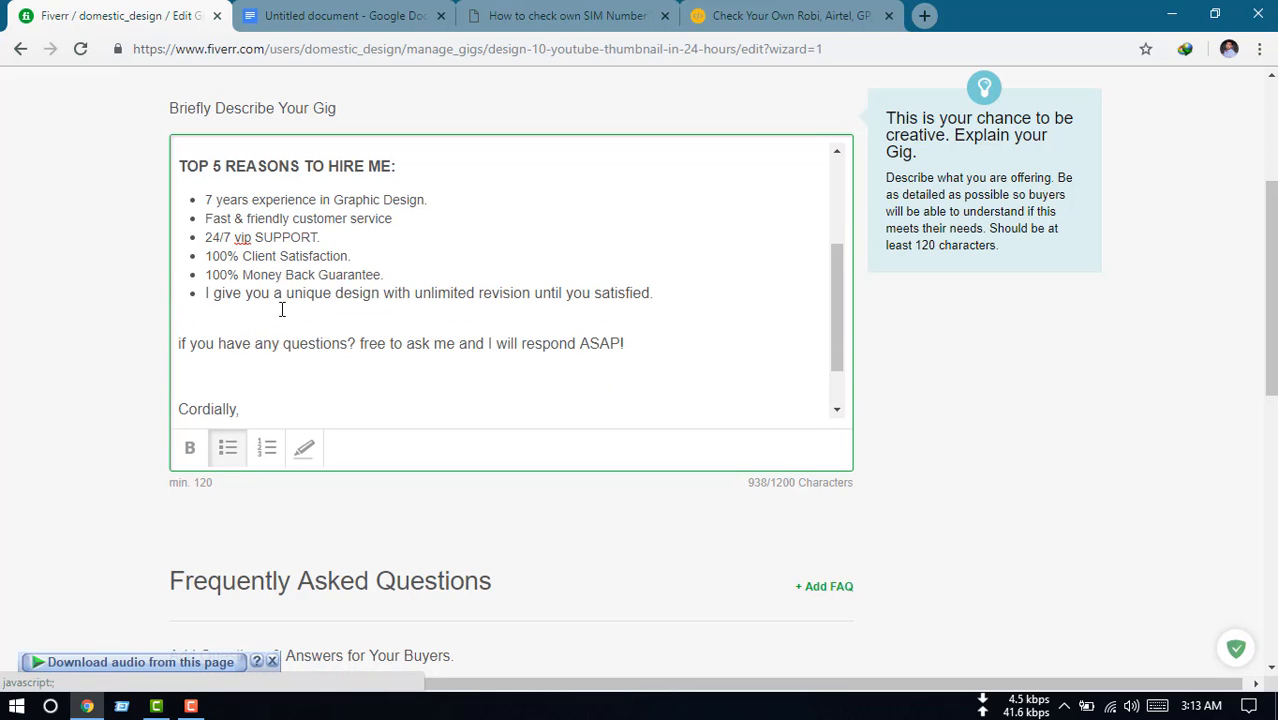
scroll(283, 311, "up", 1)
scroll(283, 311, "up", 1)
left_click_drag(243, 292, 238, 275)
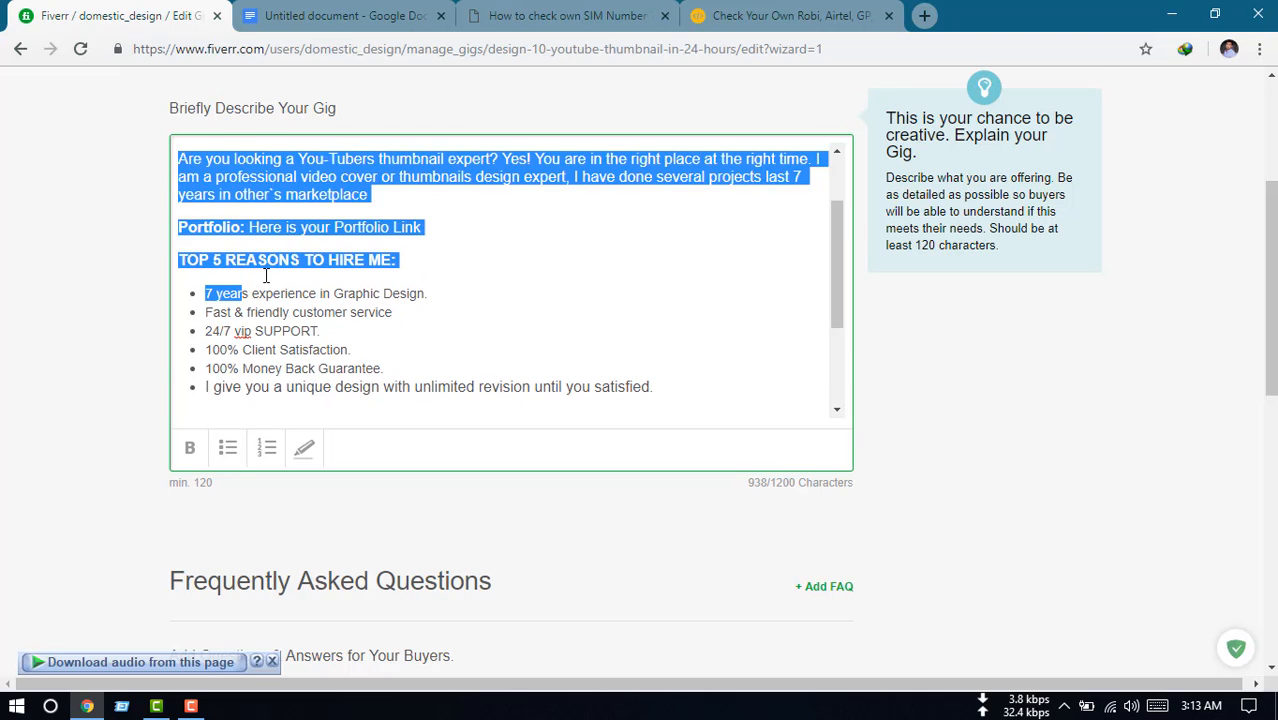
Delete the empty line below the bullet list and the blank line above 'Cordially'.
left_click(272, 283)
scroll(313, 326, "down", 3)
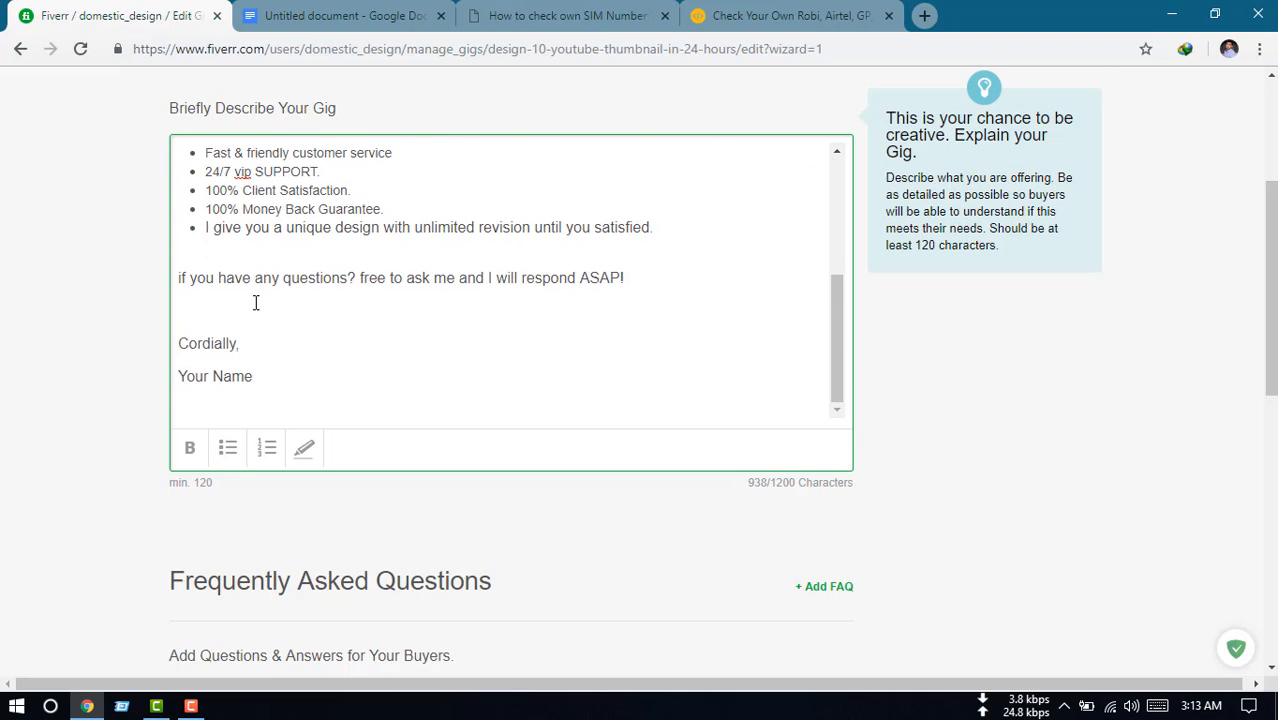
key("BackSpace")
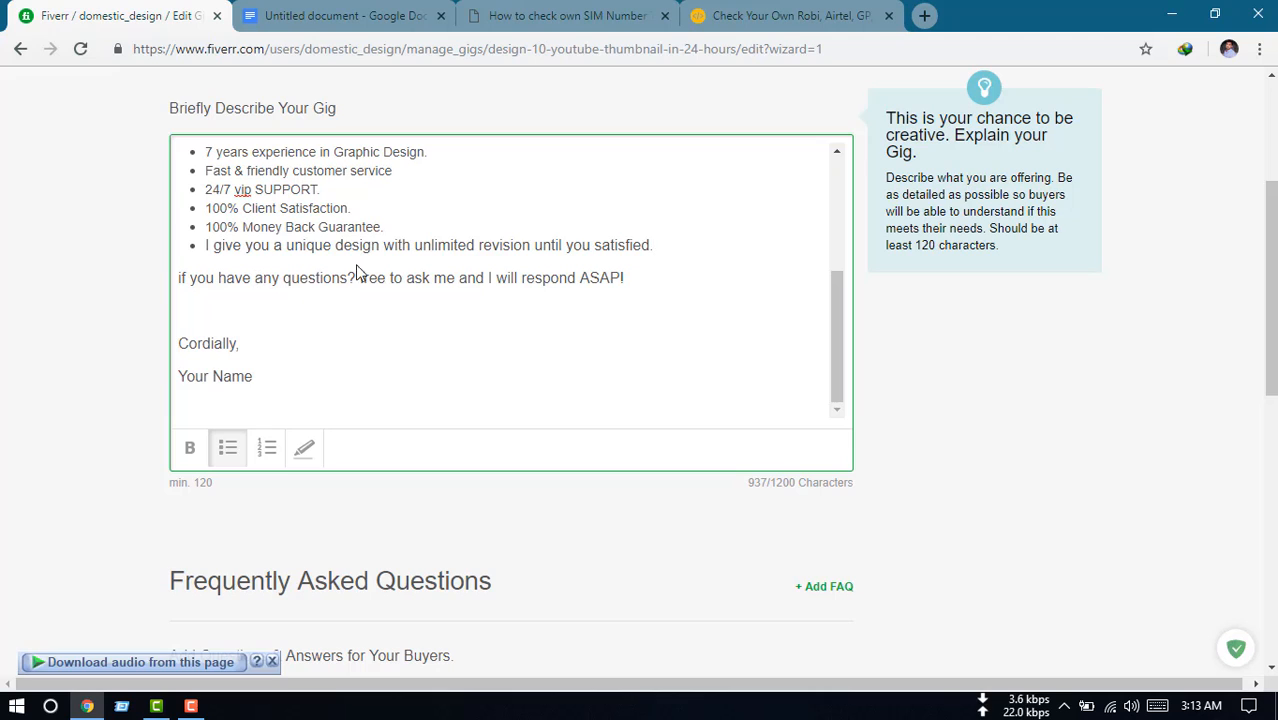
left_click(198, 312)
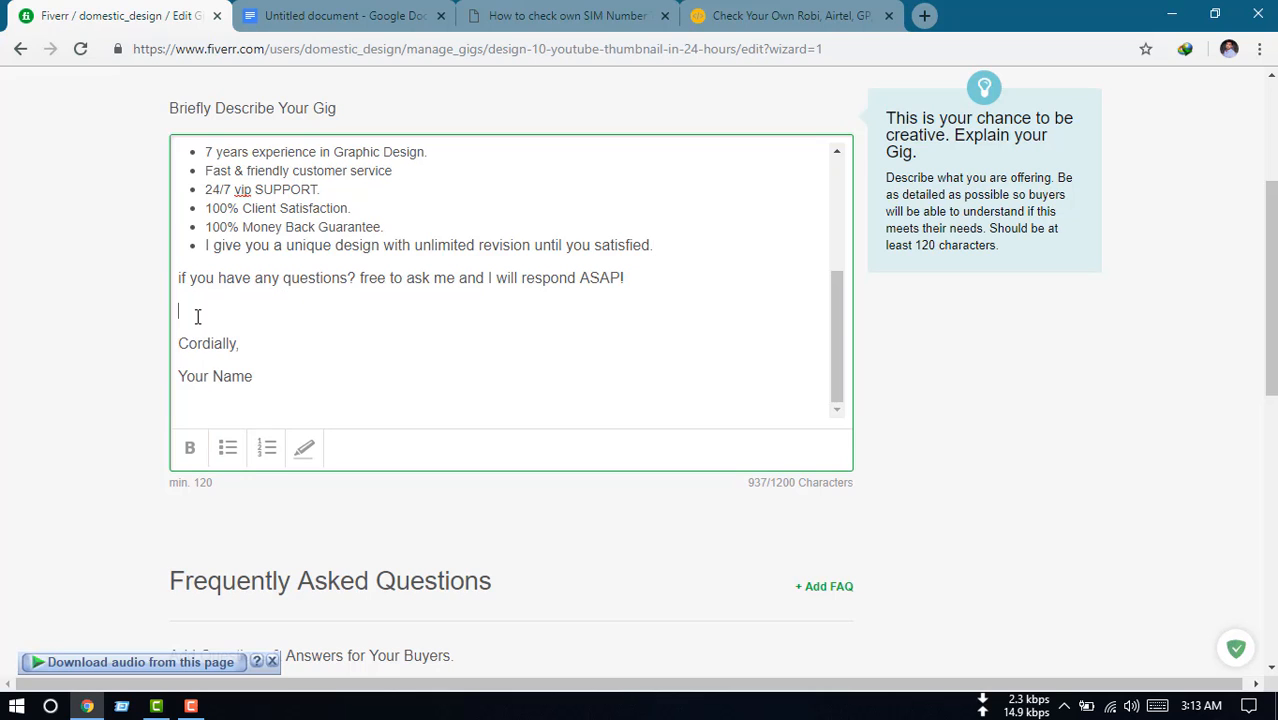
key("BackSpace")
Delete the 'I give you…' sentence and leftover empty bullets from the list.
left_click(176, 313)
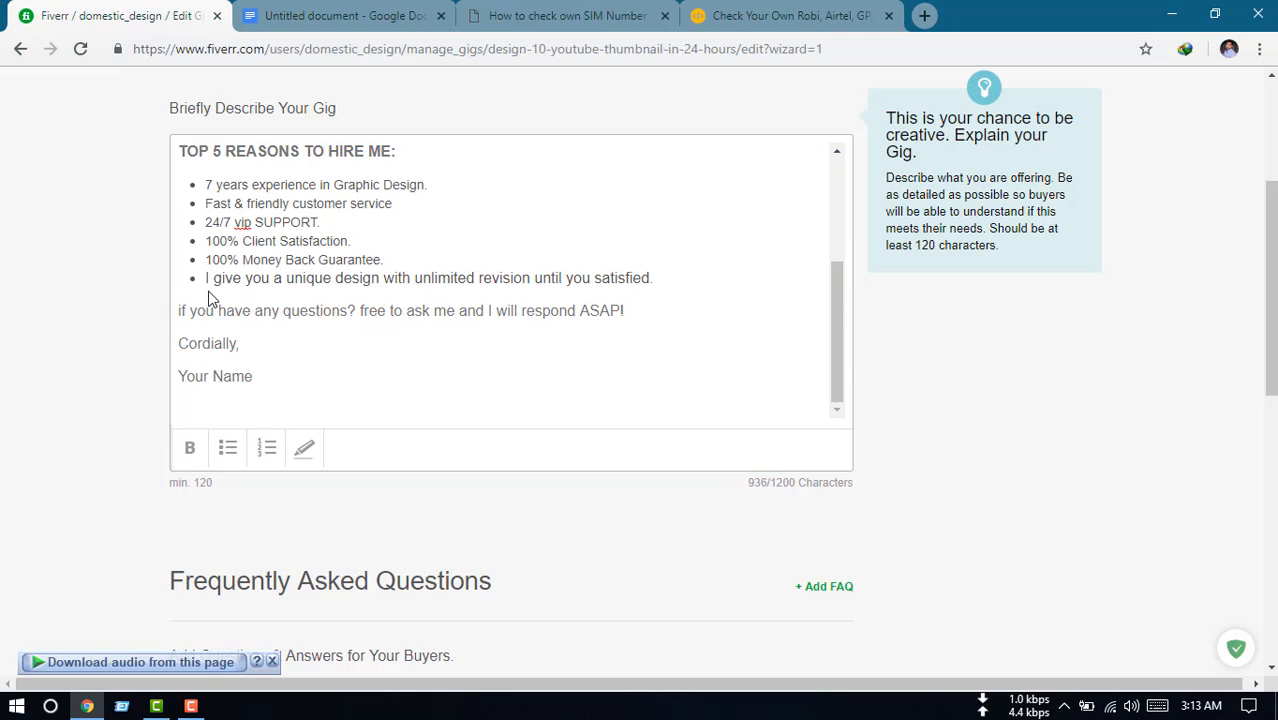
left_click(205, 279)
key("Return")
key("Return")
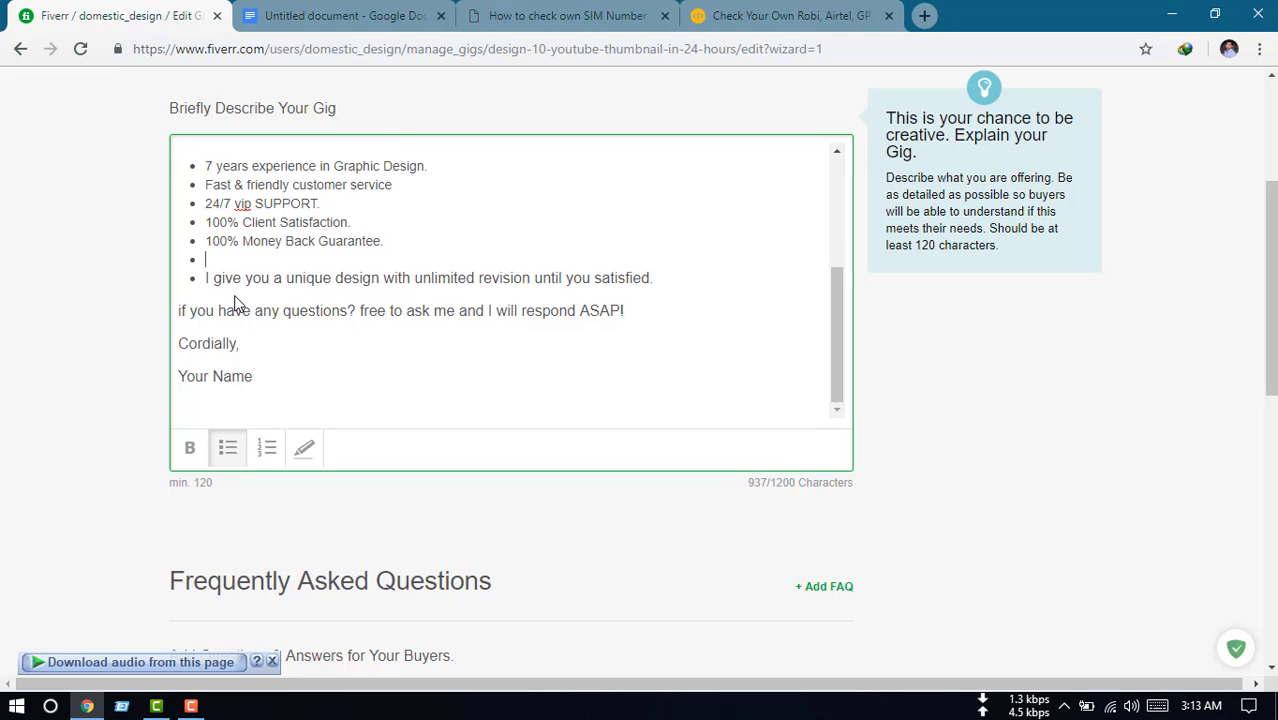
key("BackSpace")
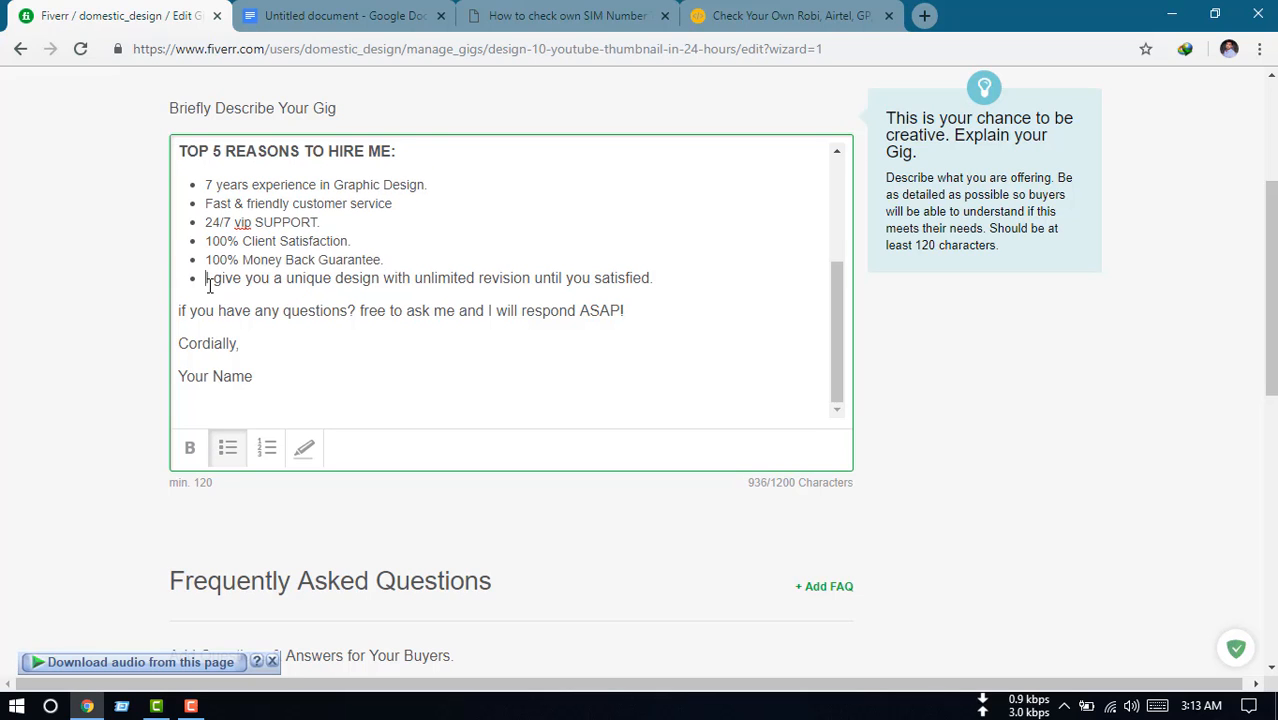
key("Return")
key("Return")
key("Return")
key("Return")
key("Return")
key("Return")
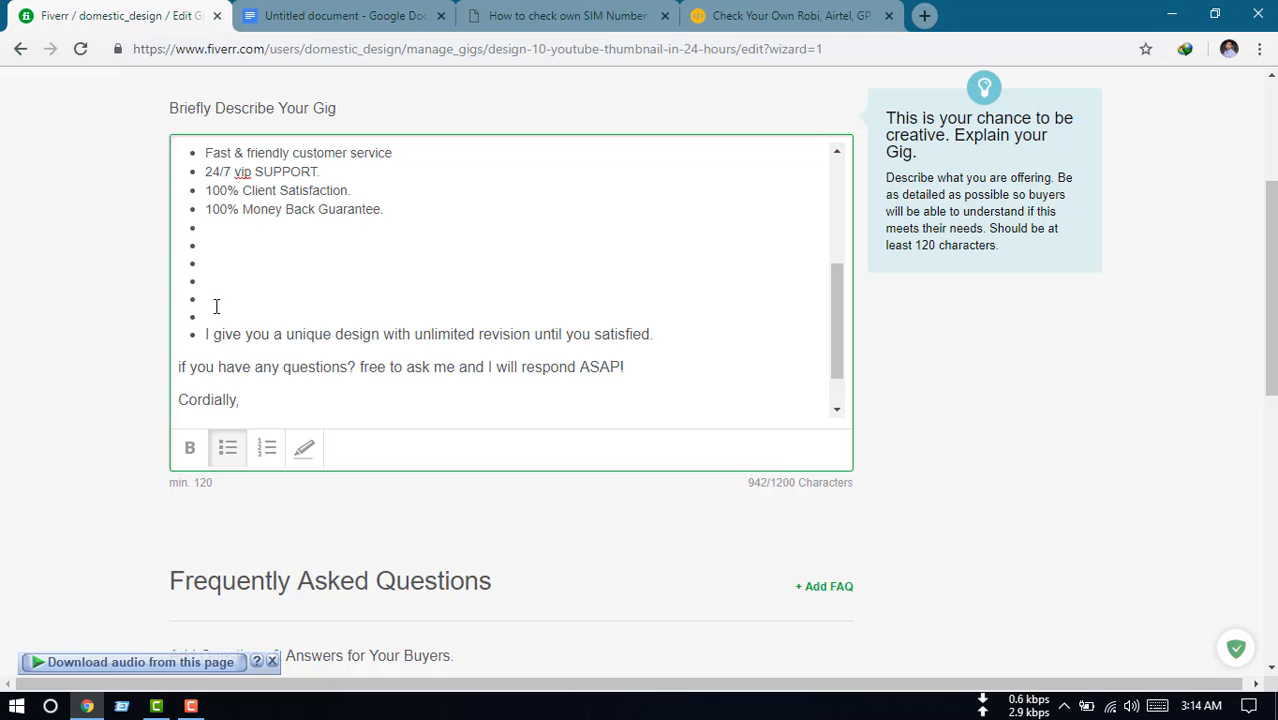
key("BackSpace")
key("BackSpace")
key("BackSpace")
key("BackSpace")
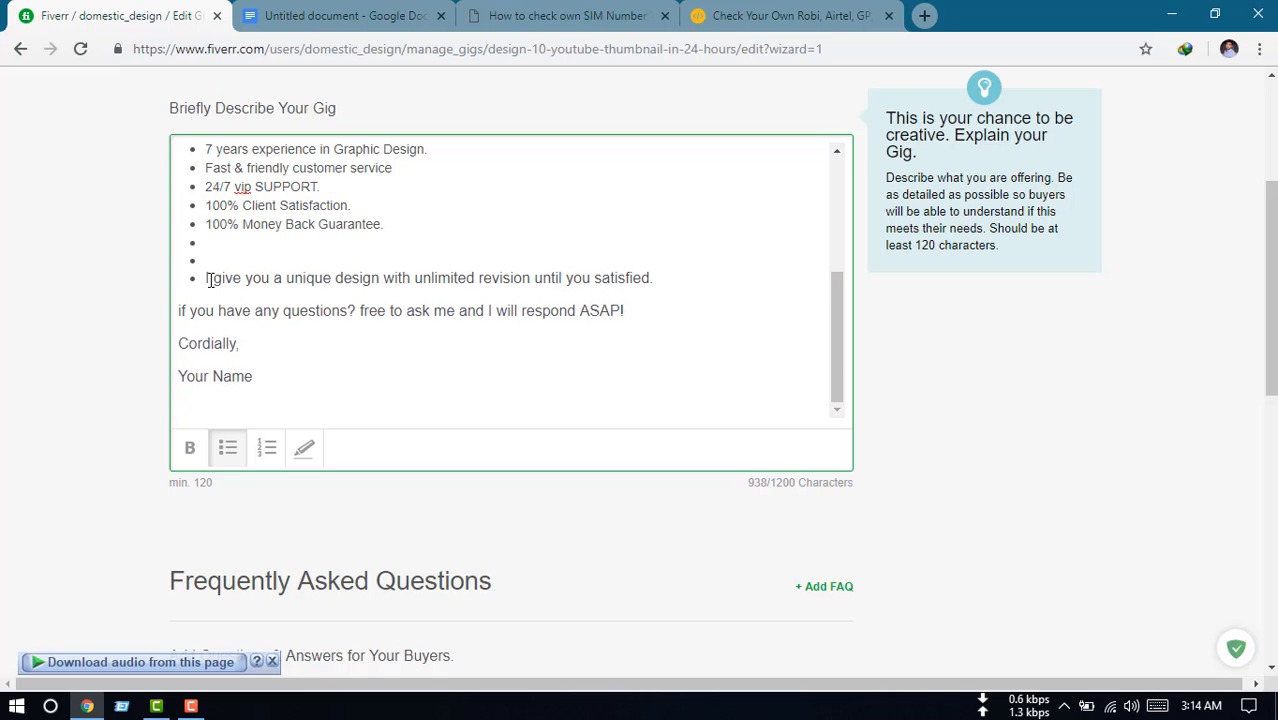
left_click_drag(277, 279, 685, 282)
key("ctrl+c")
left_click(207, 277)
key("BackSpace")
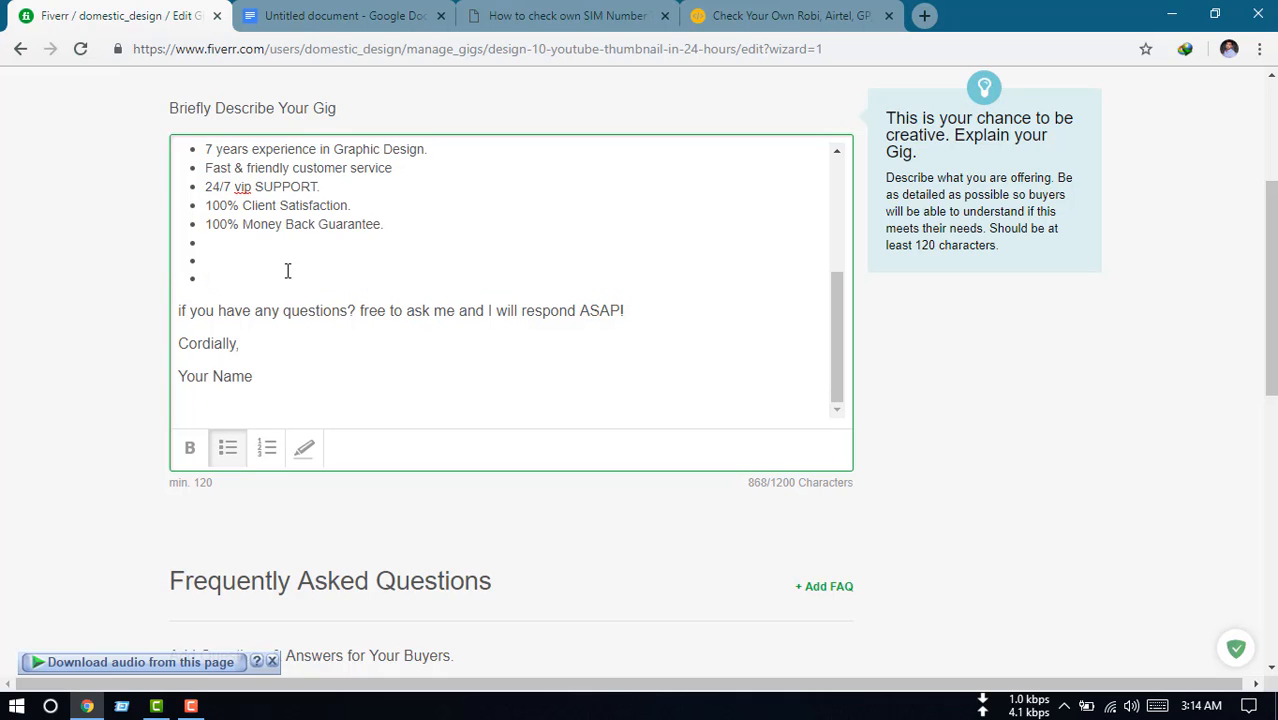
key("BackSpace")
key("BackSpace")
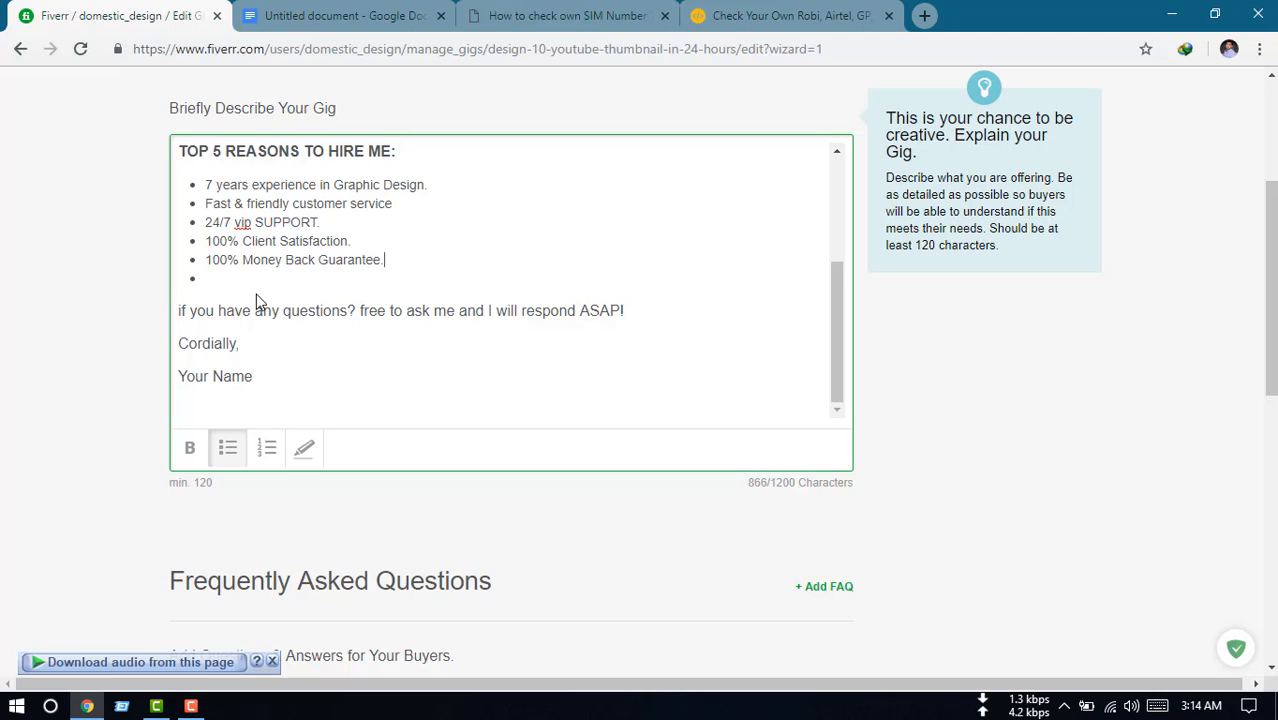
Adjust the blank lines above the questions line and type 'I' back in.
left_click(209, 300)
left_click(175, 311)
left_click(181, 313)
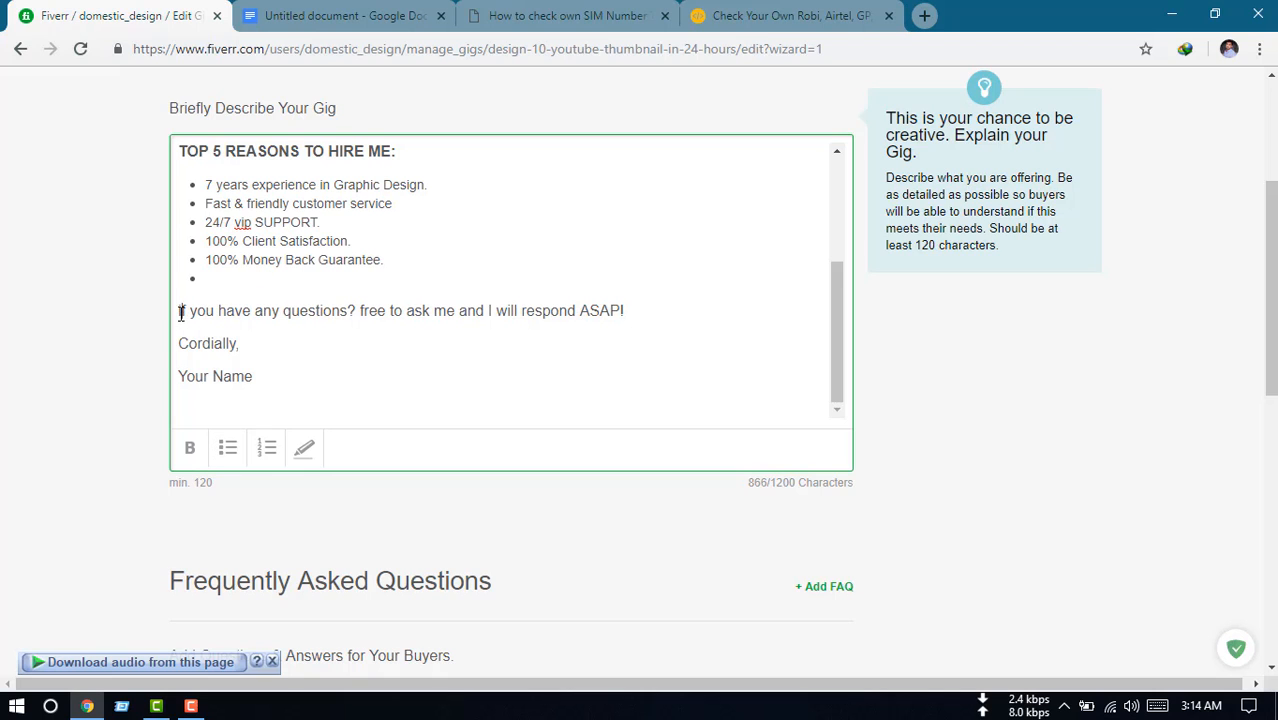
key("Return")
key("Return")
key("Return")
key("Return")
key("Return")
key("Return")
key("Return")
key("Return")
key("Return")
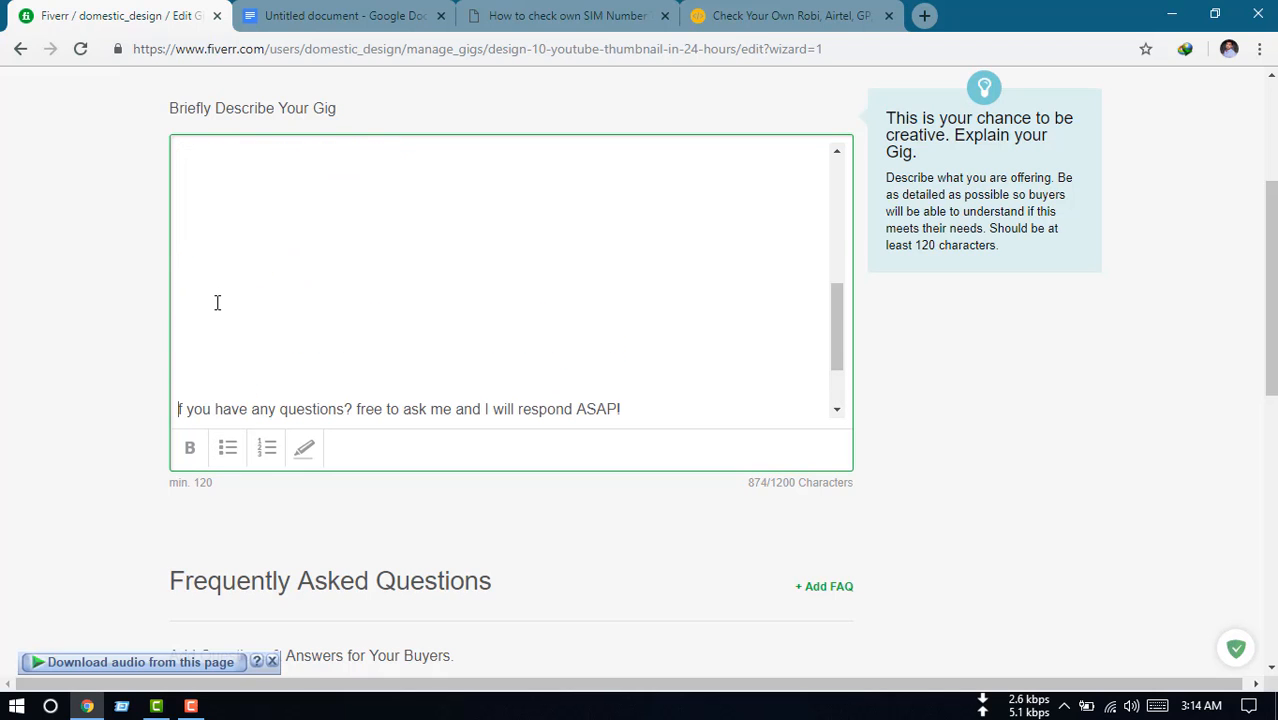
scroll(217, 303, "up", 4)
scroll(300, 328, "down", 4)
left_click(302, 326)
key("BackSpace")
key("BackSpace")
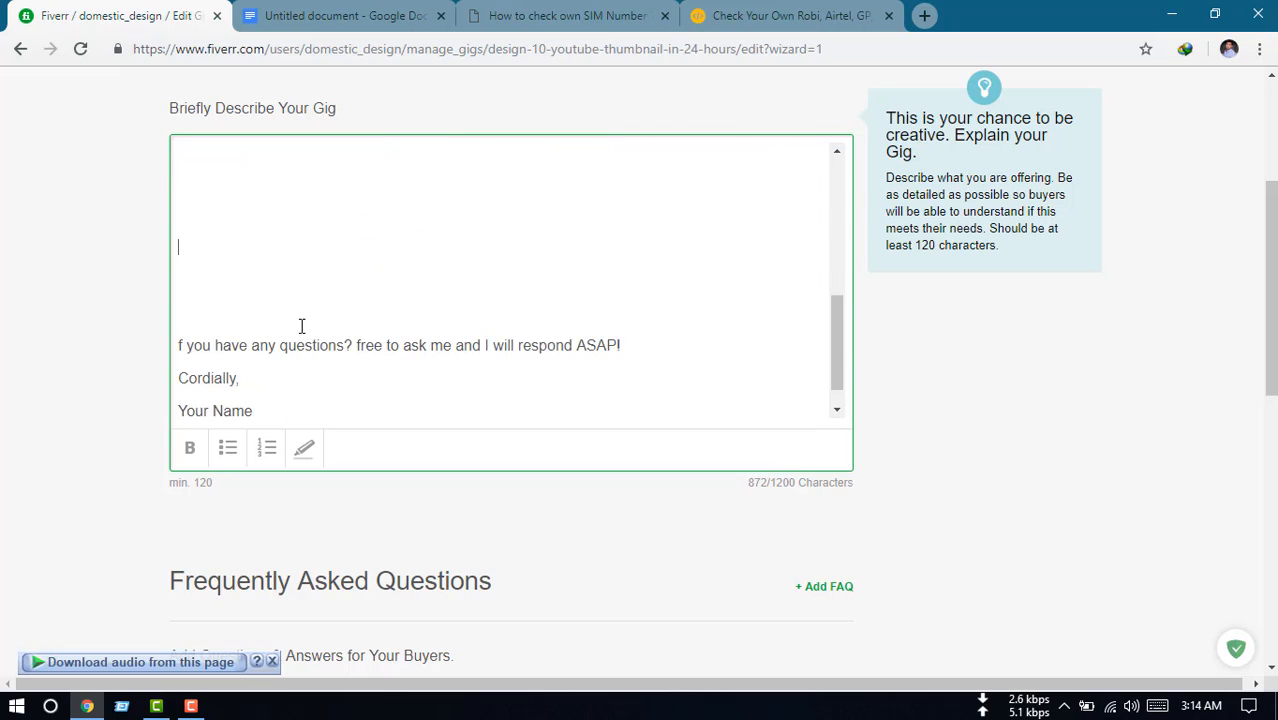
key("BackSpace")
key("BackSpace")
key("BackSpace")
key("BackSpace")
key("BackSpace")
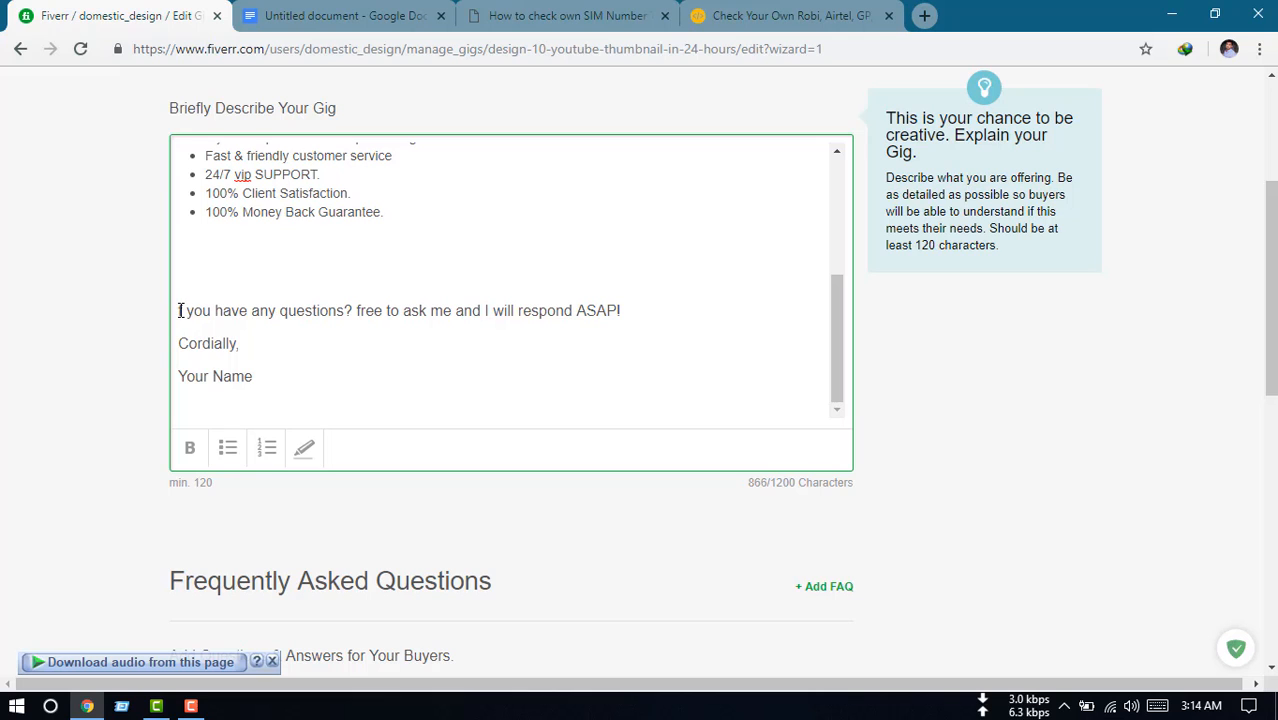
type("I")
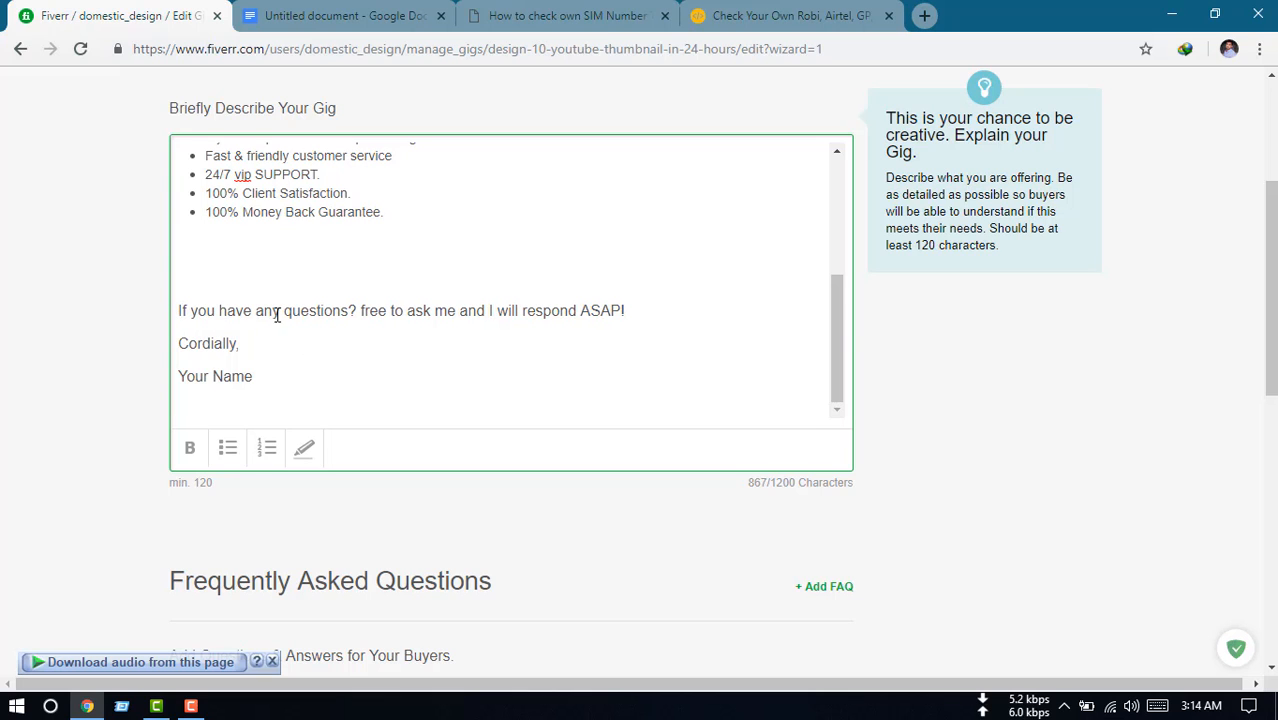
Paste the sentence below the list, undo it, and remove the empty bullet.
left_click(183, 250)
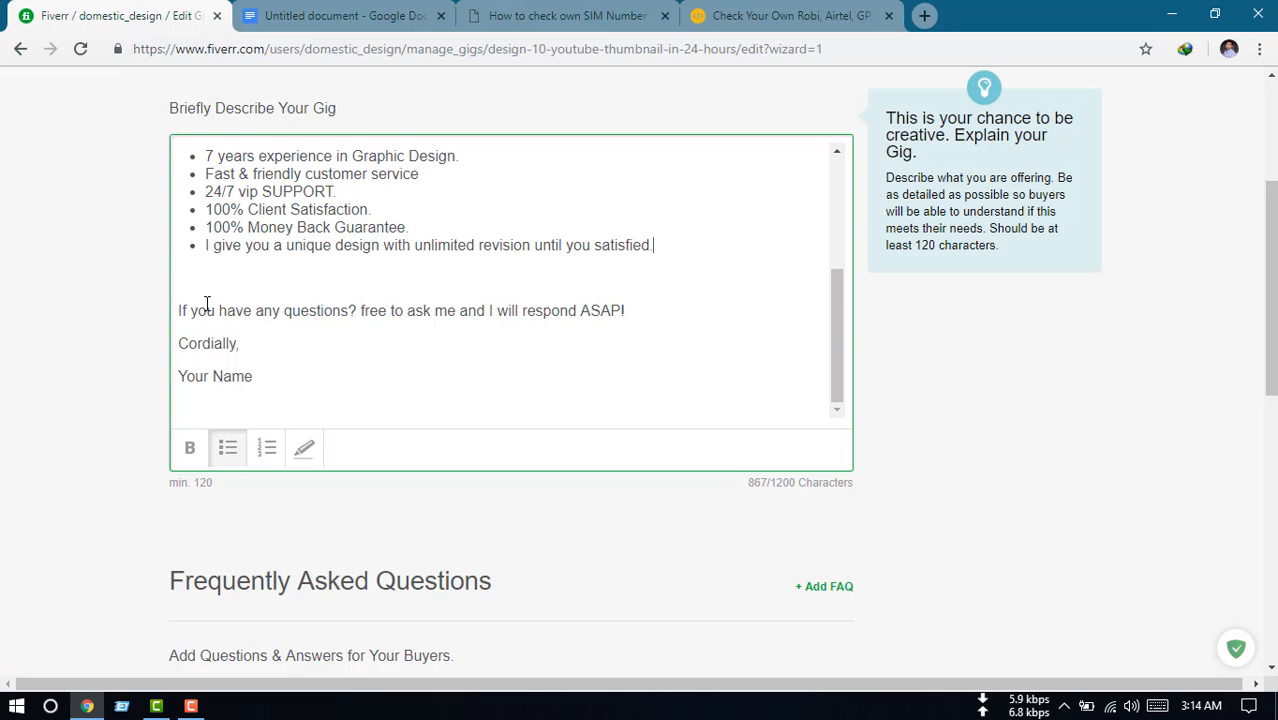
key("ctrl+v")
key("ctrl+z")
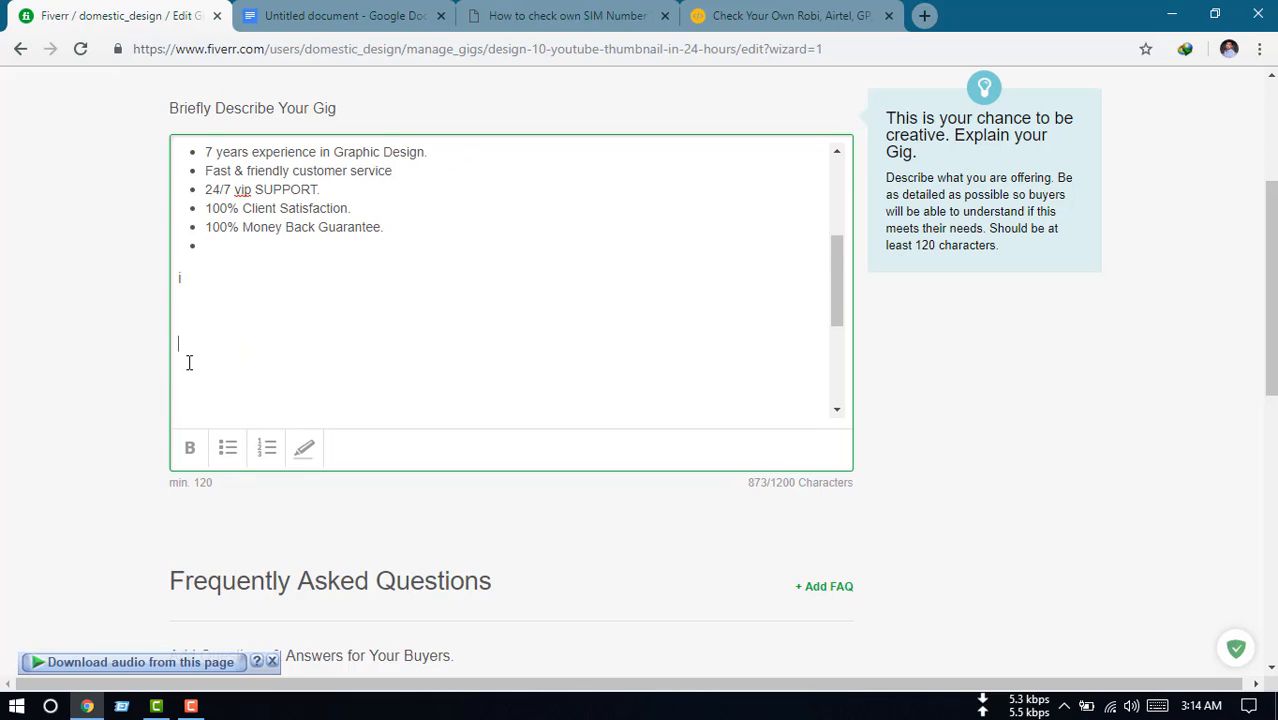
scroll(189, 373, "down", 3)
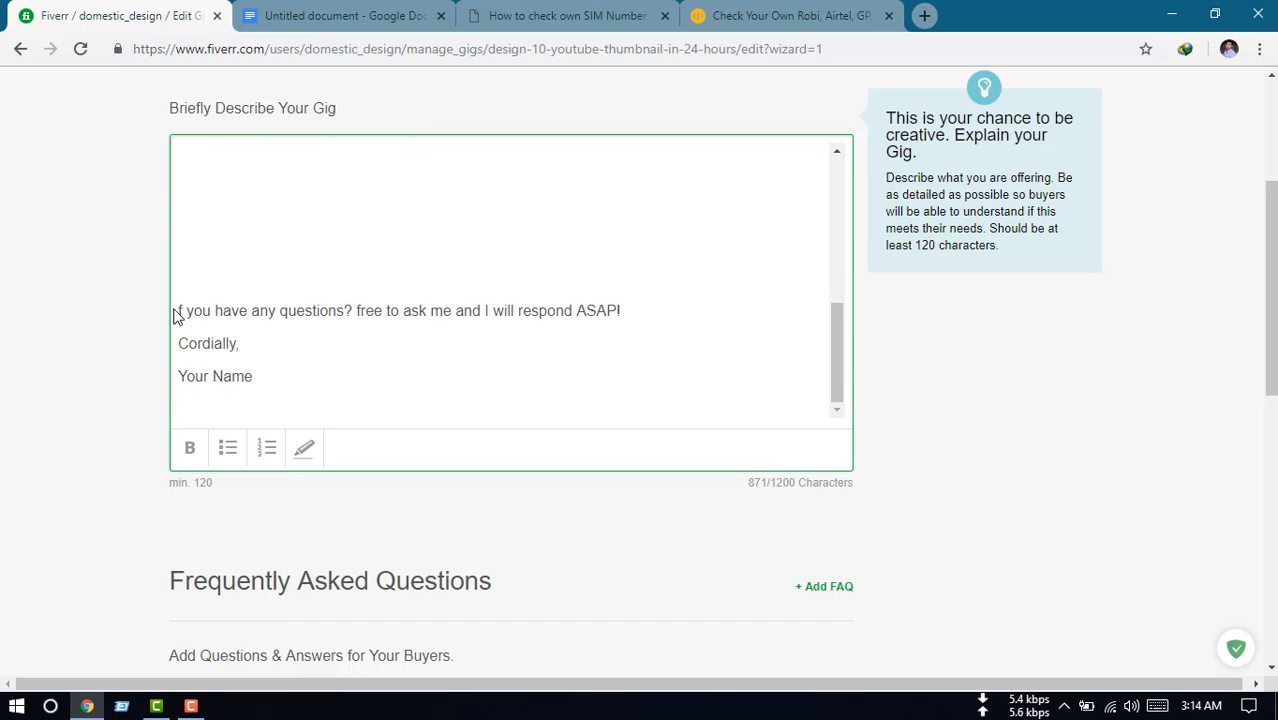
scroll(175, 300, "up", 3)
scroll(236, 485, "up", 2)
left_click(217, 460)
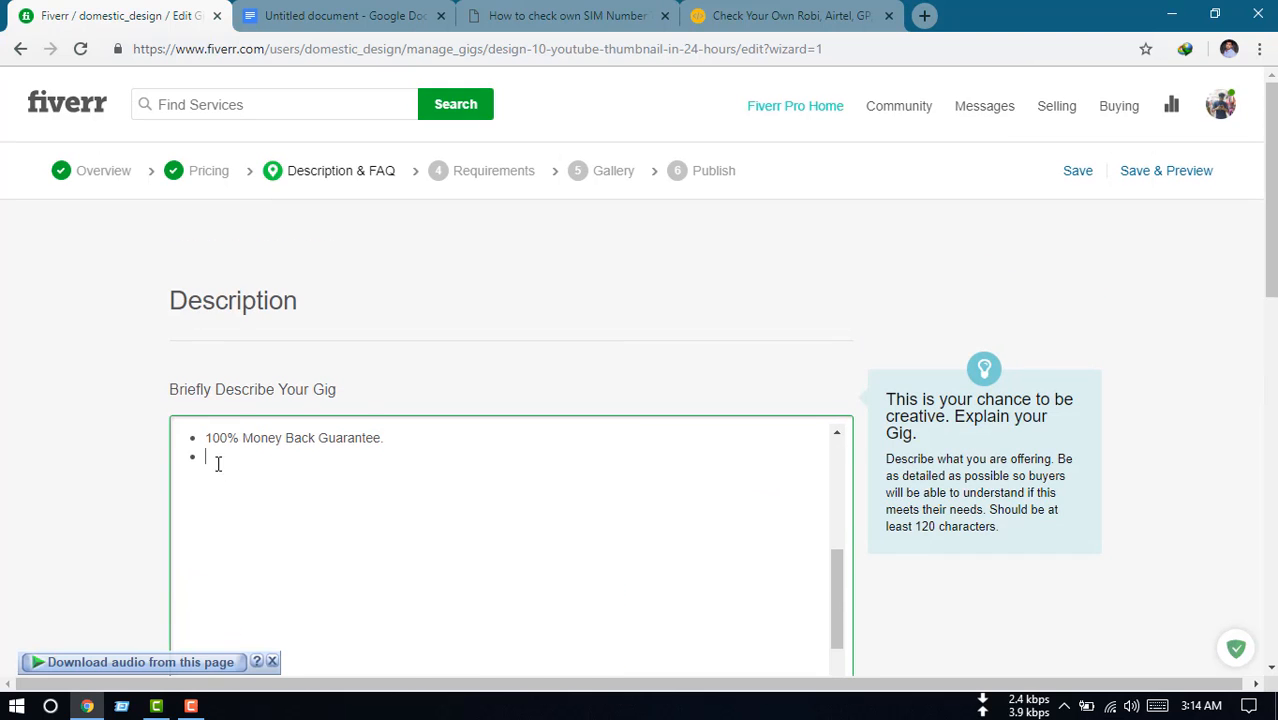
key("BackSpace")
scroll(300, 499, "down", 1)
Strip the sentence's formatting by pasting and cutting it in another tab's address bar.
left_click(757, 14)
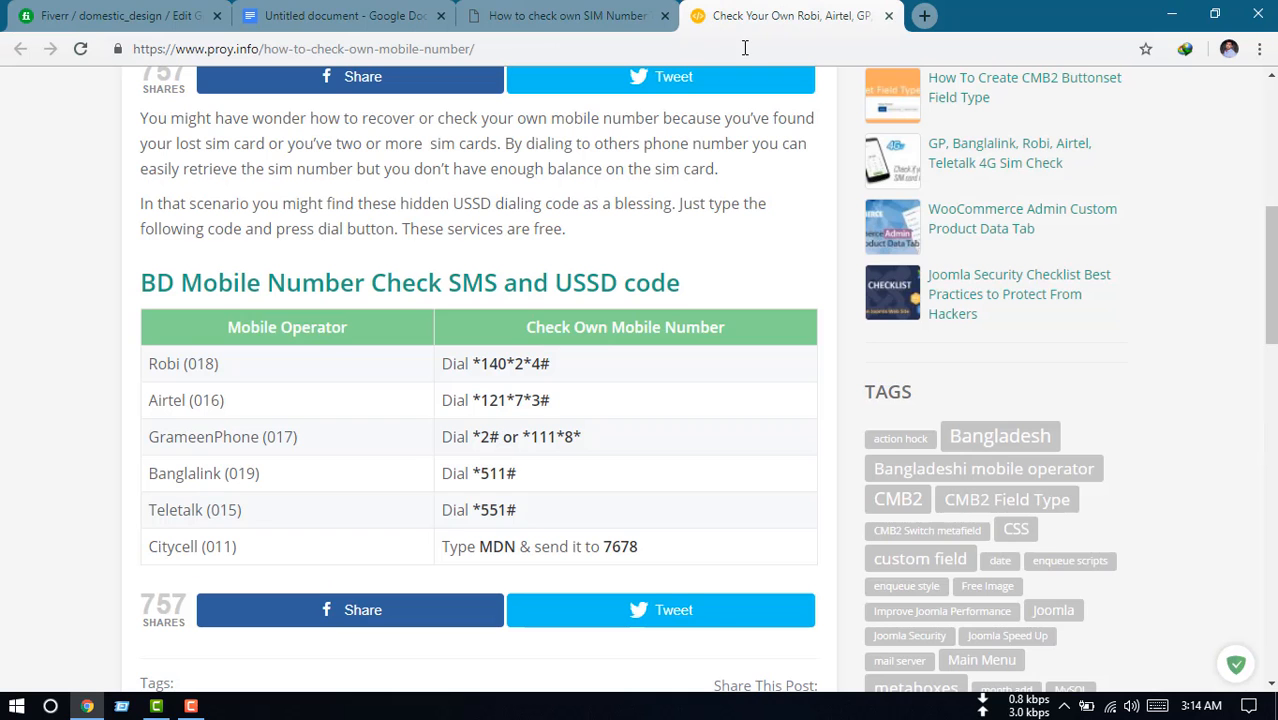
left_click(745, 50)
type("I give you a unique design with unlimited revision until you satisfied.")
key("ctrl+a")
key("ctrl+x")
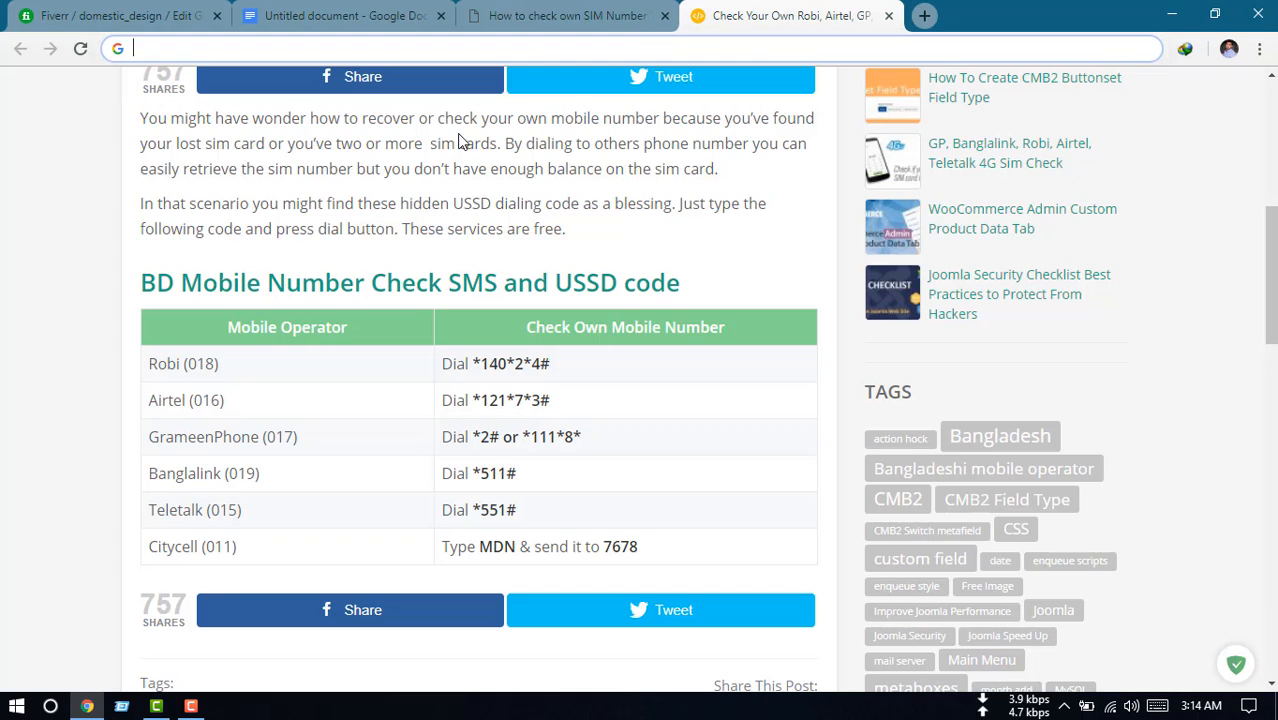
left_click(110, 15)
Paste the plain 'I give you…' sentence and delete the blank lines above it.
key("ctrl+v")
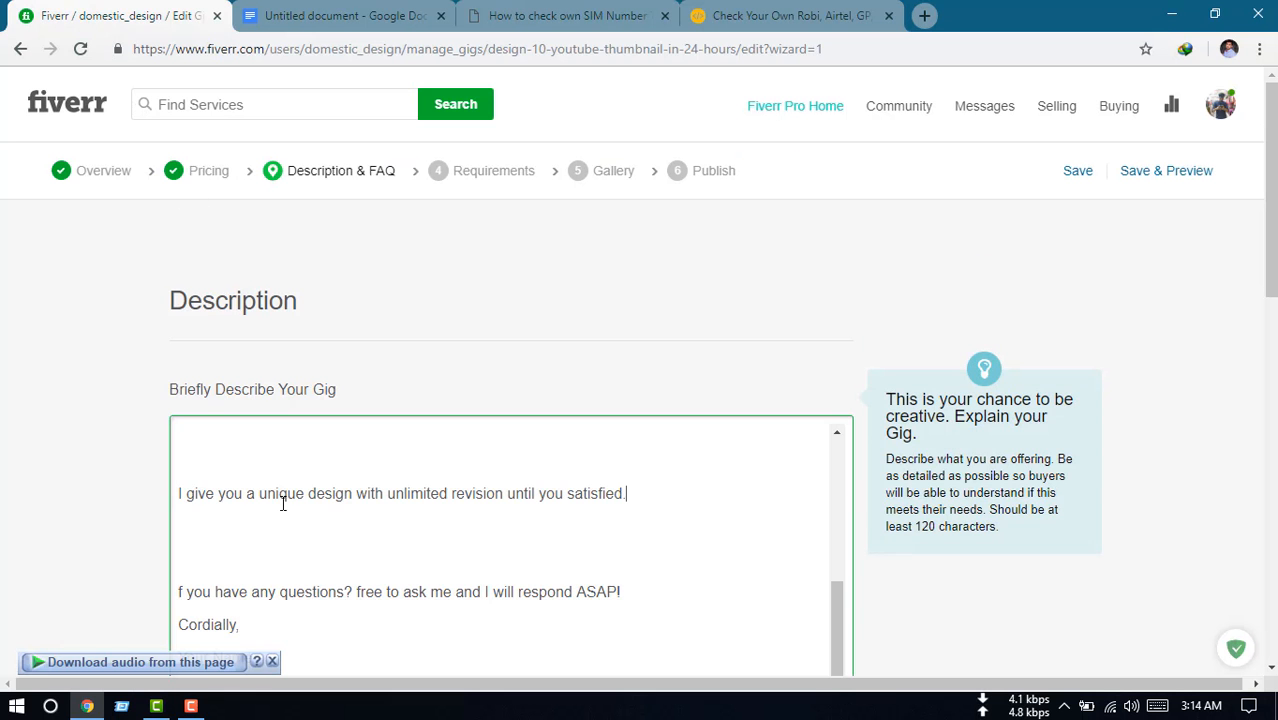
scroll(185, 465, "up", 2)
scroll(204, 575, "down", 2)
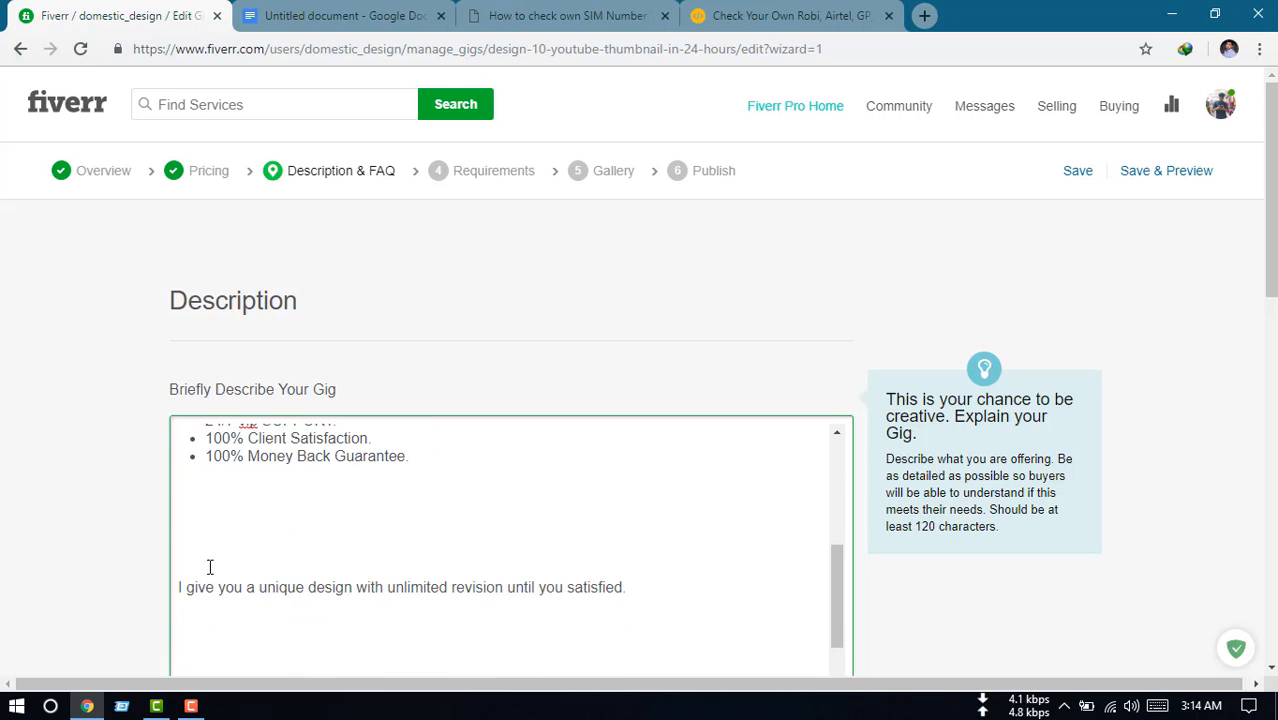
left_click(265, 557)
key("BackSpace")
key("BackSpace")
key("BackSpace")
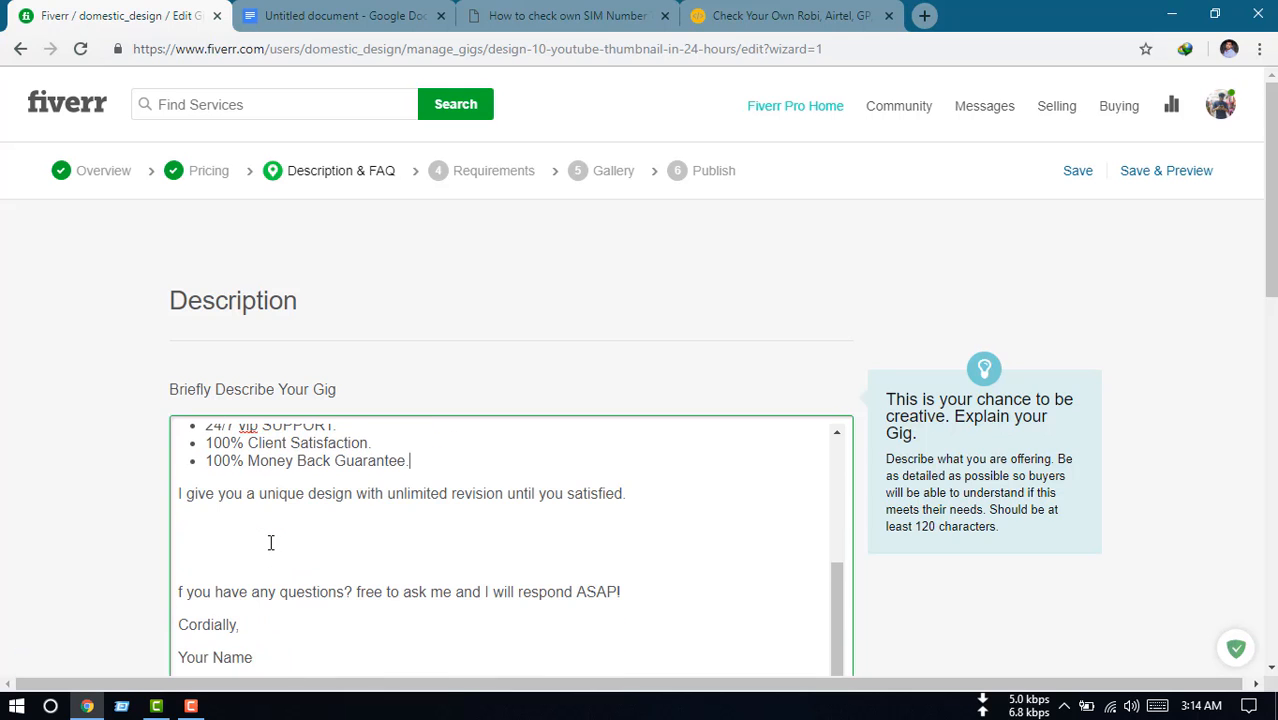
Highlight the 'I give you…' sentence in yellow.
left_click_drag(627, 494, 151, 480)
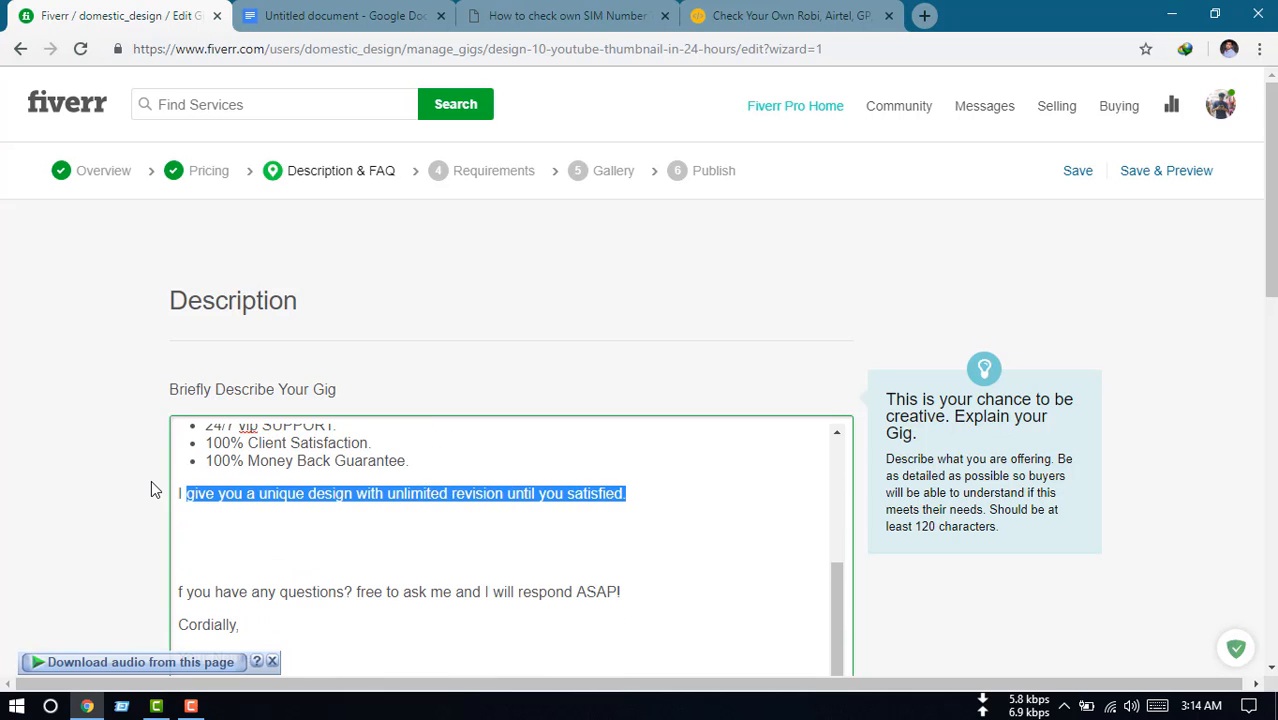
scroll(200, 480, "down", 3)
left_click(318, 457)
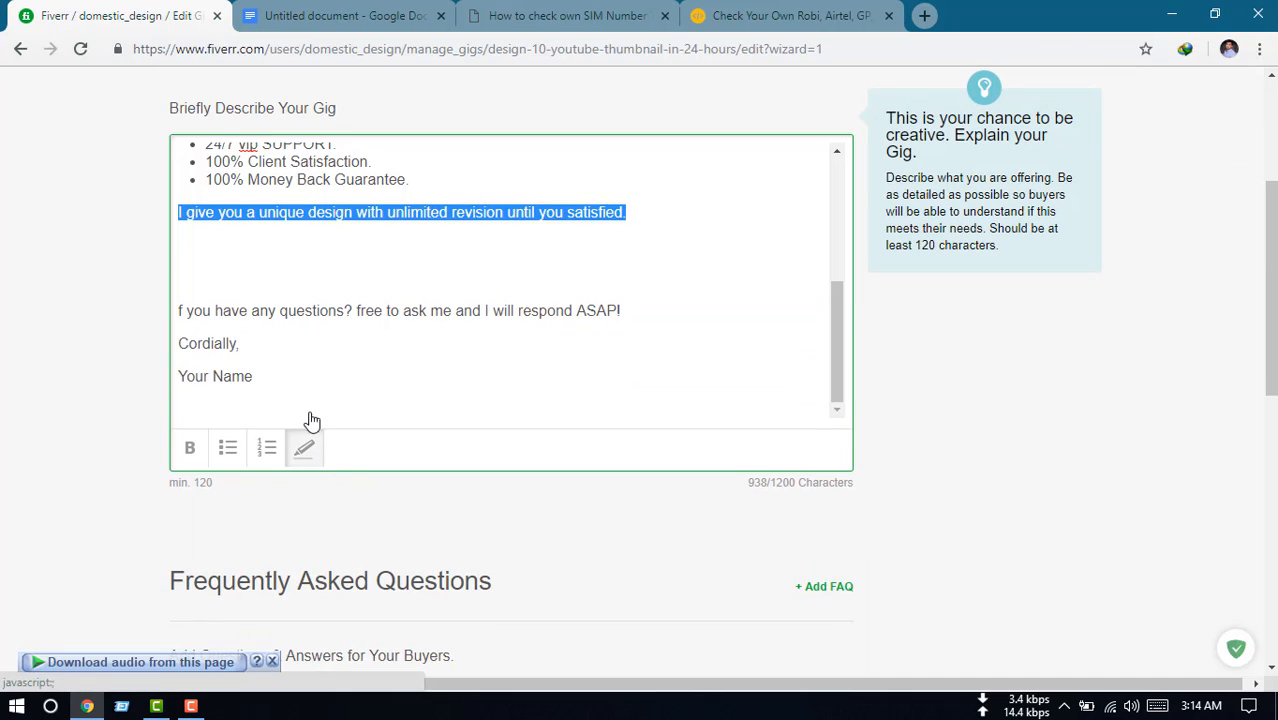
left_click(257, 242)
scroll(285, 255, "up", 2)
scroll(295, 300, "up", 2)
scroll(290, 330, "down", 3)
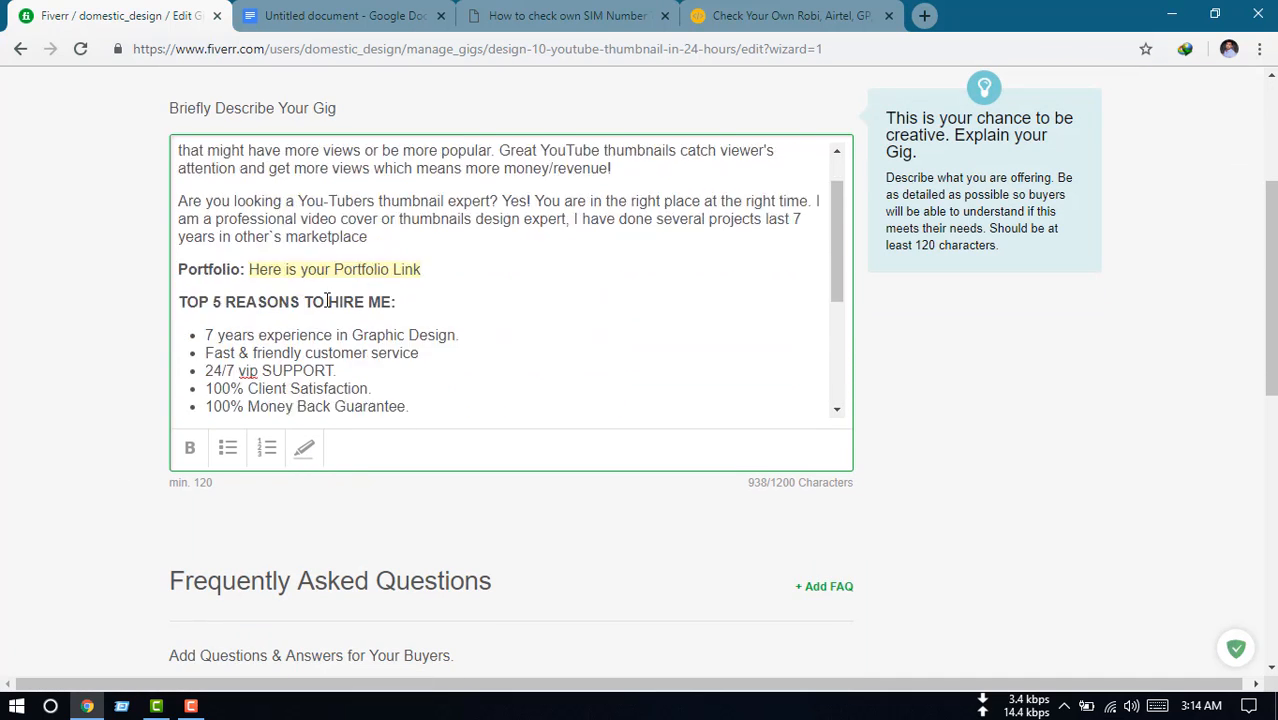
Restore 'If you have any questions?' with its capital I and remove blank lines before it.
key("BackSpace")
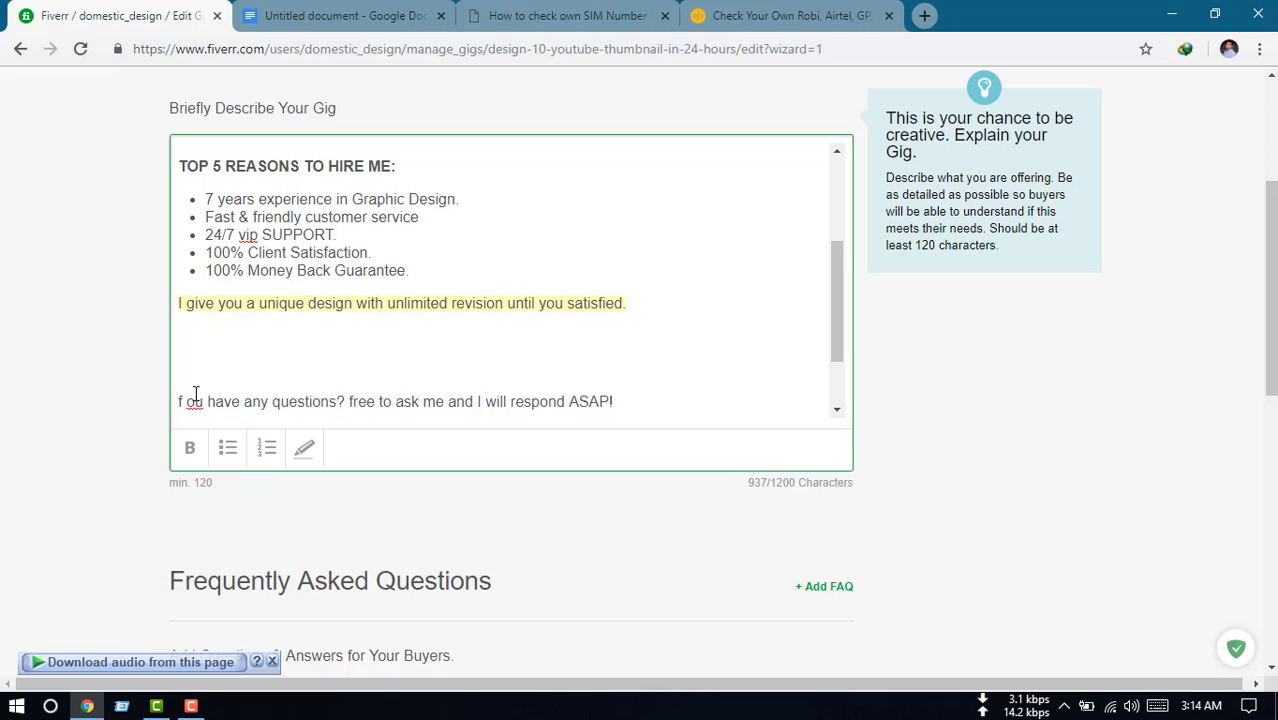
type("y")
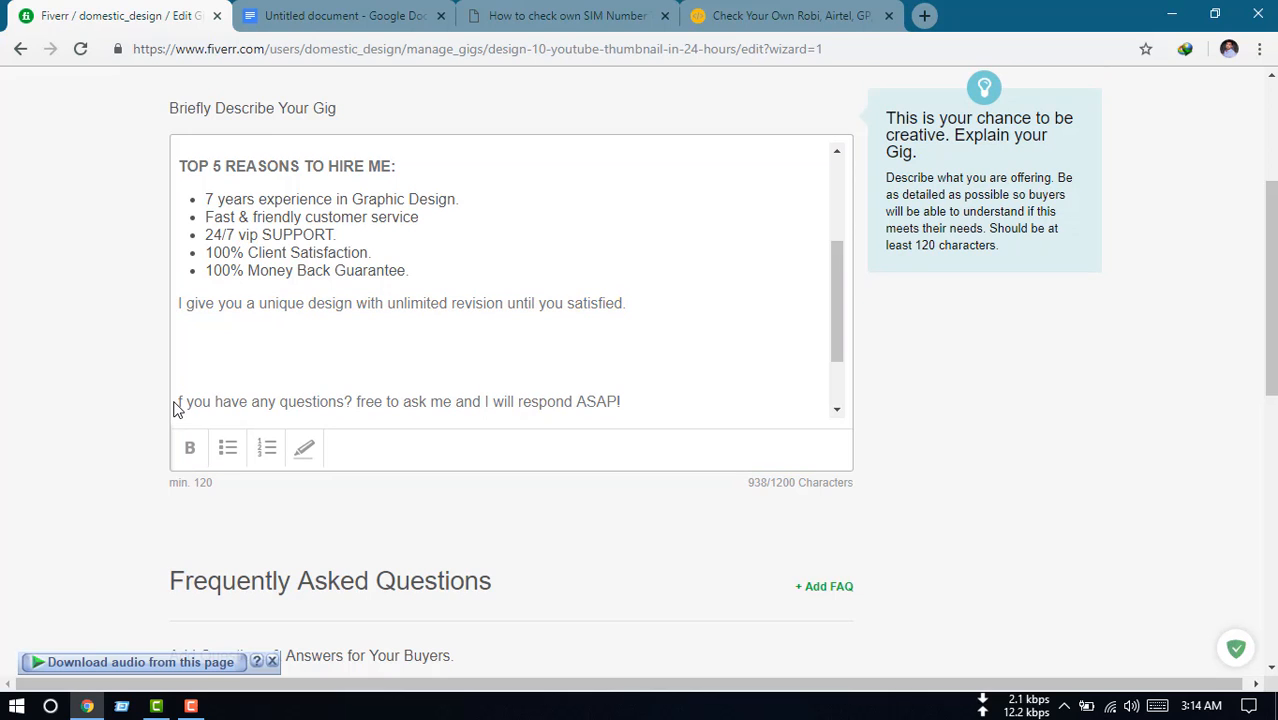
left_click(180, 401)
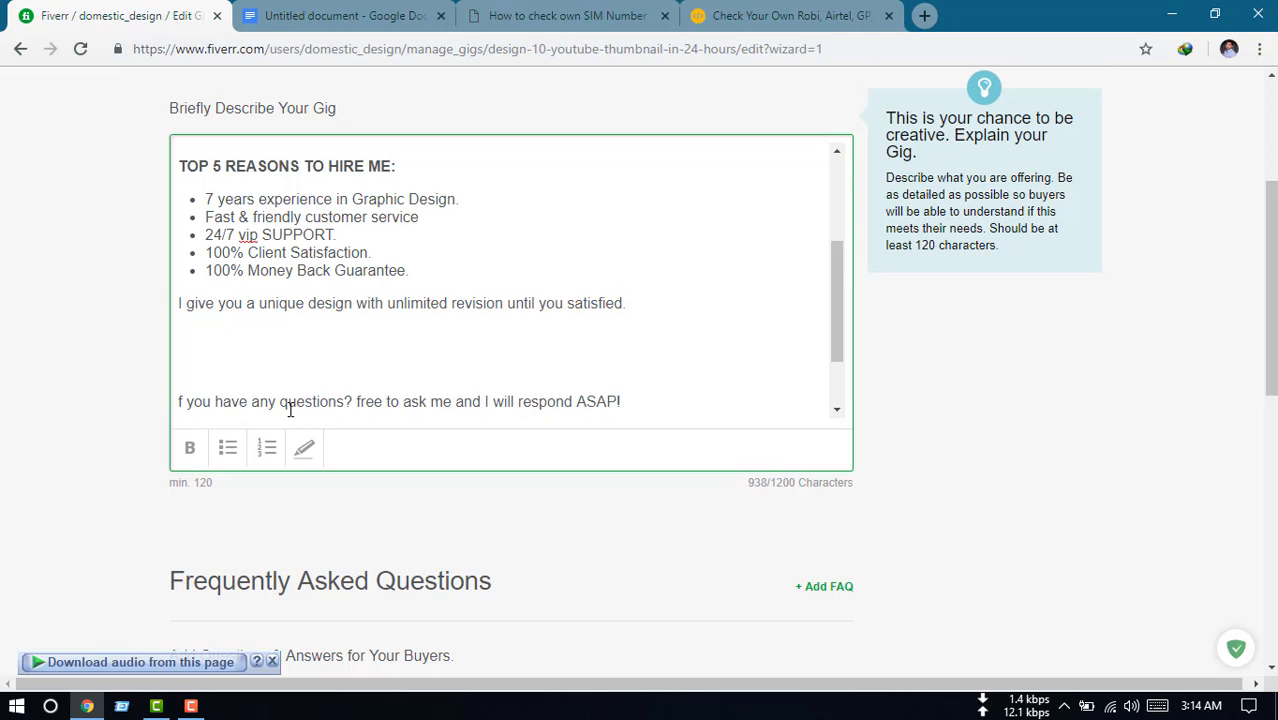
type("I")
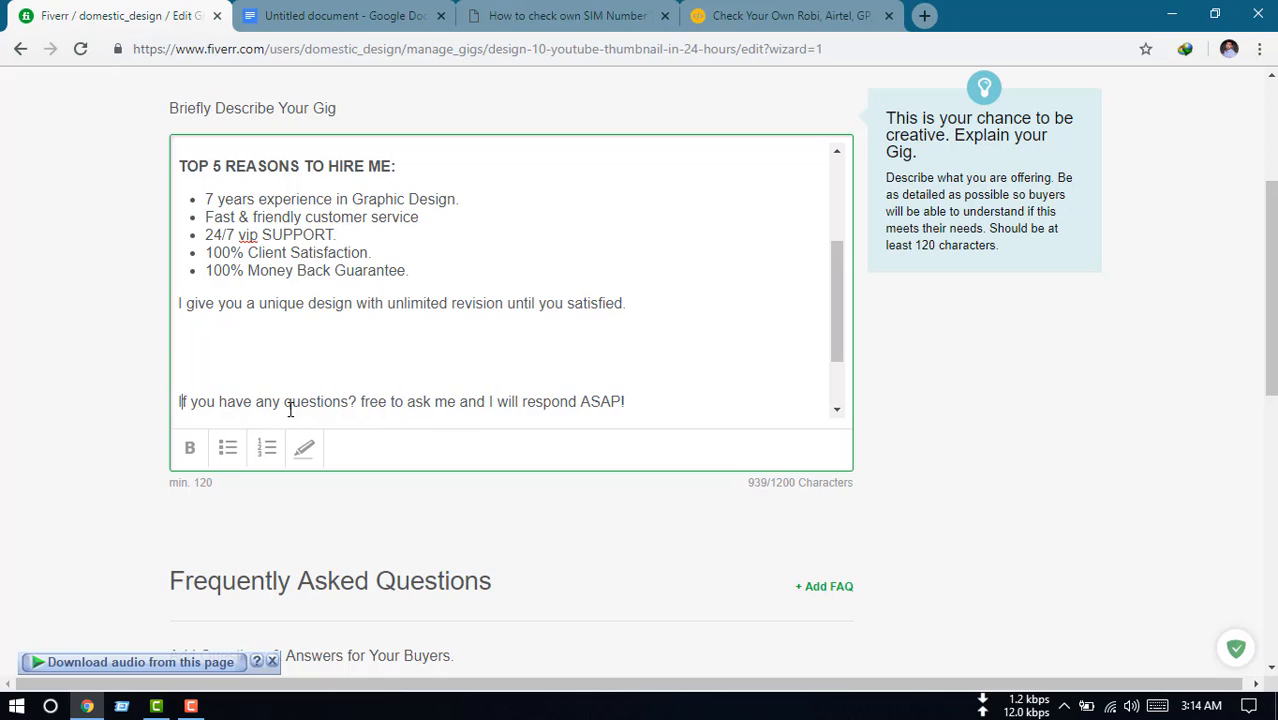
left_click(248, 362)
key("BackSpace")
key("BackSpace")
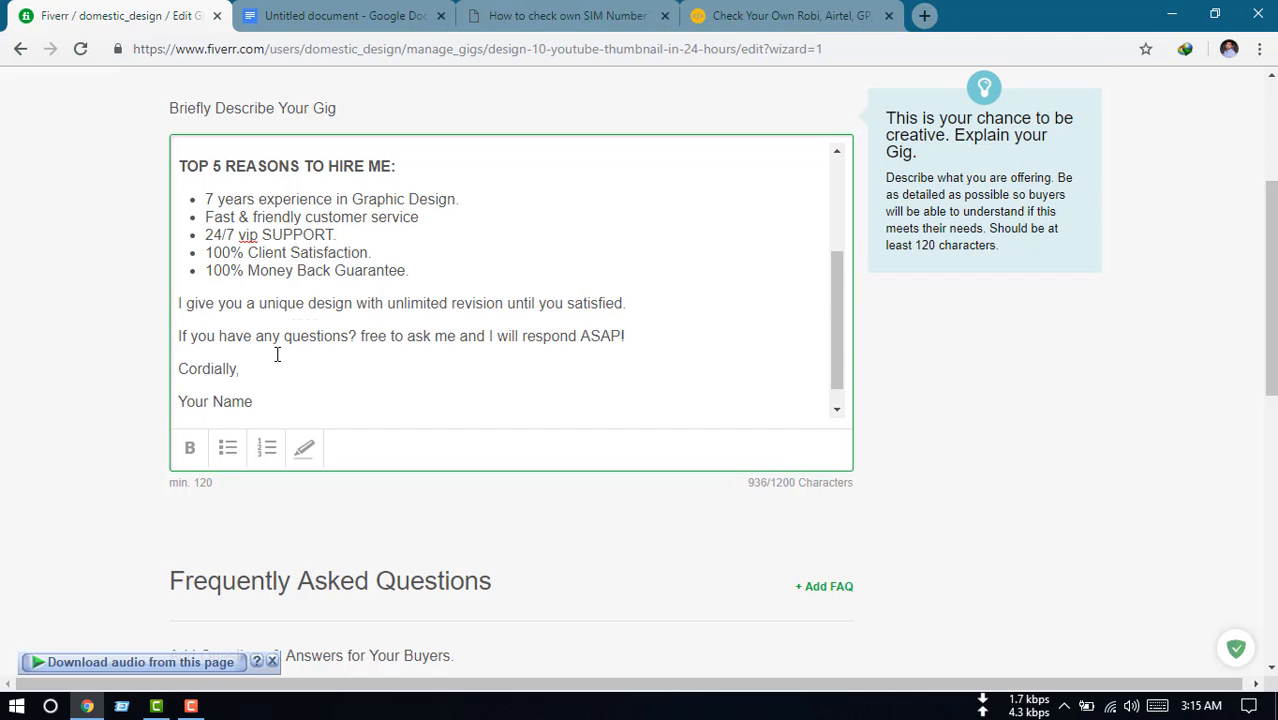
Join the questions sentence onto the 'satisfied.' line, move Your Name onto the Cordially line, and select it.
key("Delete")
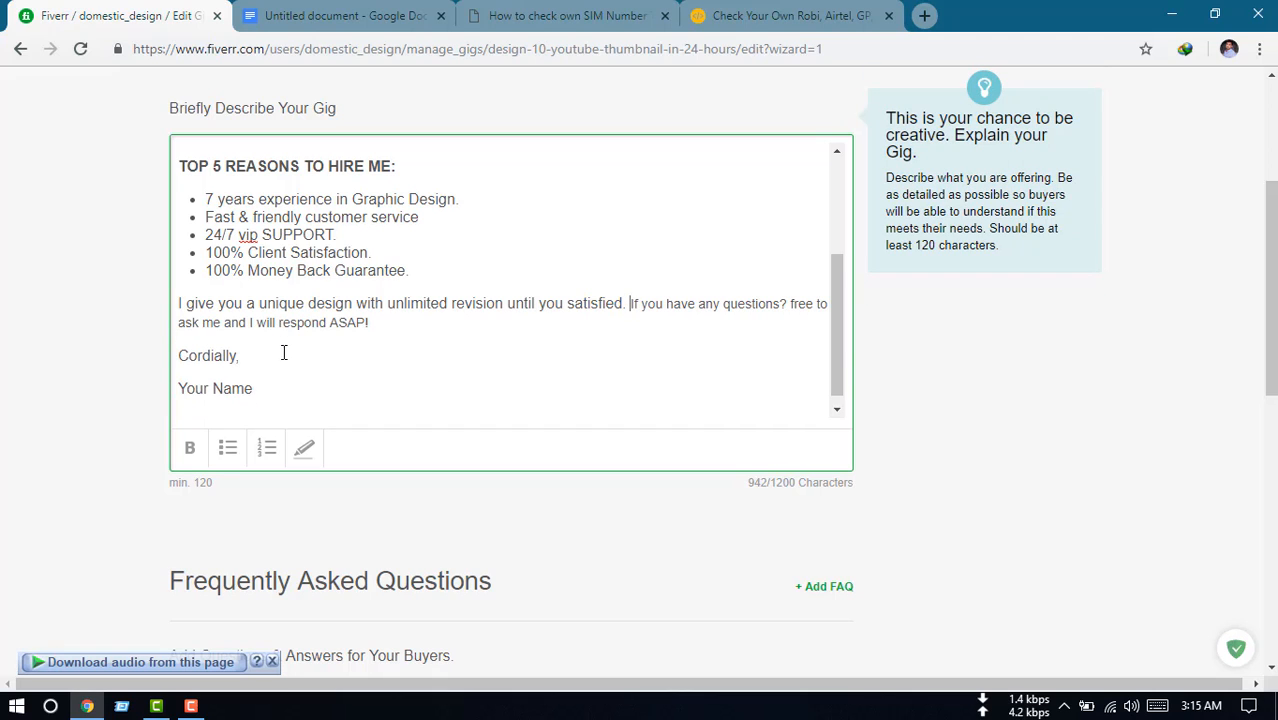
left_click(181, 390)
key("BackSpace")
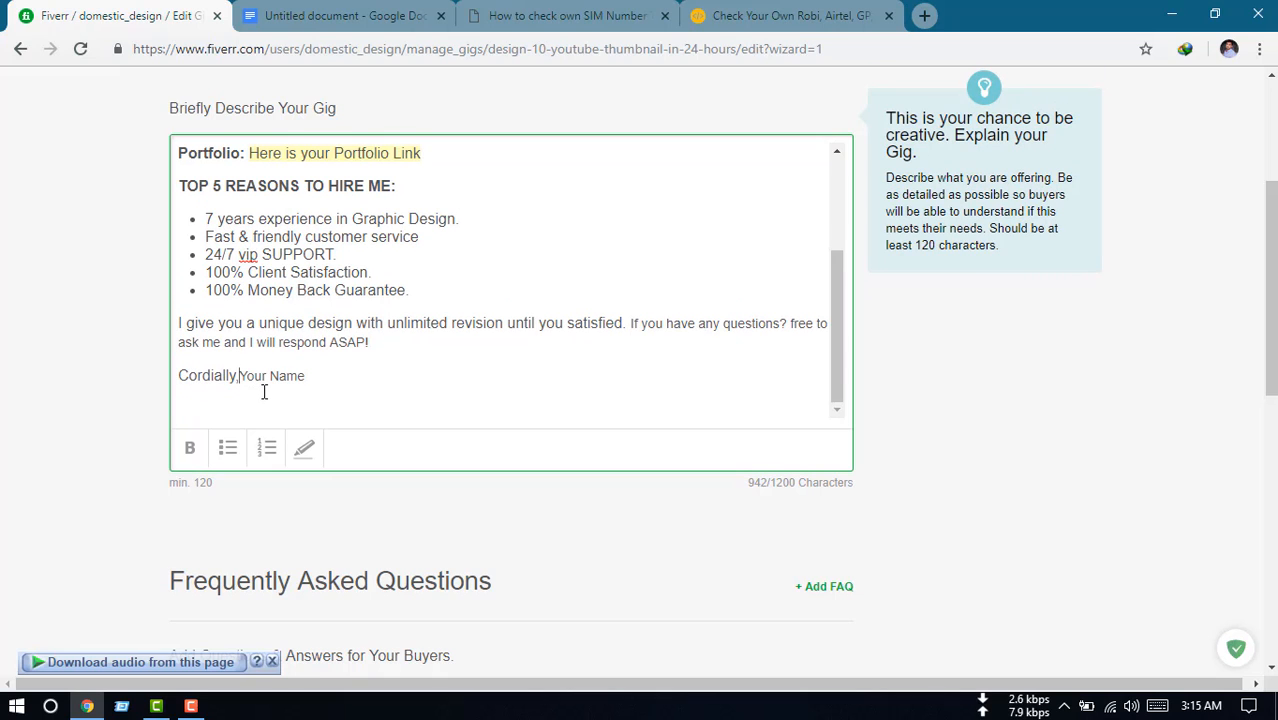
left_click_drag(243, 377, 405, 377)
scroll(556, 345, "up", 3)
scroll(599, 319, "down", 5)
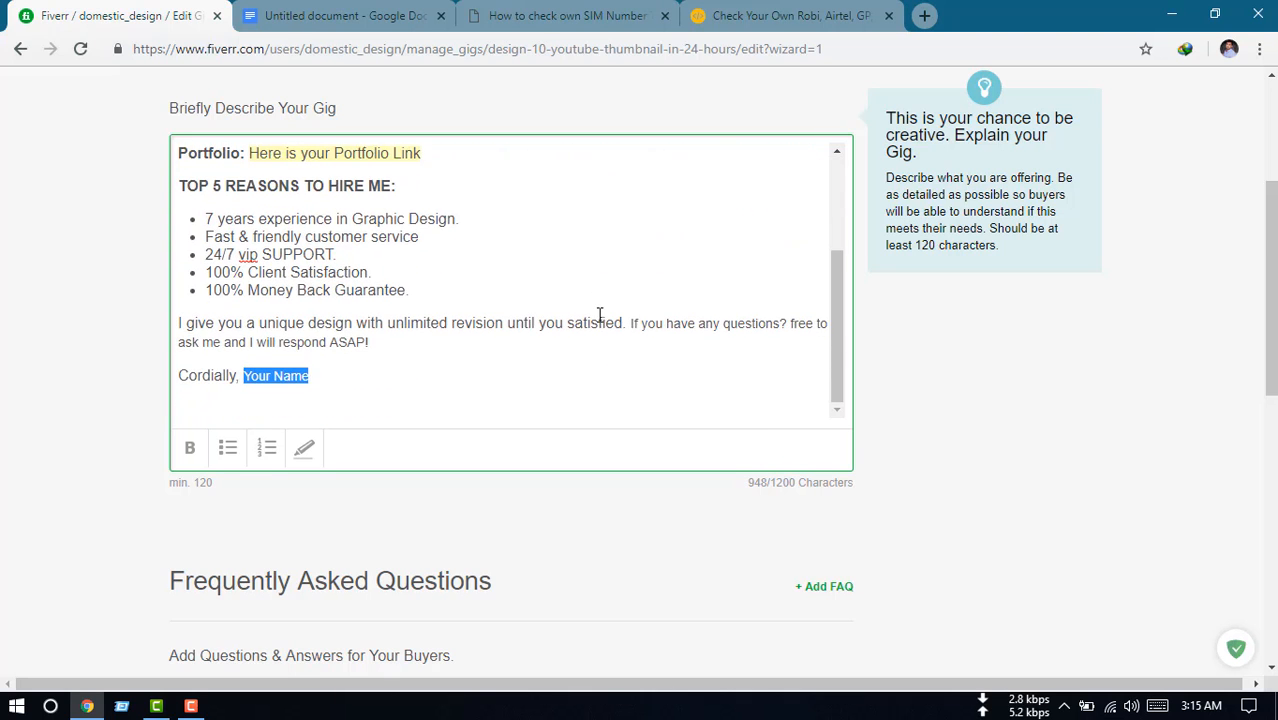
scroll(760, 250, "up", 5)
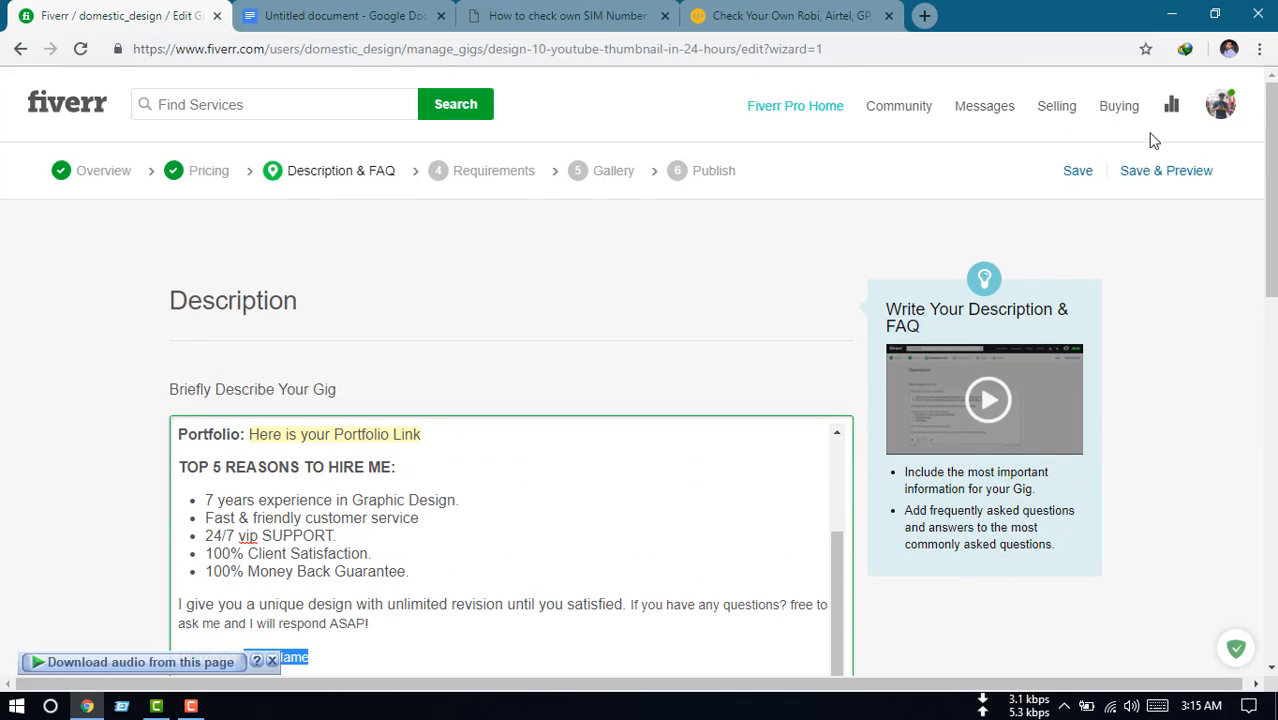
Open My Profile in a new tab and copy the seller's username.
left_click(1220, 118)
middle_click(1142, 155)
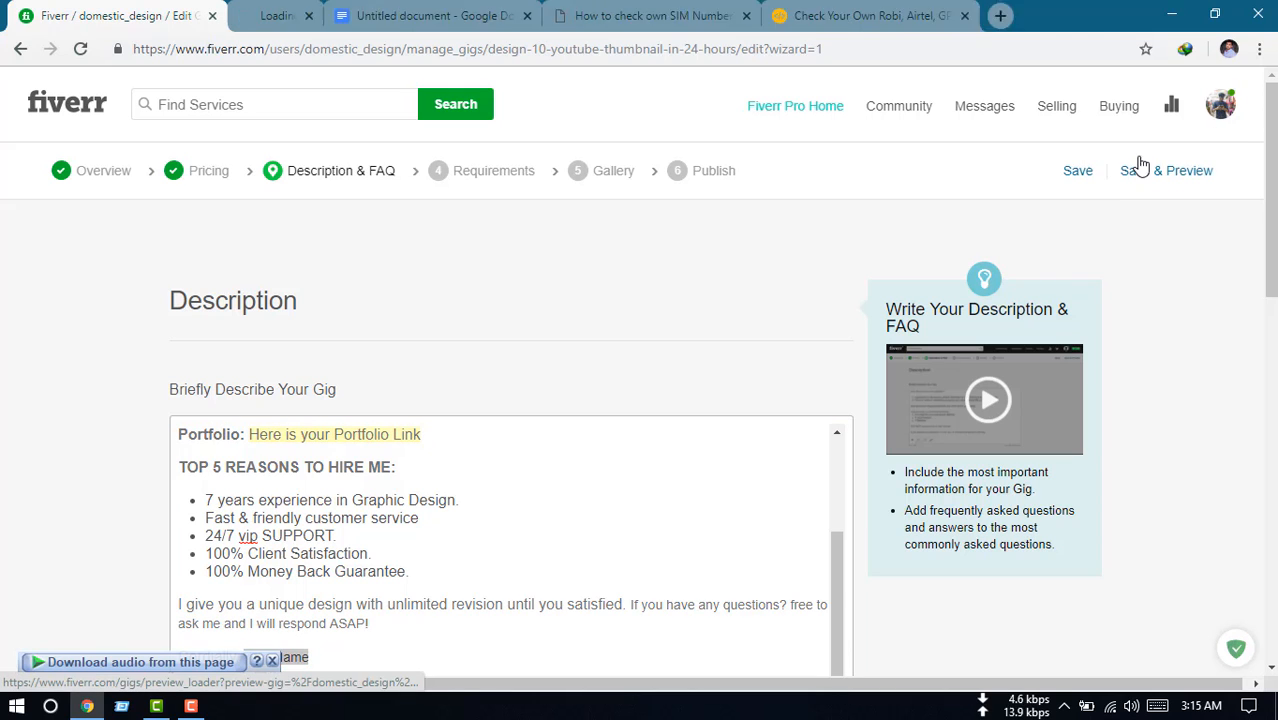
left_click(322, 8)
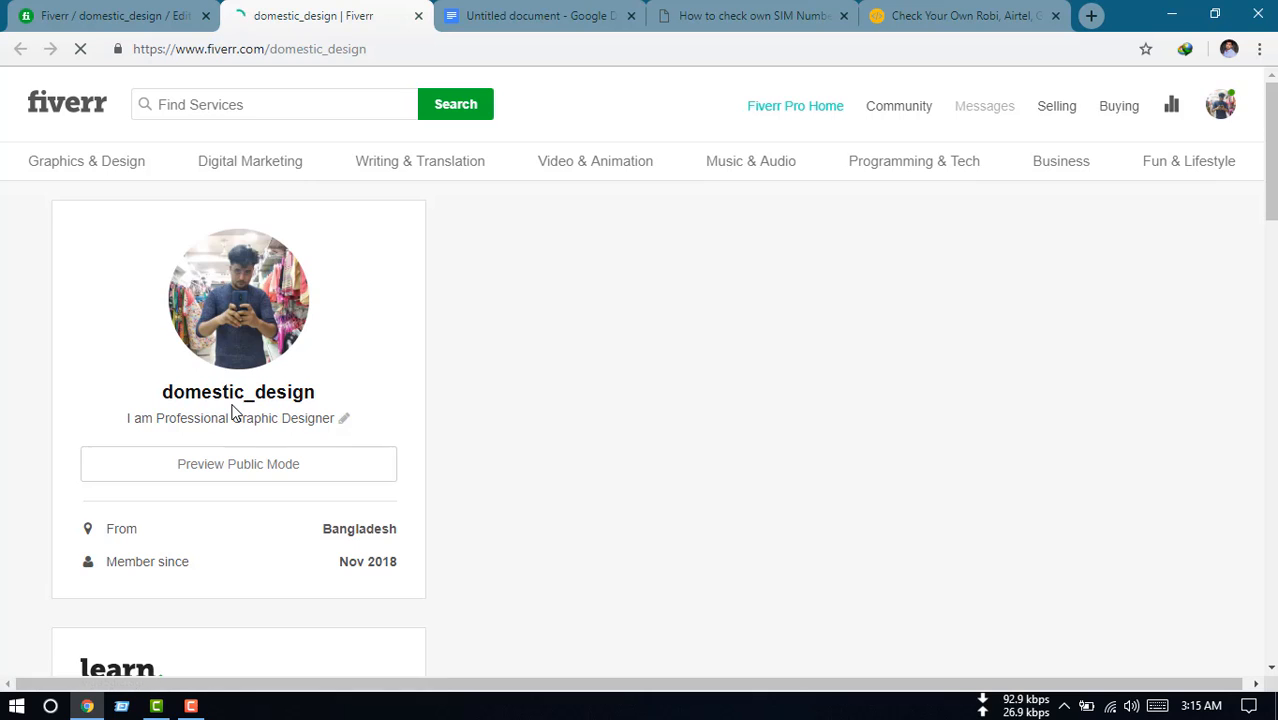
double_click(234, 396)
key("ctrl+c")
Replace the Your Name placeholder with the pasted username on the Cordially line.
left_click(40, 8)
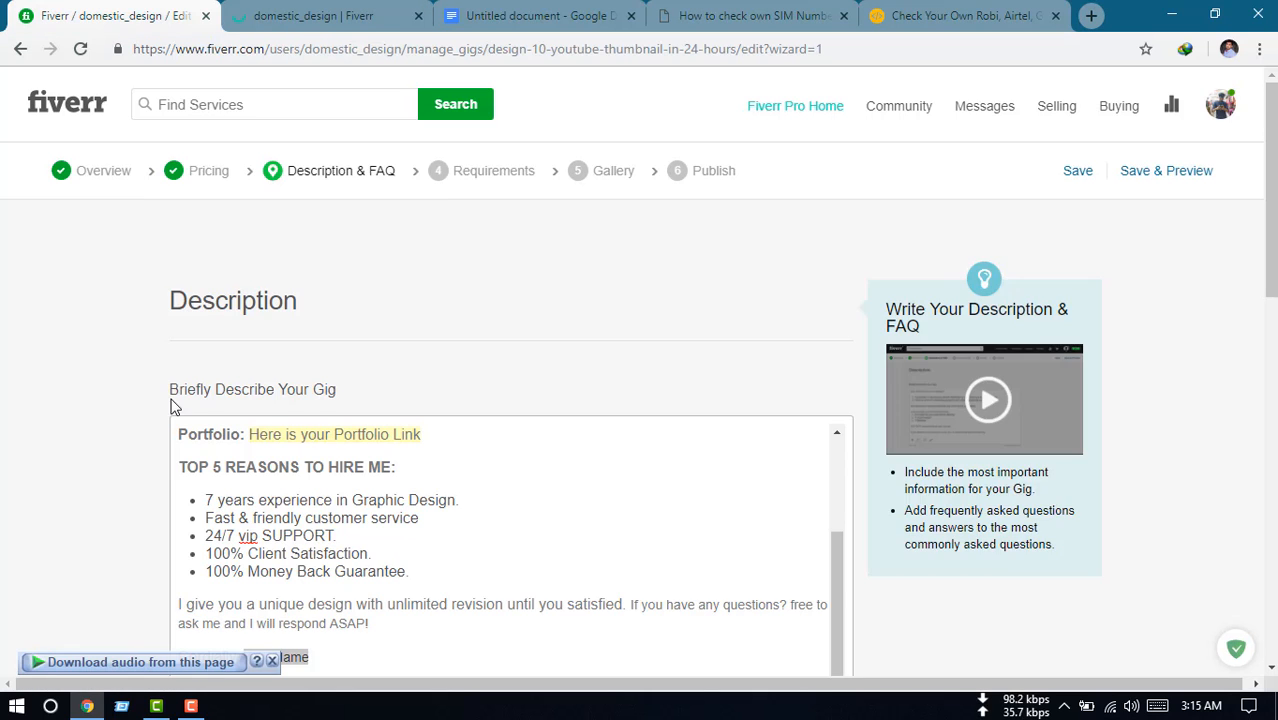
scroll(240, 480, "down", 2)
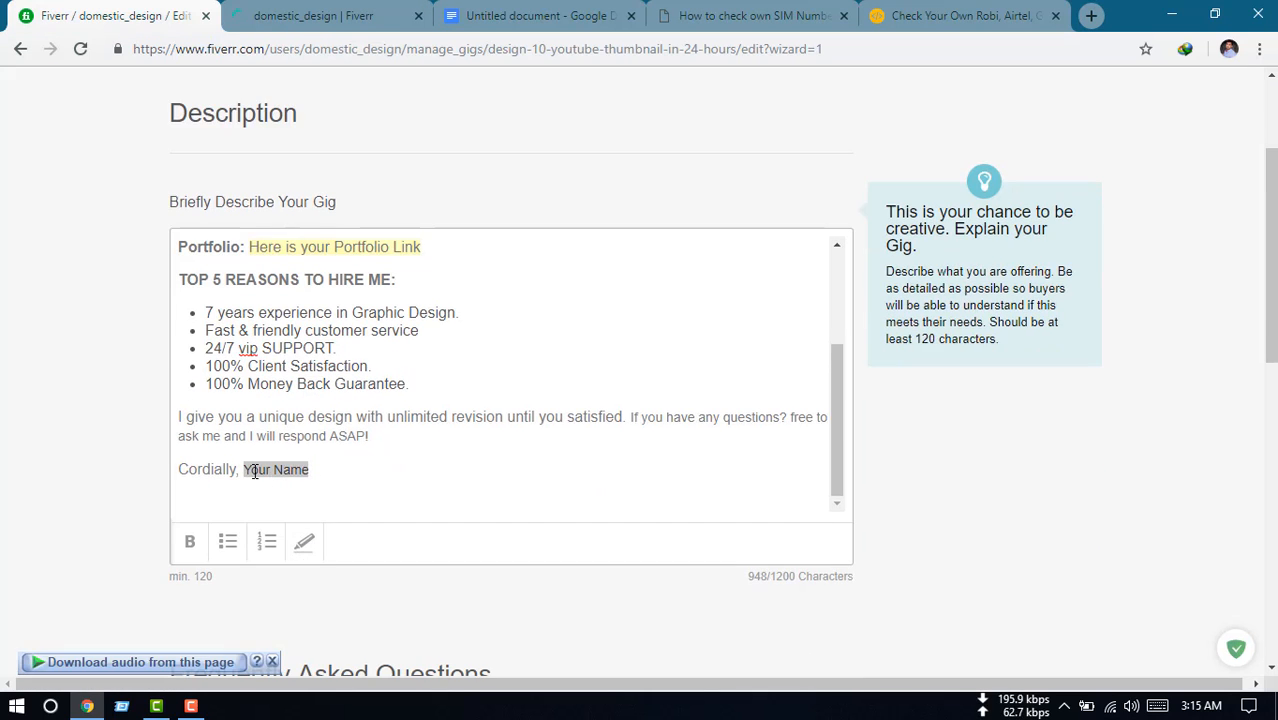
left_click_drag(245, 469, 334, 471)
key("ctrl+v")
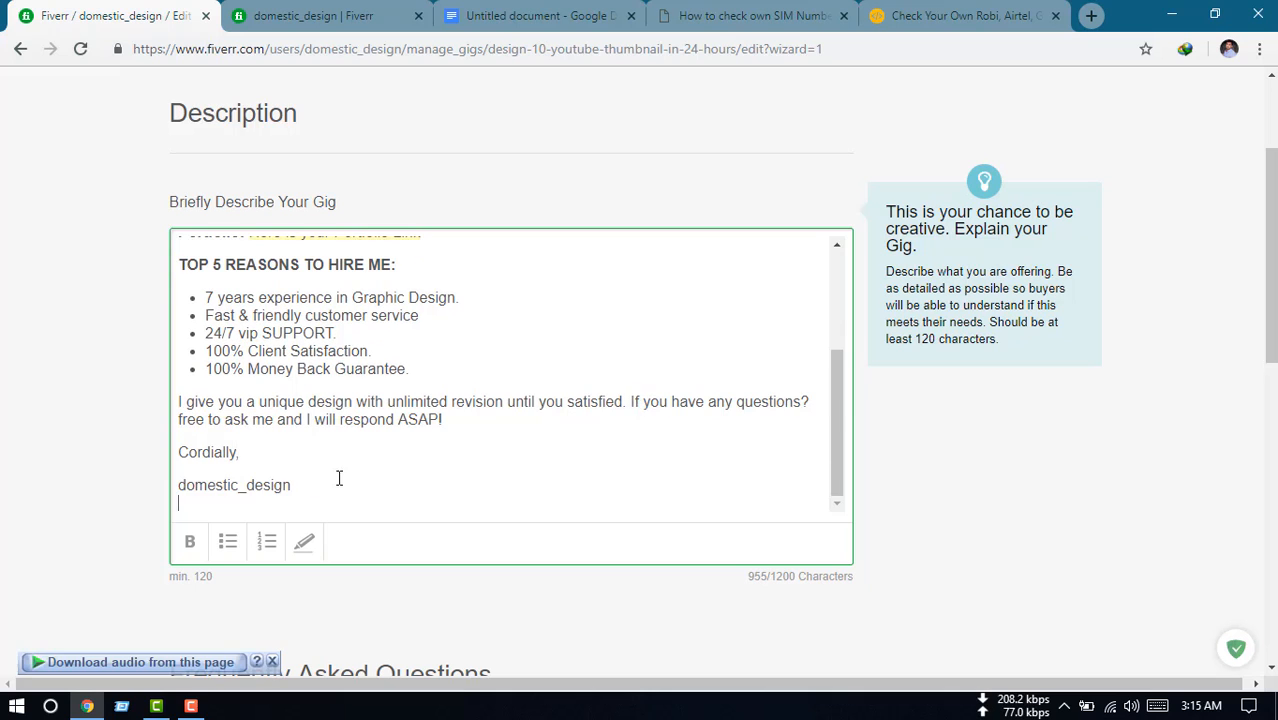
left_click(181, 485)
key("BackSpace")
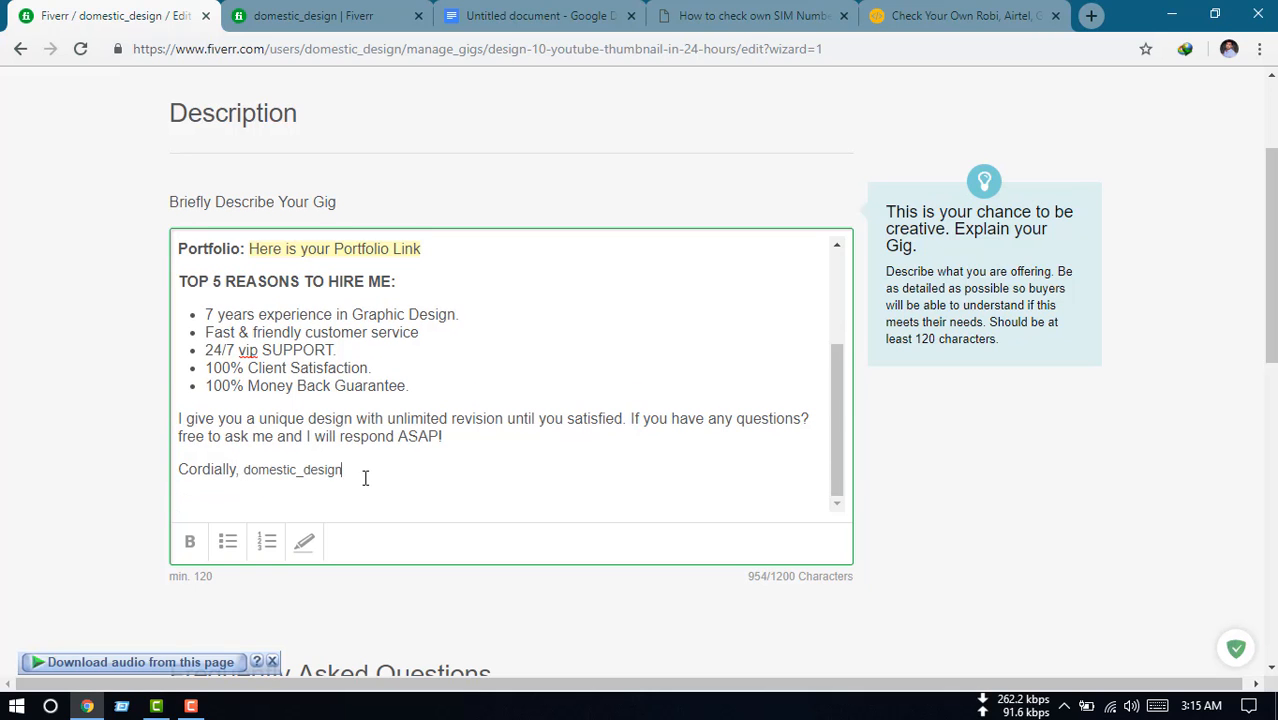
scroll(365, 478, "up", 2)
scroll(367, 472, "down", 4)
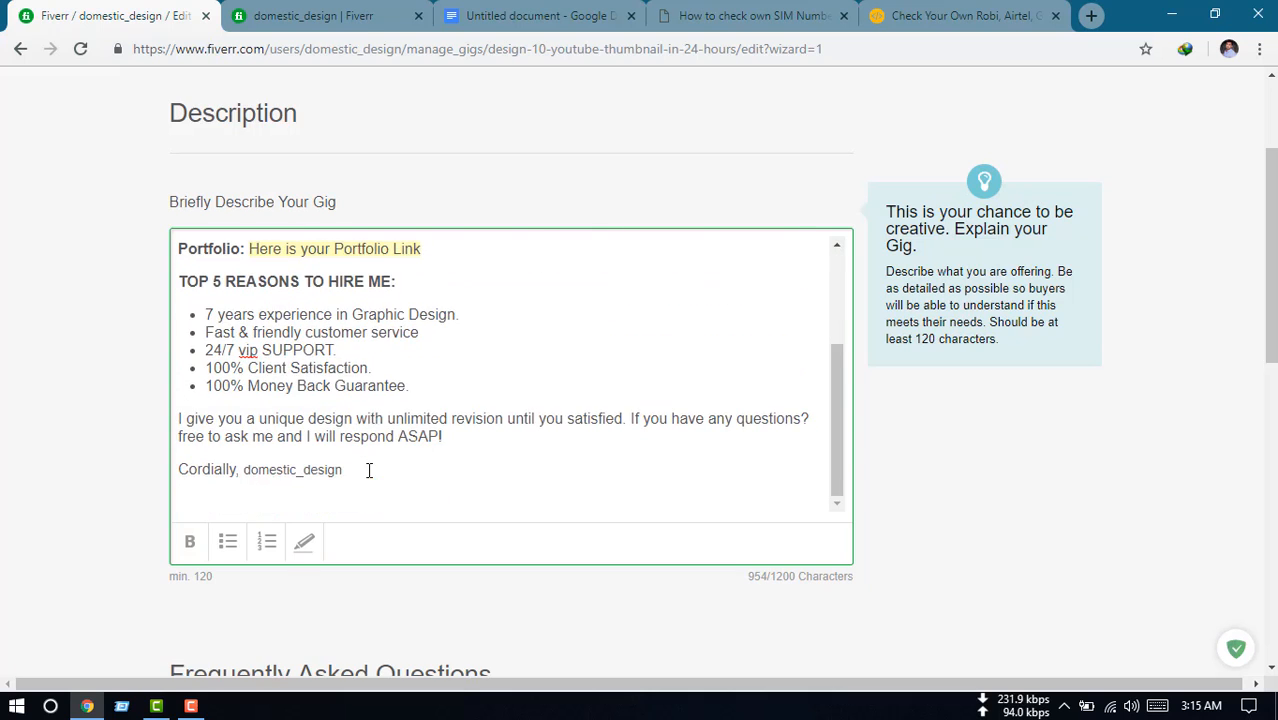
scroll(180, 472, "down", 2)
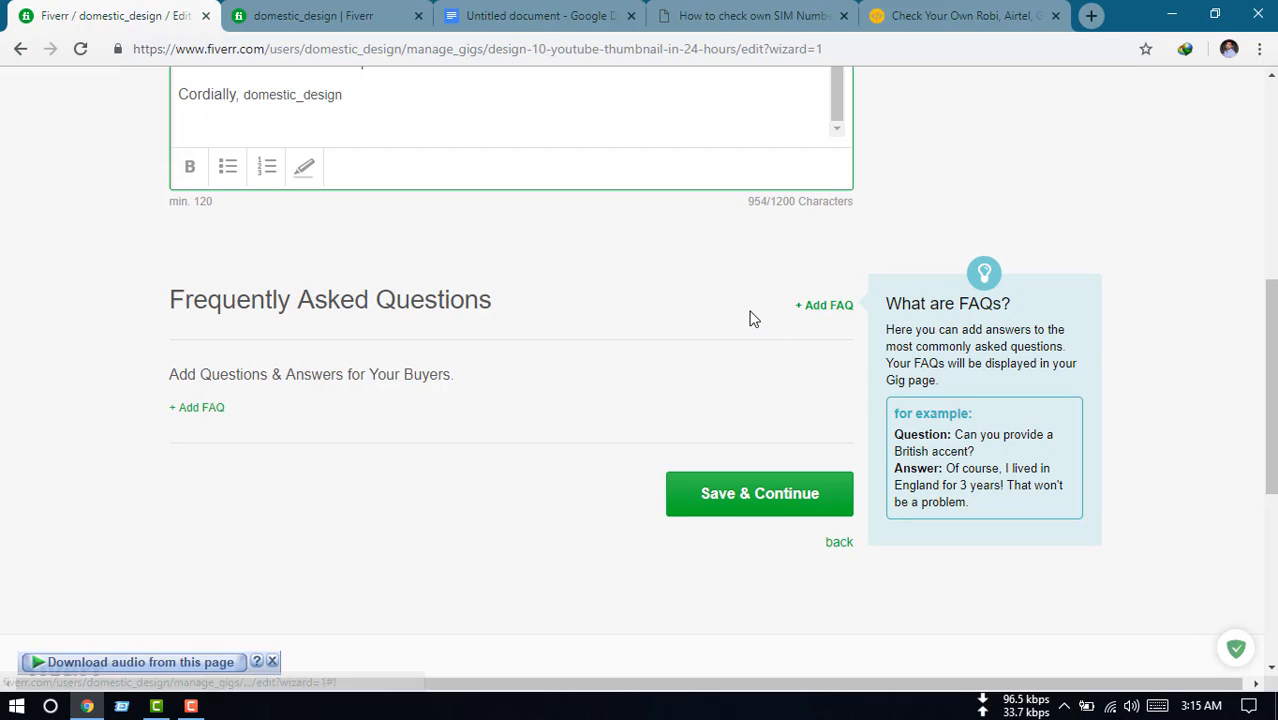
Add a new FAQ entry and try its question and answer fields without filling them.
left_click(834, 308)
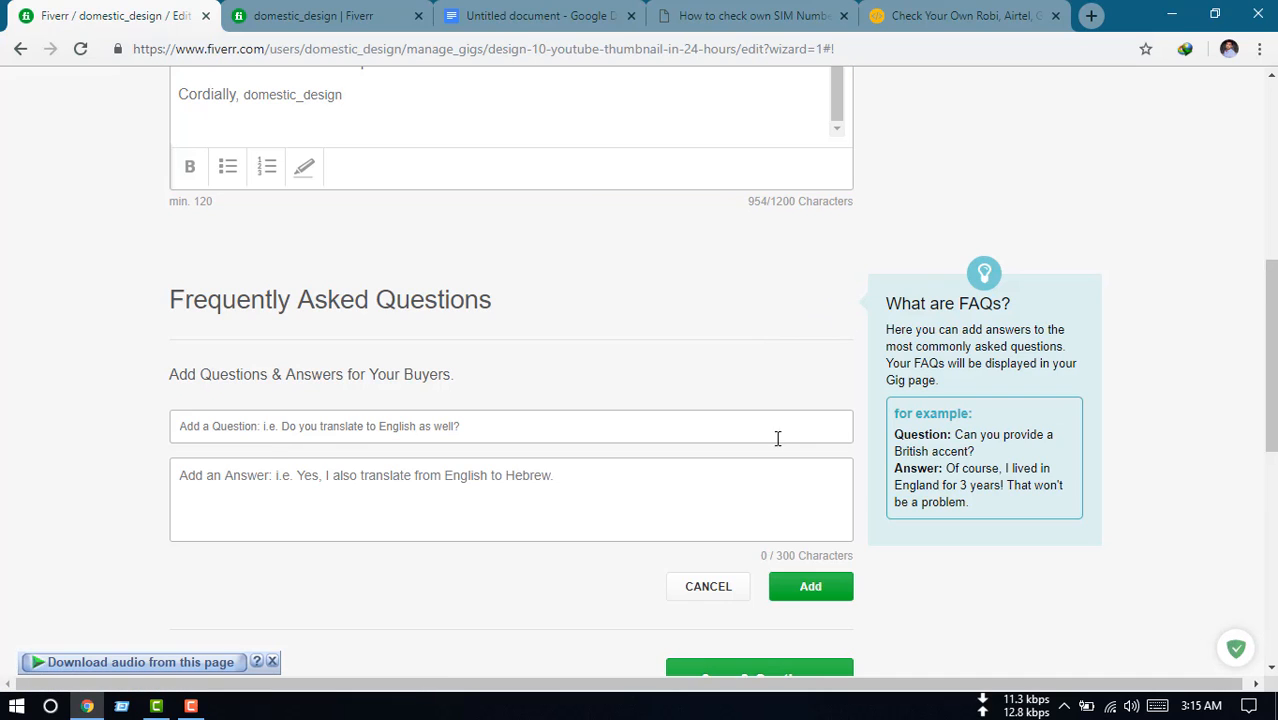
left_click(273, 424)
left_click(233, 493)
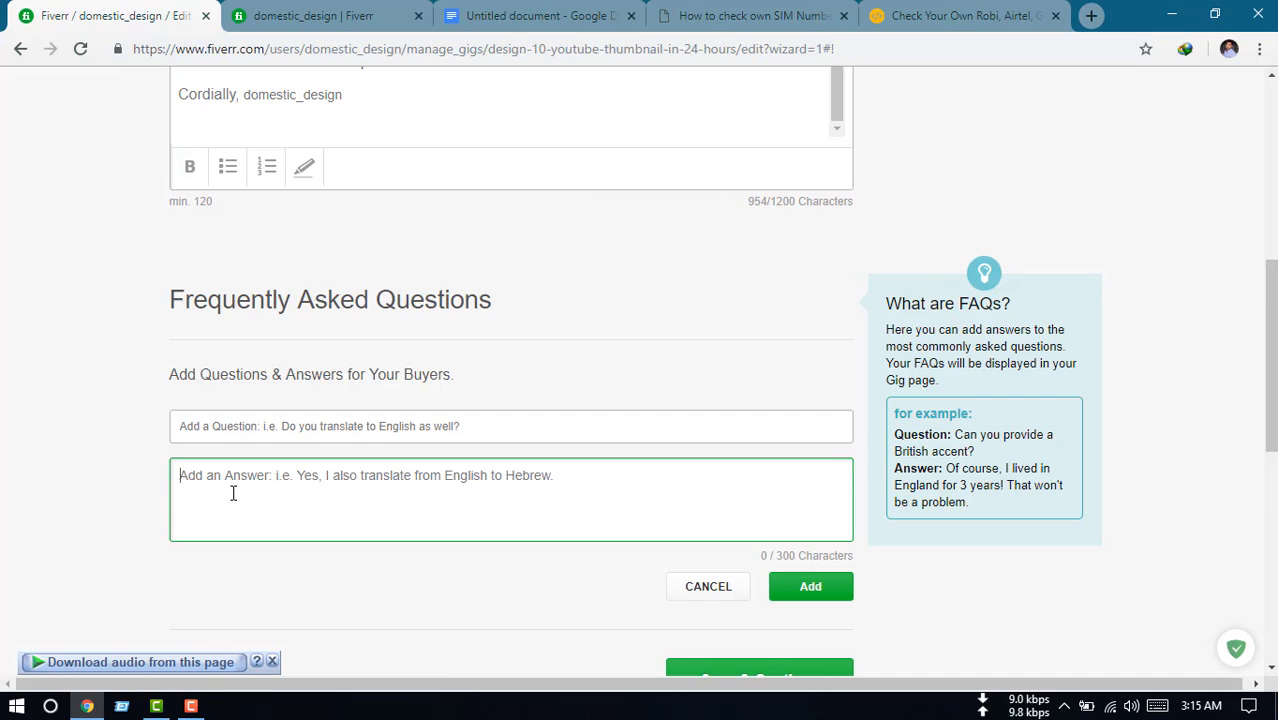
left_click(219, 428)
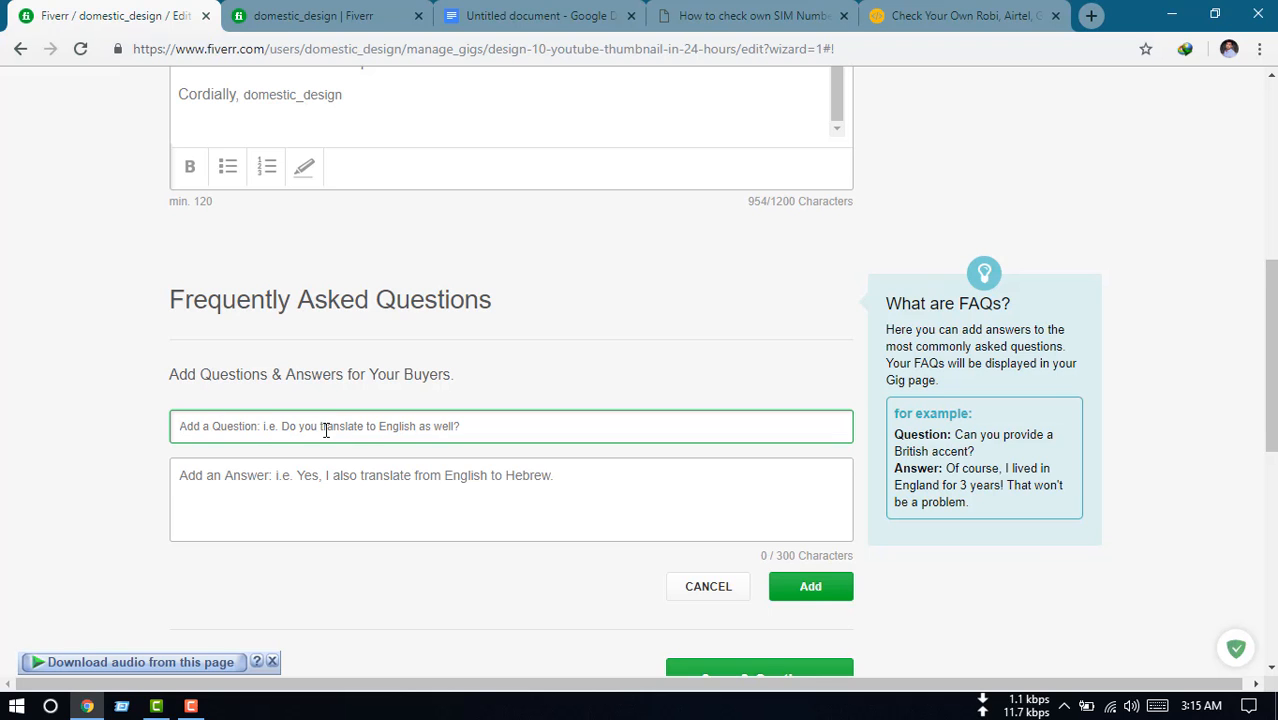
scroll(325, 431, "up", 1)
scroll(363, 441, "down", 1)
left_click(266, 492)
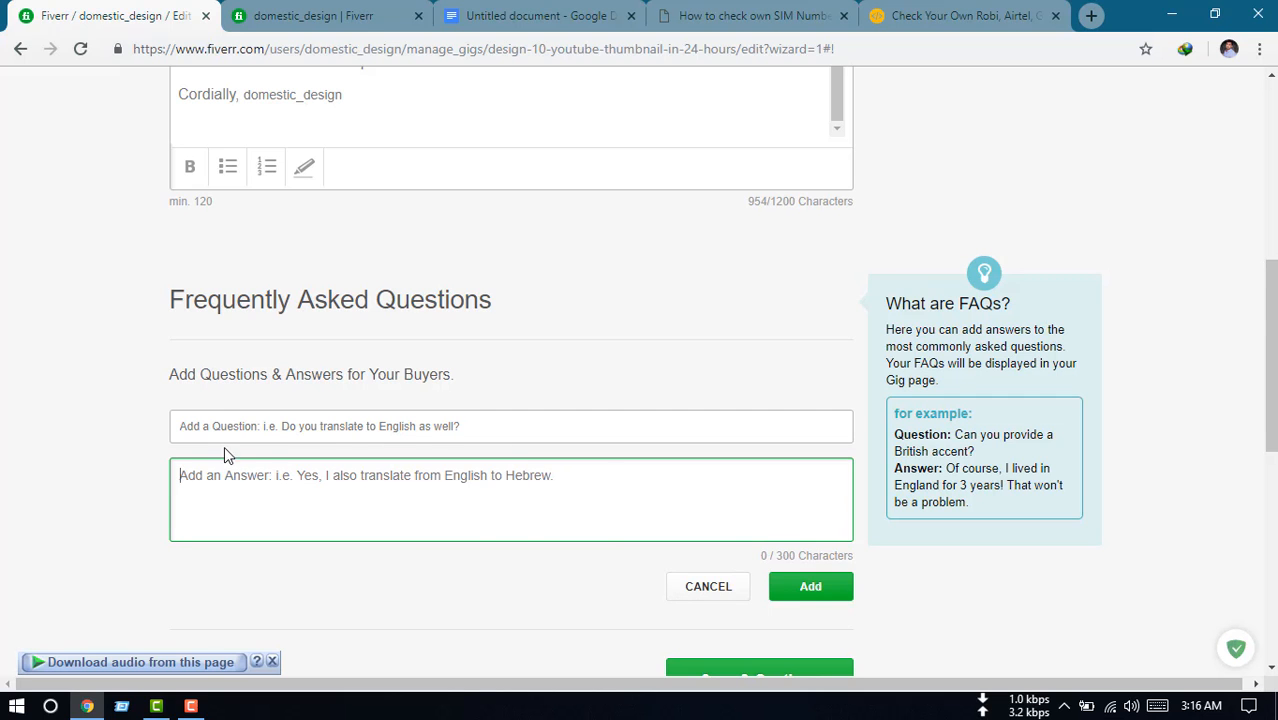
scroll(134, 454, "down", 2)
scroll(147, 480, "up", 3)
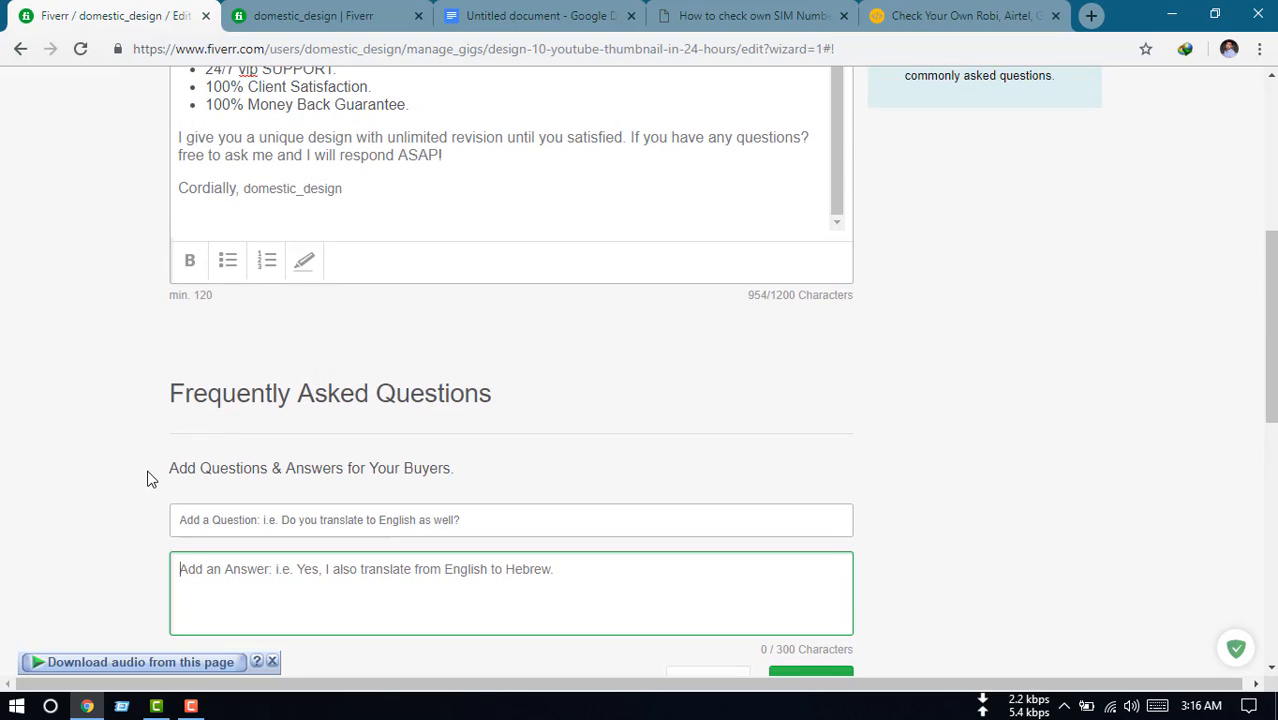
scroll(150, 481, "down", 3)
scroll(153, 482, "down", 2)
scroll(190, 494, "up", 1)
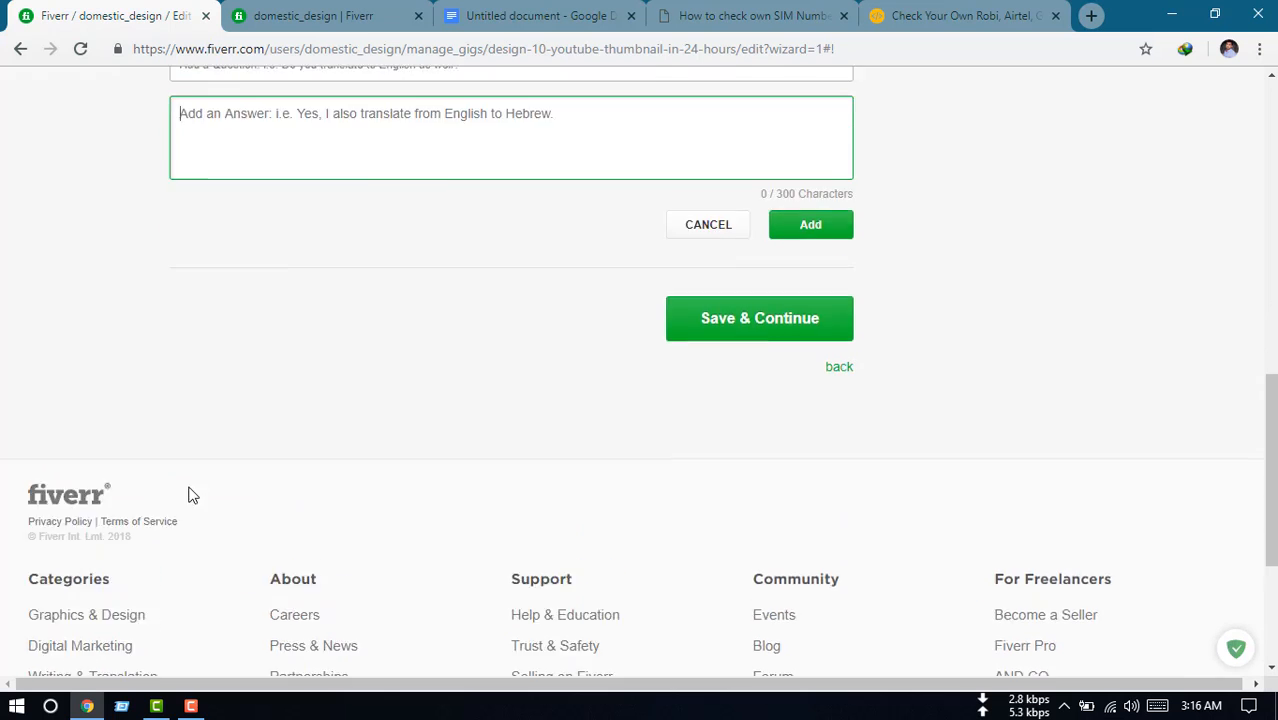
scroll(806, 425, "up", 2)
Cancel the empty FAQ entry and save the Description & FAQ step.
left_click(730, 405)
scroll(696, 418, "up", 3)
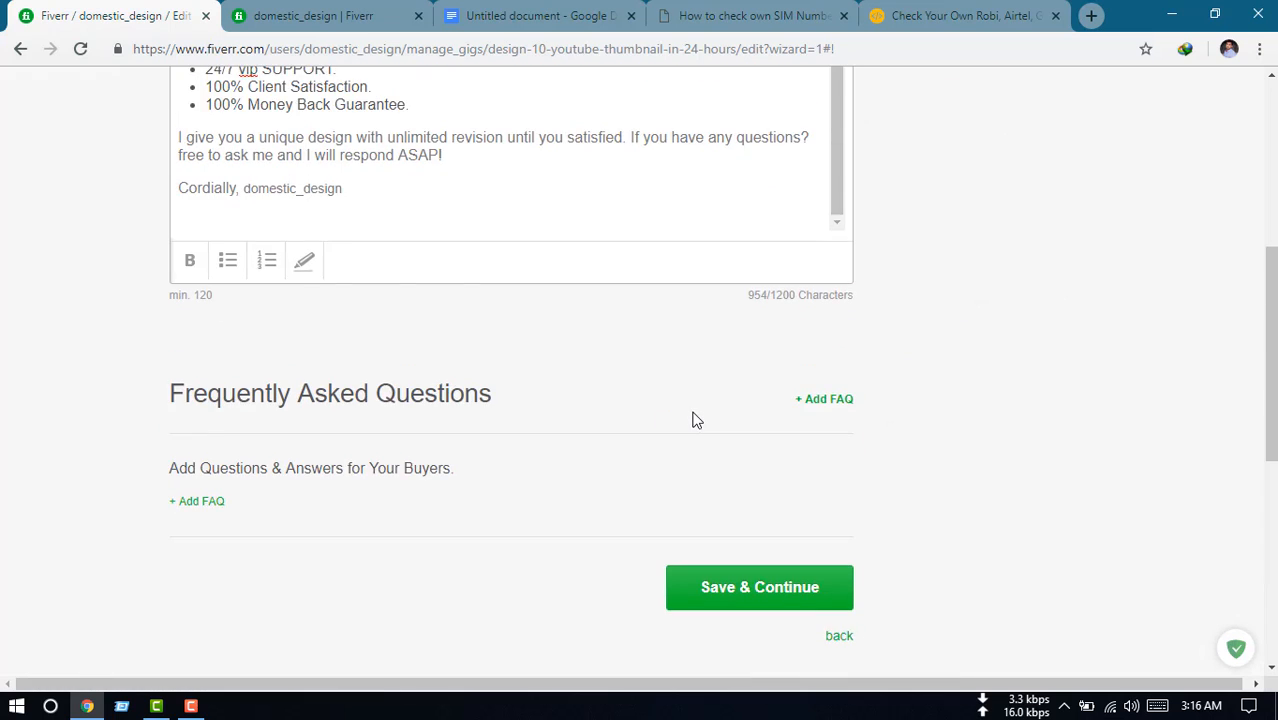
scroll(696, 419, "up", 3)
scroll(776, 591, "down", 4)
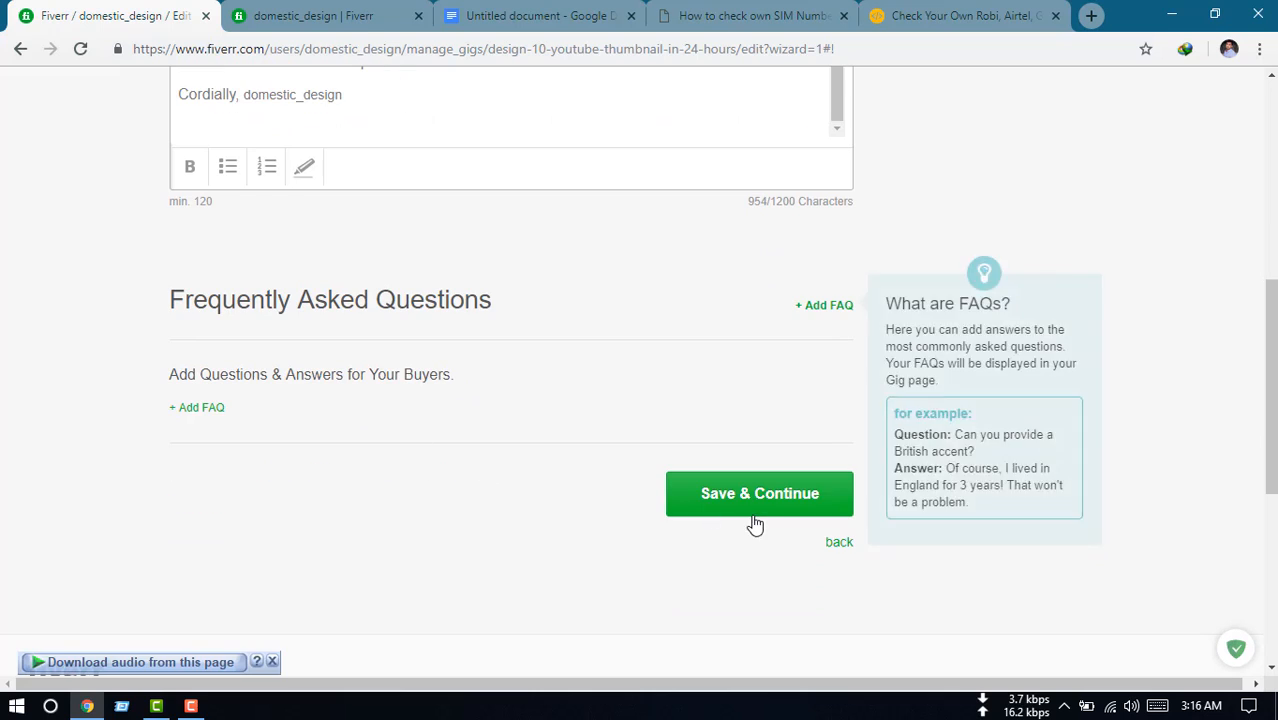
left_click(755, 522)
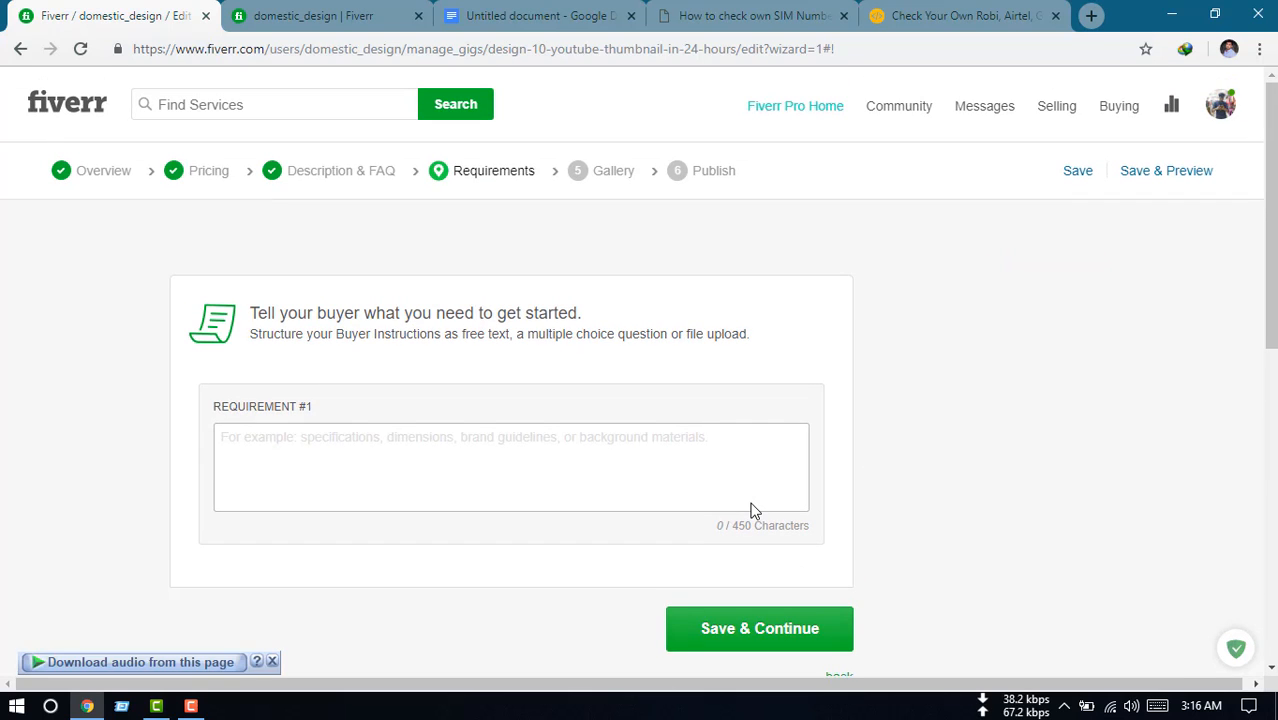
Scroll down to the empty Requirement #1 box on the Requirements step.
scroll(248, 366, "down", 1)
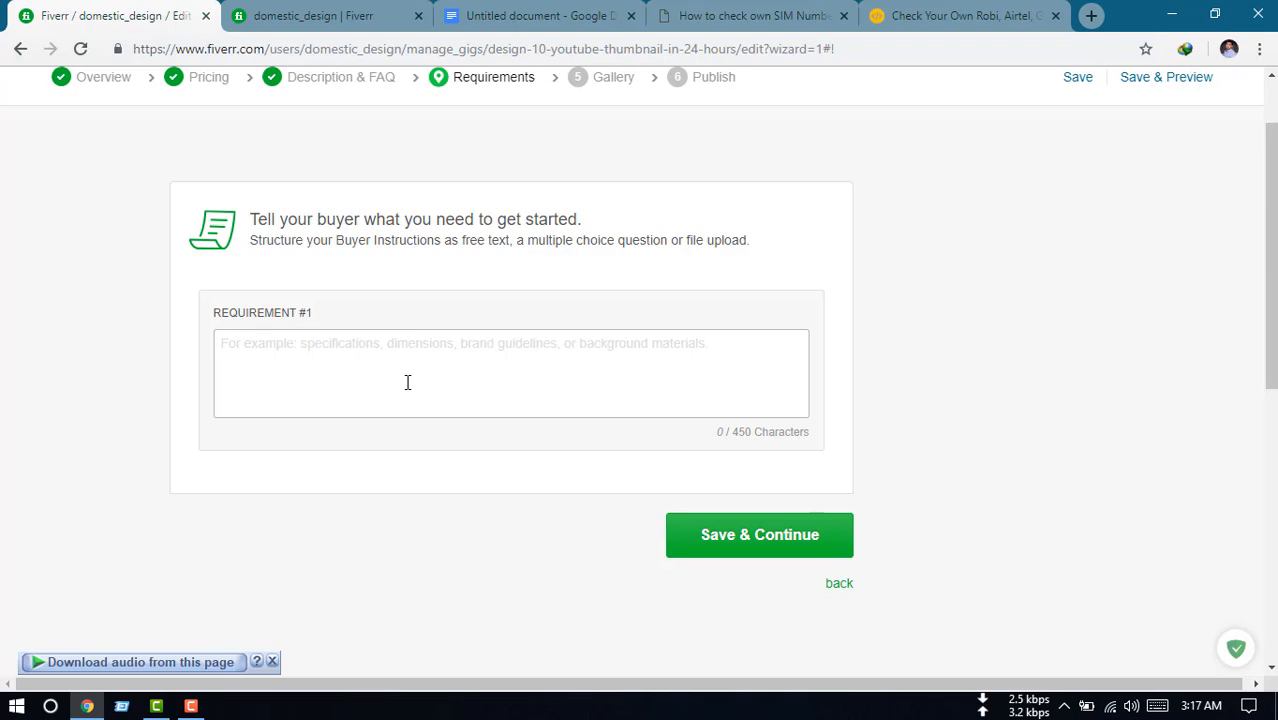
Add the requirement 'Please Give me your Image and Text' and save the Requirements step.
left_click(407, 382)
scroll(407, 382, "up", 1)
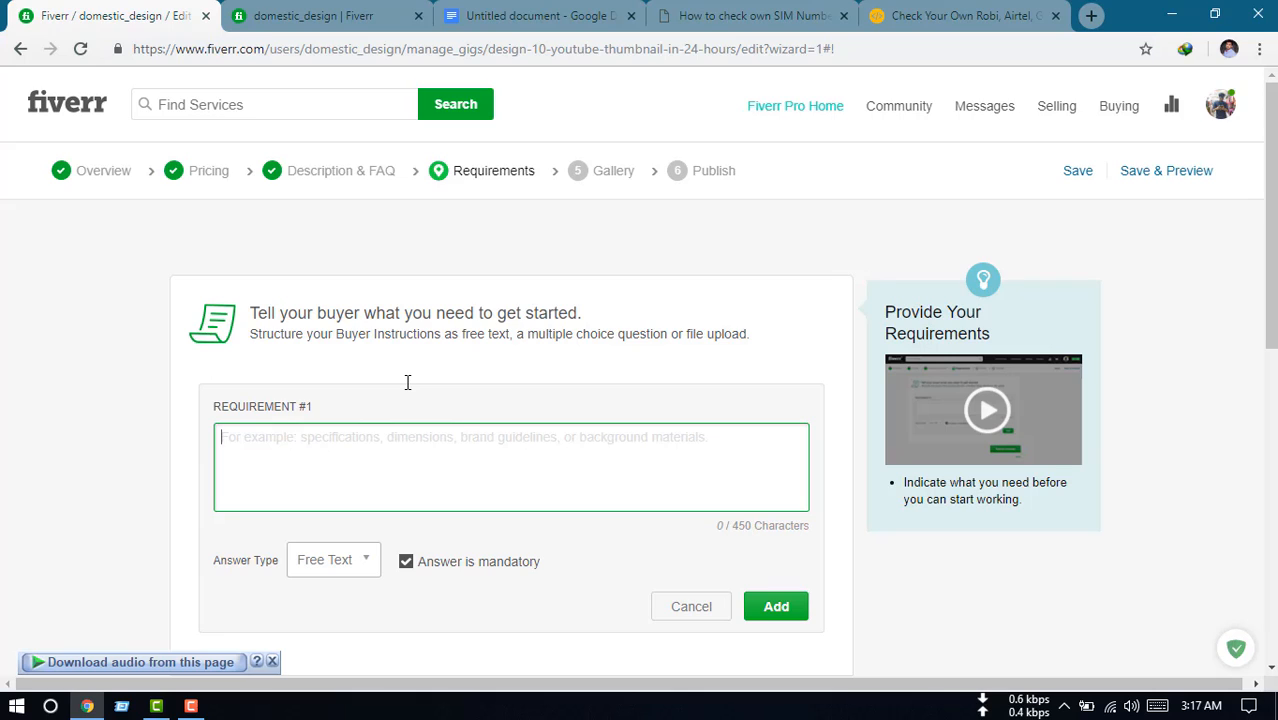
type("Please")
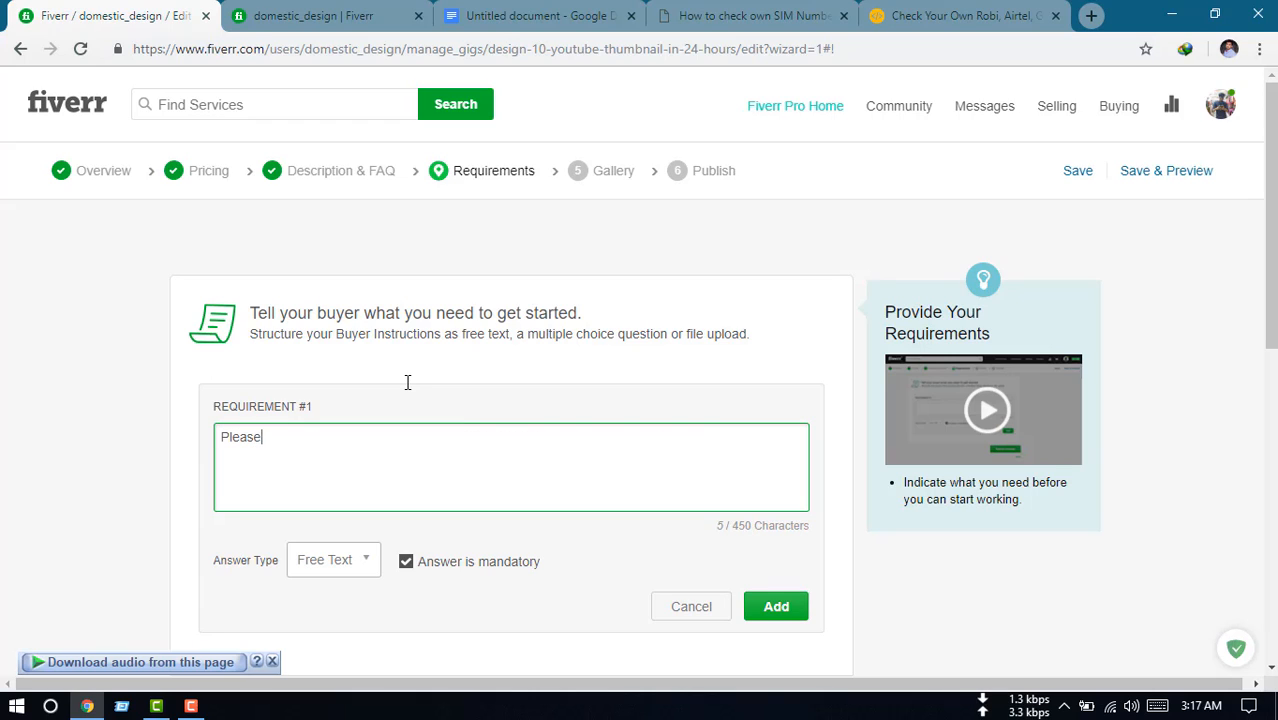
type(" Give me your")
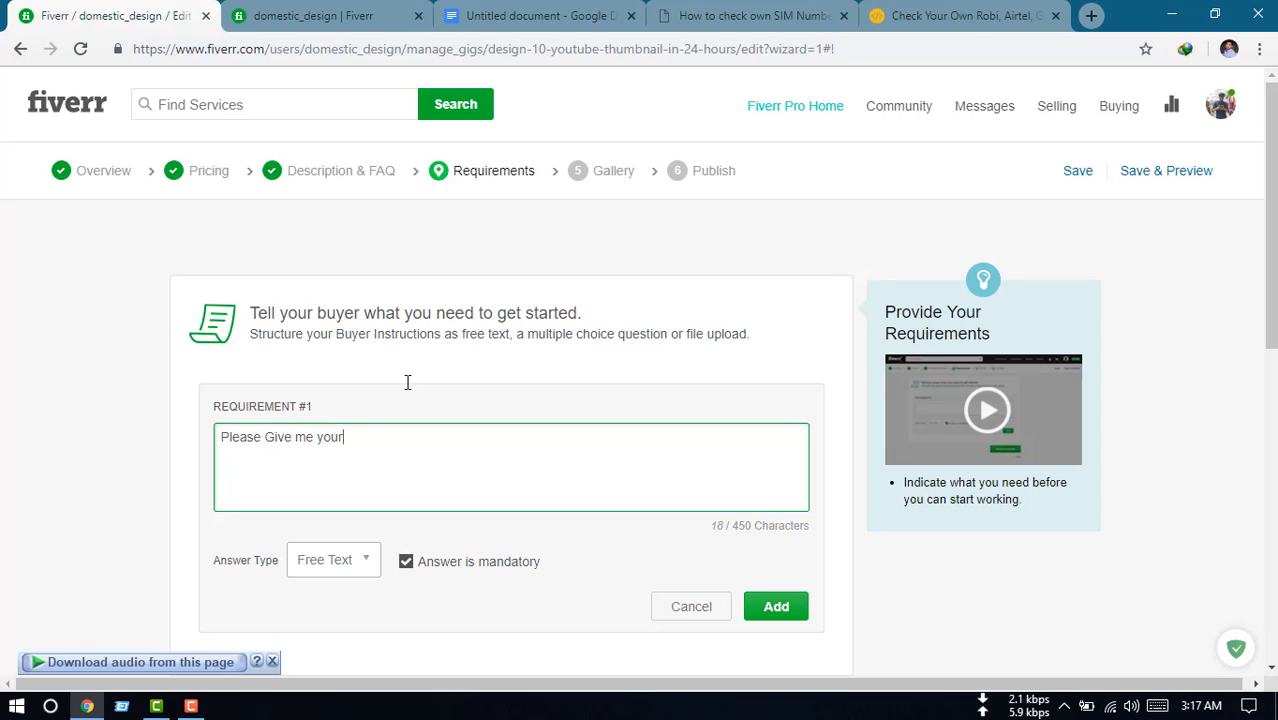
type(" Image and Text")
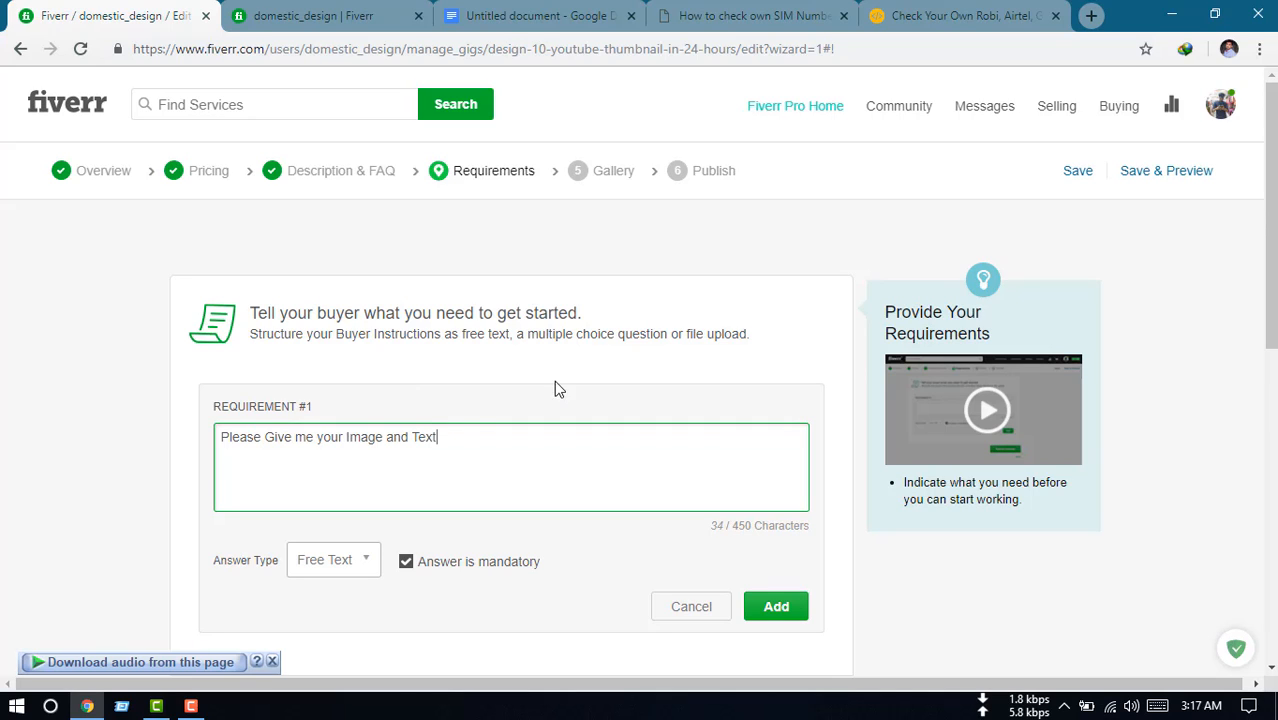
left_click(353, 445)
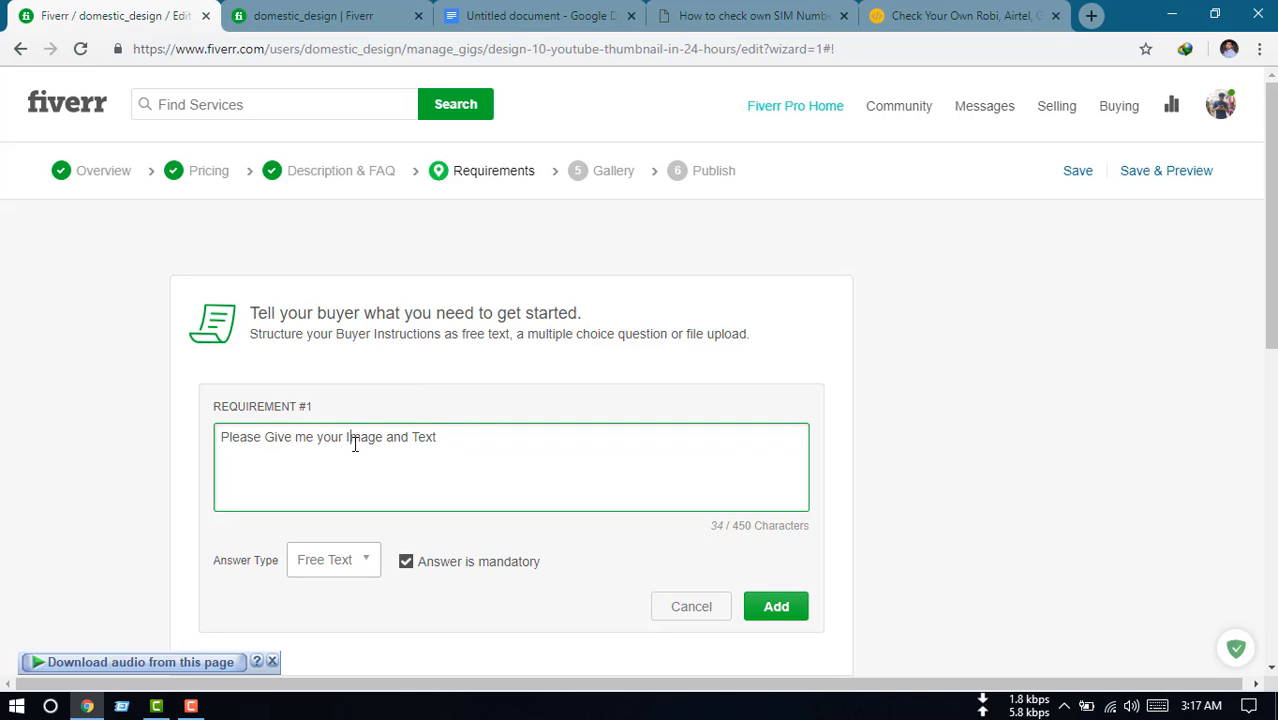
left_click(470, 453)
left_click(773, 610)
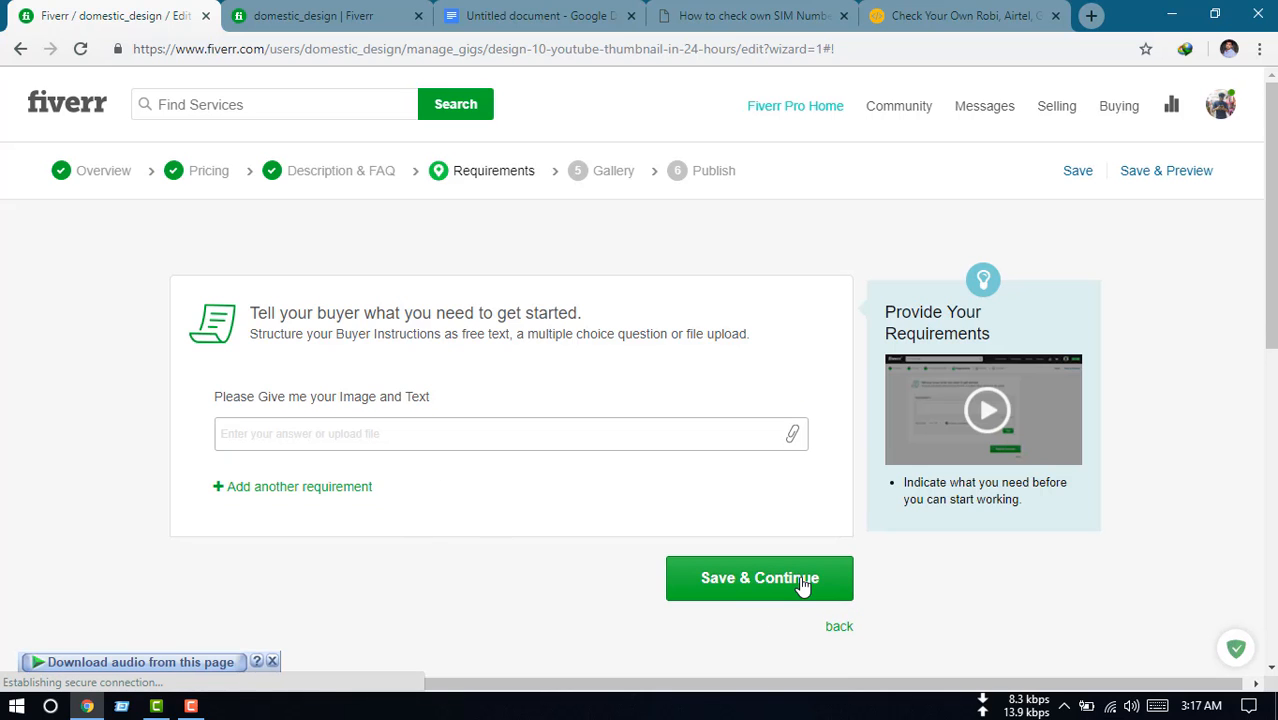
left_click(728, 590)
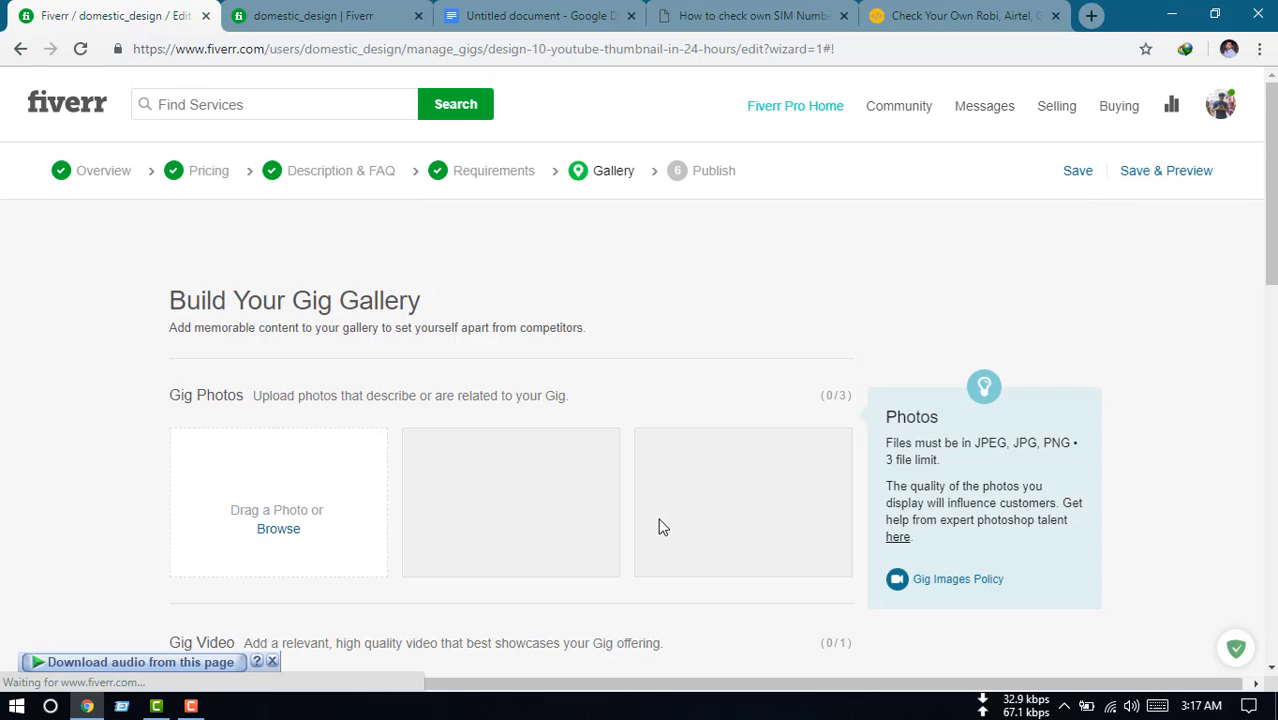
Upload the OMG thumbnail from the Desktop as the first gig photo.
scroll(652, 530, "down", 4)
scroll(652, 530, "down", 3)
scroll(650, 523, "up", 3)
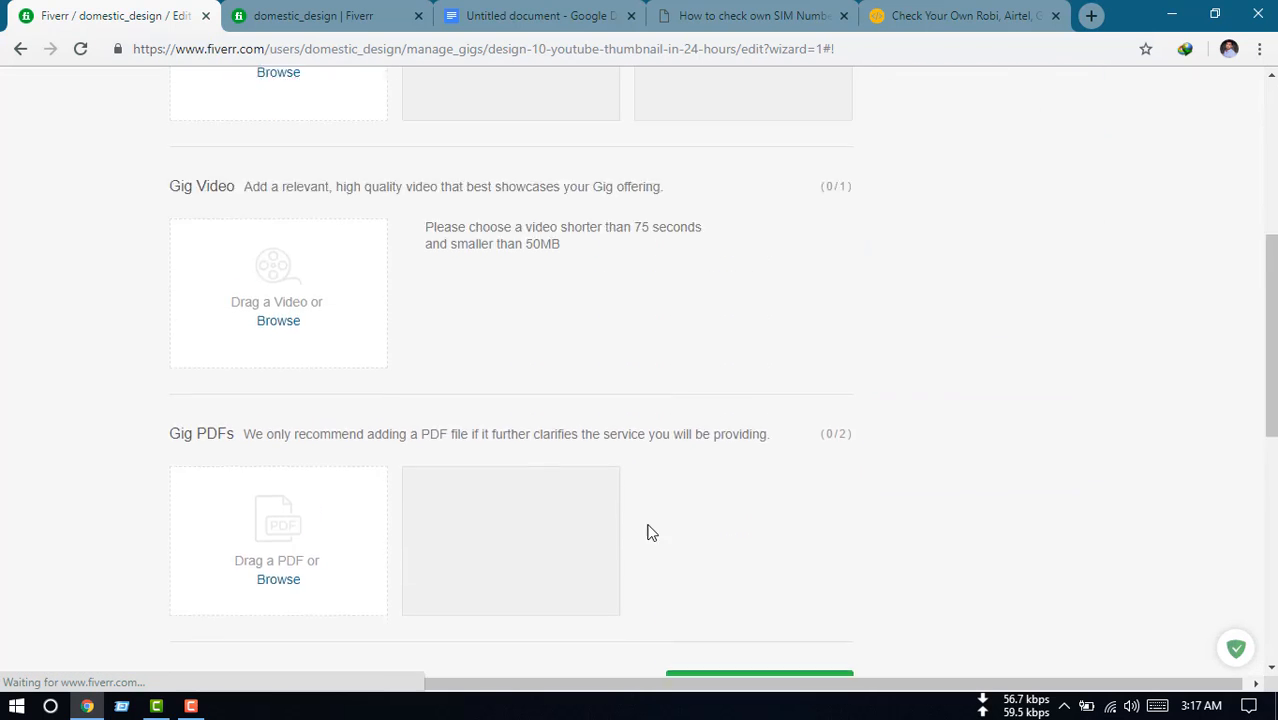
scroll(285, 574, "down", 3)
scroll(308, 408, "up", 5)
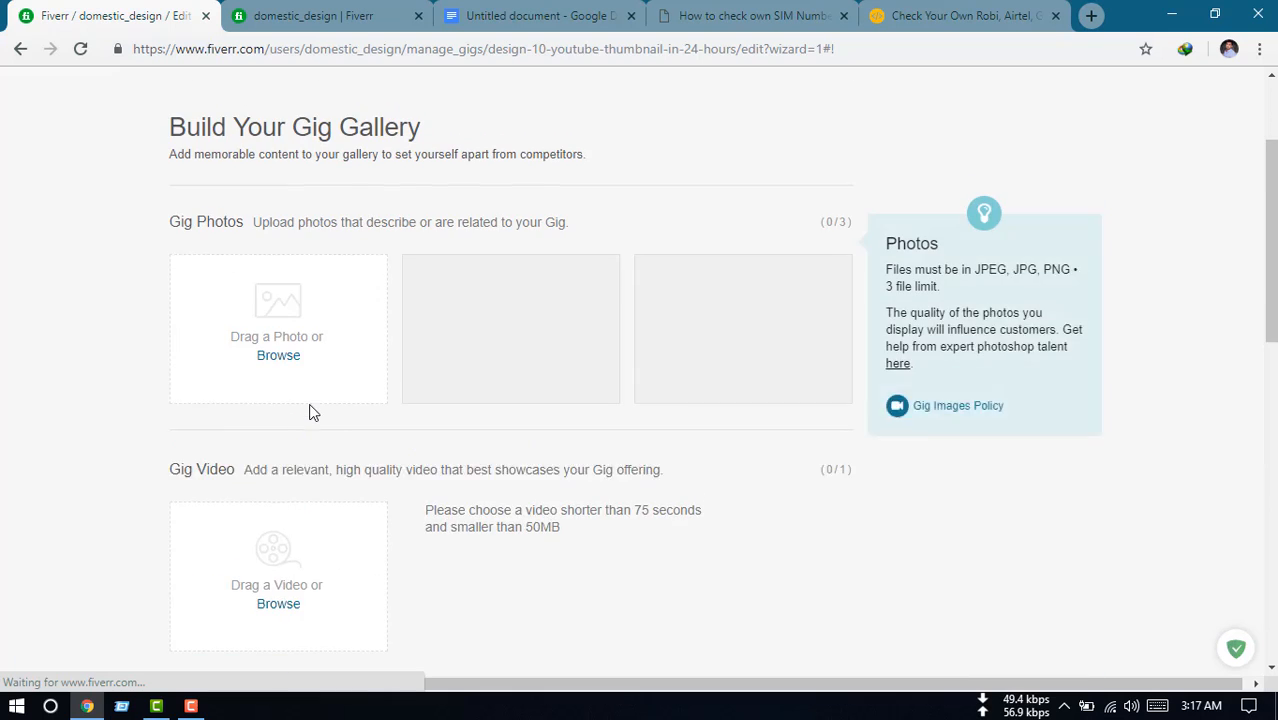
left_click(281, 437)
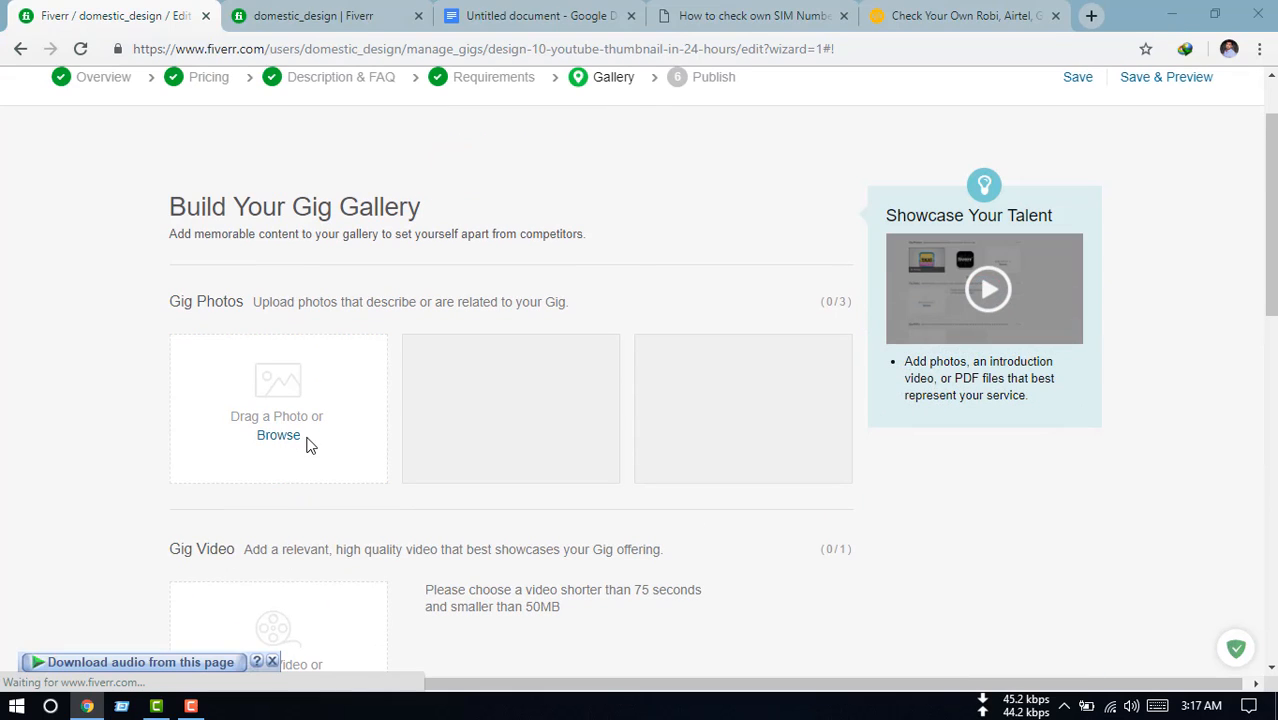
left_click(85, 140)
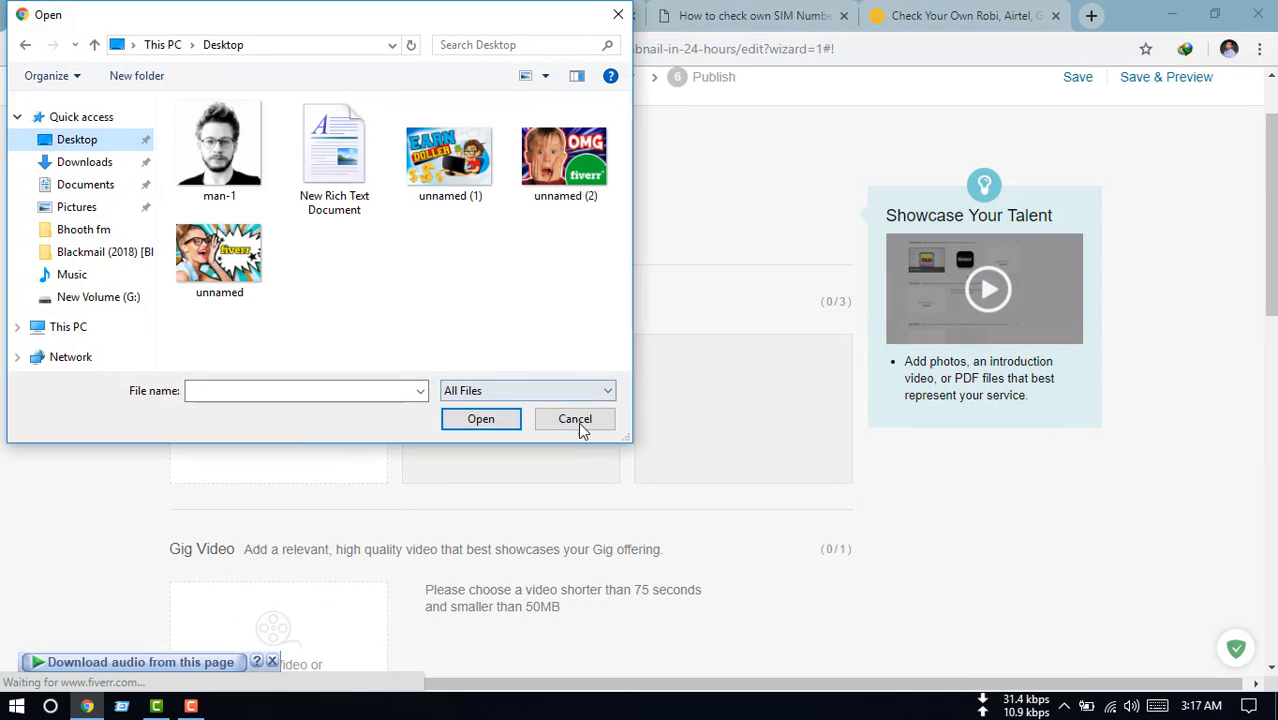
left_click_drag(632, 442, 1170, 628)
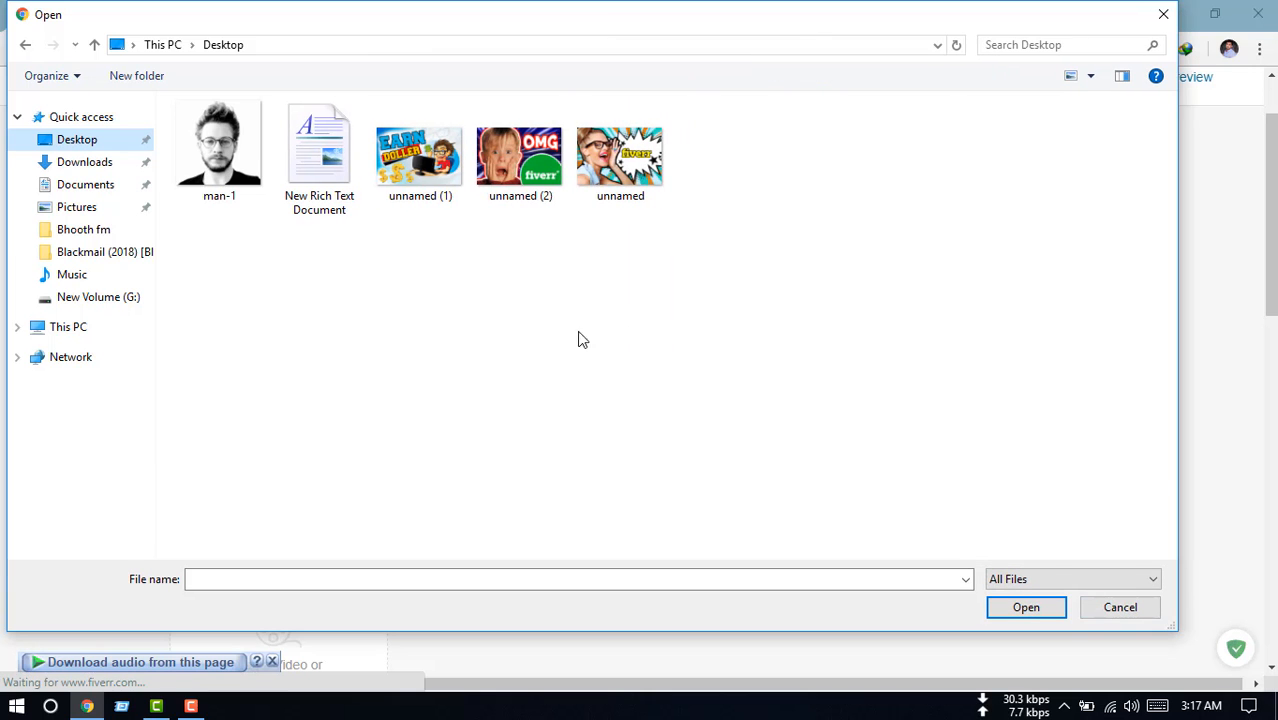
double_click(521, 168)
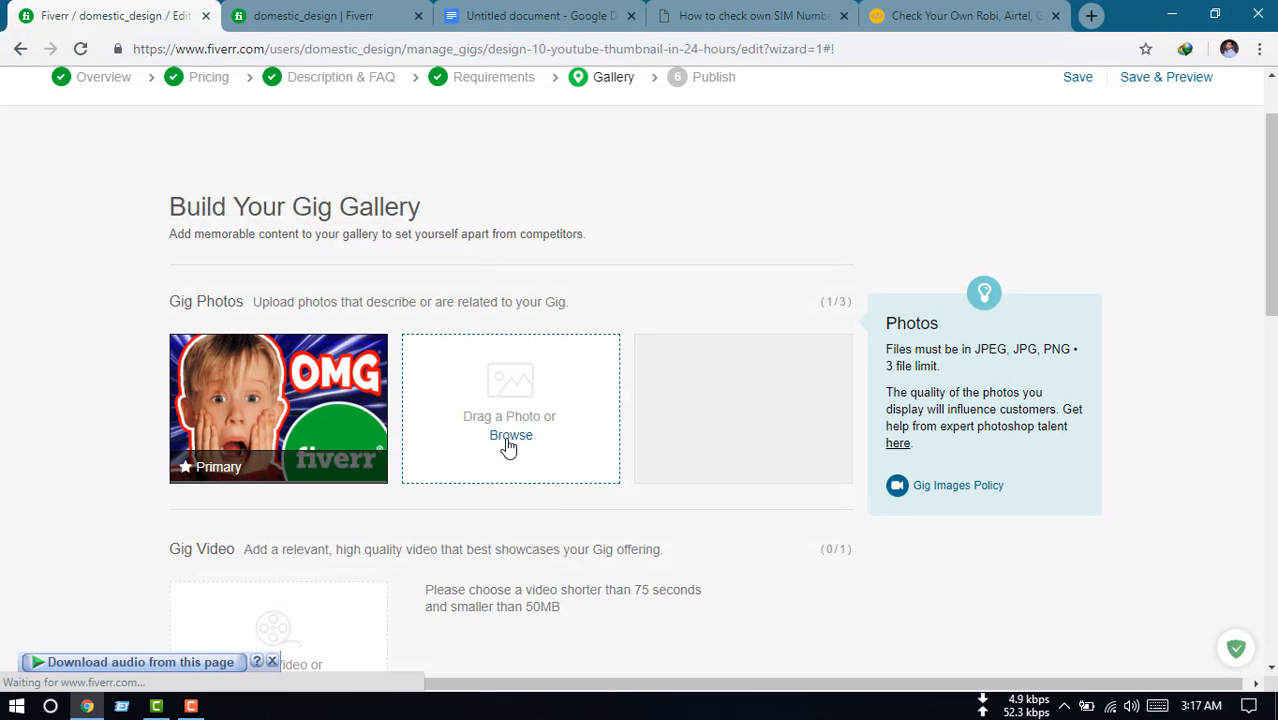
Upload the EARN DOLLER thumbnail and a third thumbnail into the remaining photo slots.
left_click(516, 437)
double_click(446, 174)
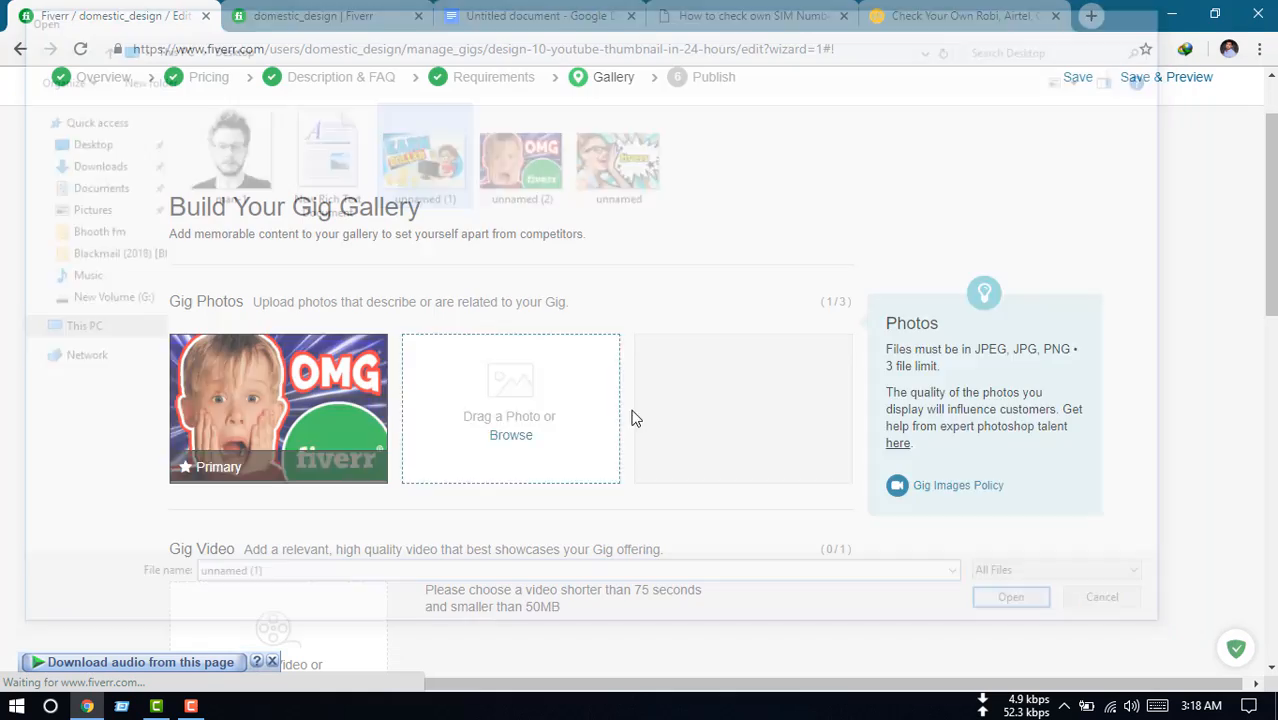
left_click(743, 436)
double_click(619, 160)
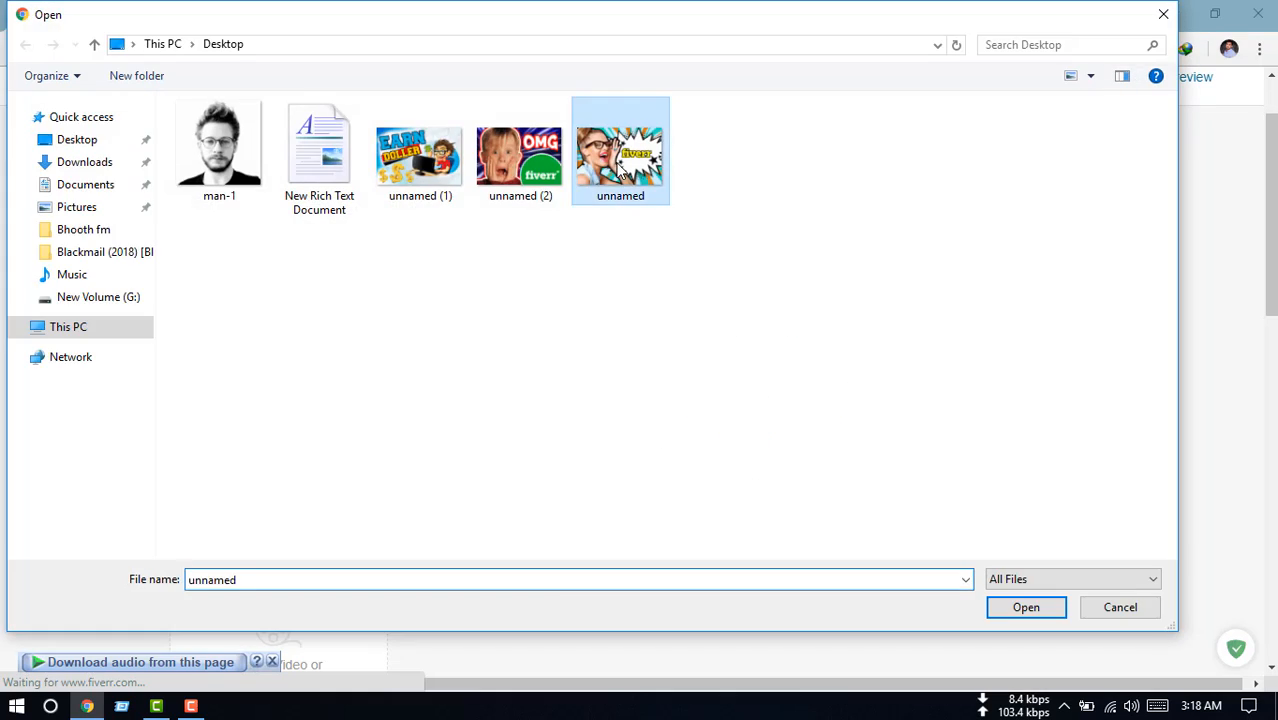
scroll(657, 455, "down", 7)
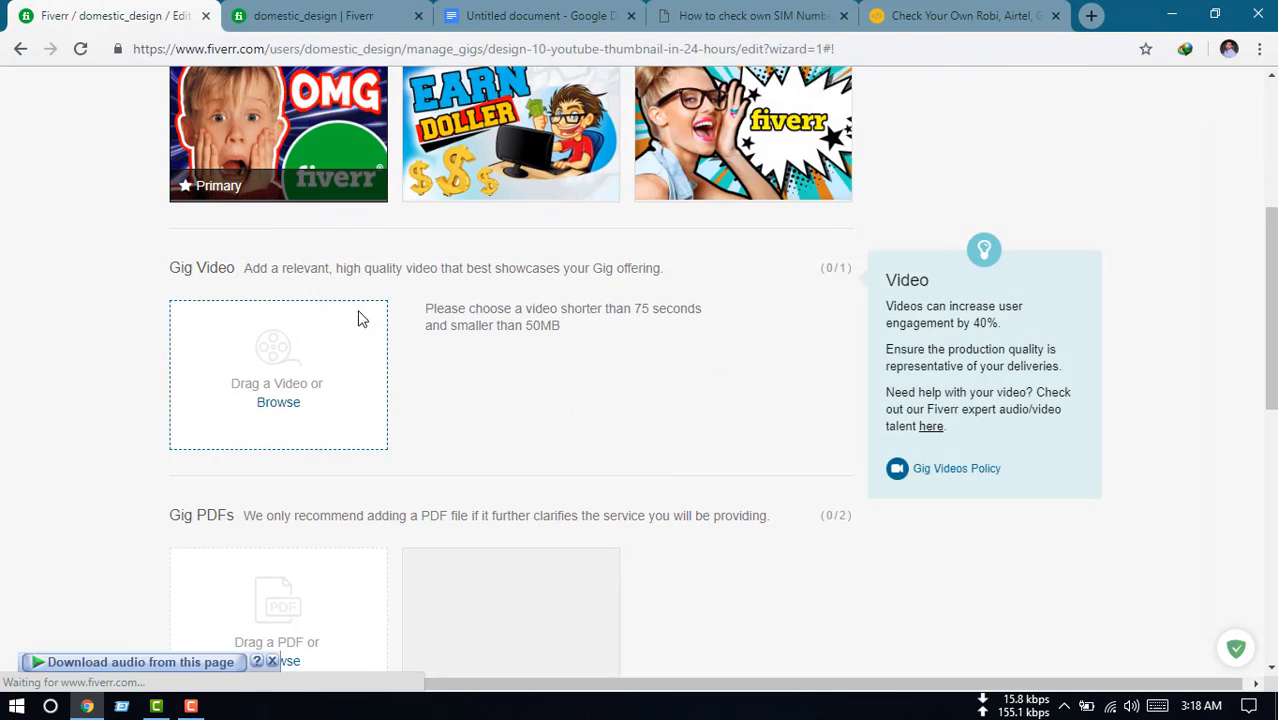
scroll(369, 357, "up", 2)
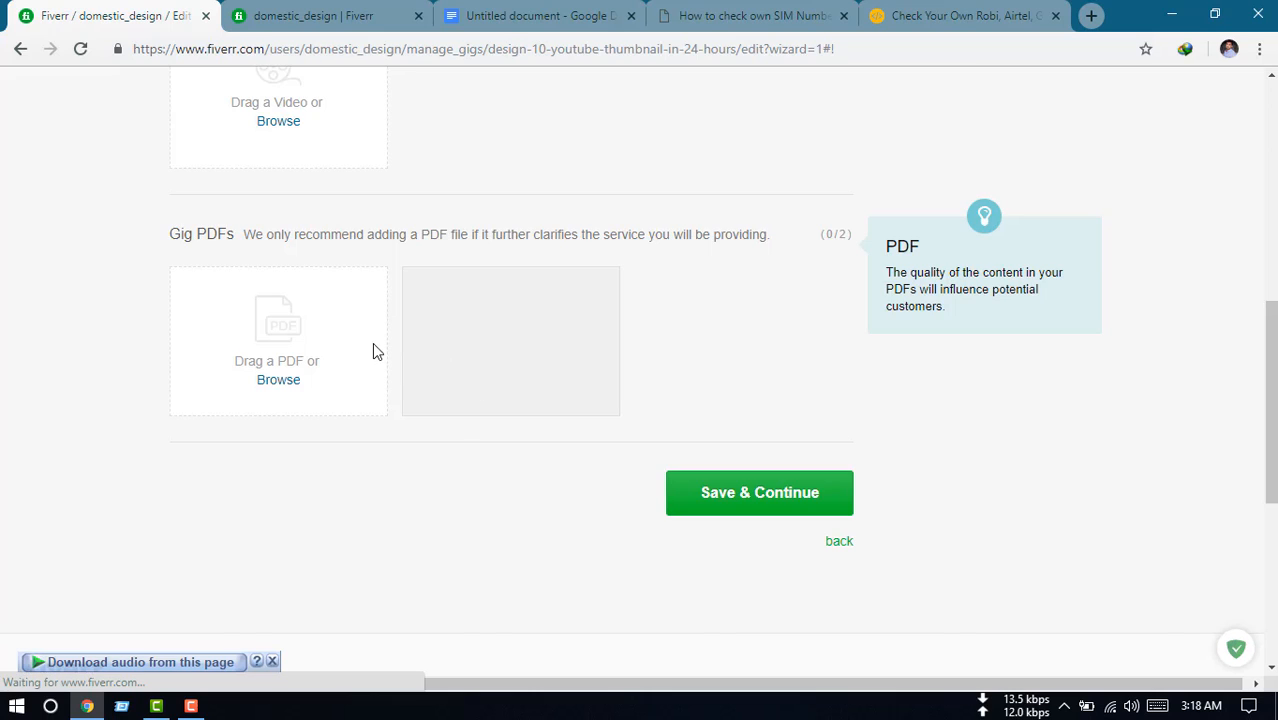
Start a PDF upload, then cancel it without attaching any document.
left_click(291, 384)
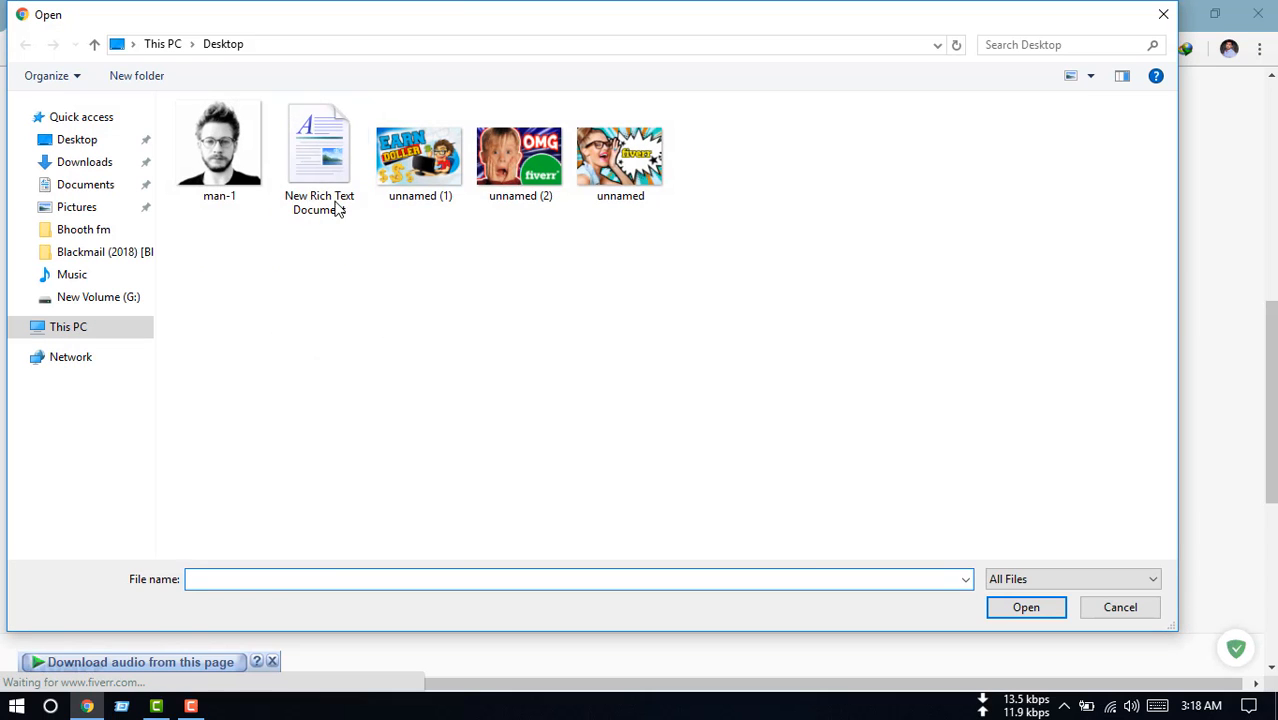
left_click(1163, 14)
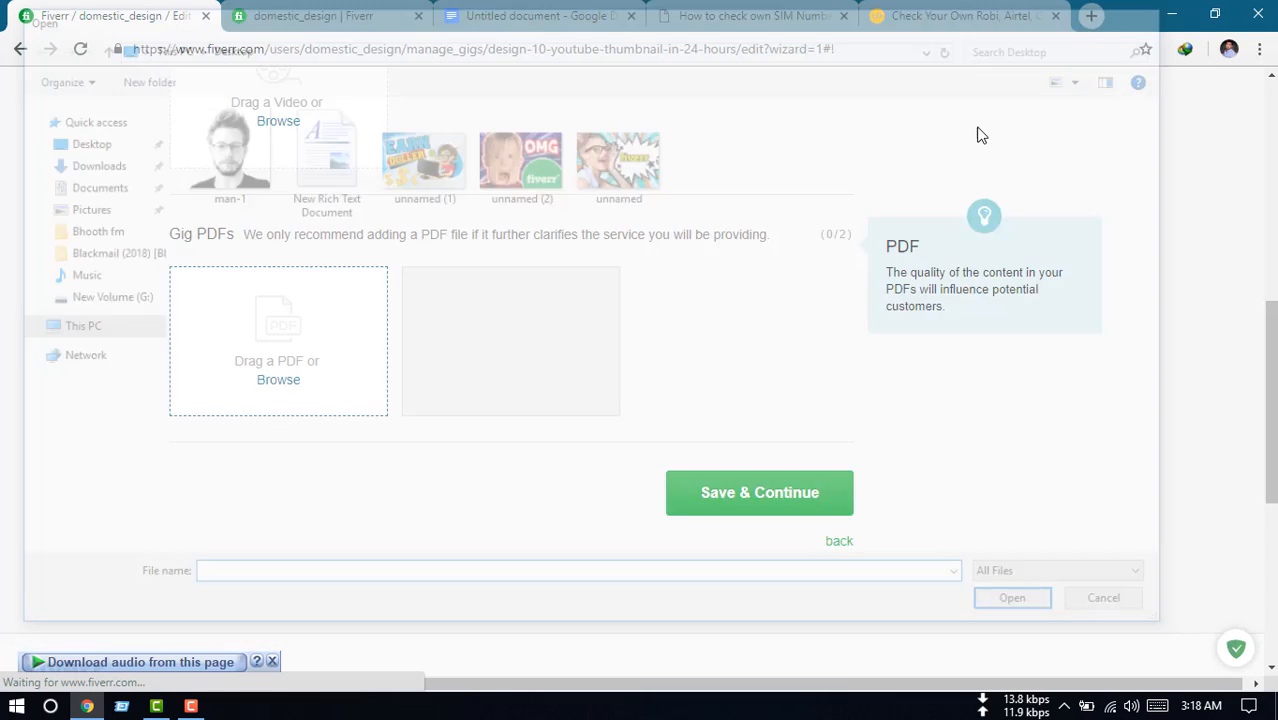
scroll(167, 447, "up", 7)
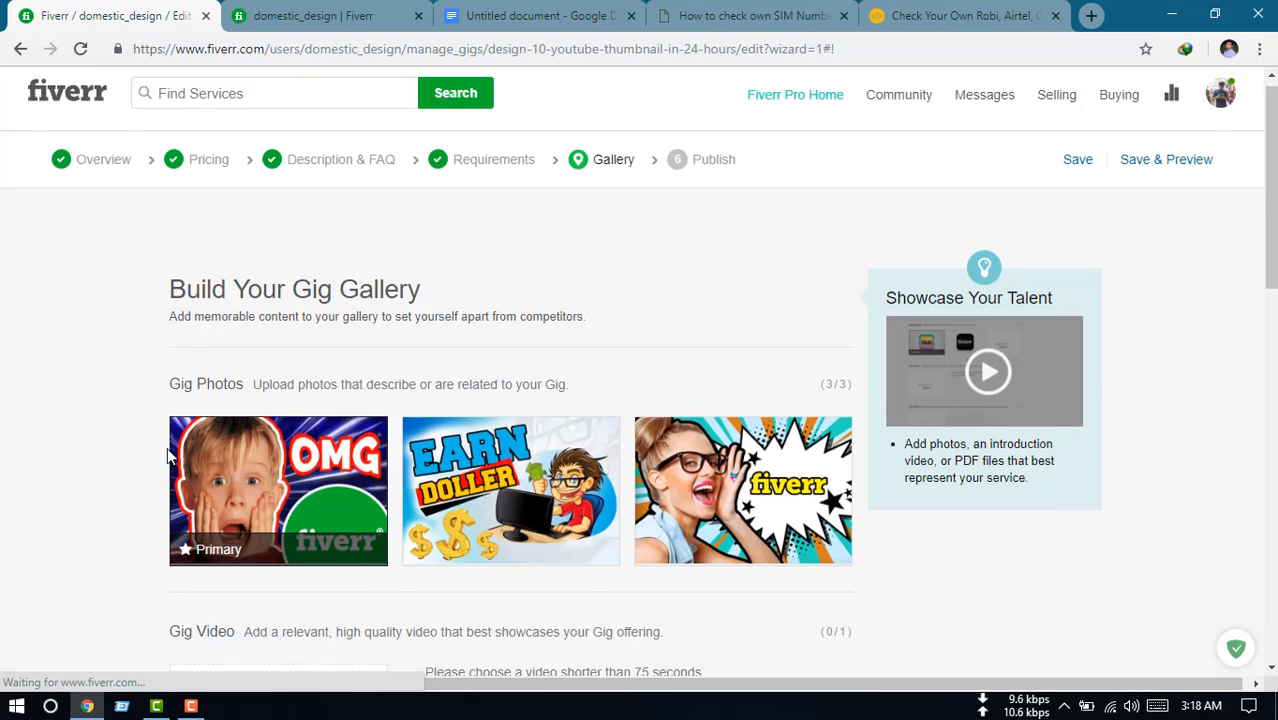
scroll(207, 462, "down", 4)
scroll(208, 459, "up", 1)
scroll(214, 462, "down", 3)
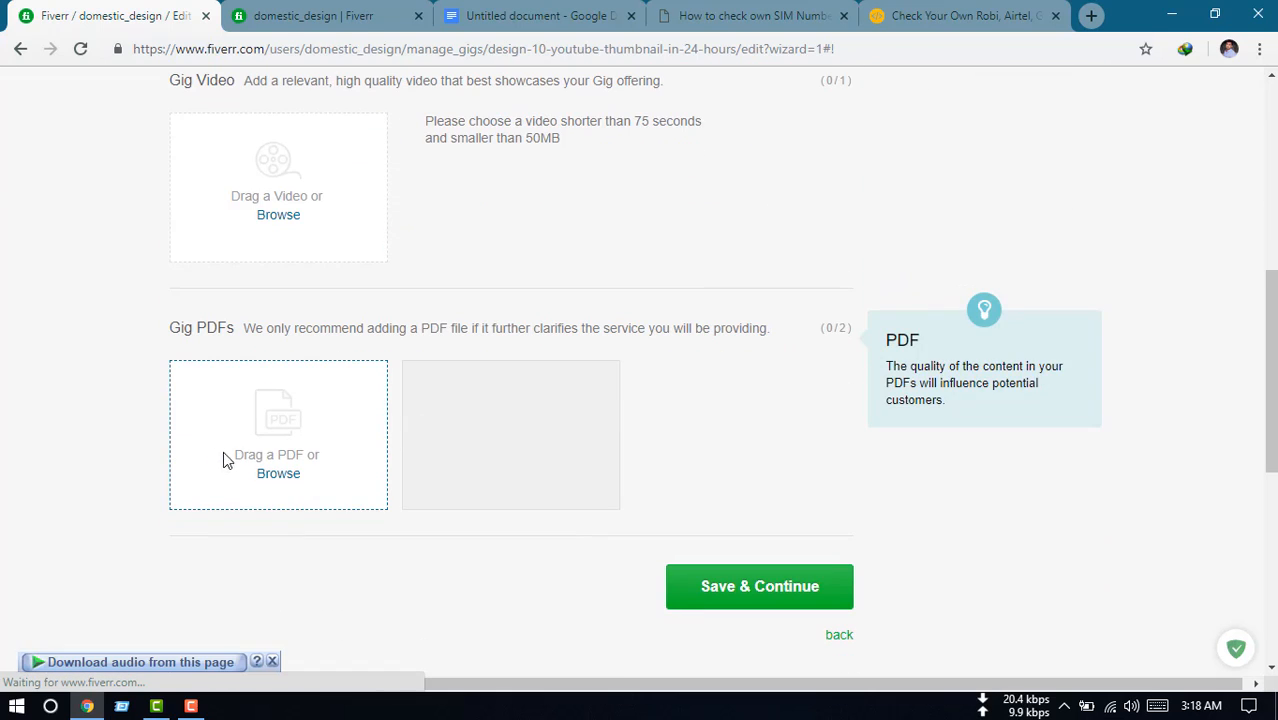
Save the Gallery step and publish the gig.
left_click(760, 596)
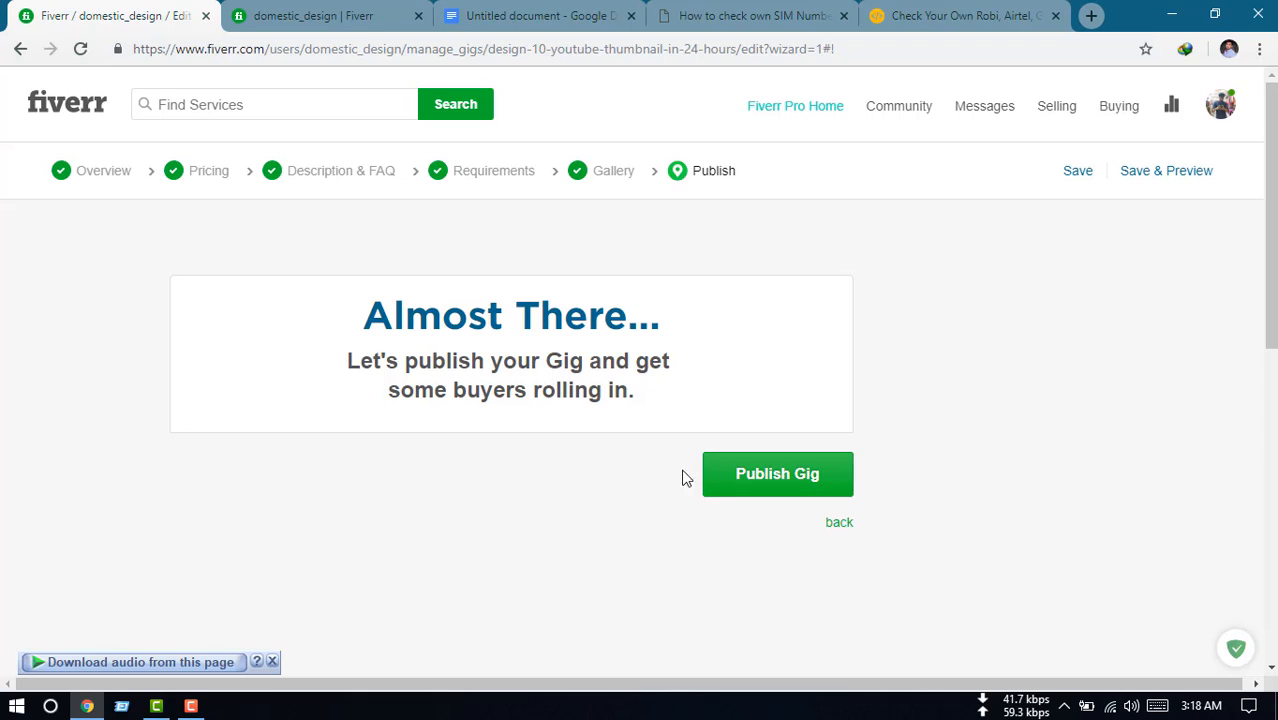
left_click(777, 474)
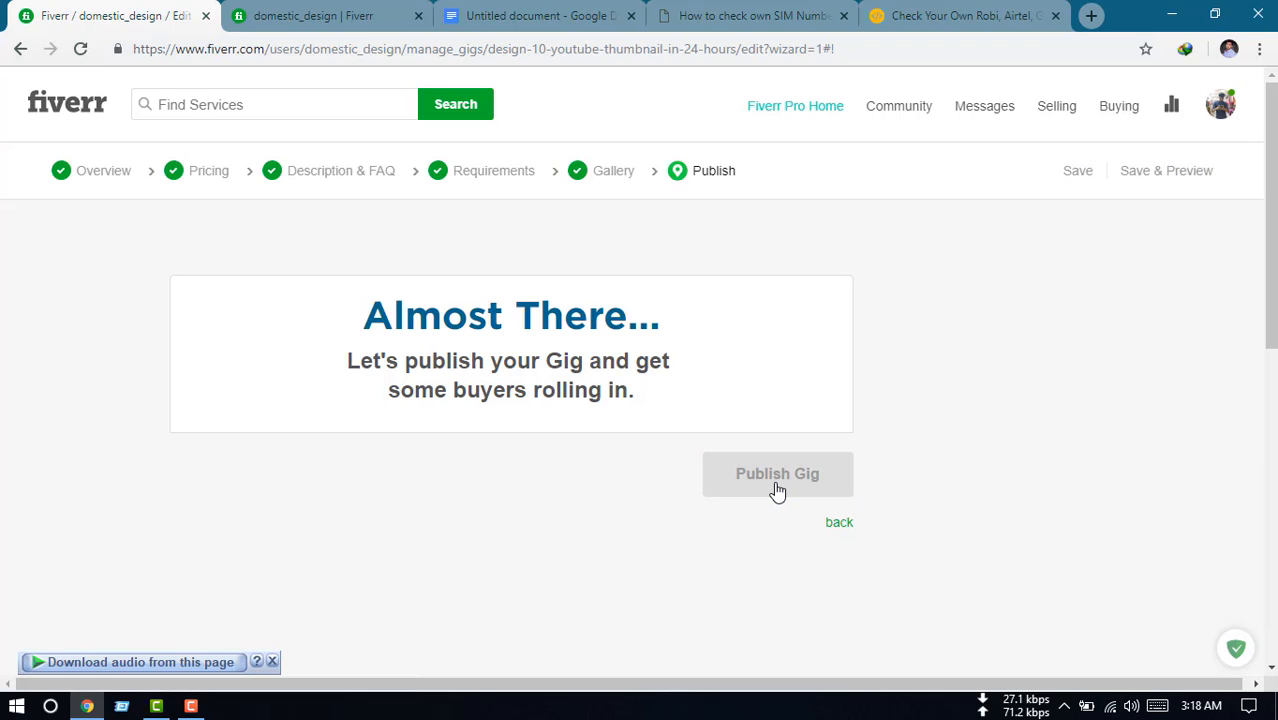
Copy the published gig's share link from the confirmation page.
scroll(559, 442, "down", 2)
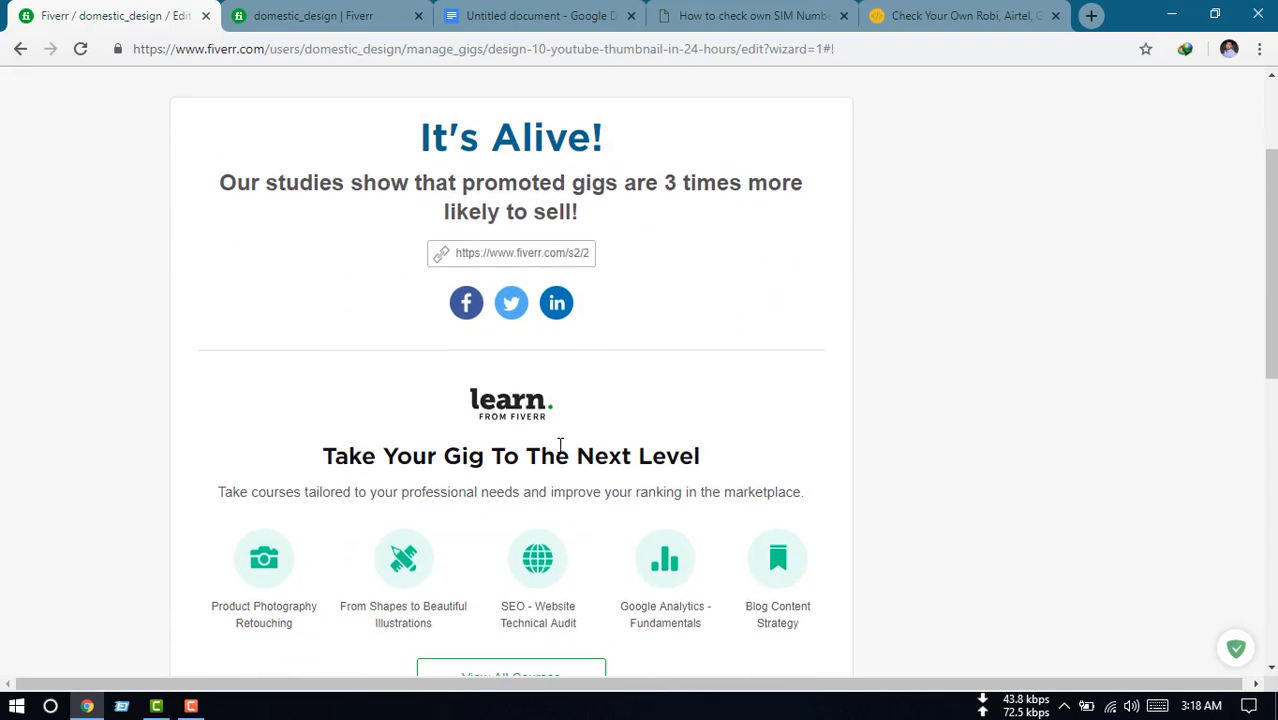
left_click(511, 248)
right_click(511, 248)
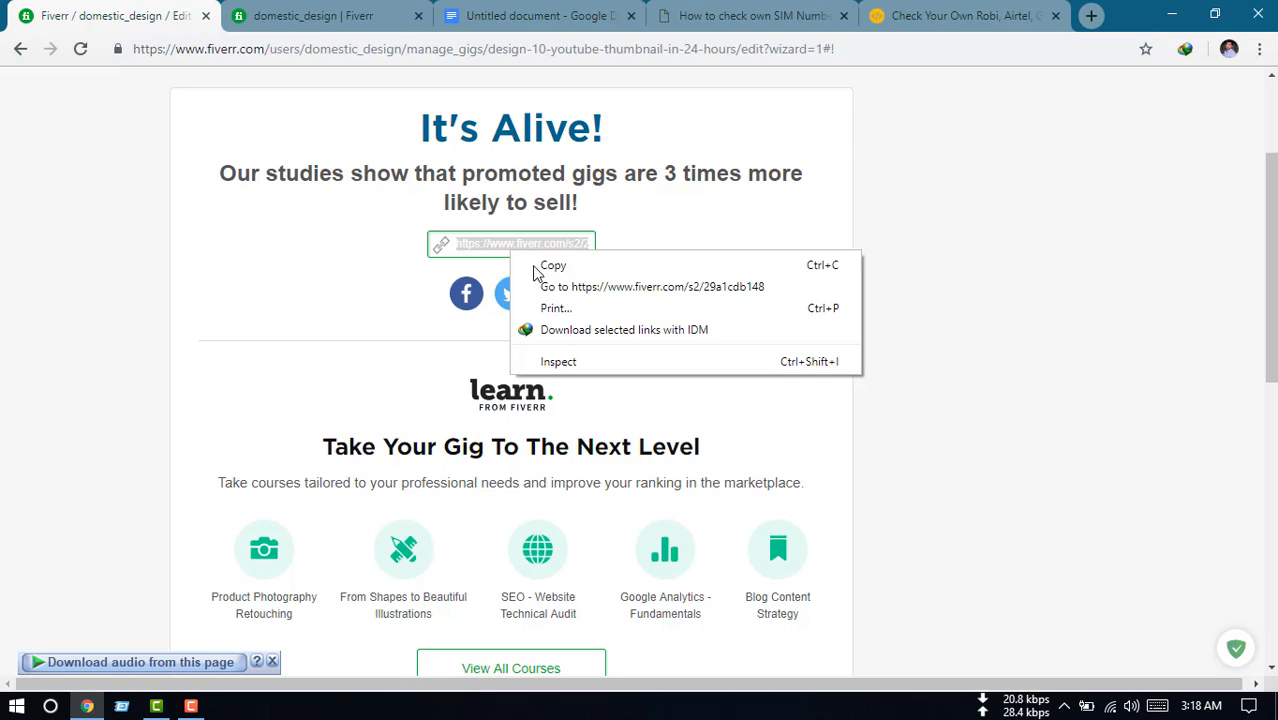
left_click(551, 268)
Go to the Gigs list, review the active gig, and open the LAST 30 DAYS range.
scroll(703, 420, "down", 4)
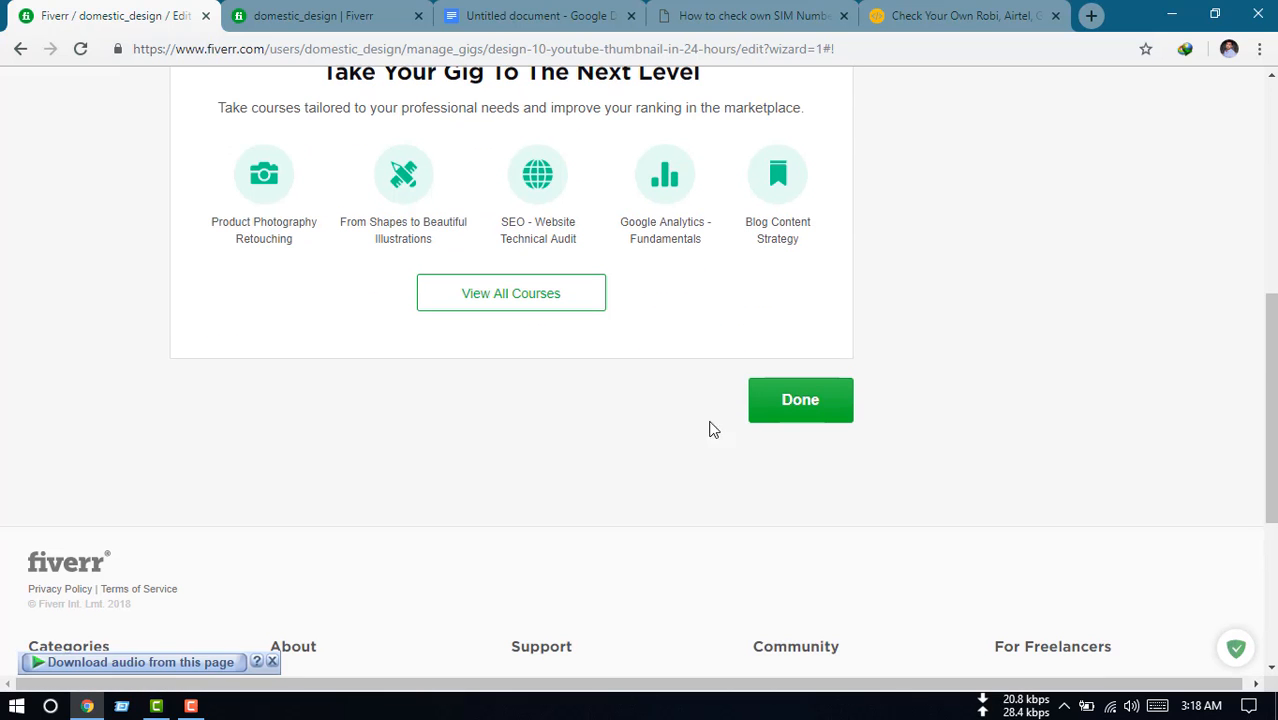
left_click(797, 414)
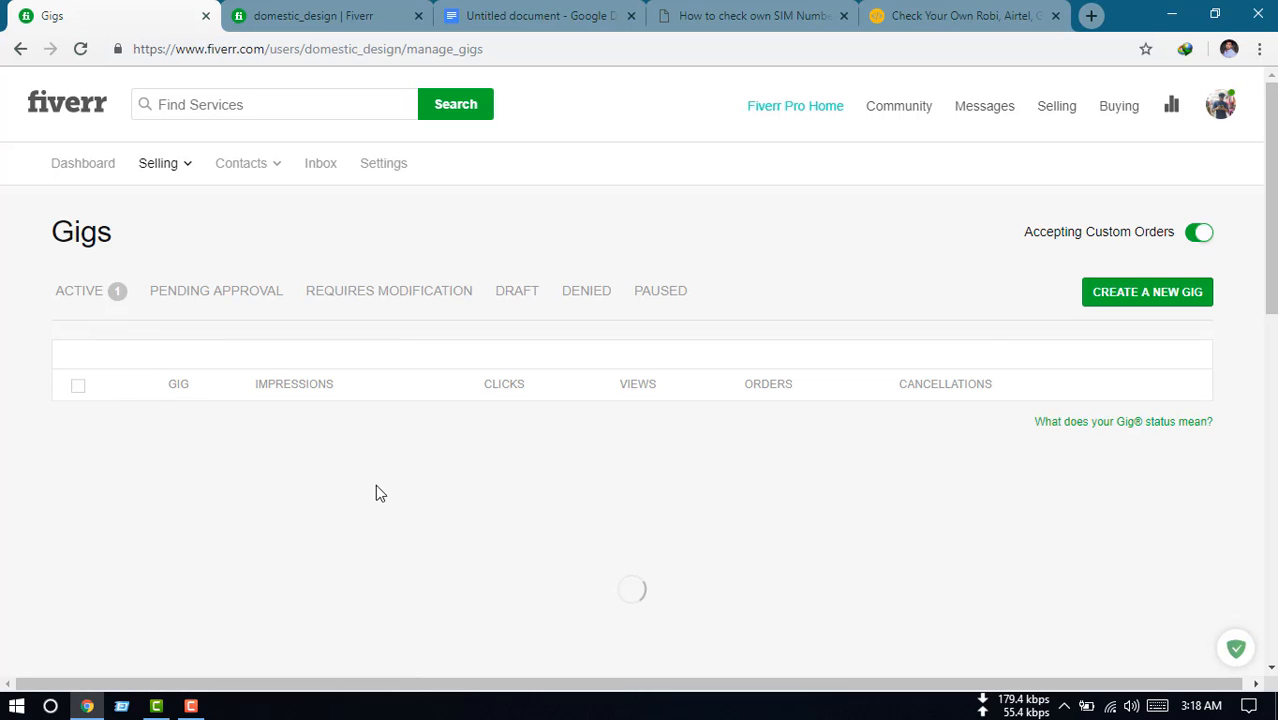
scroll(394, 485, "down", 2)
scroll(262, 288, "up", 2)
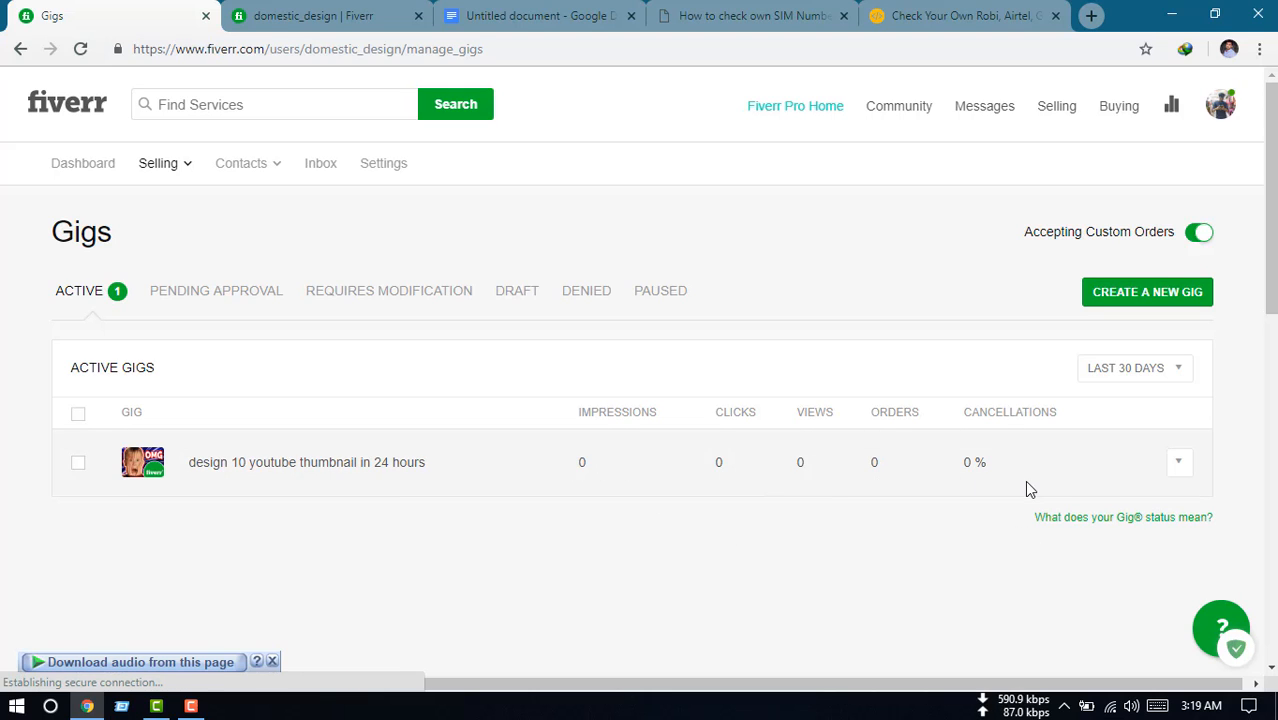
left_click(1150, 380)
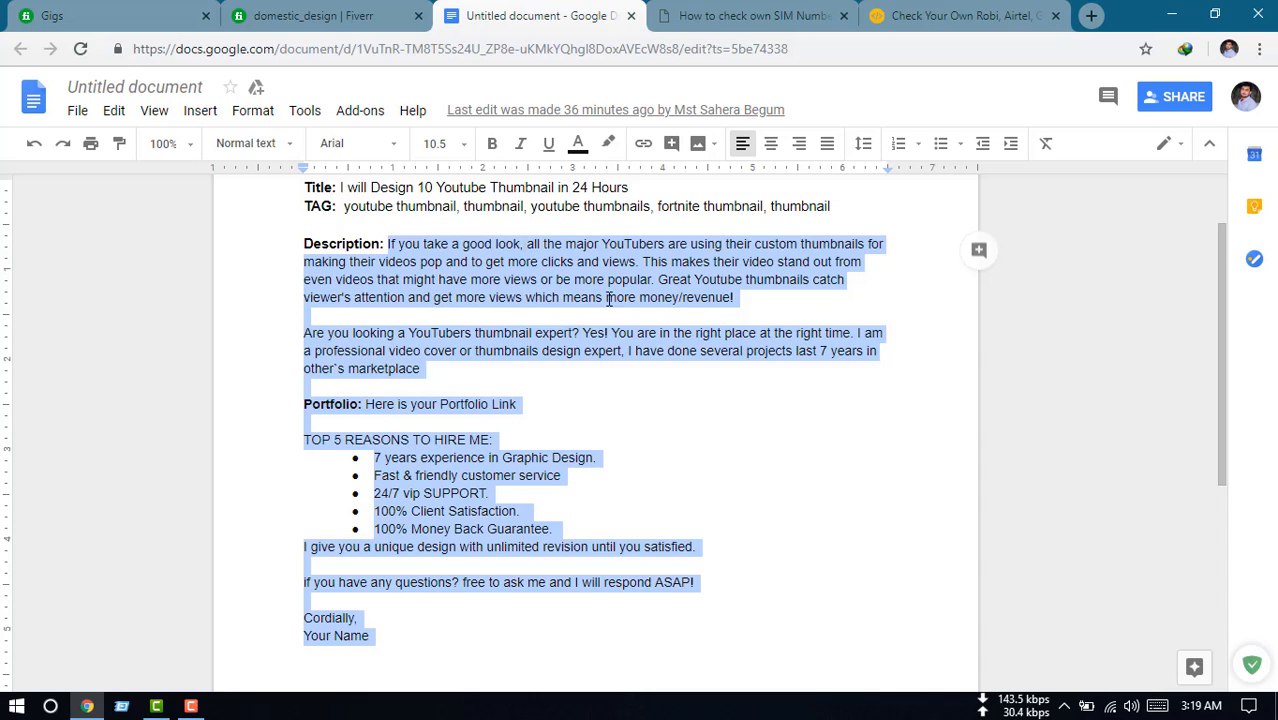
Paste the gig's share link below the Your Name sign-off in the Google Doc, then return to Fiverr.
scroll(608, 299, "up", 1)
scroll(397, 408, "down", 5)
left_click(397, 408)
key("ctrl+v")
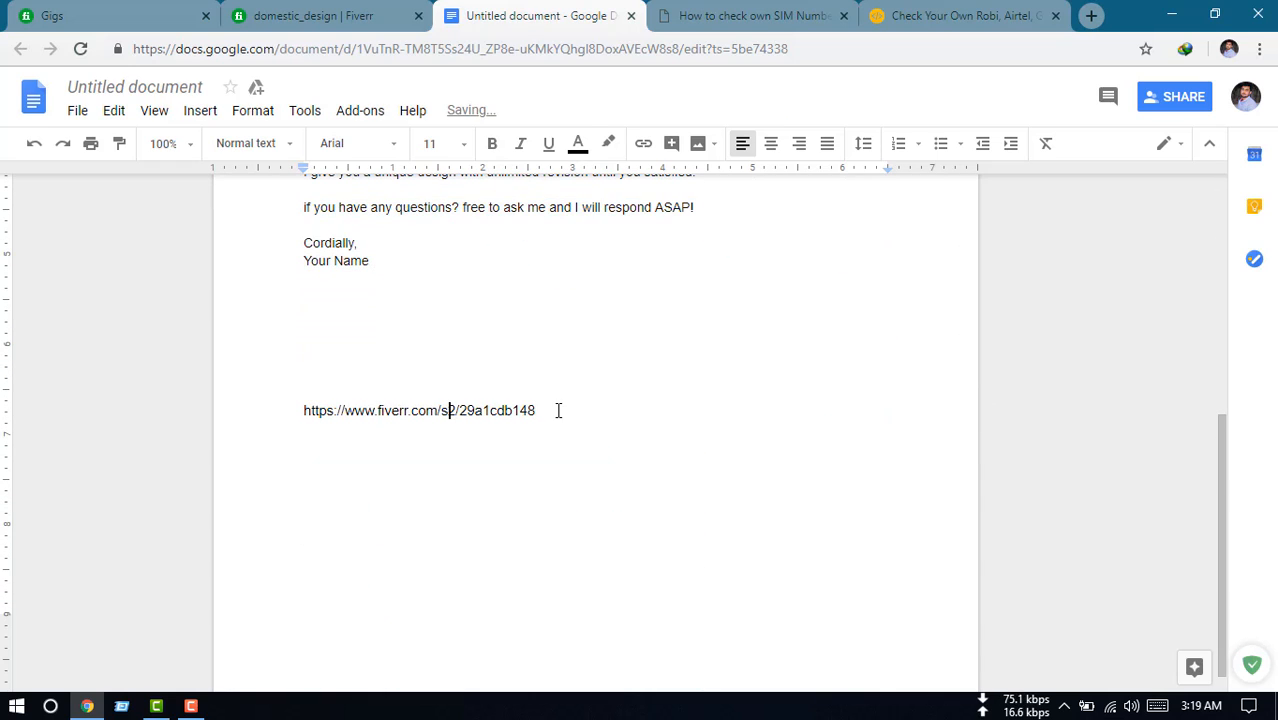
left_click_drag(558, 410, 346, 390)
left_click(331, 385)
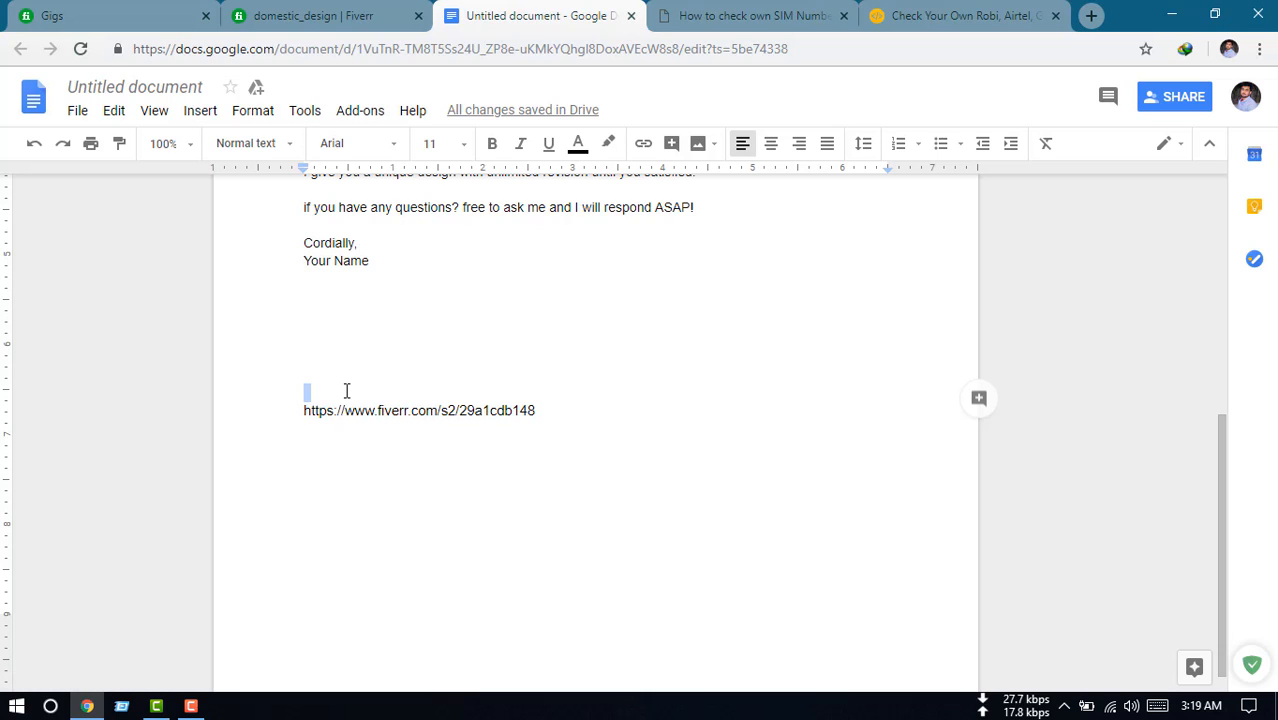
left_click(347, 391)
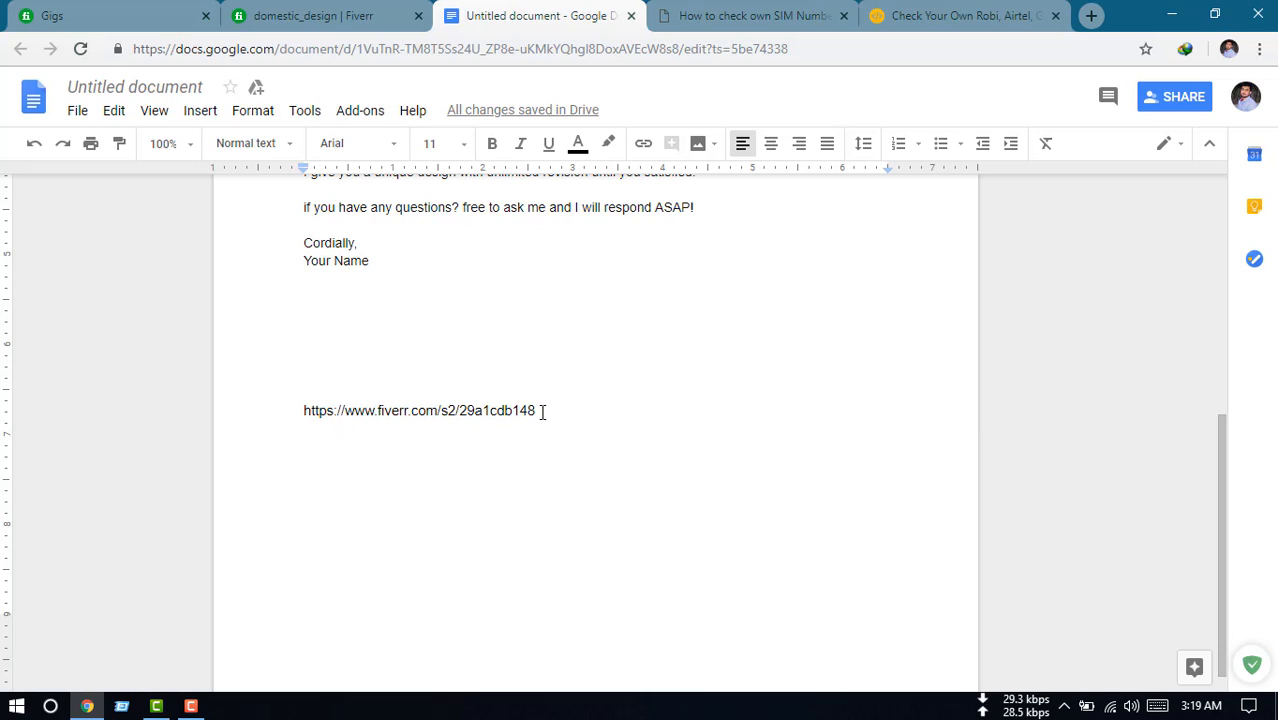
left_click(120, 14)
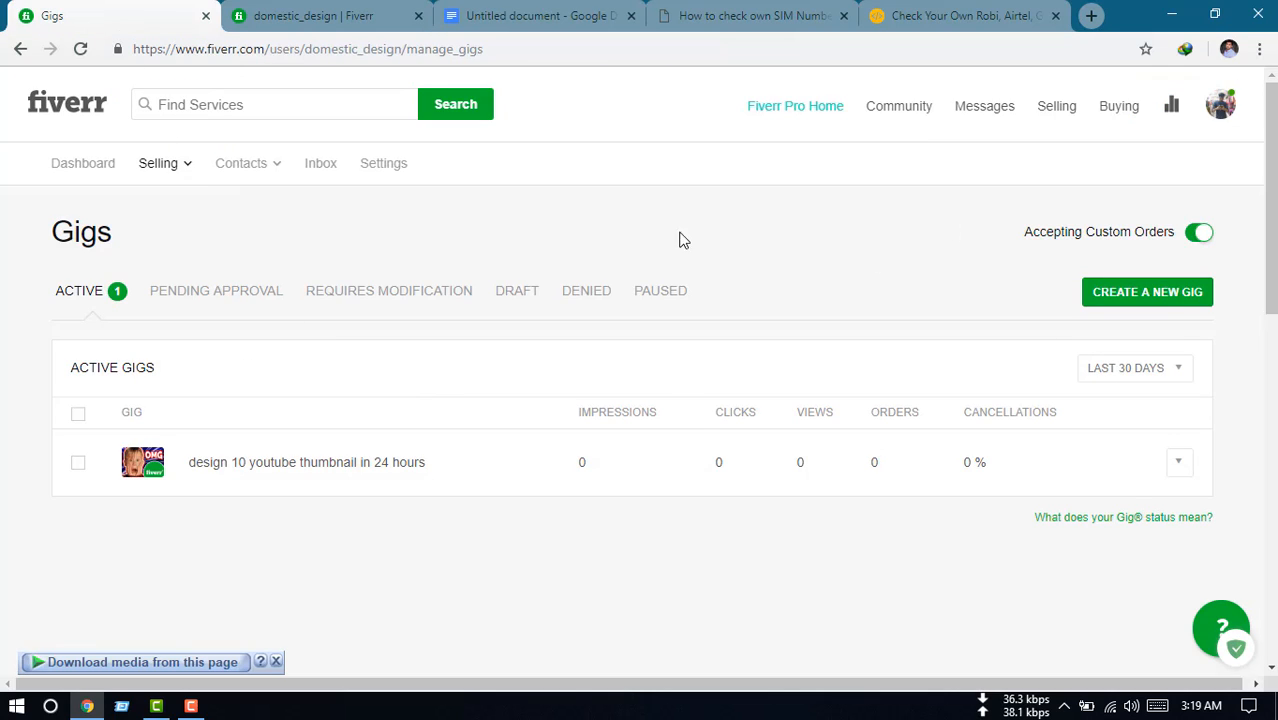
Open the seller's public profile and the published gig's page.
mouse_move(1218, 110)
left_click(1141, 160)
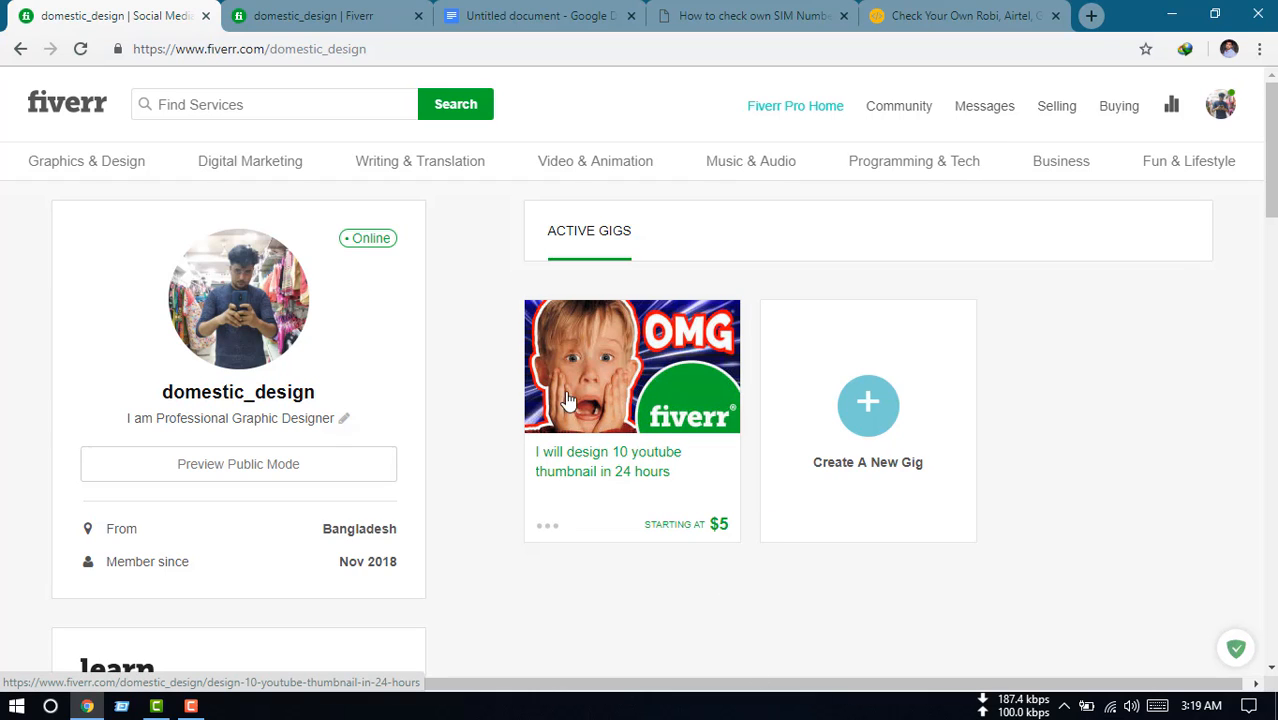
left_click(668, 405)
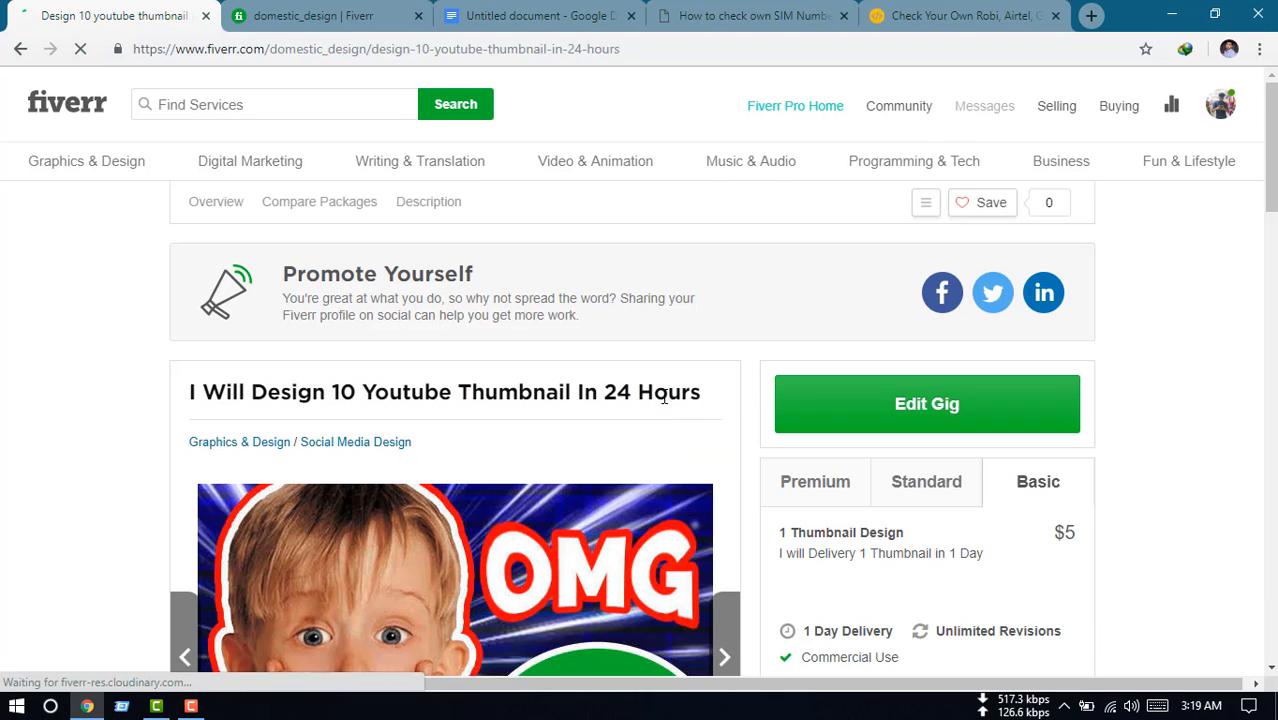
scroll(700, 410, "down", 2)
scroll(1060, 360, "down", 4)
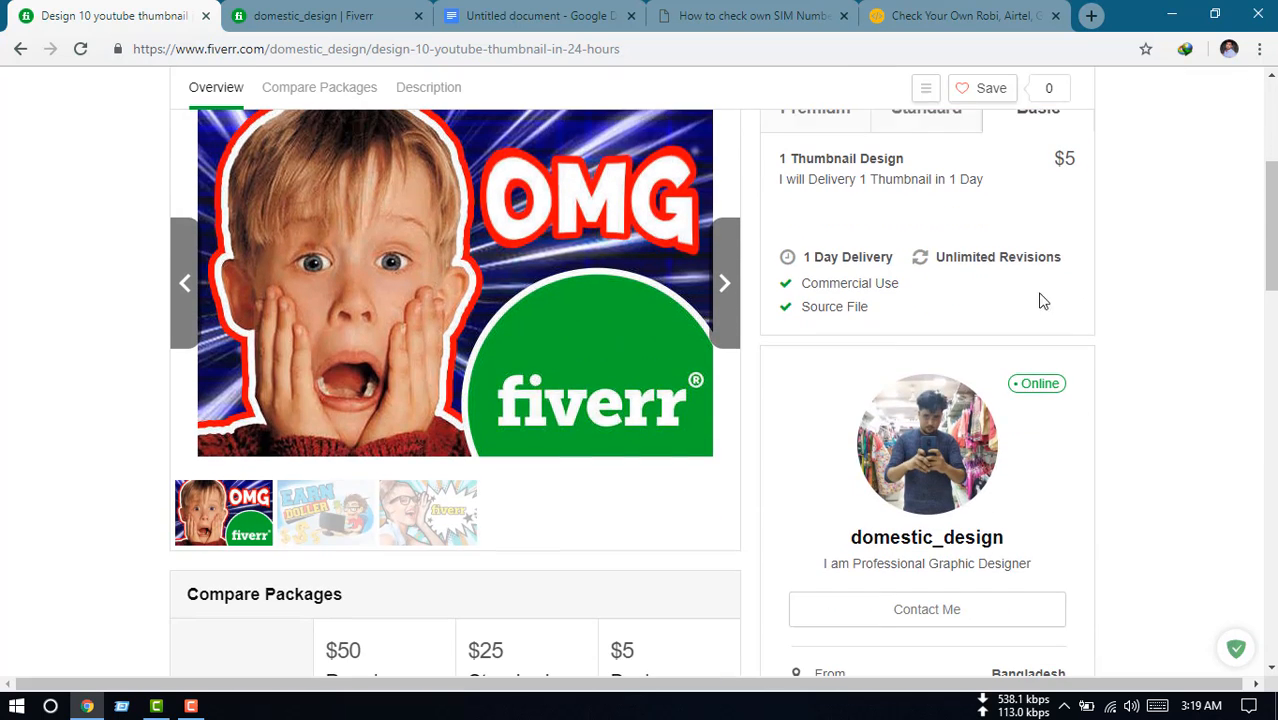
scroll(1041, 271, "up", 1)
Compare the Standard $25, Premium $50 and Basic $5 packages, selecting the Premium description.
left_click(931, 226)
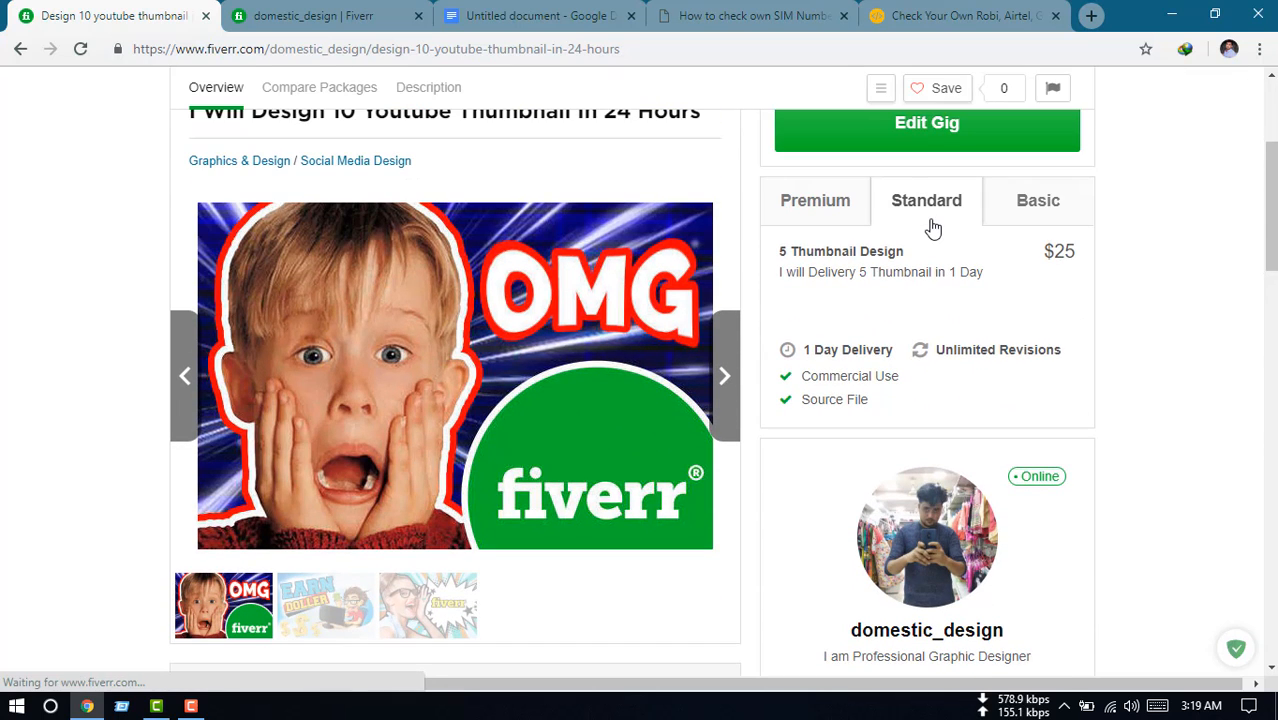
left_click(829, 226)
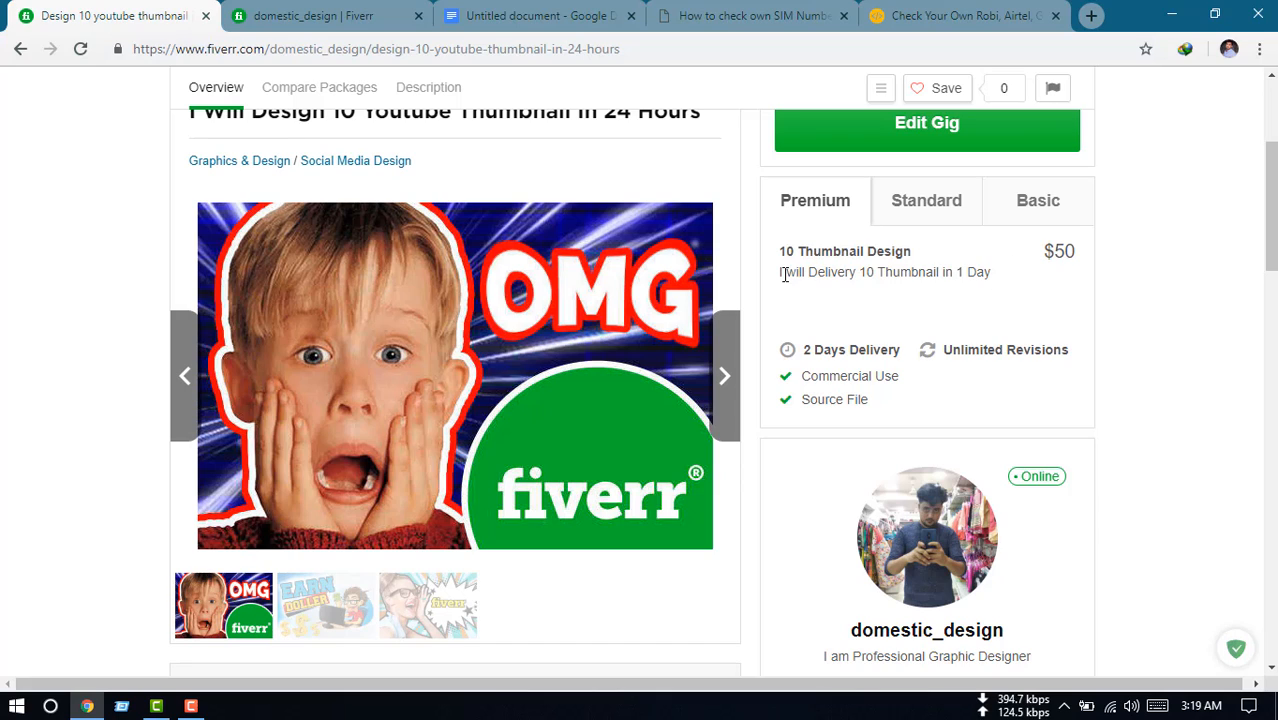
left_click_drag(783, 272, 1013, 275)
left_click(1016, 277)
left_click_drag(1006, 281, 783, 273)
key("ctrl+c")
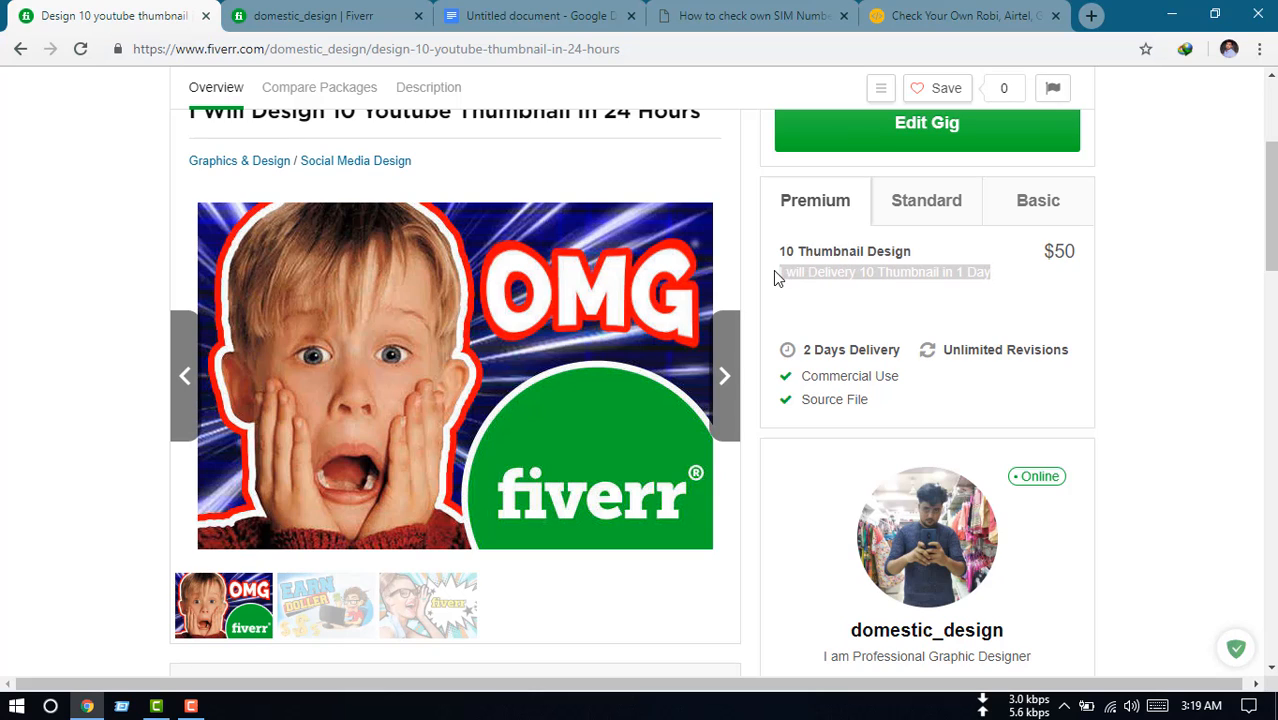
left_click(1038, 205)
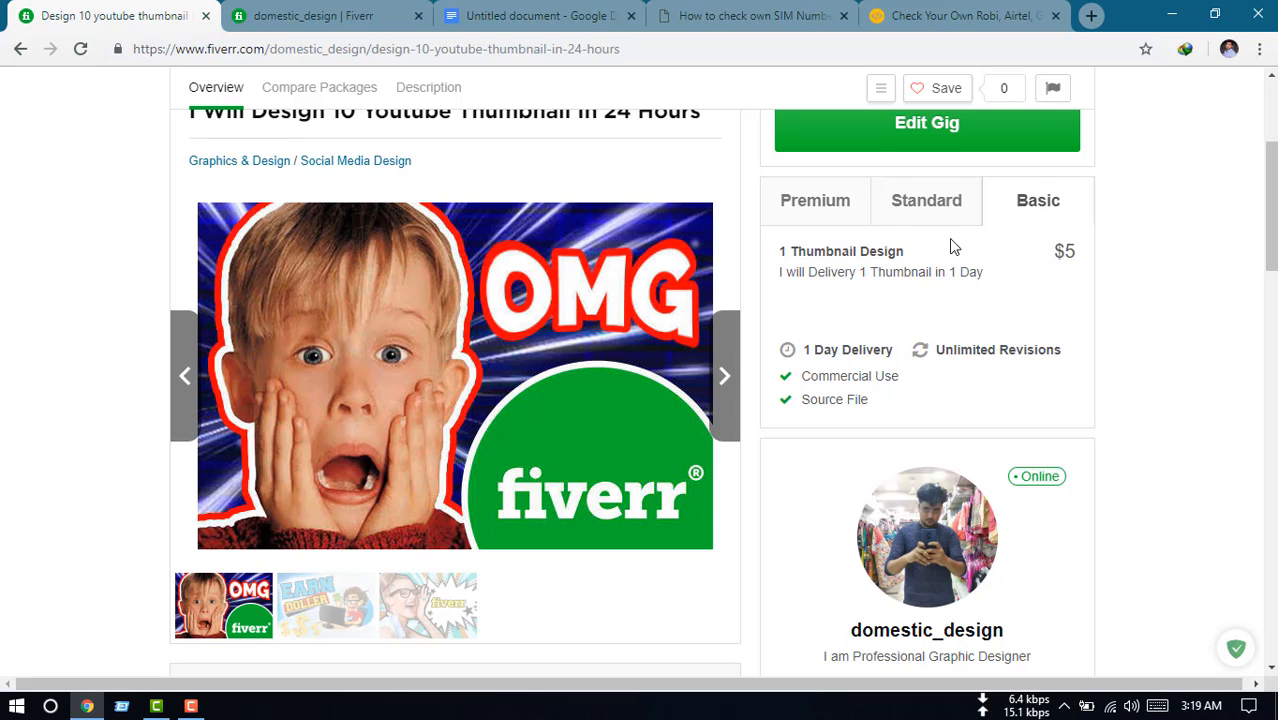
left_click(710, 14)
left_click(116, 12)
Paste the Premium package description above the Fiverr link in Google Docs and append ' + JPG +'.
left_click(450, 20)
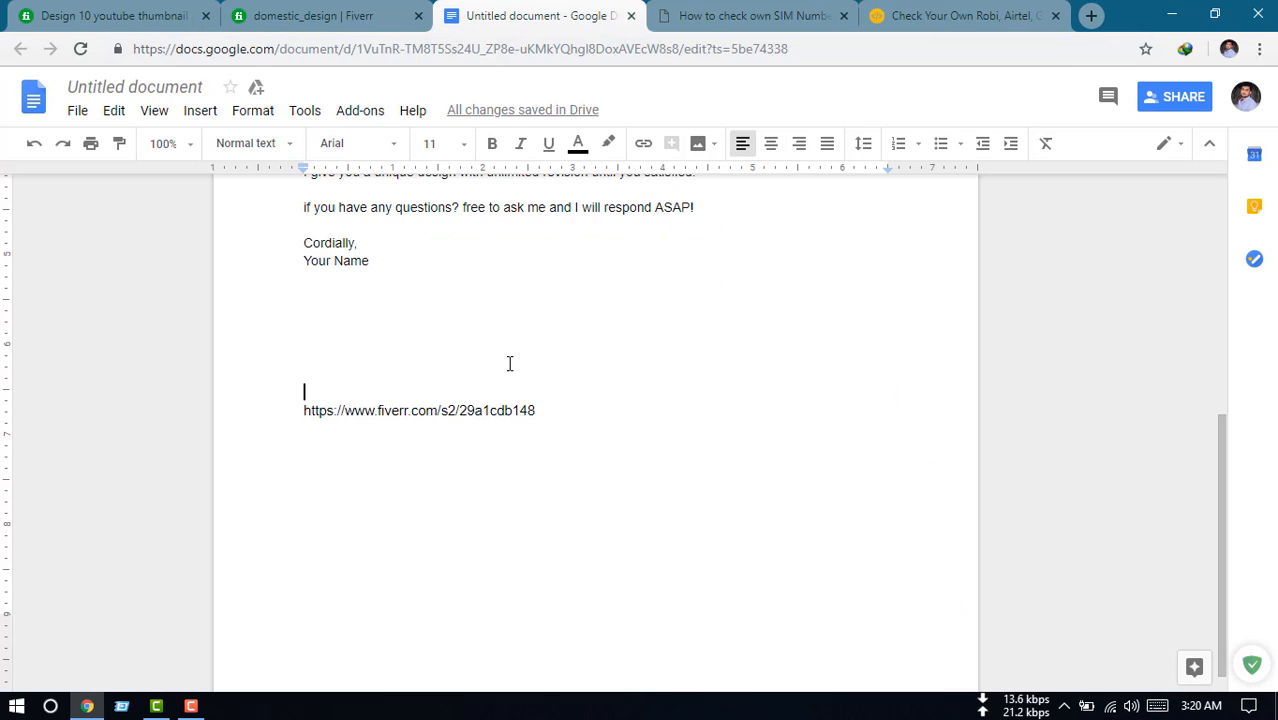
key("ctrl+v")
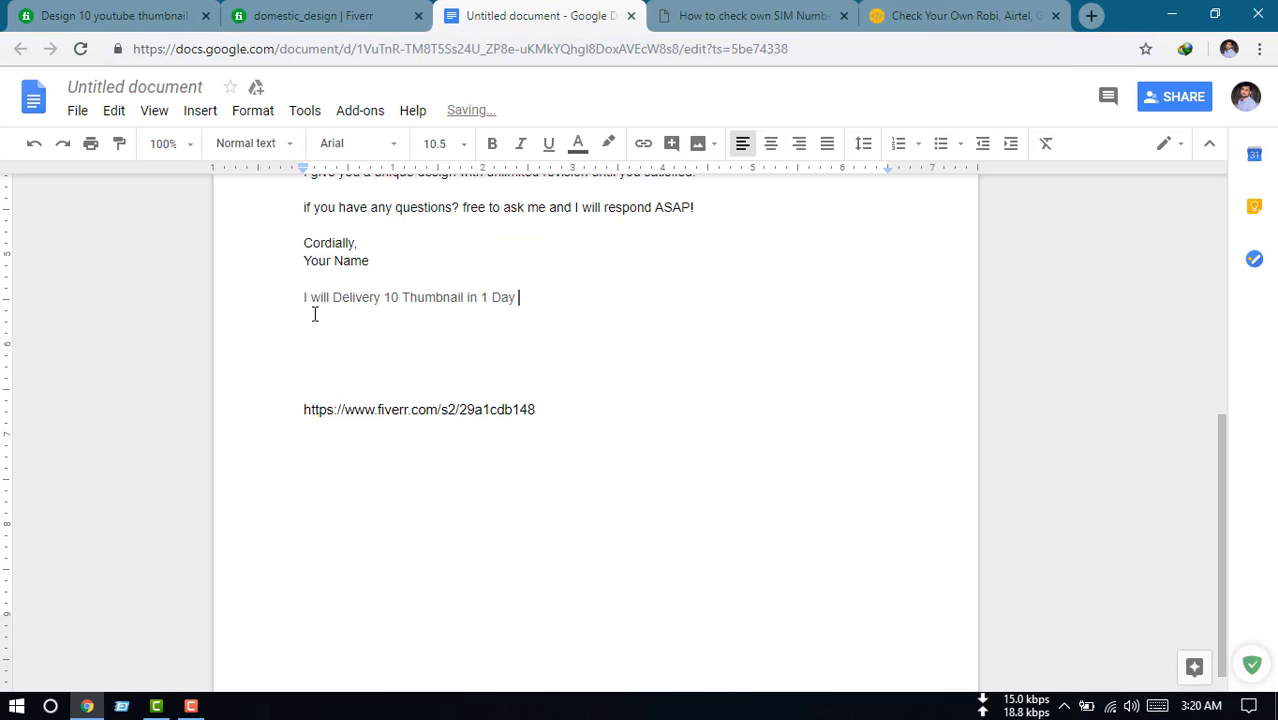
left_click(322, 284)
key("Return")
key("Return")
key("Return")
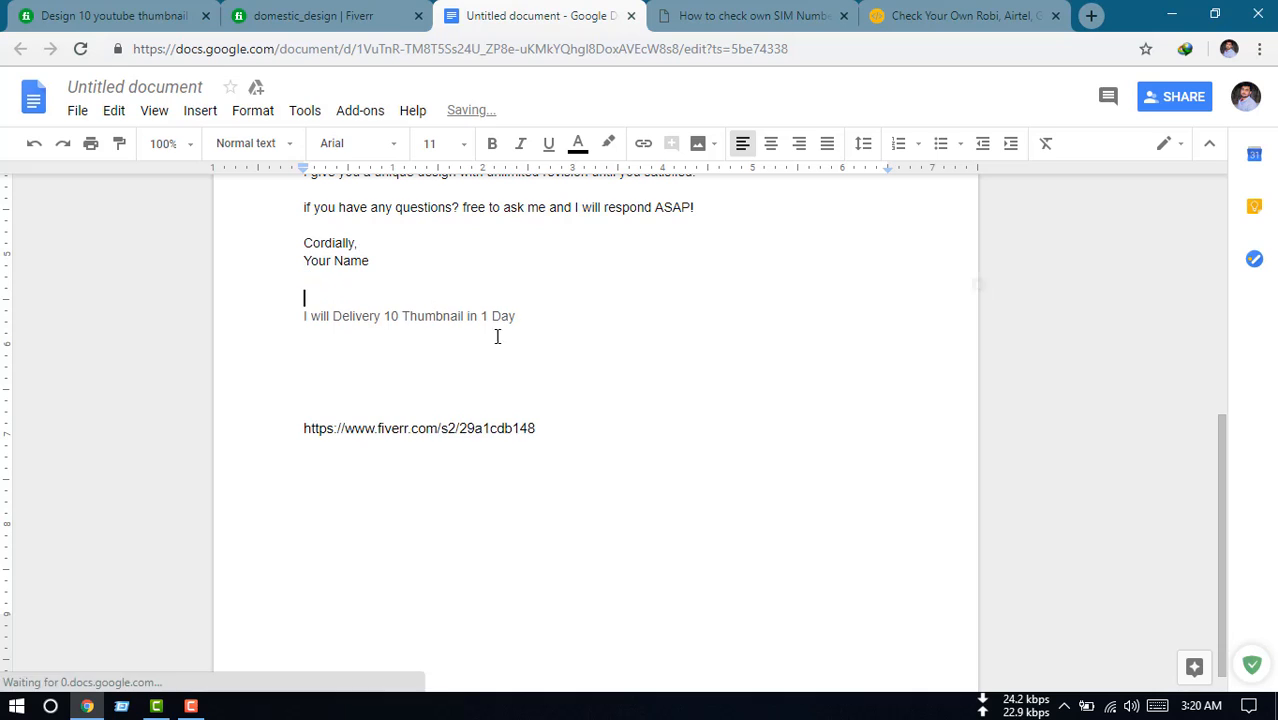
left_click(540, 354)
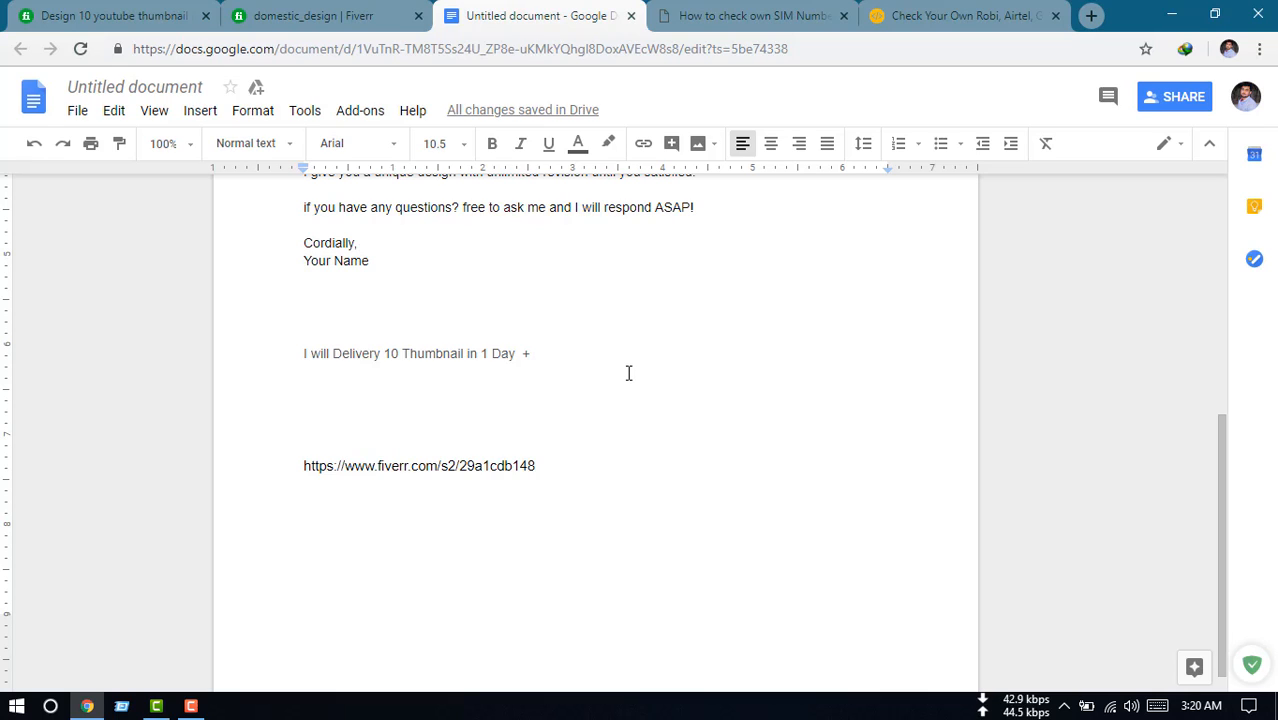
type("+ JPG +")
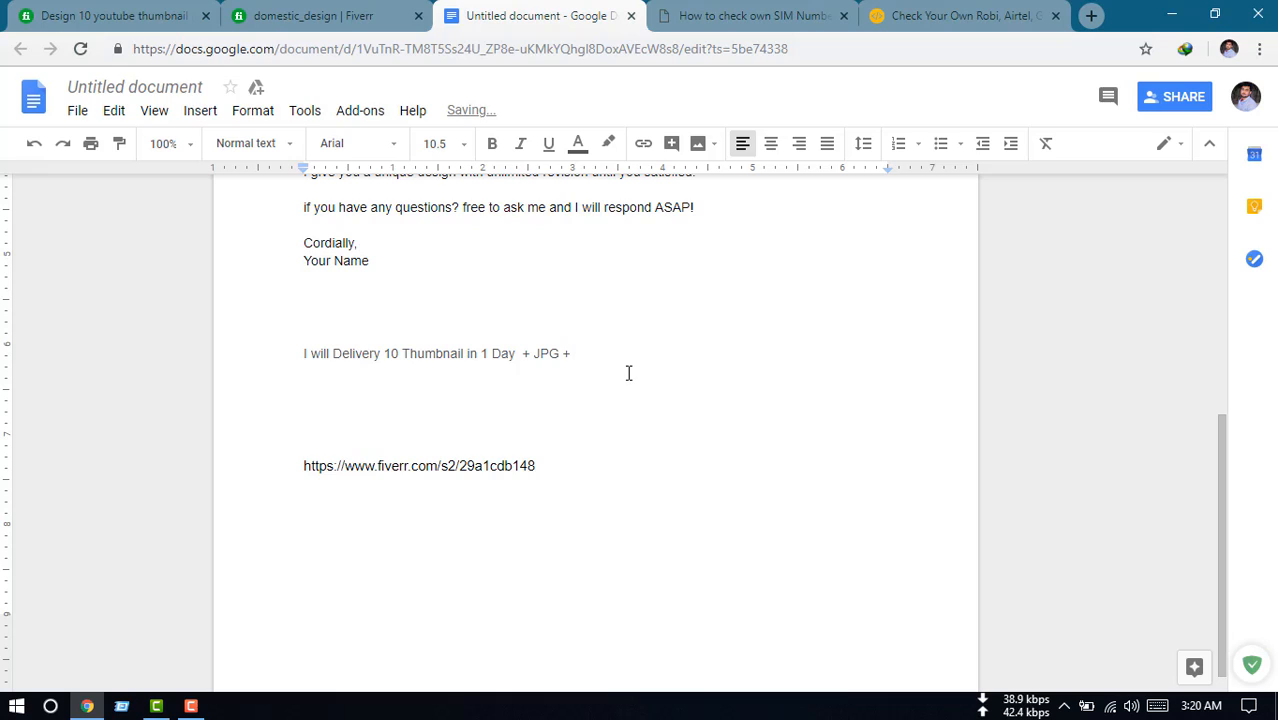
type(" Unlim")
On the SIM-number article tab, replace the address with a first attempt at the other seller's Fiverr profile URL.
left_click(712, 16)
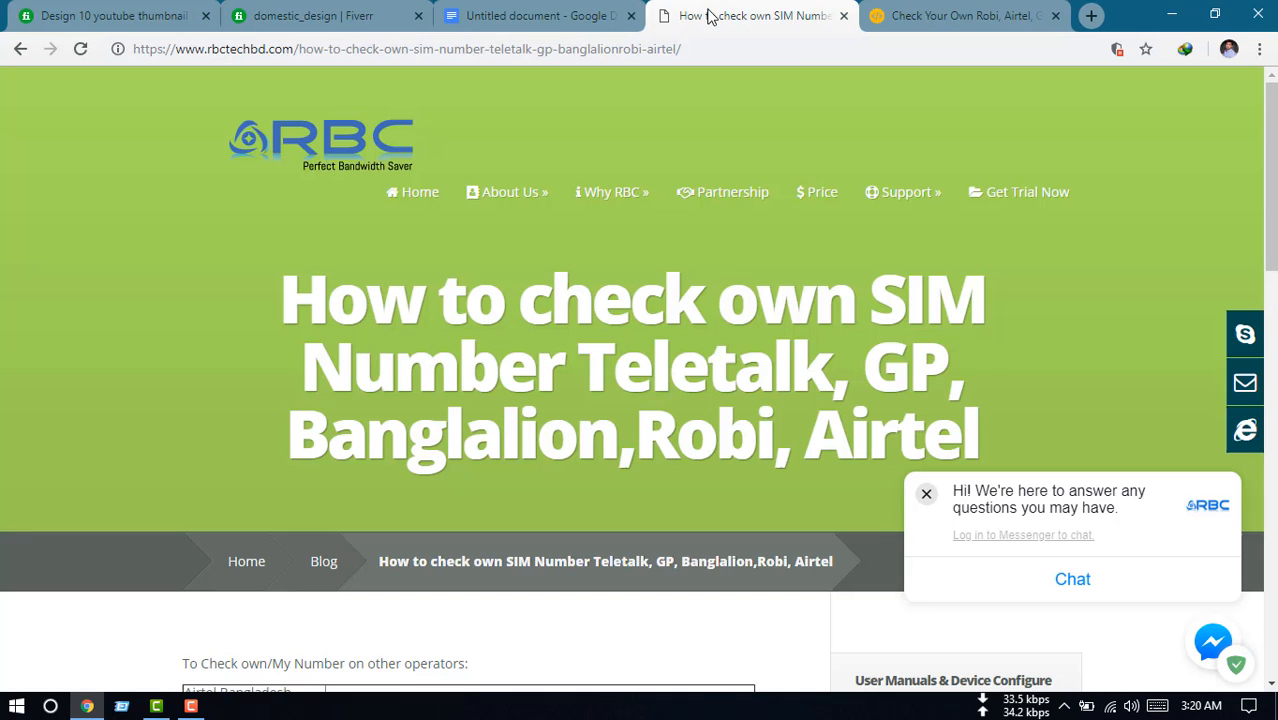
left_click(663, 46)
type("fiver")
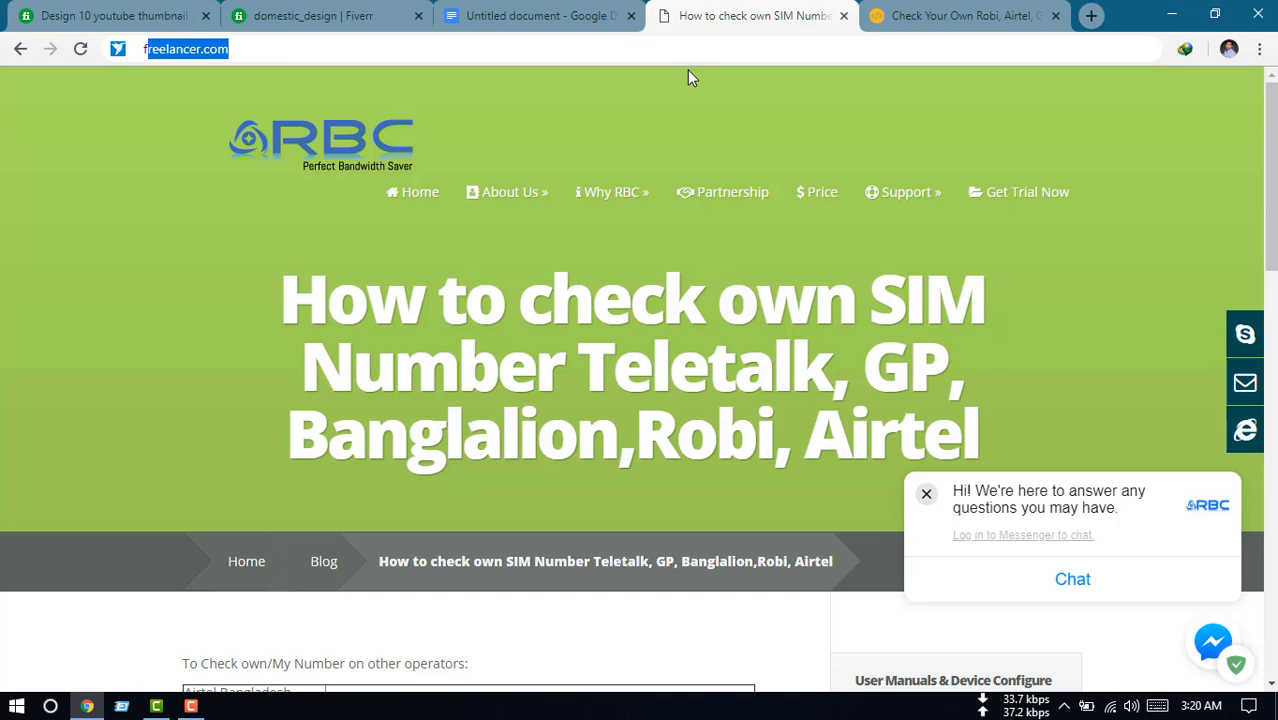
key("Down")
key("Down")
key("Down")
key("Down")
key("Down")
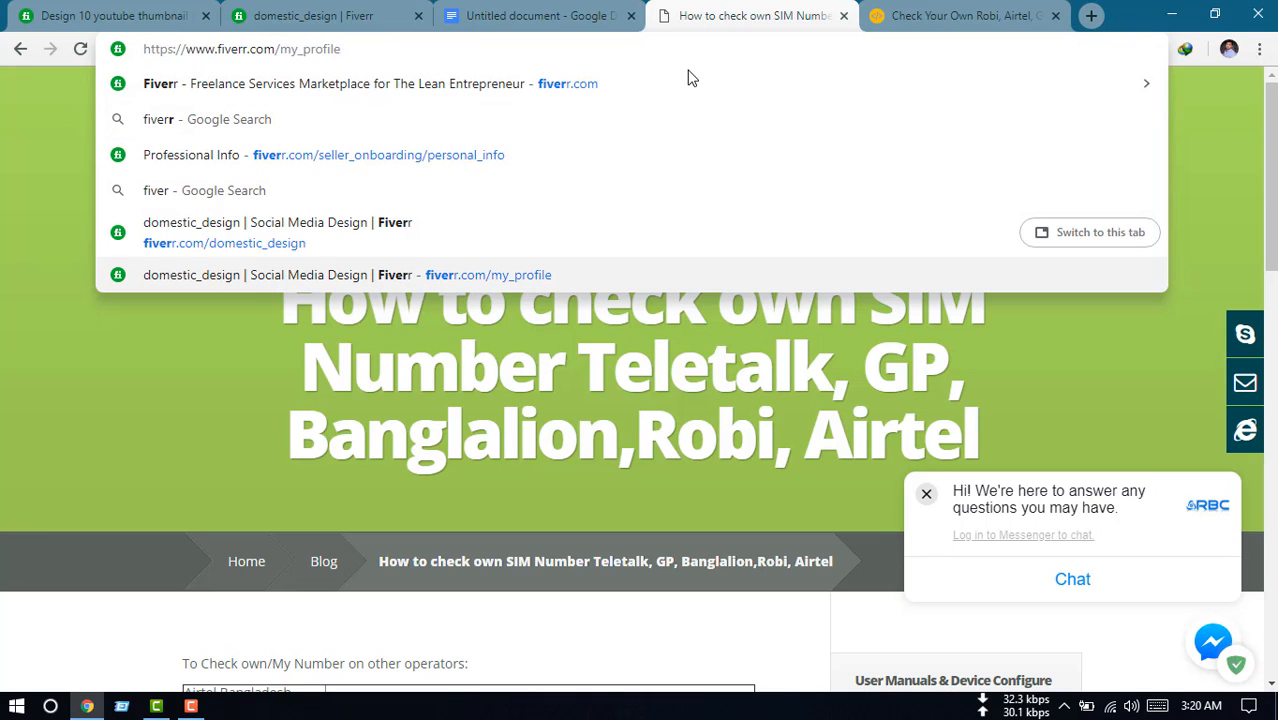
key("Up")
key("Up")
key("Up")
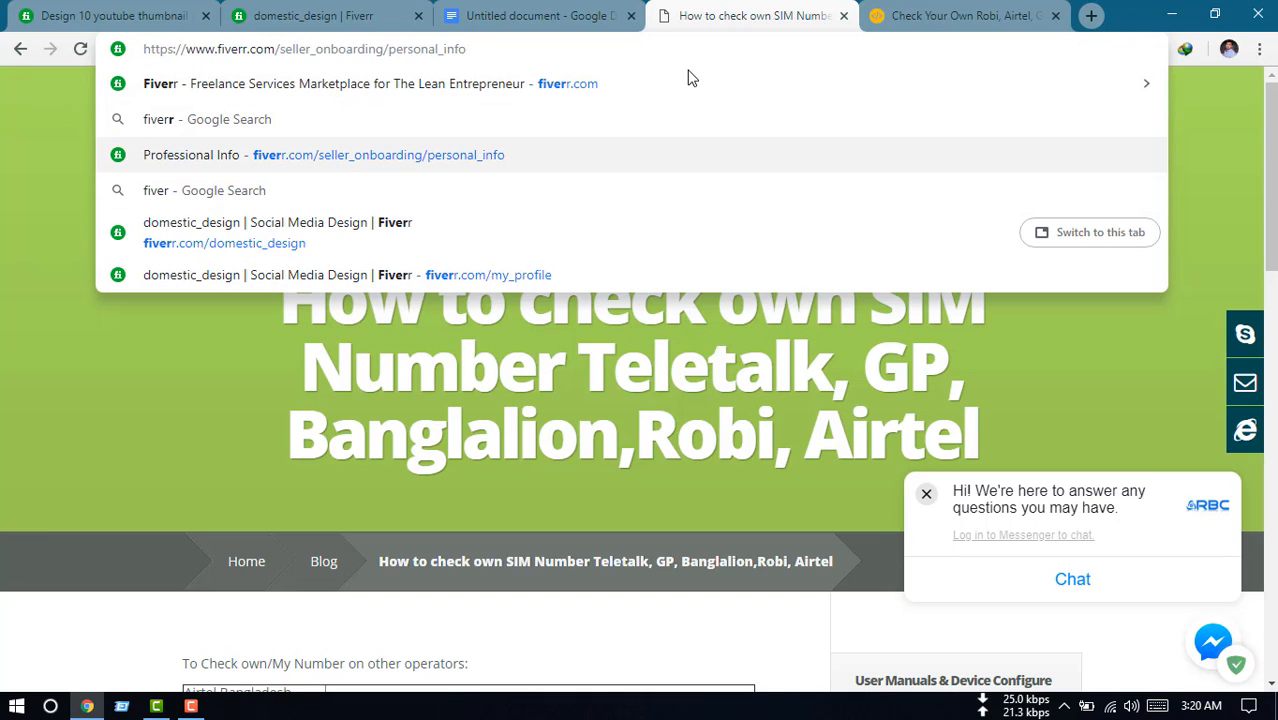
key("ctrl+shift+Left")
key("ctrl+shift+Left")
key("ctrl+shift+Left")
key("ctrl+shift+Right")
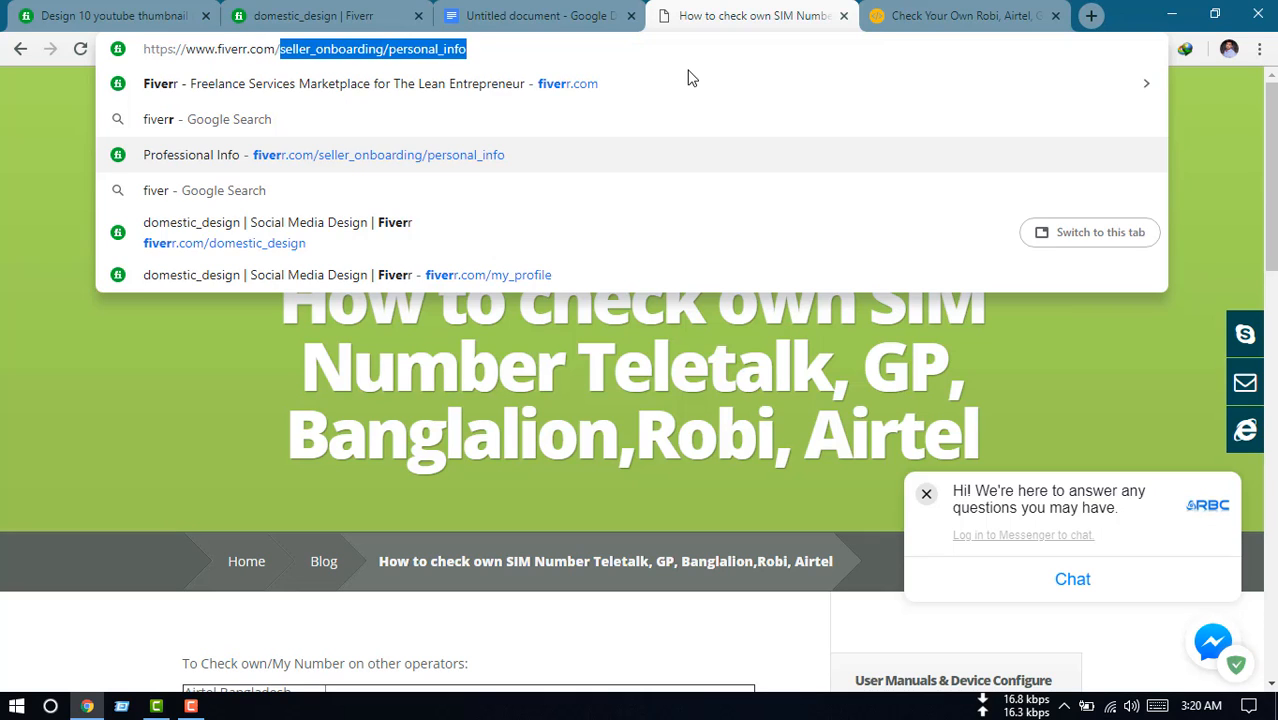
type("athoisabb")
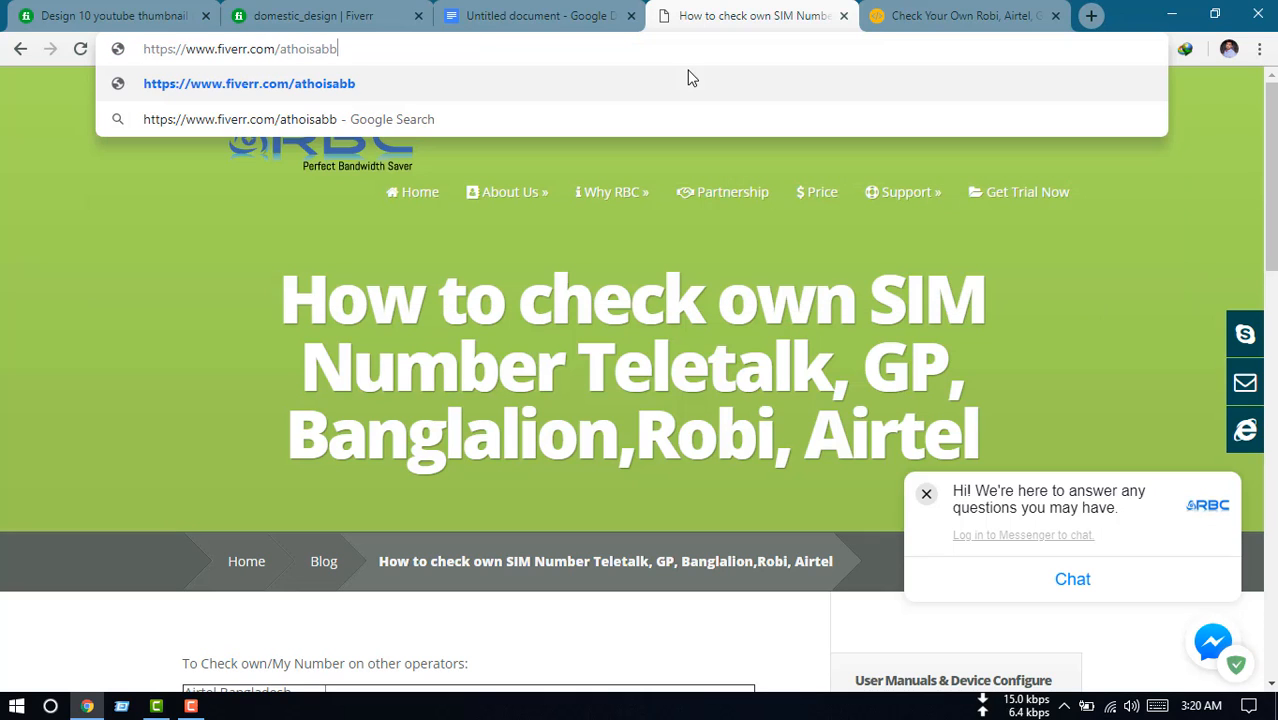
type("irbd")
key("Return")
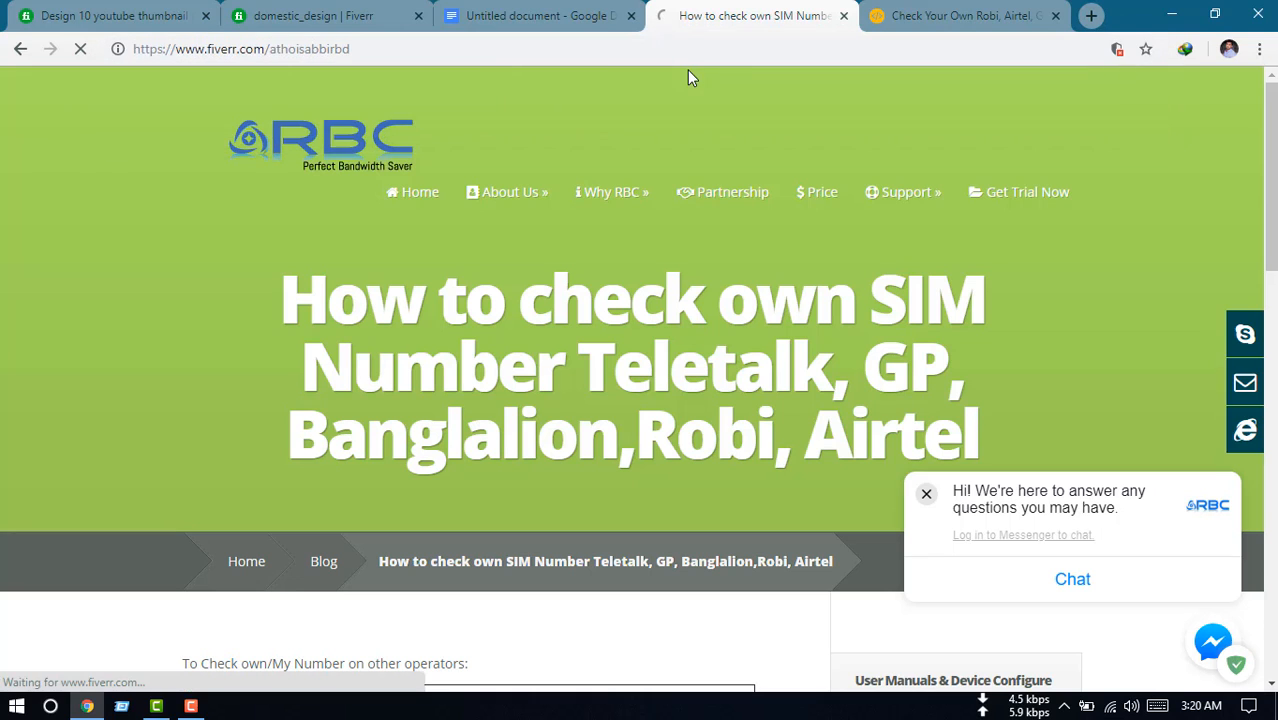
Correct the address to the other seller's exact fiverr.com profile URL and load their profile.
left_click_drag(334, 52, 406, 51)
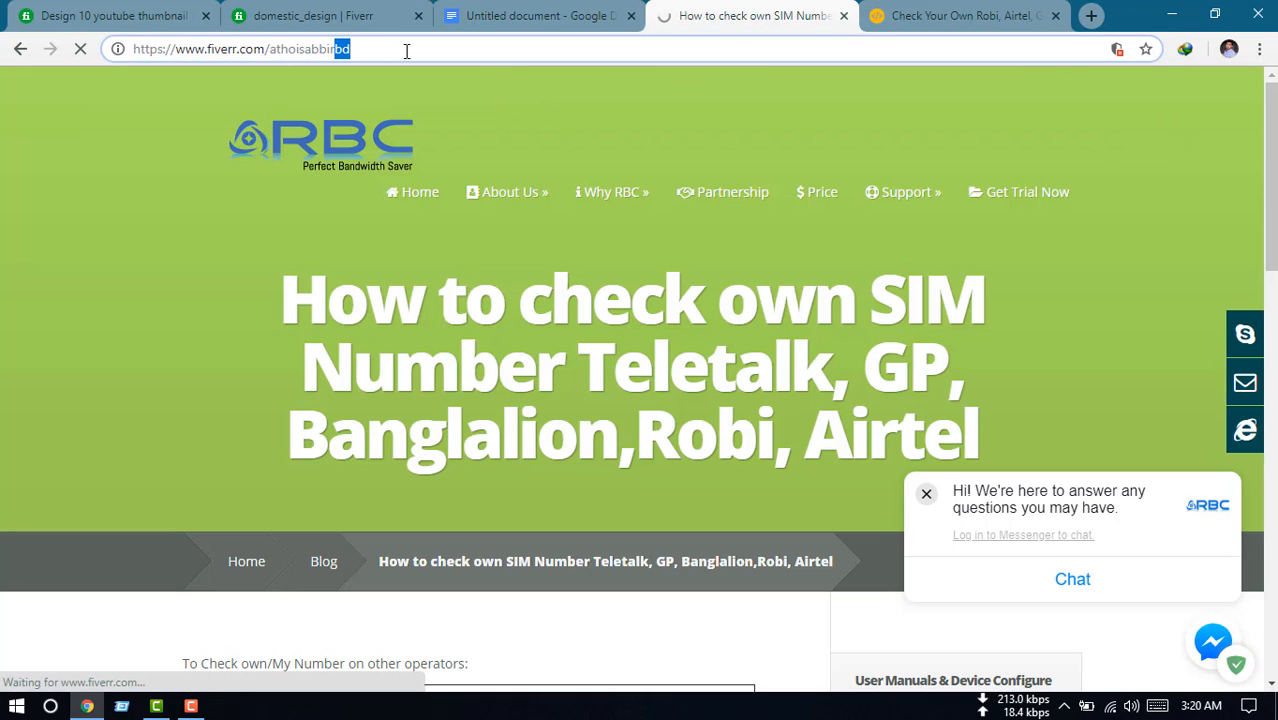
type("4u")
key("Return")
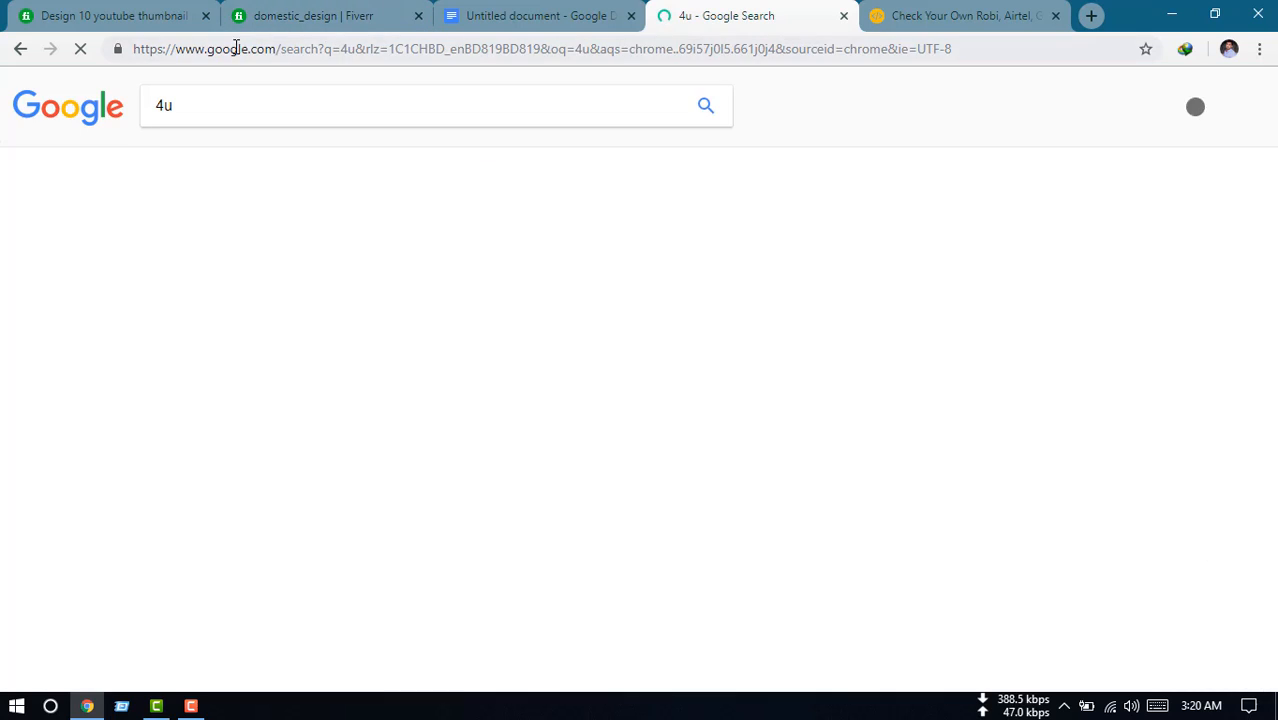
triple_click(235, 50)
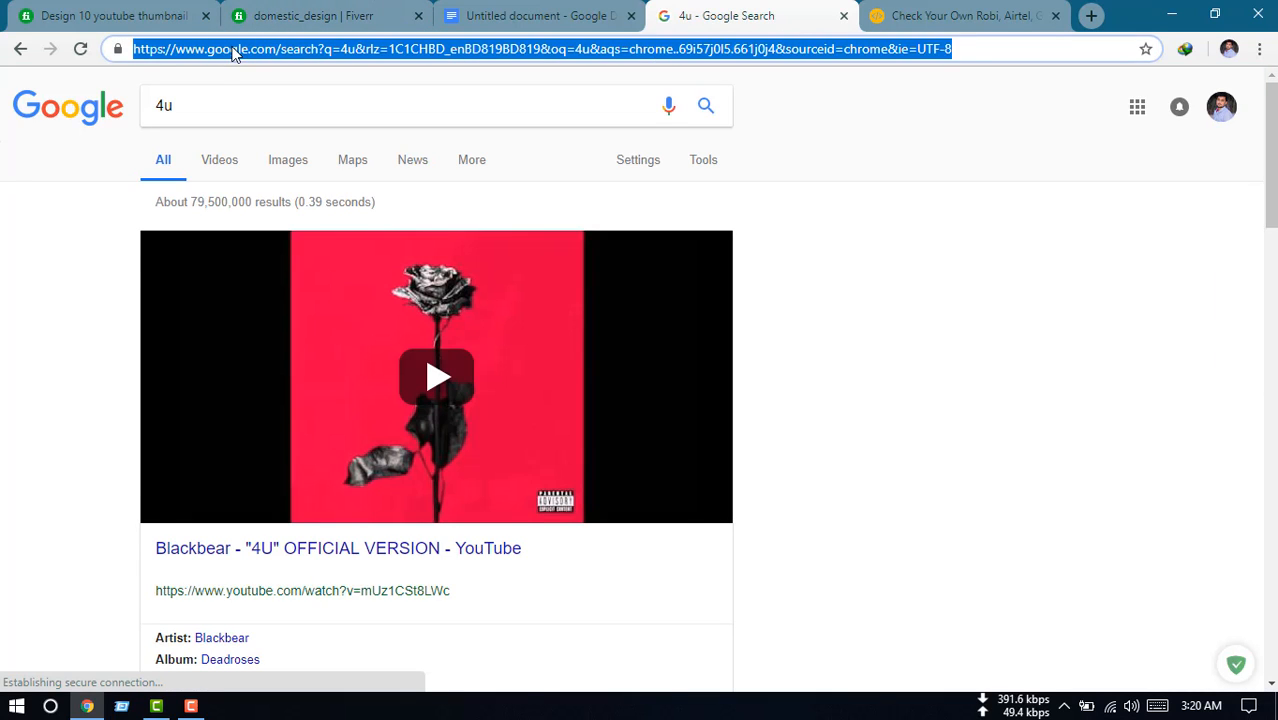
type("fiverr.com")
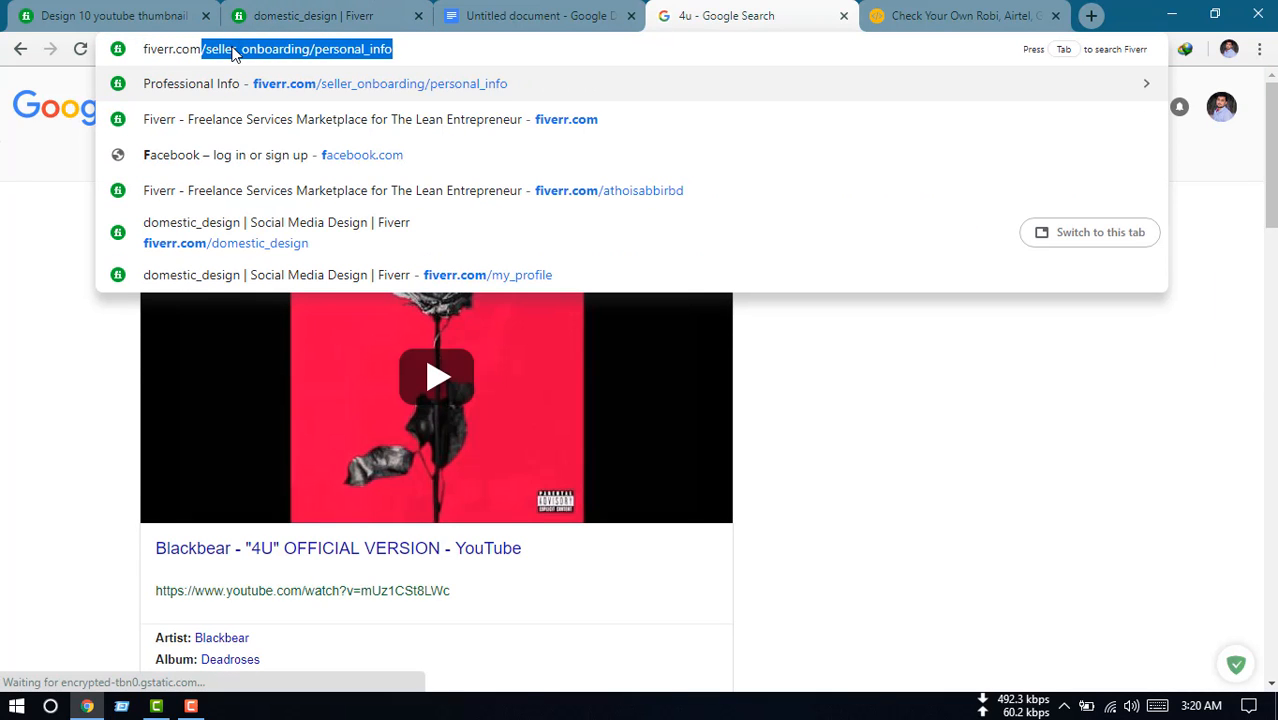
key("Delete")
type("/ath")
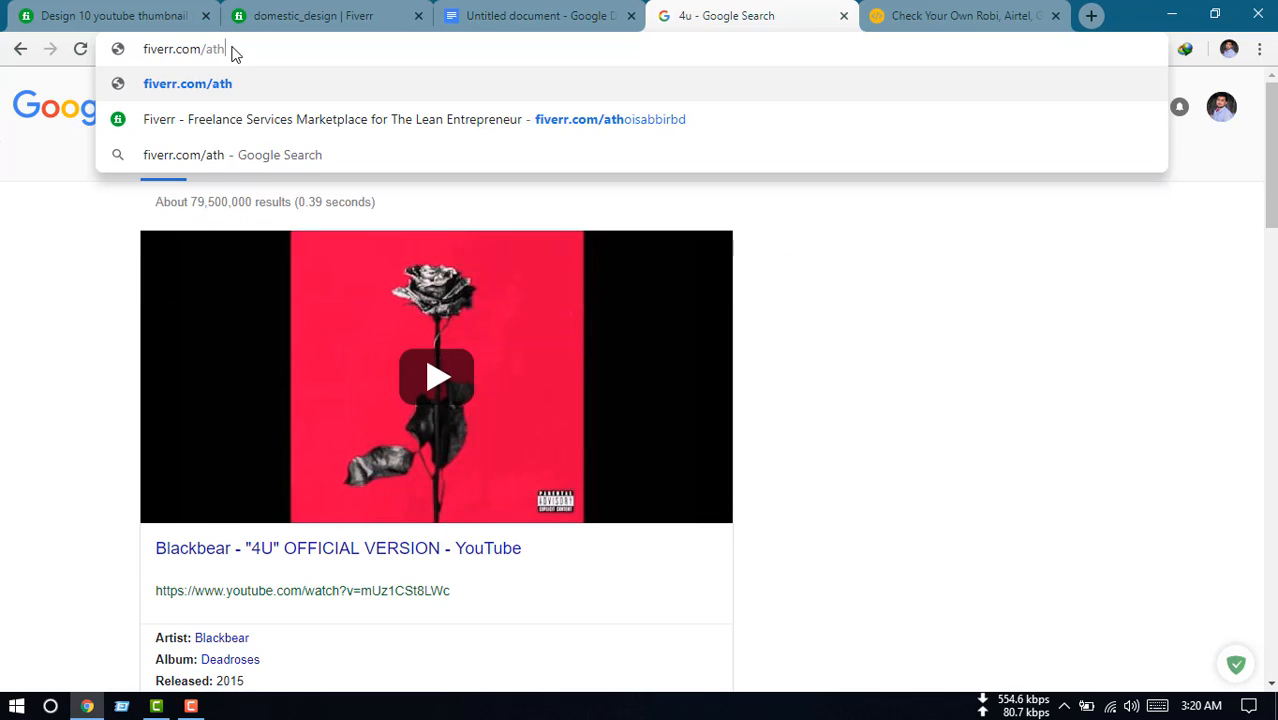
type("oisabbir4u")
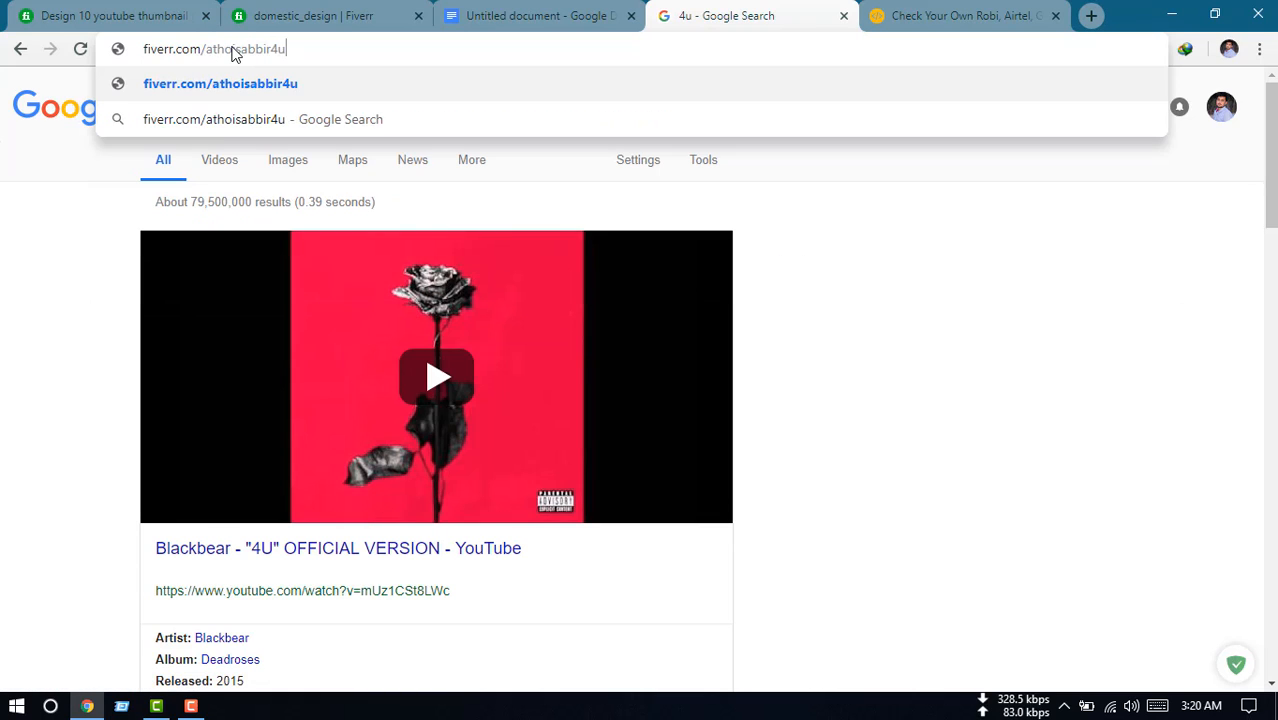
key("Return")
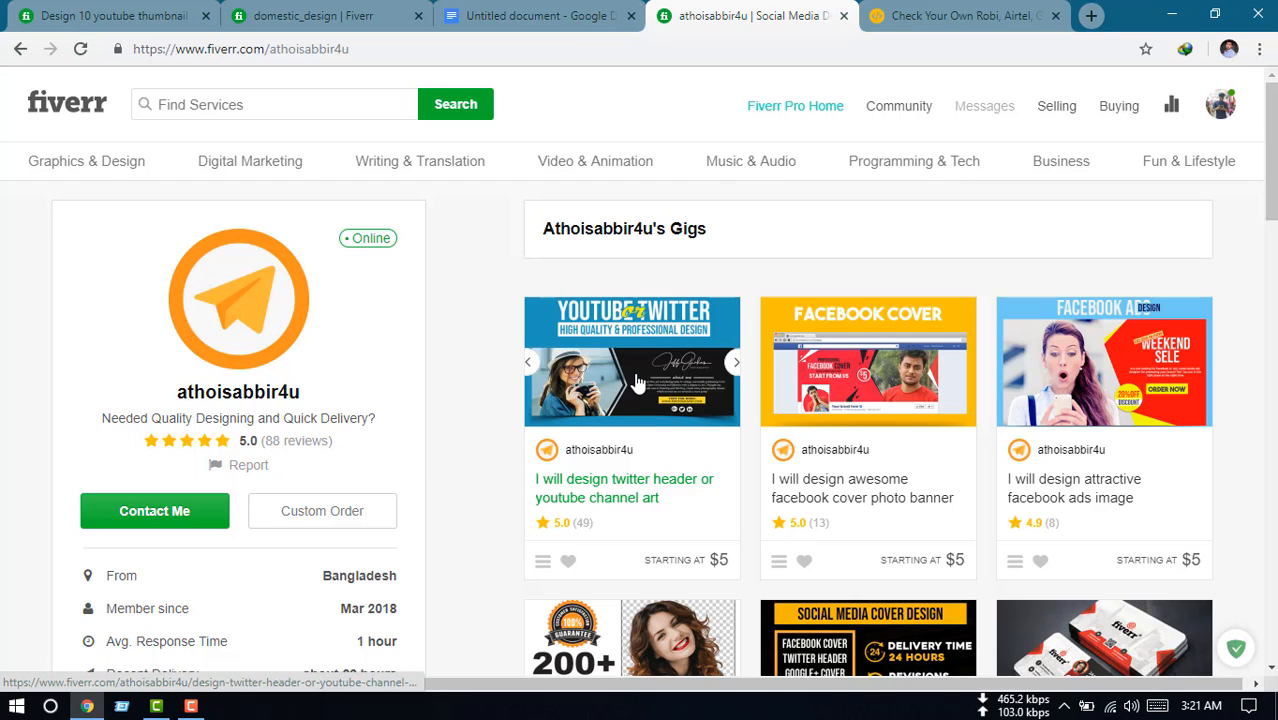
Open the seller's Twitter header gig in a new tab and review its Standard and Premium packages.
middle_click(637, 383)
left_click(795, 18)
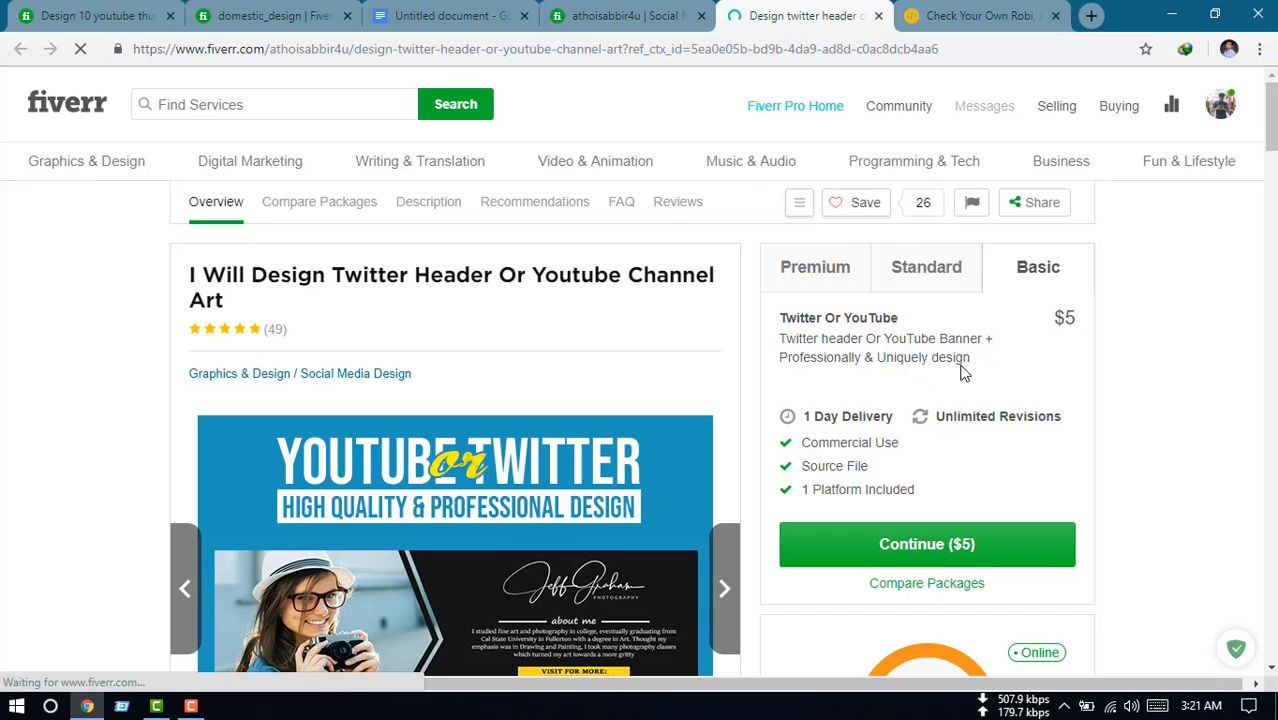
left_click(917, 270)
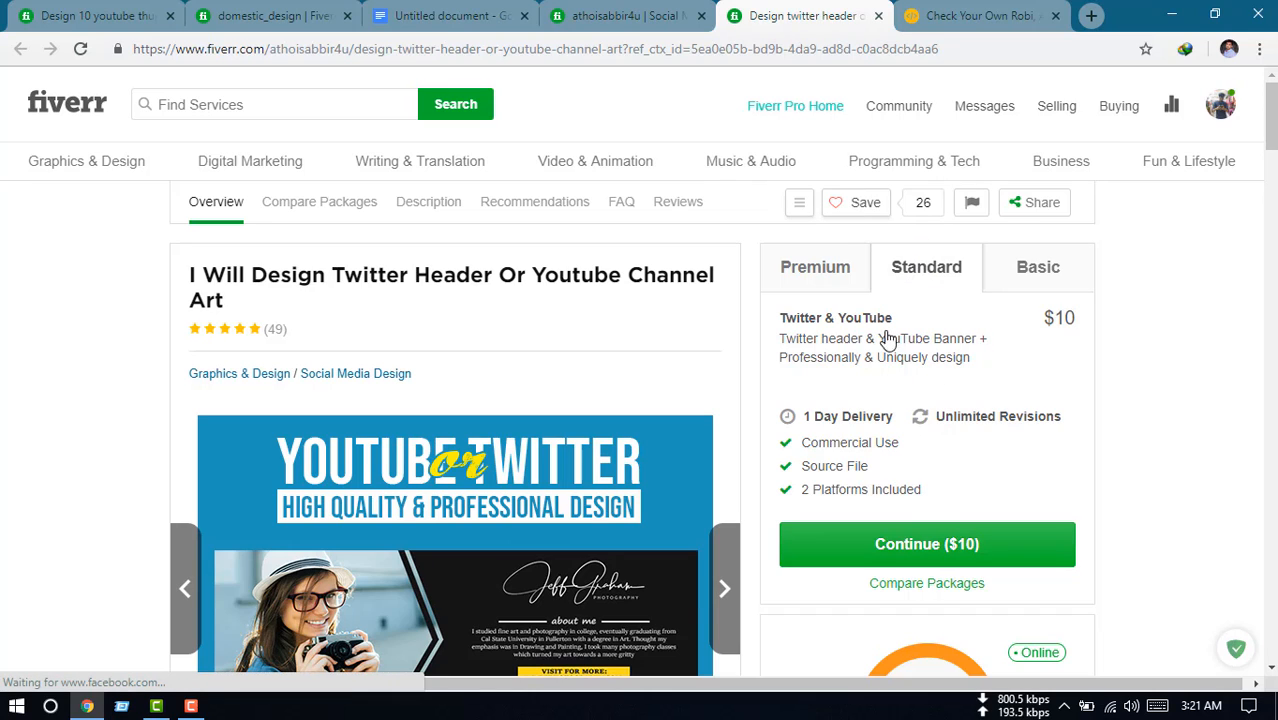
left_click(820, 268)
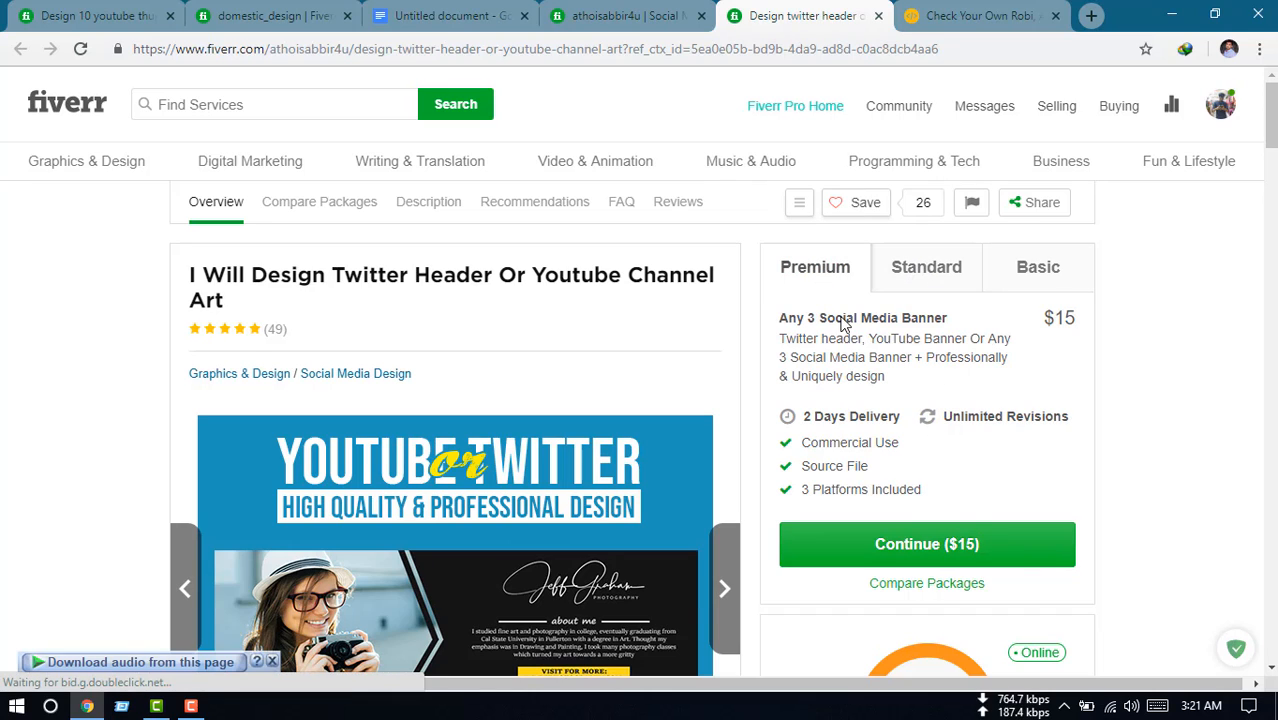
left_click_drag(927, 357, 1023, 358)
left_click(926, 378)
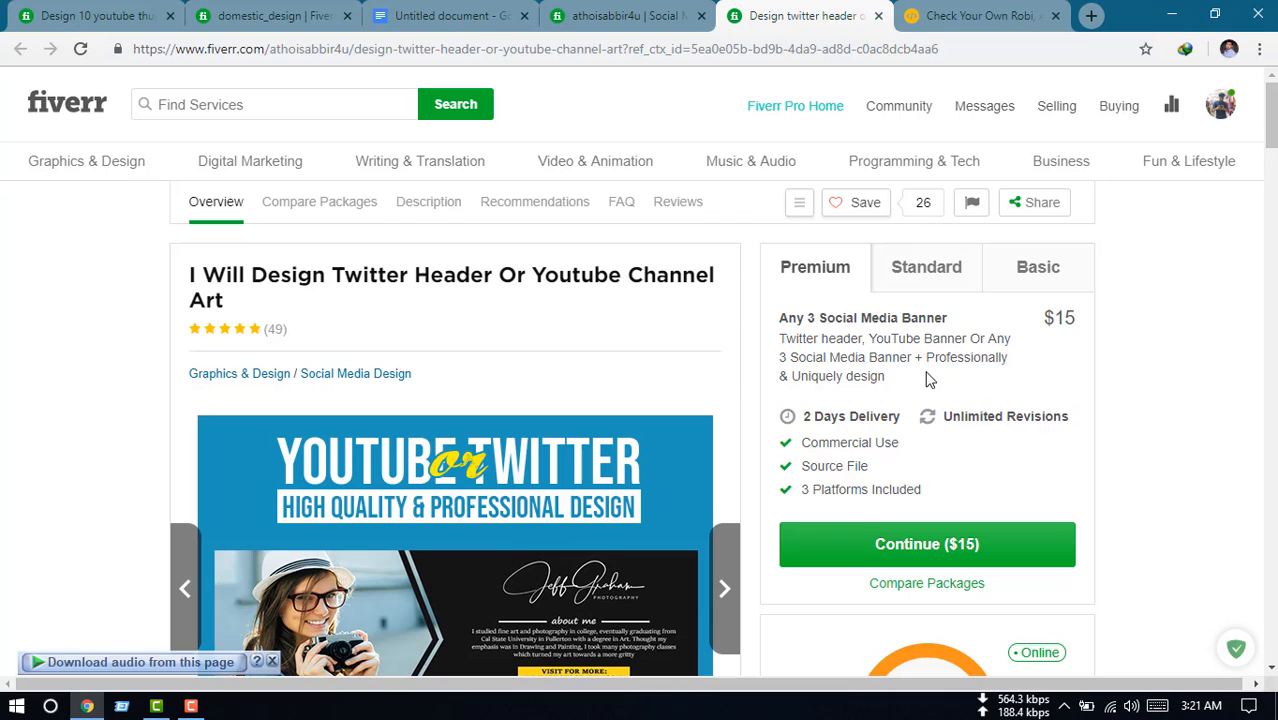
Open the seller's Photoshop background-removal gig and check its $25 Standard and $50 Premium packages.
left_click(614, 18)
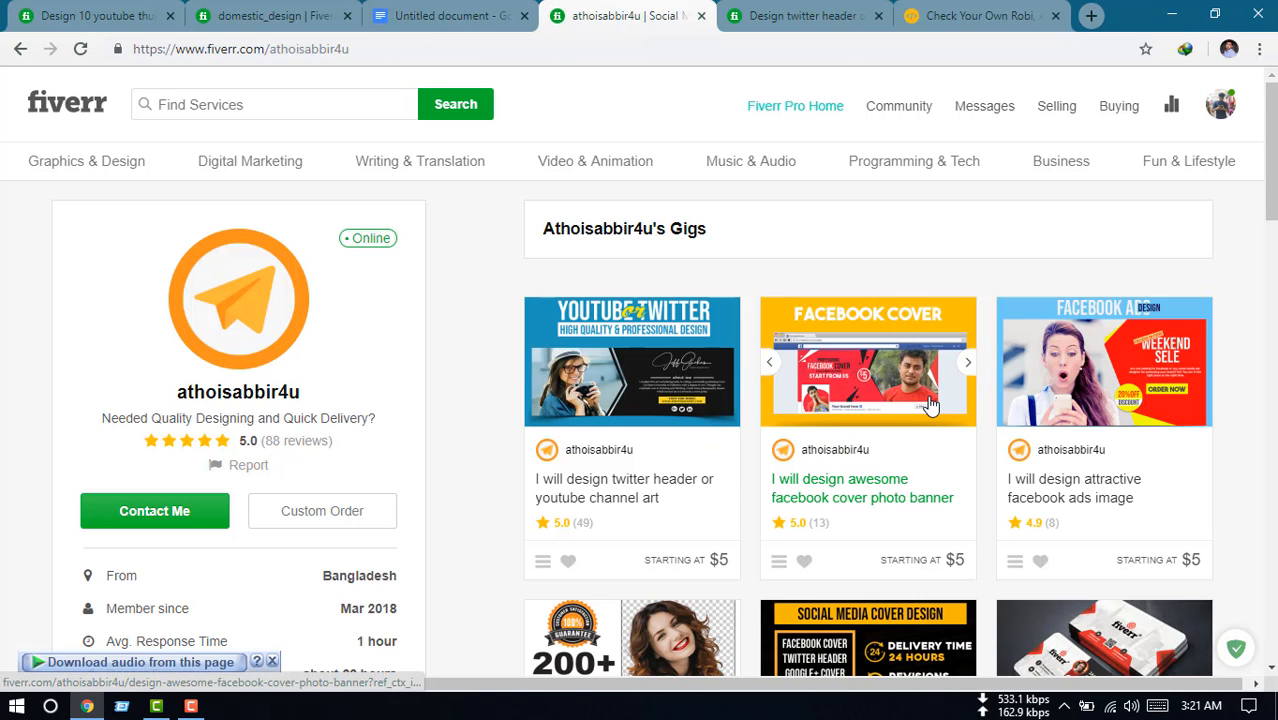
scroll(928, 403, "down", 3)
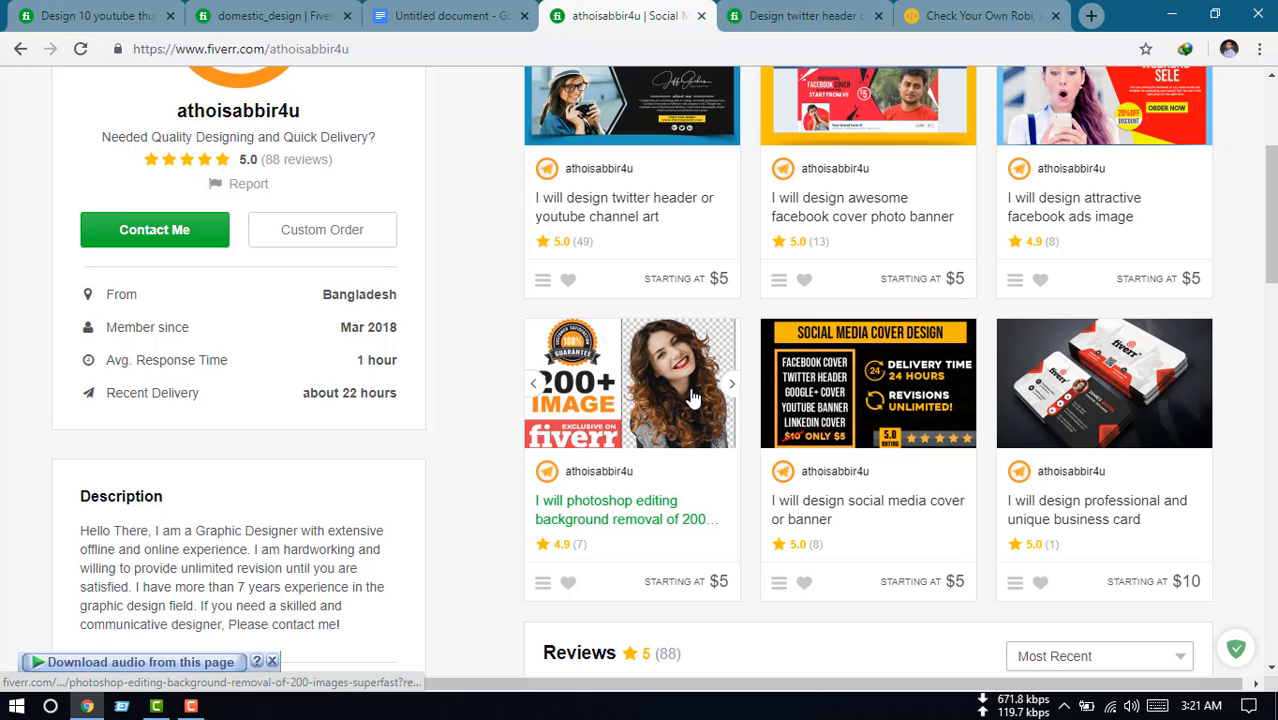
left_click(692, 398)
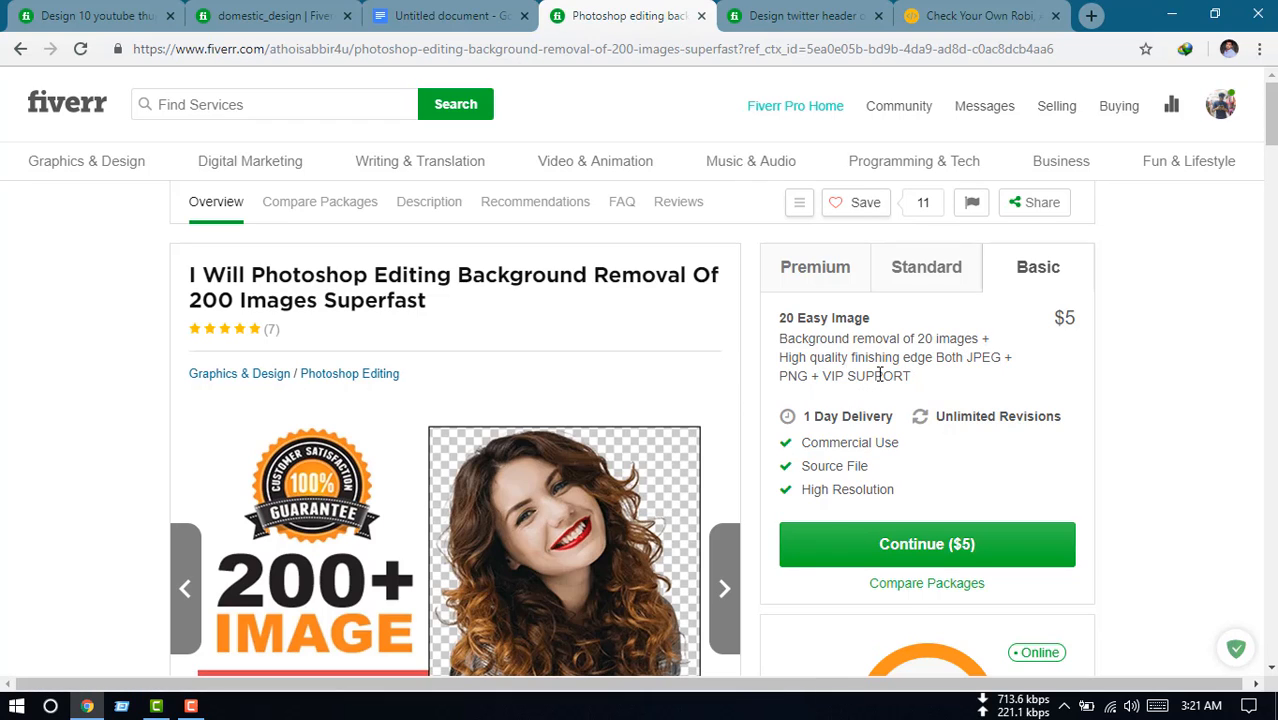
left_click(927, 290)
left_click(839, 285)
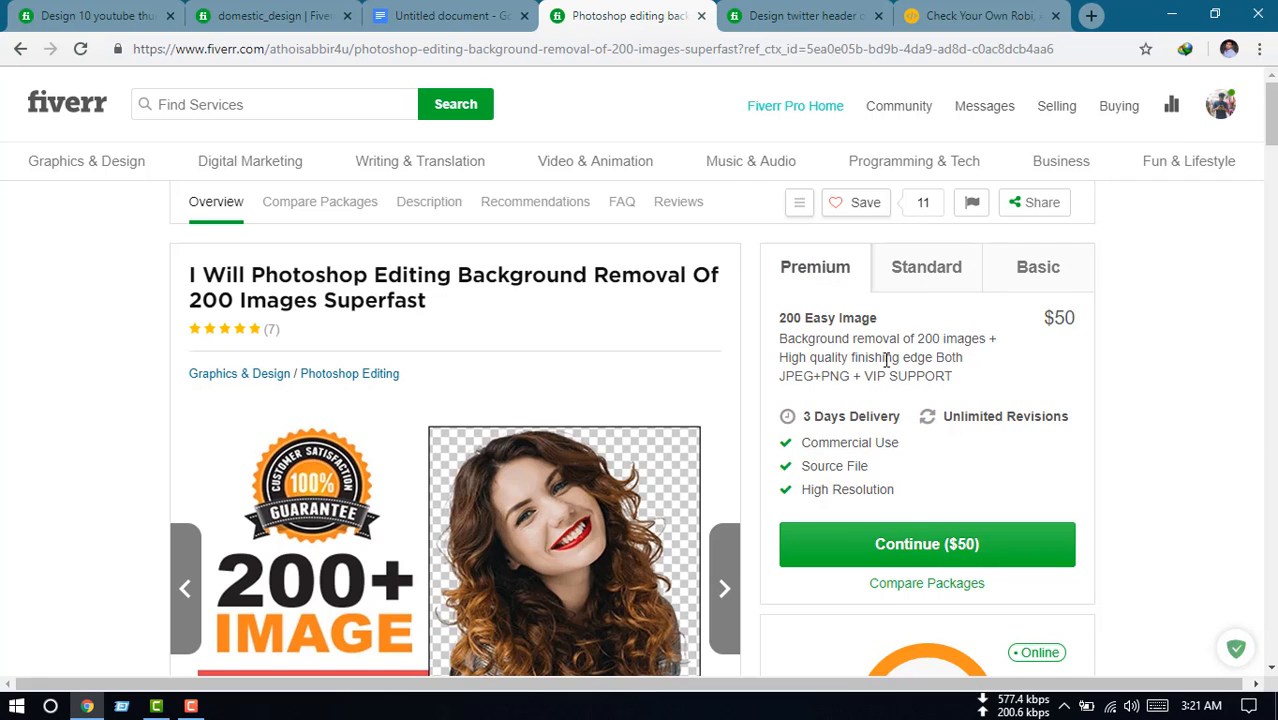
left_click(86, 15)
scroll(492, 410, "up", 2)
Select the '1 day (+$15)' delivery option for the Premium package, raising it to $65.
scroll(491, 409, "up", 2)
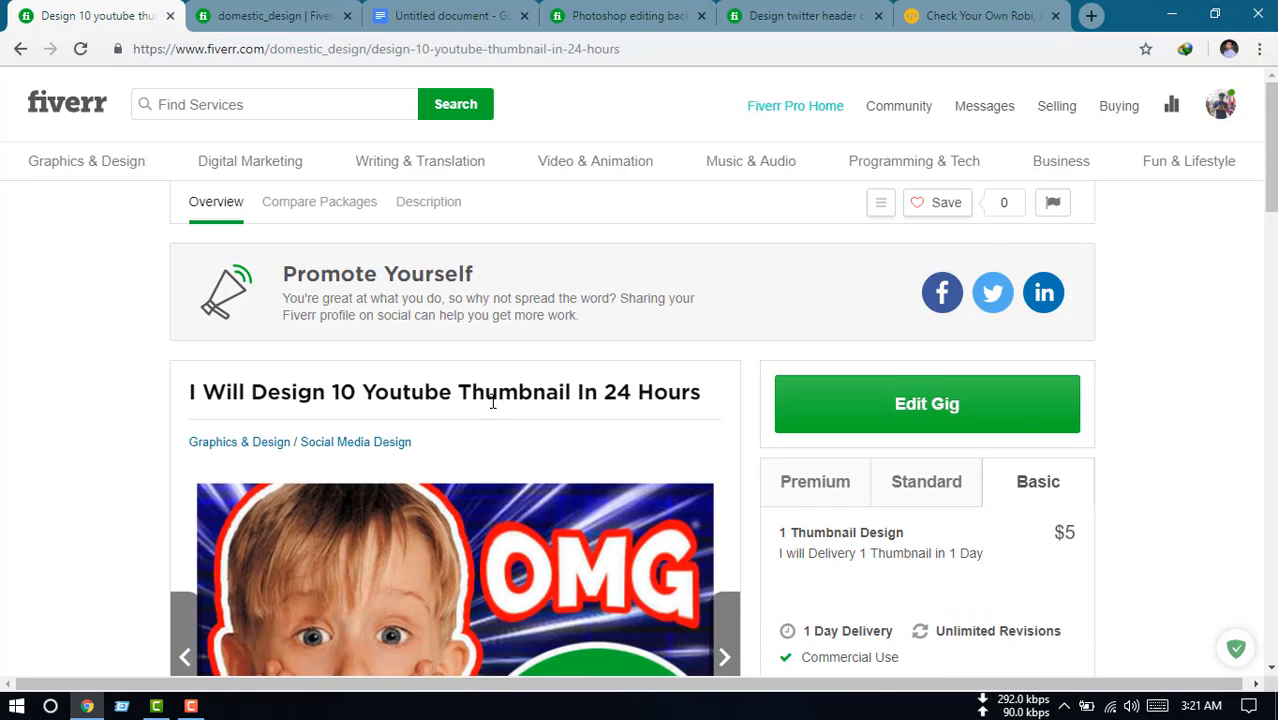
scroll(491, 409, "down", 8)
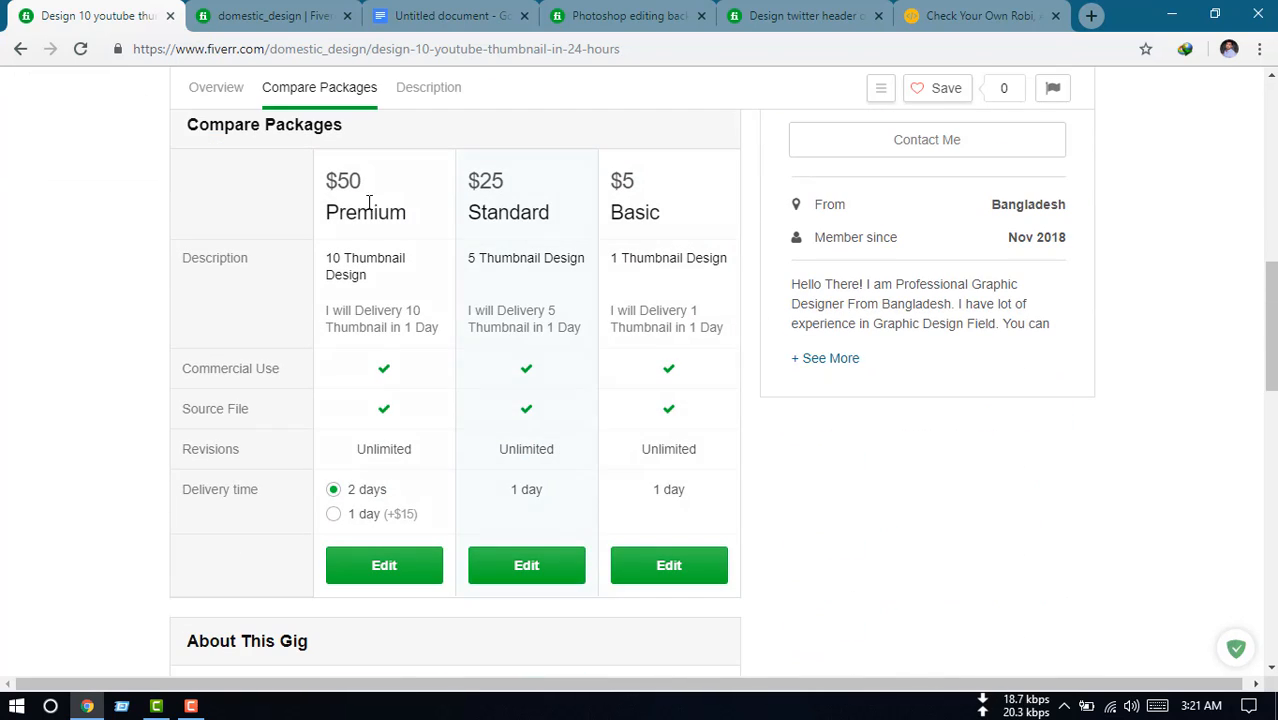
left_click(334, 516)
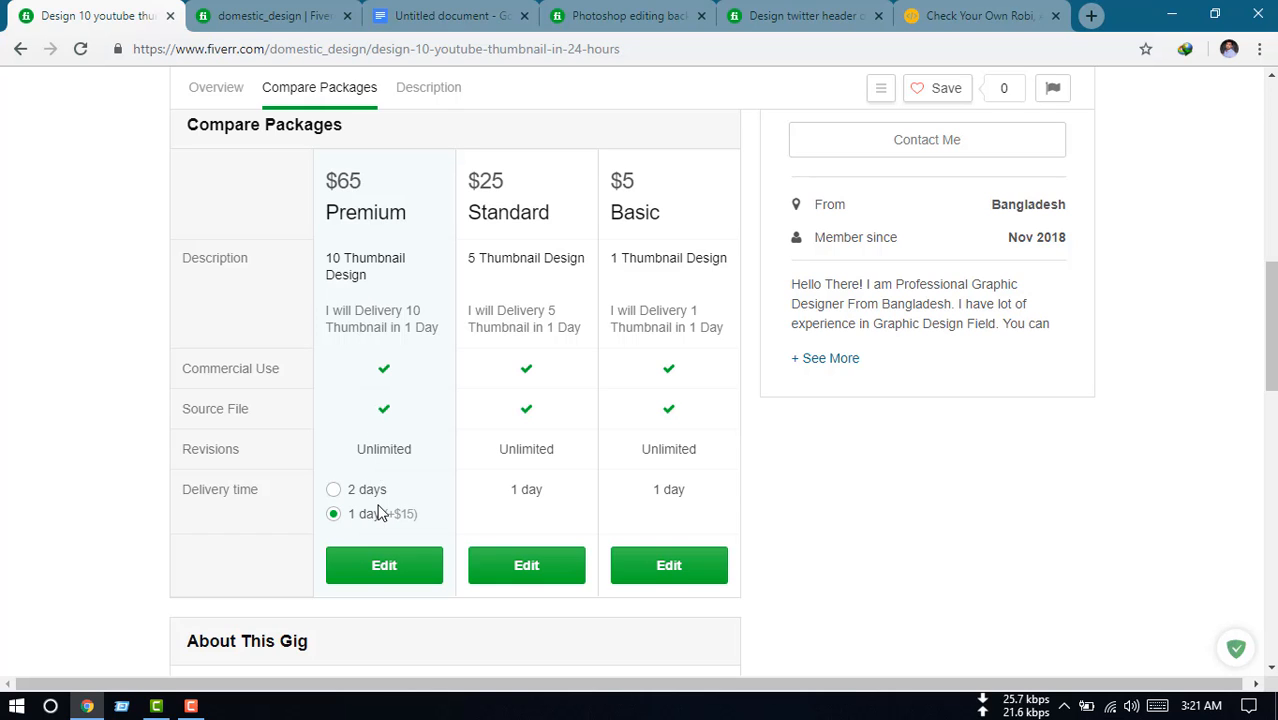
scroll(380, 512, "down", 5)
scroll(285, 452, "down", 5)
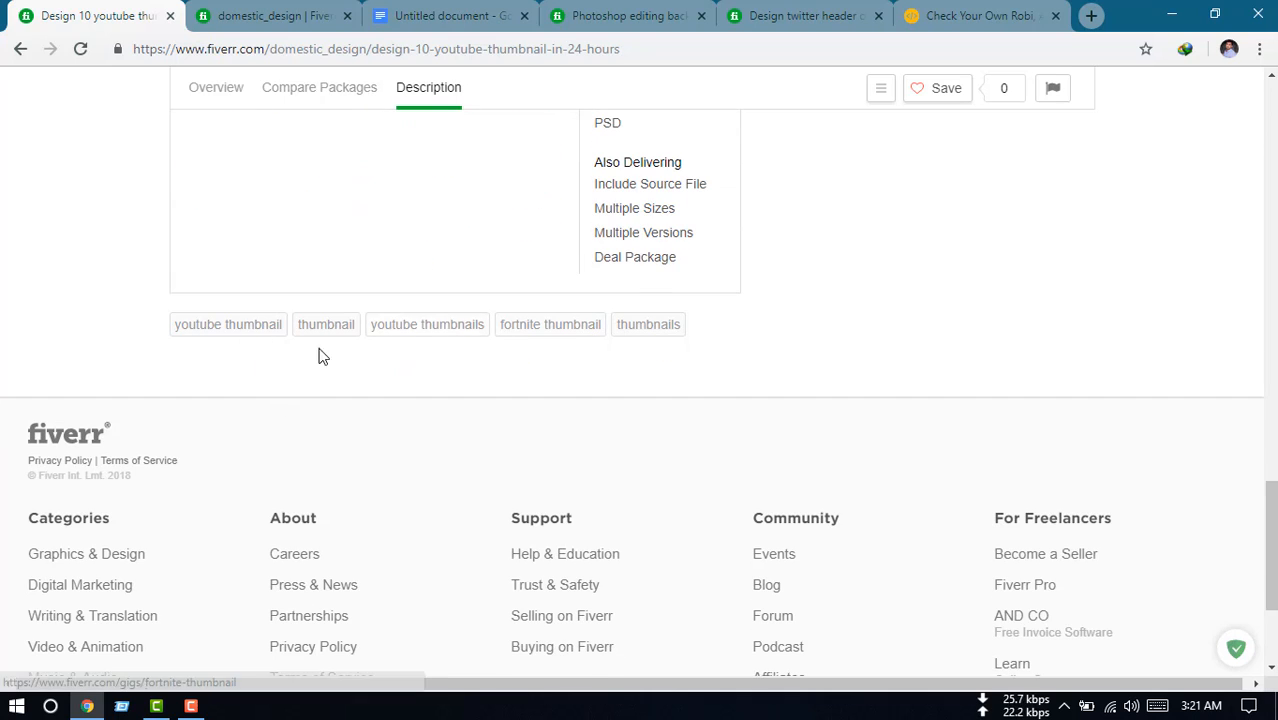
Go to My Profile from the avatar menu.
scroll(471, 357, "up", 10)
scroll(530, 392, "up", 6)
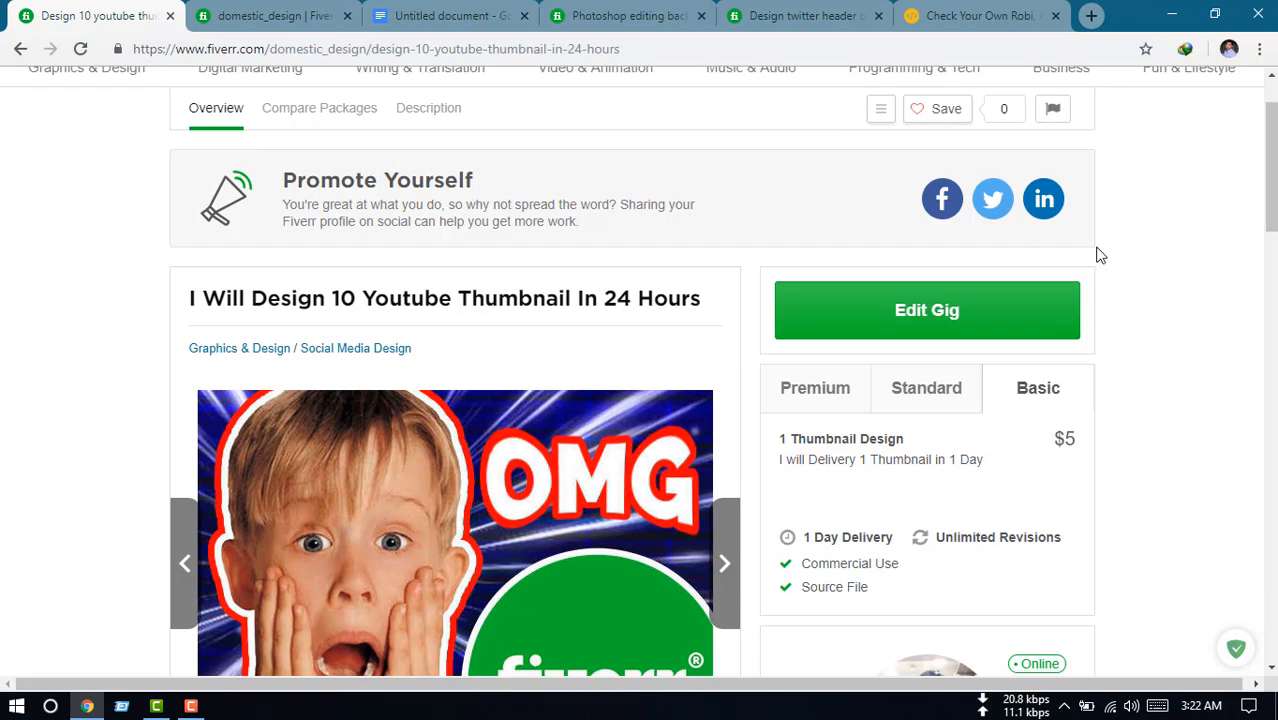
mouse_move(1195, 138)
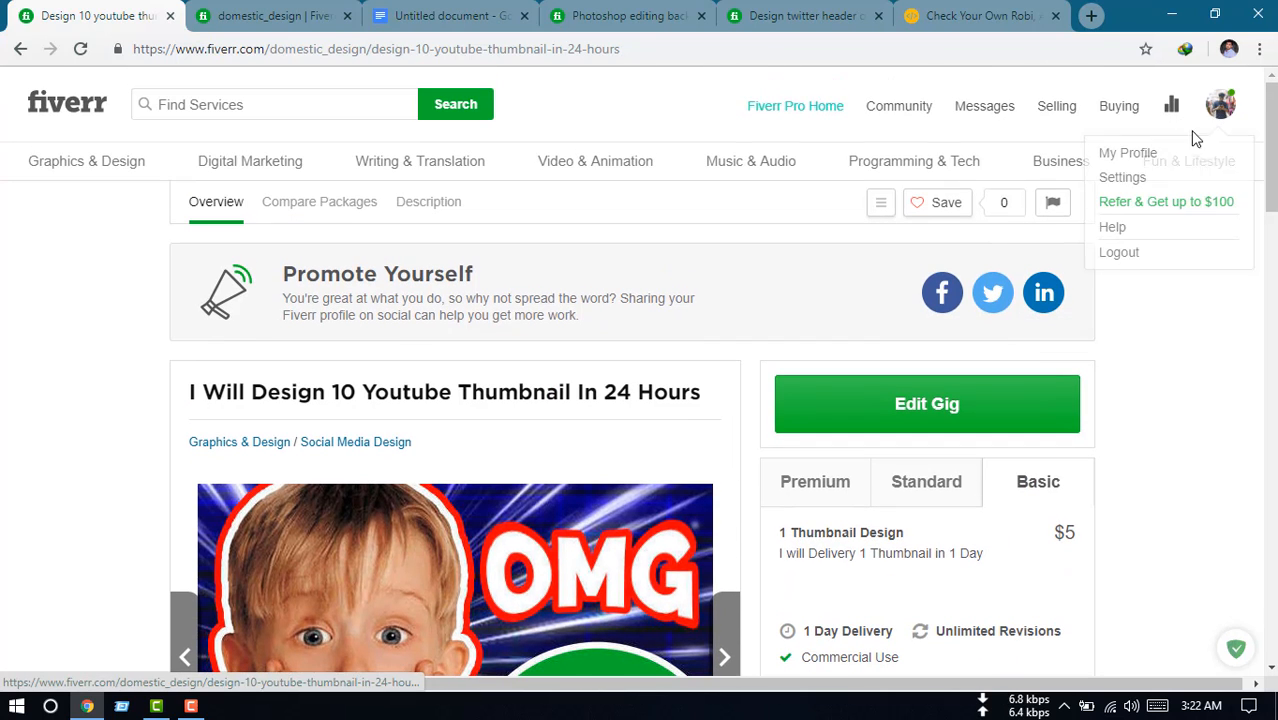
left_click(1133, 157)
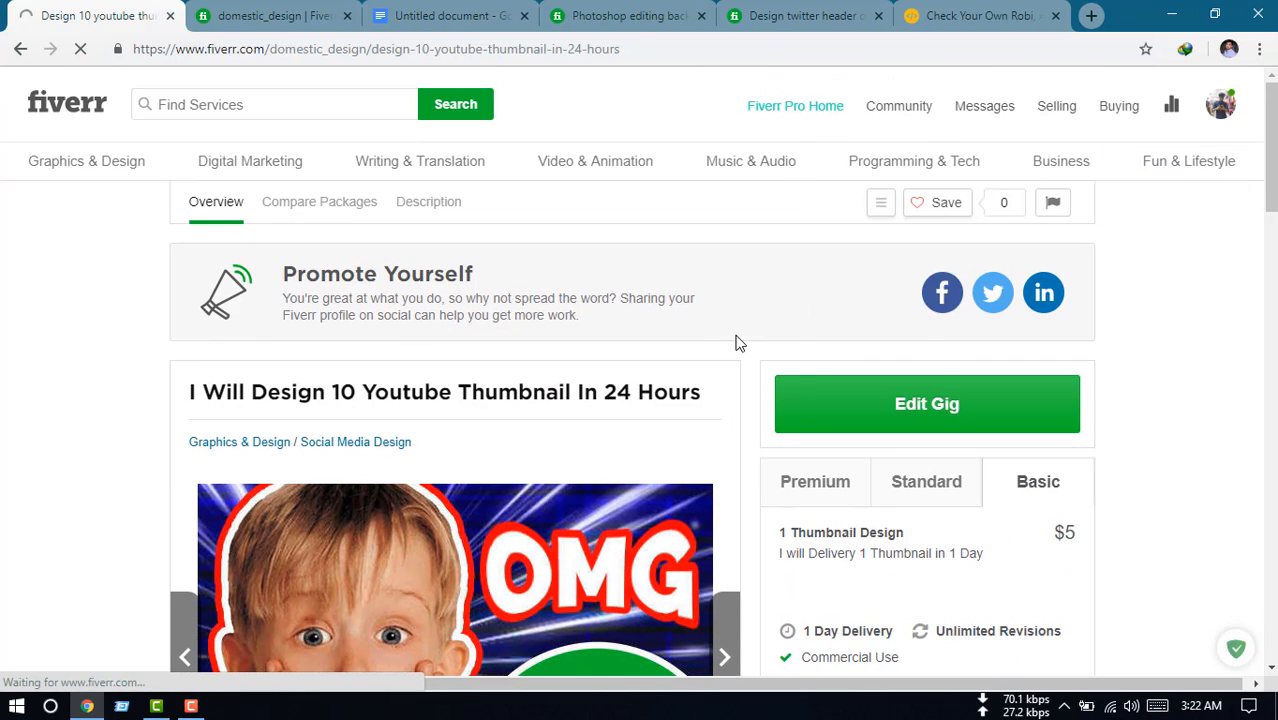